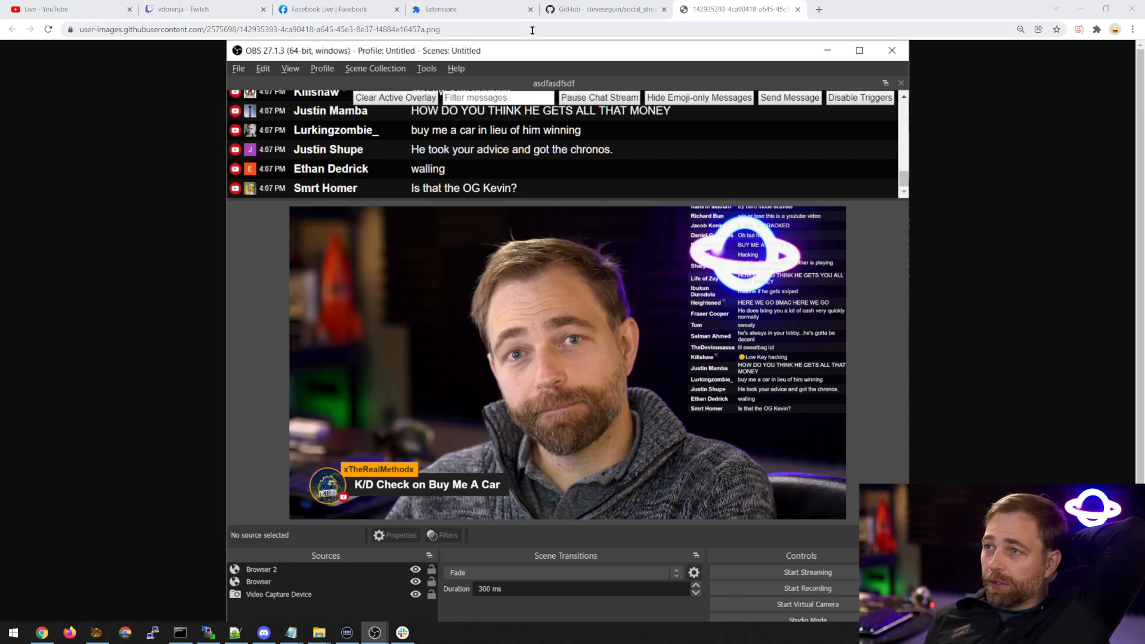
# Close the enlarged OBS screenshot and highlight the website link in the social_stream repository's About section.
pyautogui.click(798, 10)
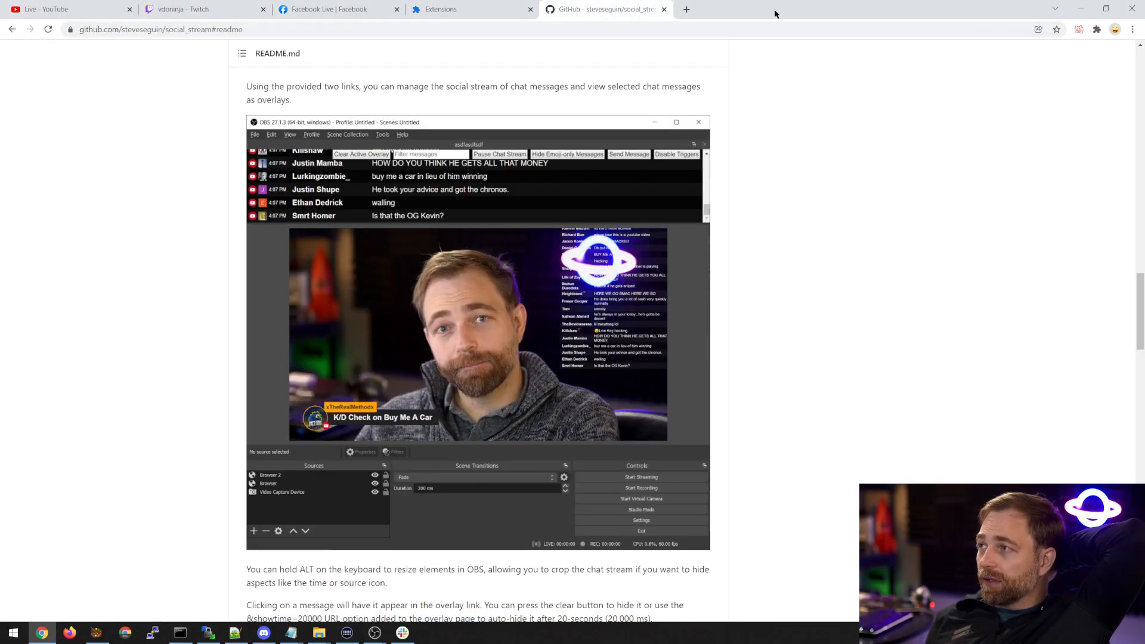
pyautogui.scroll(20, 740, 117)
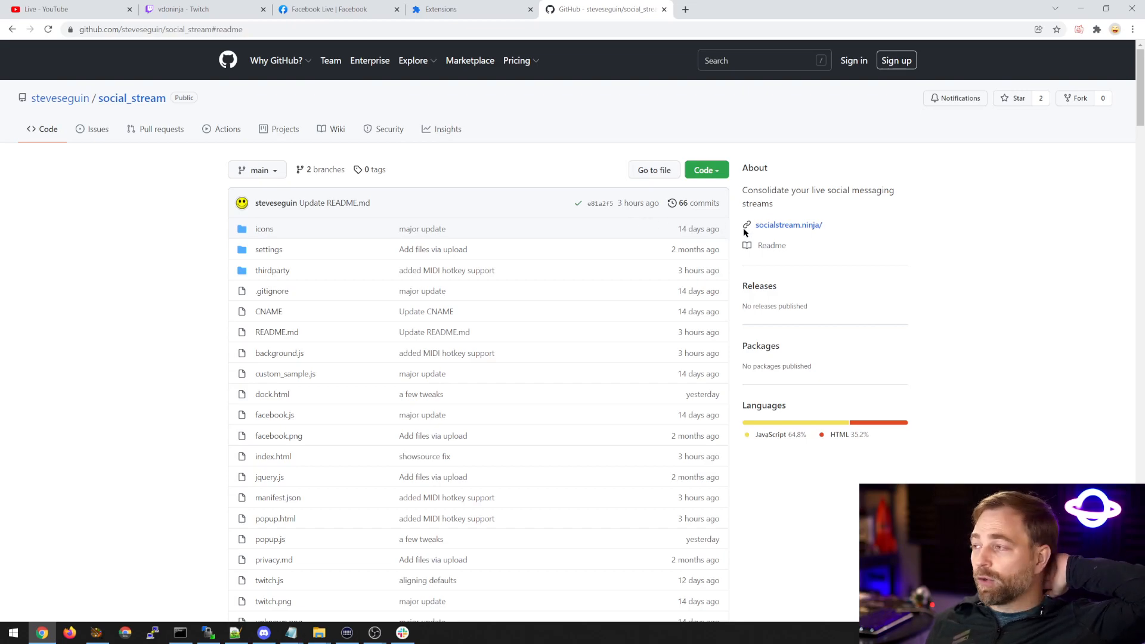
pyautogui.moveTo(825, 228); pyautogui.dragTo(756, 225)
pyautogui.click(825, 233)
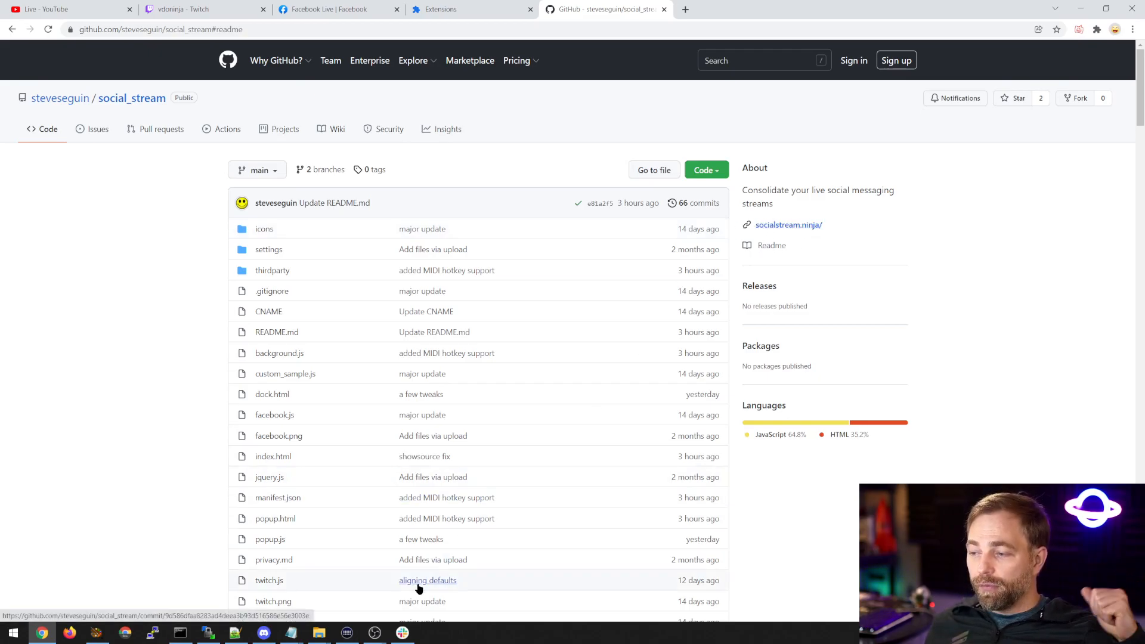
# Switch to Discord, read through the latest messages in the chat-overlay-support channel, and minimise the window.
pyautogui.click(263, 632)
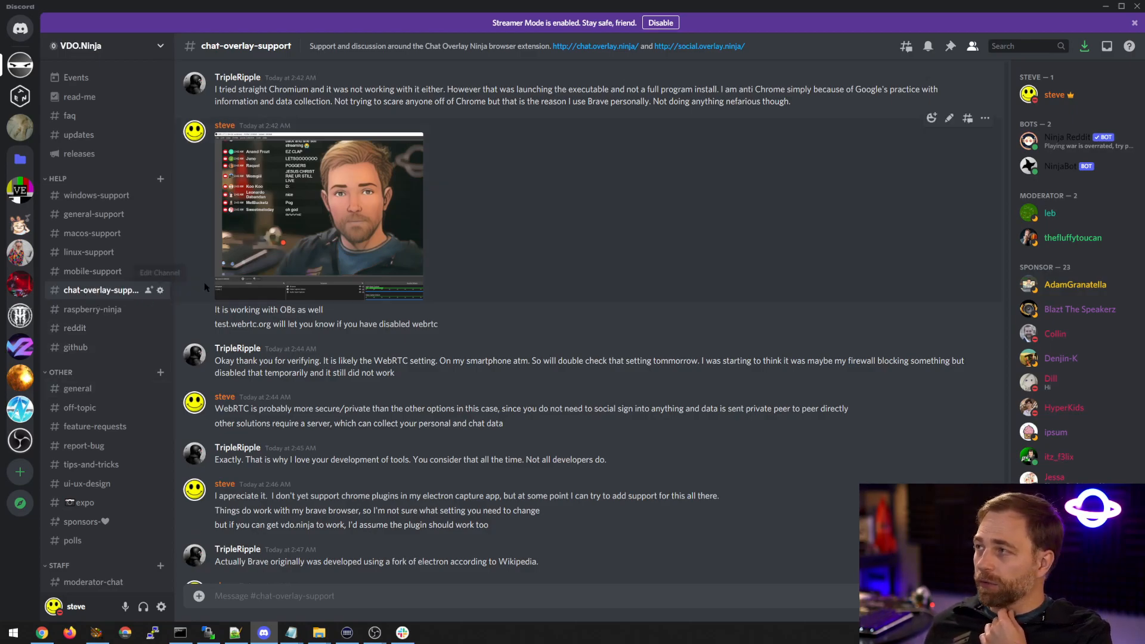
pyautogui.scroll(-15, 487, 333)
pyautogui.scroll(-10, 487, 333)
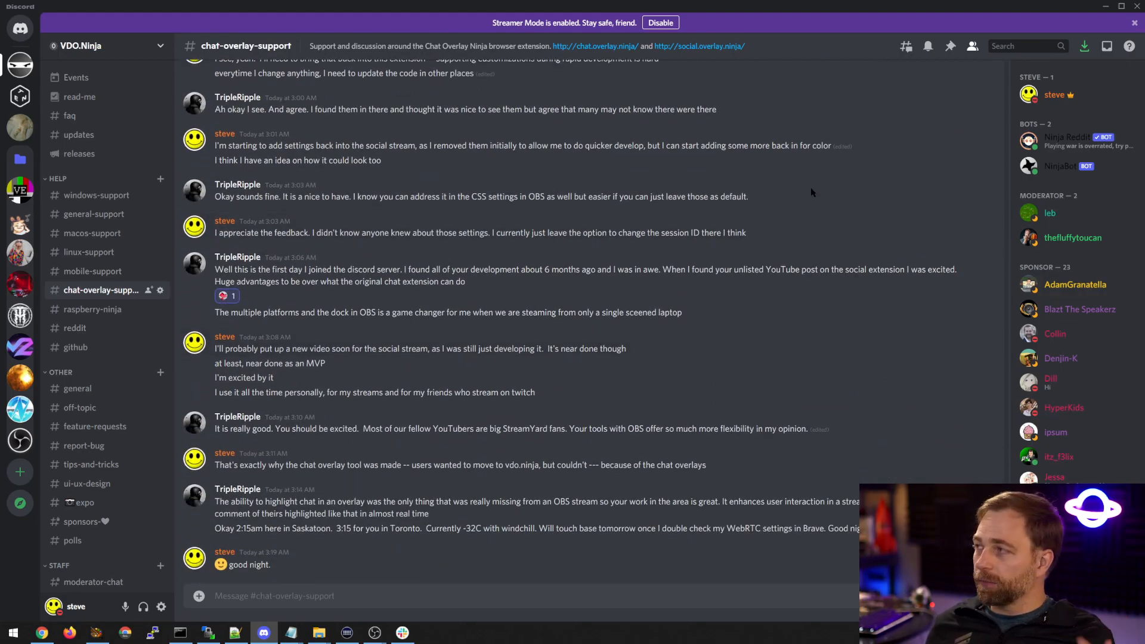
pyautogui.click(1104, 6)
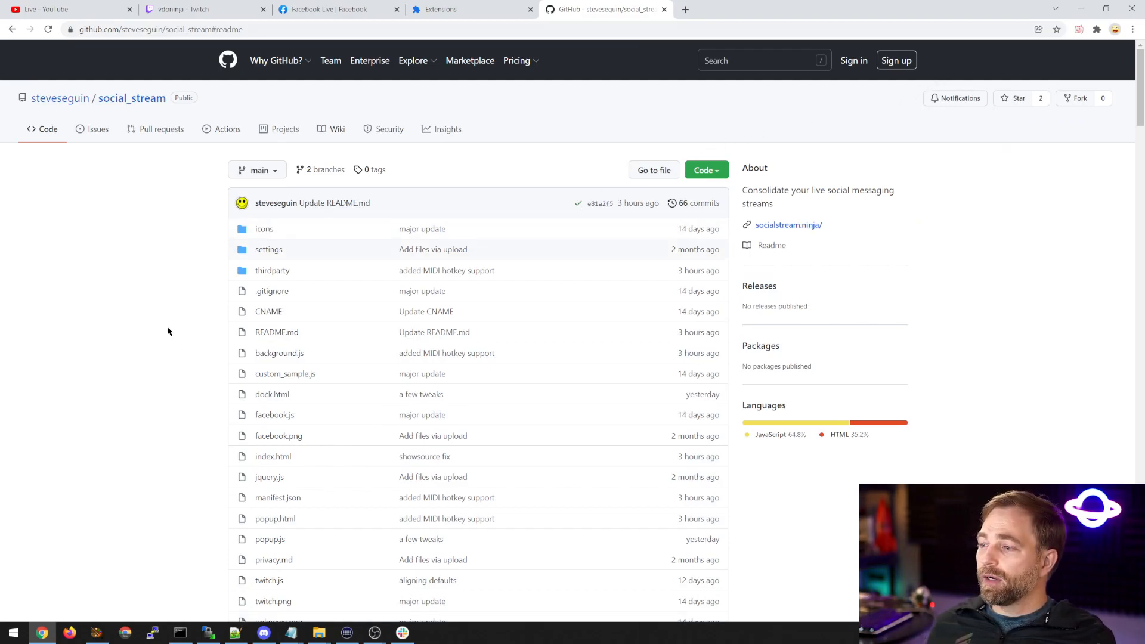
# Look through the README's OBS screenshots and browser source settings for the chat dock and overlay.
pyautogui.scroll(-15, 161, 316)
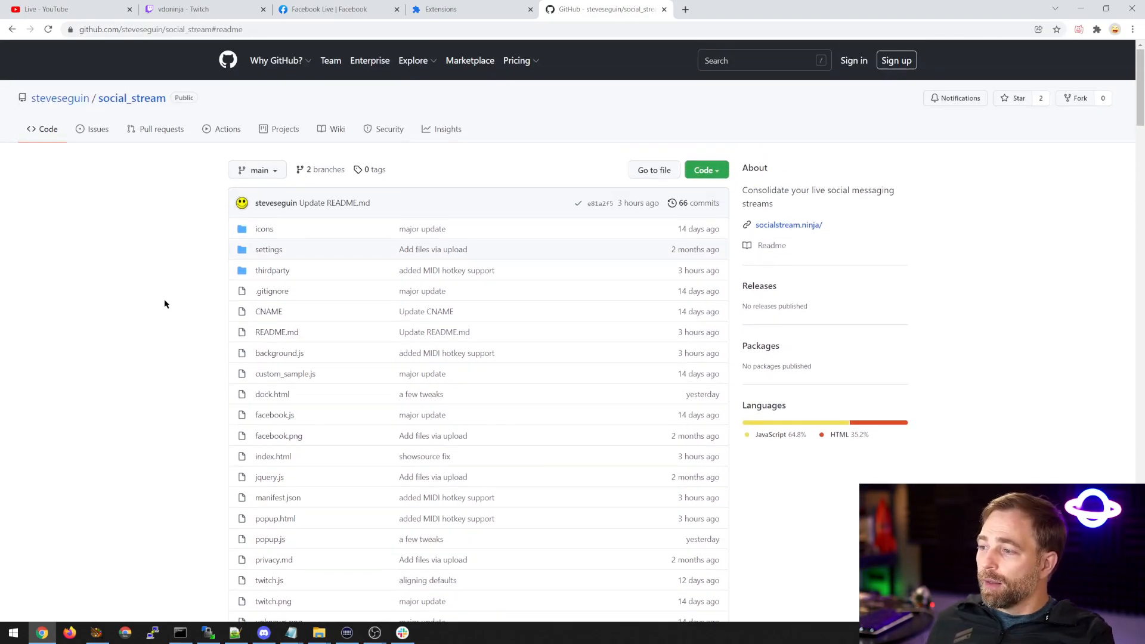
pyautogui.scroll(-20, 169, 312)
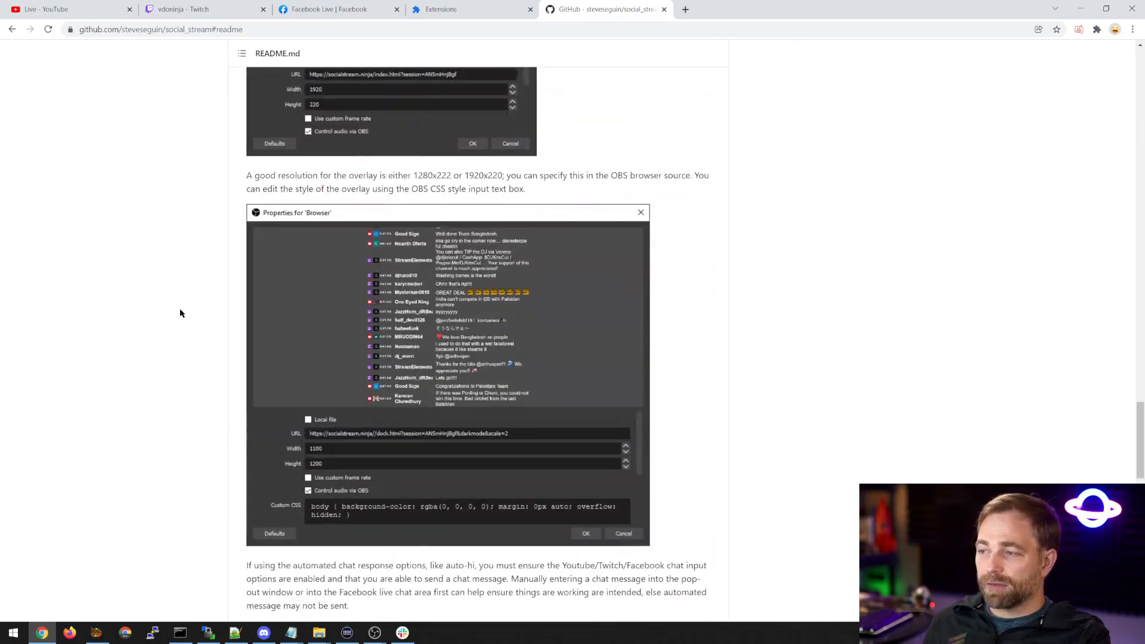
pyautogui.scroll(20, 192, 308)
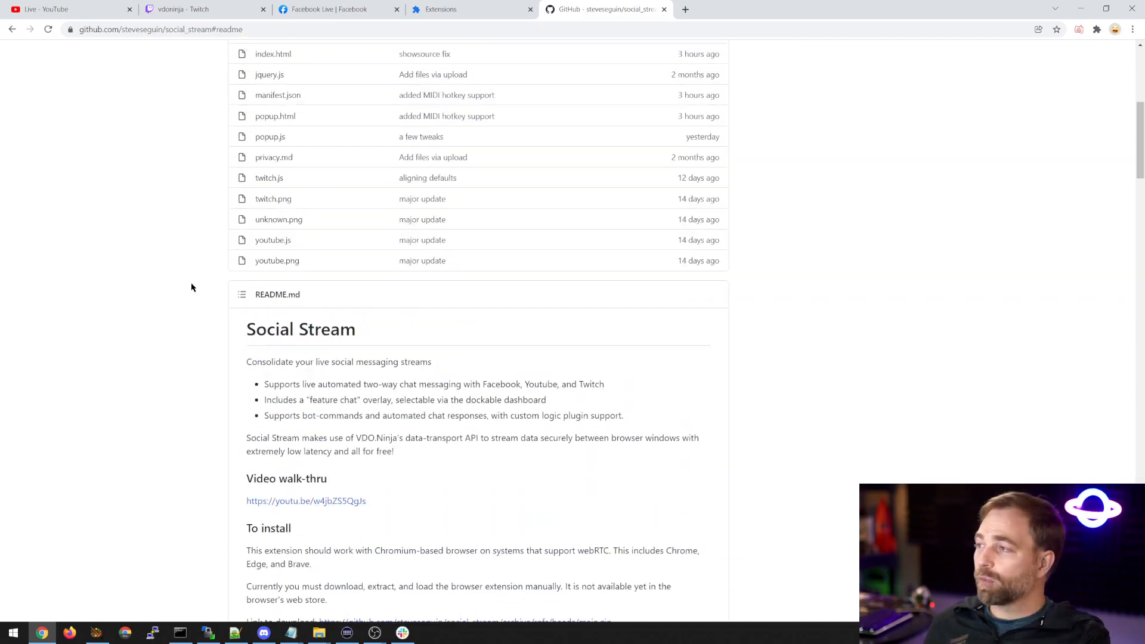
pyautogui.scroll(6, 187, 285)
pyautogui.scroll(-4, 467, 263)
pyautogui.scroll(3, 513, 253)
pyautogui.scroll(1, 512, 253)
# Download the social_stream repository as a ZIP and point out the README's direct download link.
pyautogui.click(707, 171)
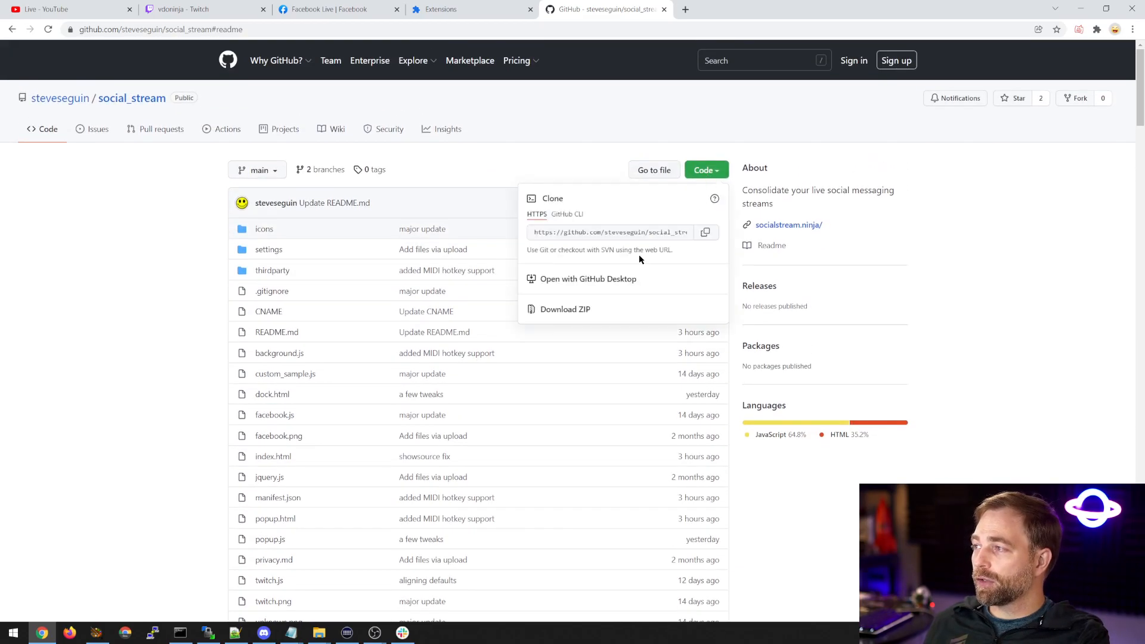
pyautogui.click(562, 310)
pyautogui.click(140, 345)
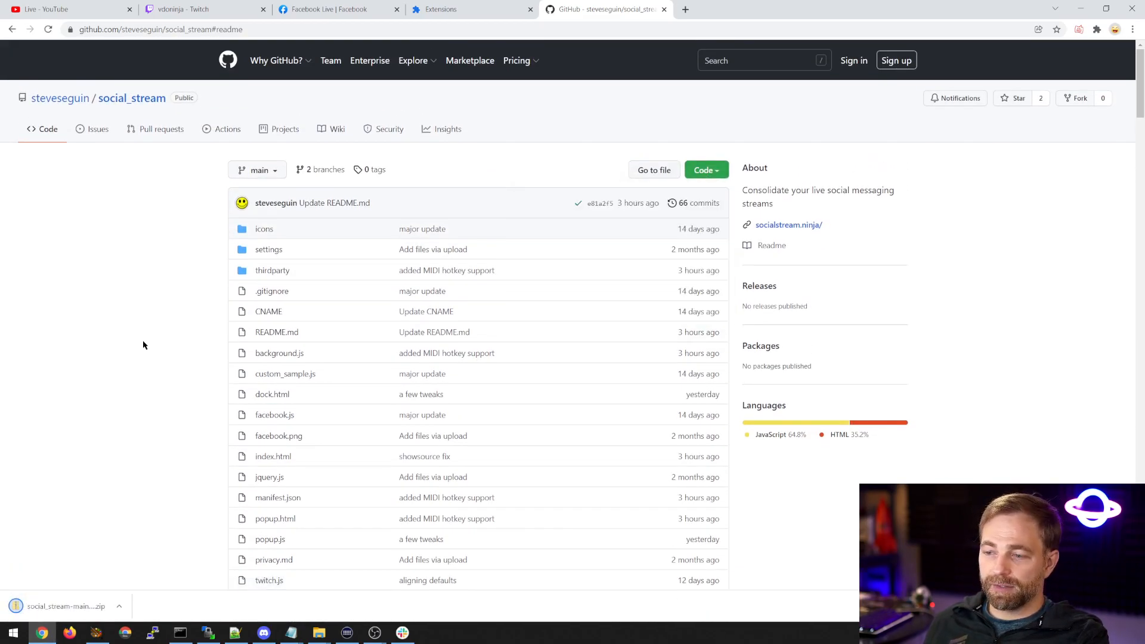
pyautogui.scroll(-8, 146, 346)
pyautogui.moveTo(620, 532); pyautogui.dragTo(326, 521)
pyautogui.click(370, 497)
# Open the downloaded archive and extract the social_stream-main folder into Downloads, replacing the existing files.
pyautogui.click(89, 606)
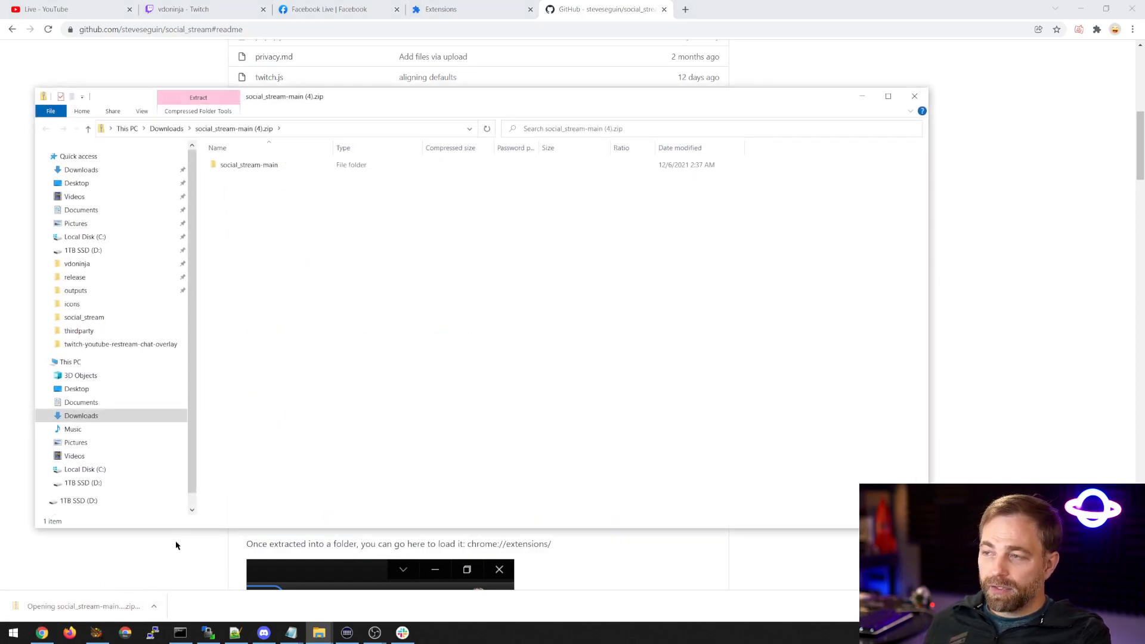
pyautogui.moveTo(238, 165); pyautogui.dragTo(77, 174)
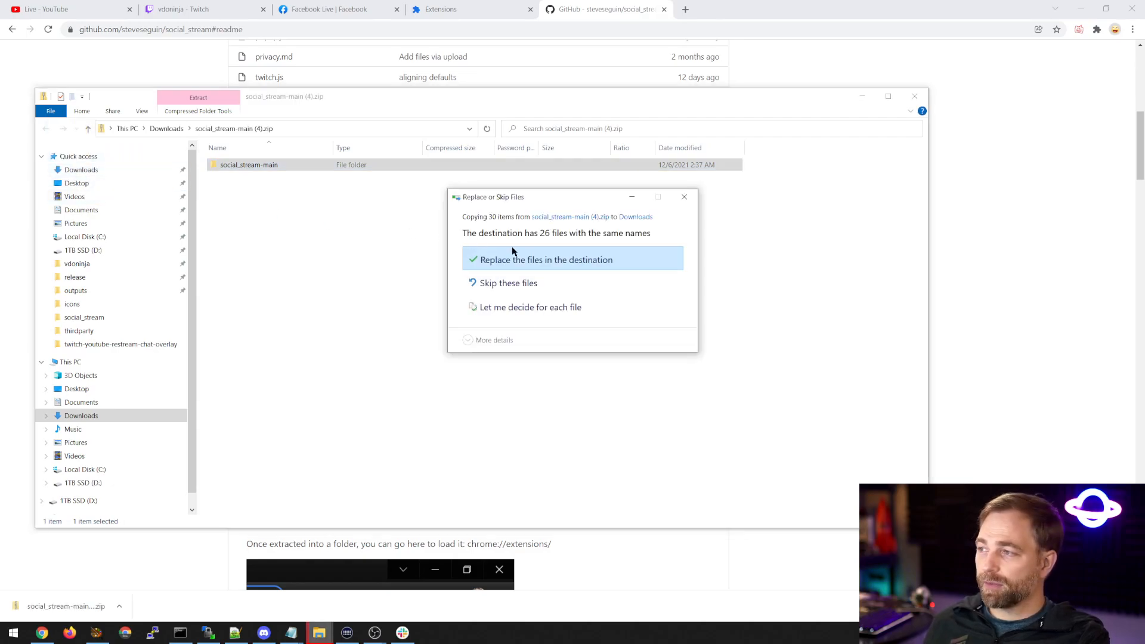
pyautogui.click(524, 259)
pyautogui.click(870, 153)
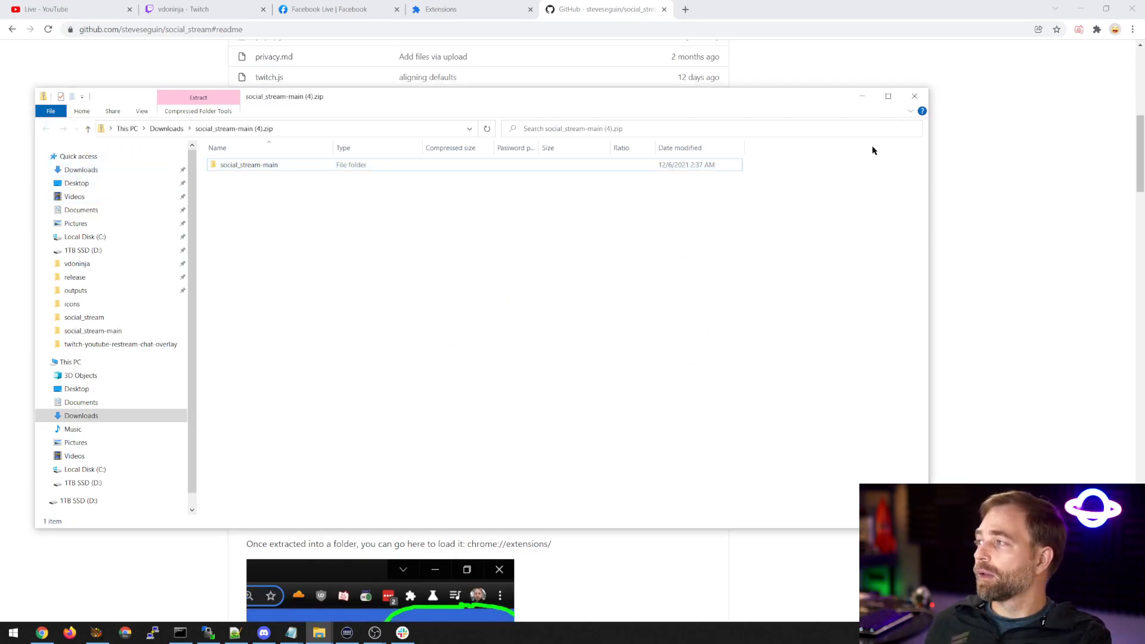
pyautogui.click(914, 98)
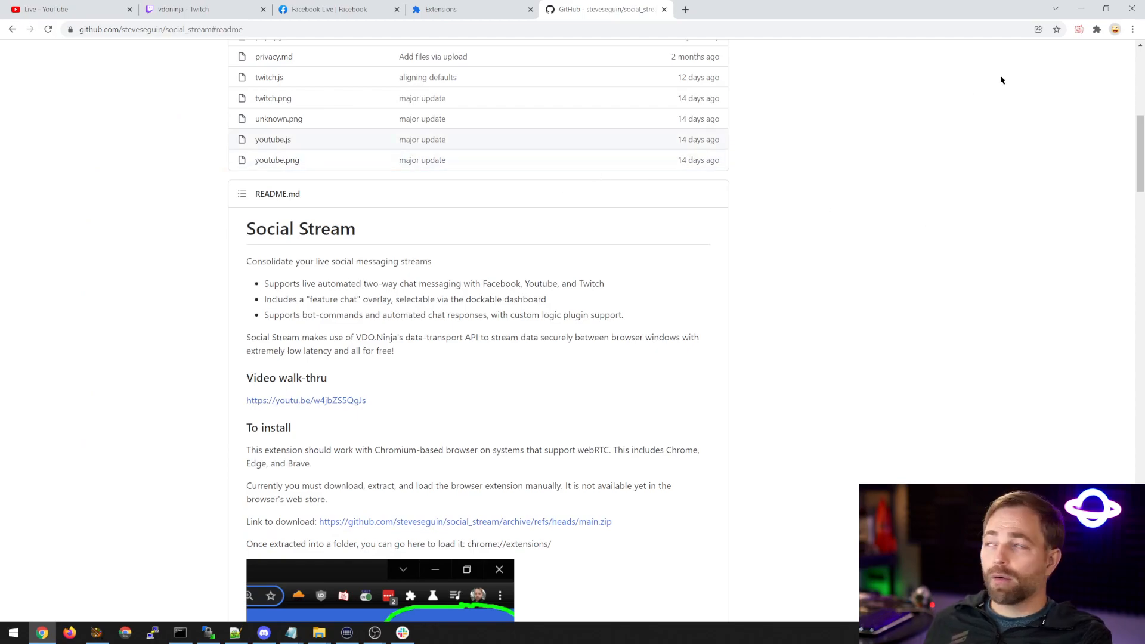
# Open the browser's Extensions page and demonstrate toggling Developer mode, leaving it on.
pyautogui.click(1134, 30)
pyautogui.moveTo(1030, 187)
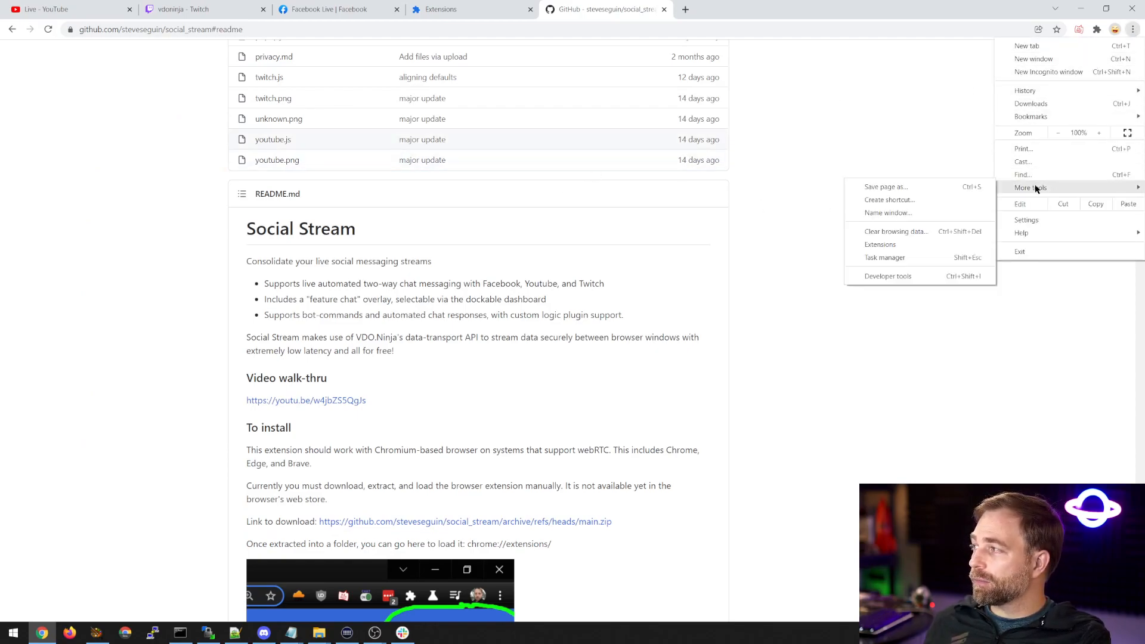
pyautogui.click(894, 245)
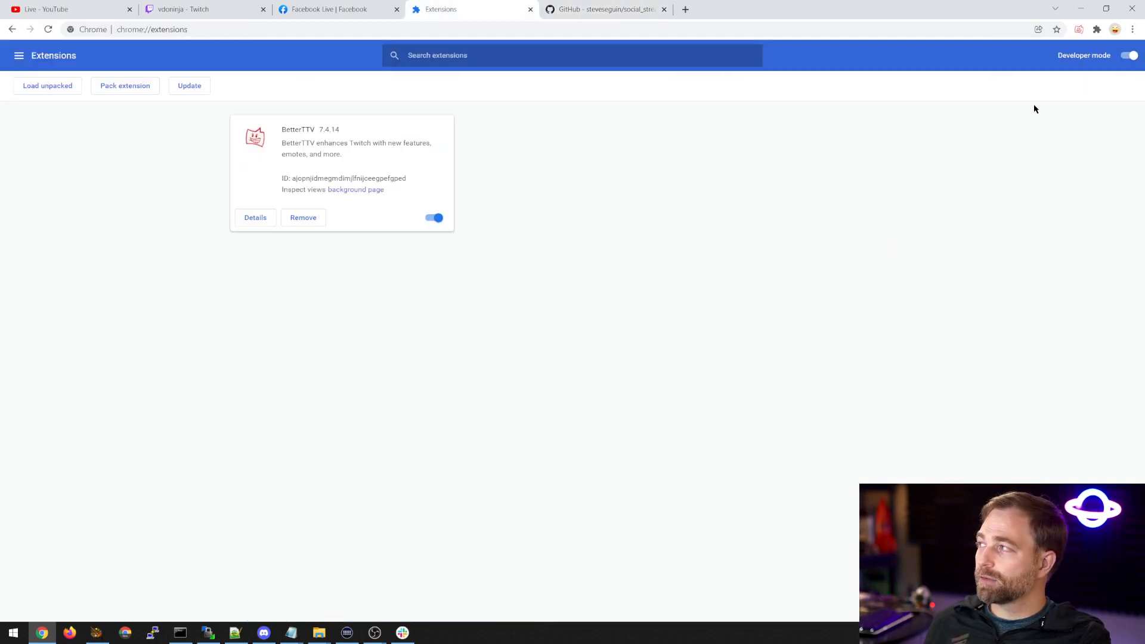
pyautogui.click(1127, 55)
pyautogui.click(1126, 55)
pyautogui.click(1127, 55)
pyautogui.click(1124, 56)
pyautogui.click(1124, 56)
pyautogui.click(1125, 56)
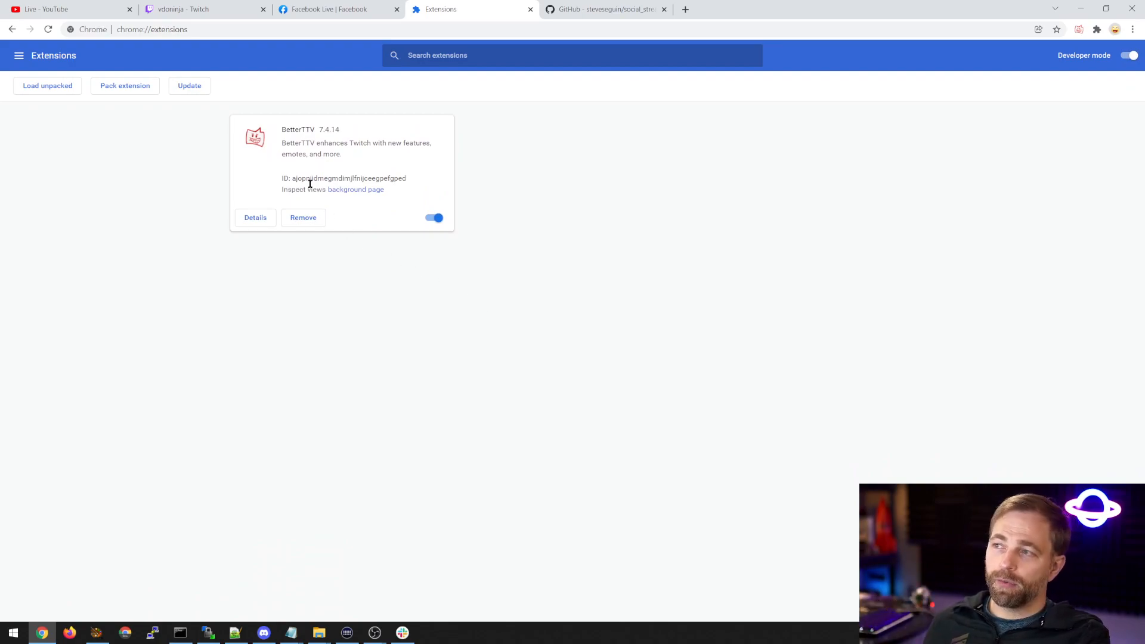
pyautogui.doubleClick(294, 132)
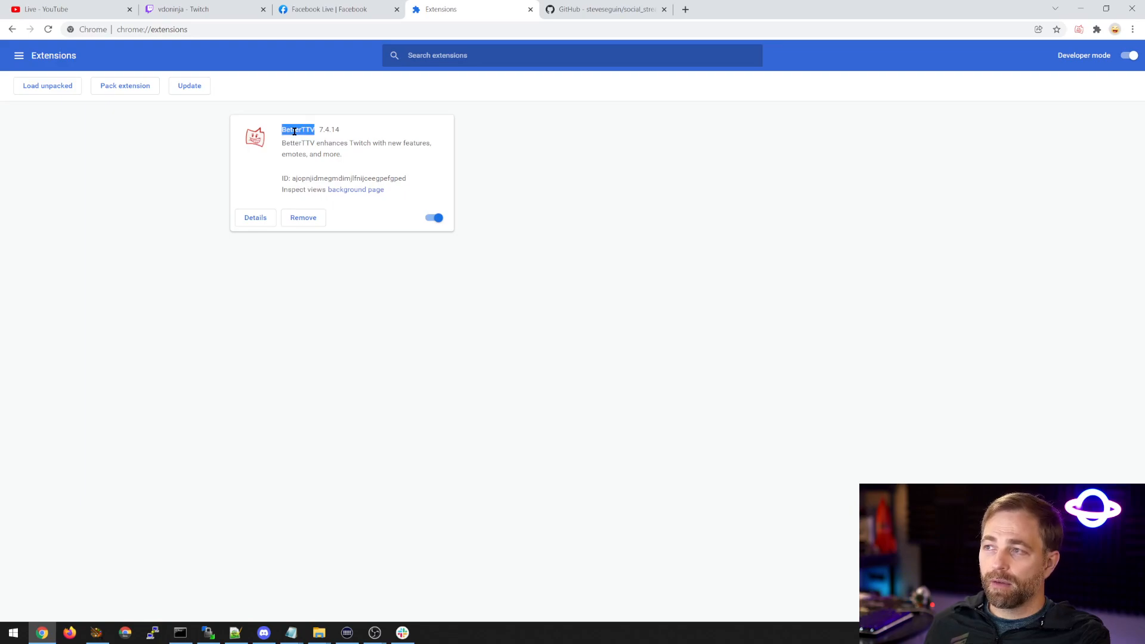
pyautogui.click(347, 279)
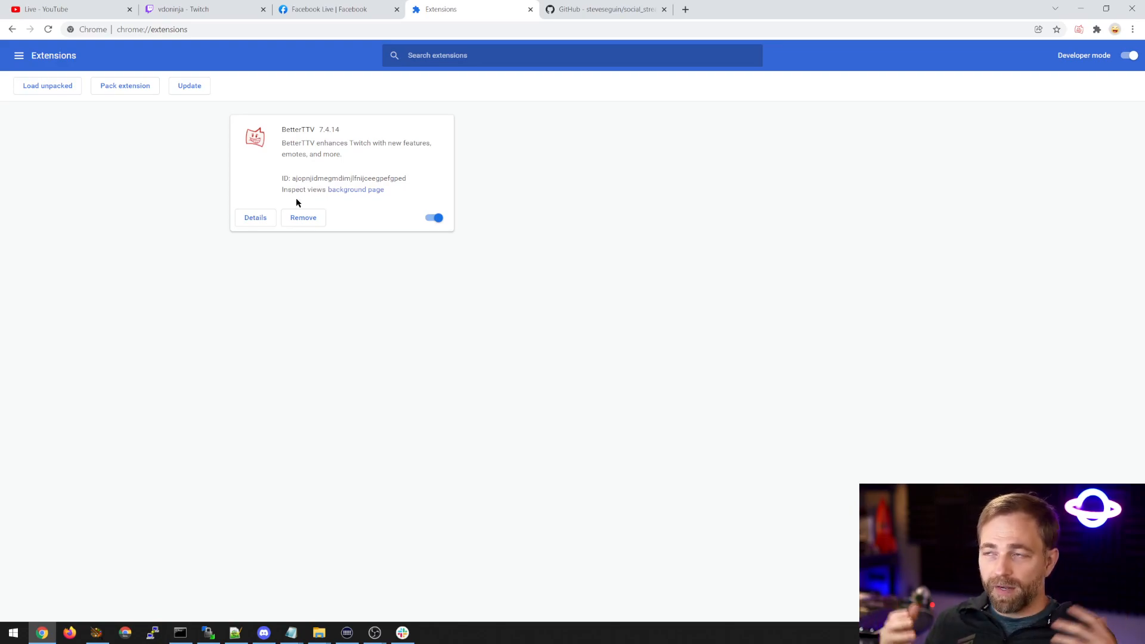
# Load the unpacked extension from the social_stream folder and close the Extensions page.
pyautogui.click(47, 94)
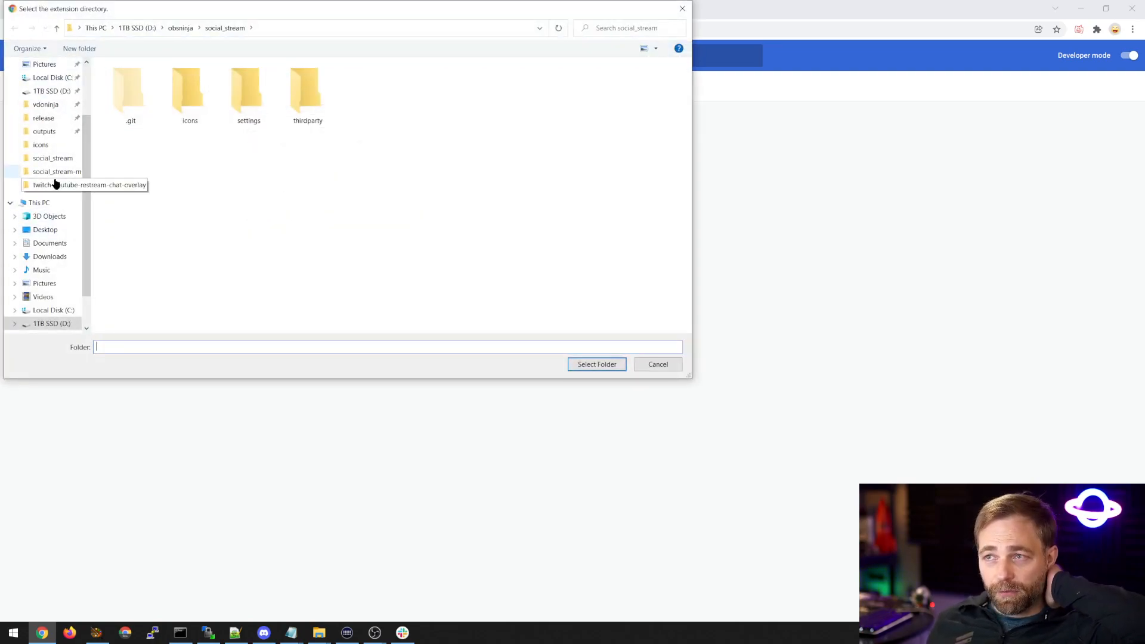
pyautogui.click(52, 158)
pyautogui.click(574, 365)
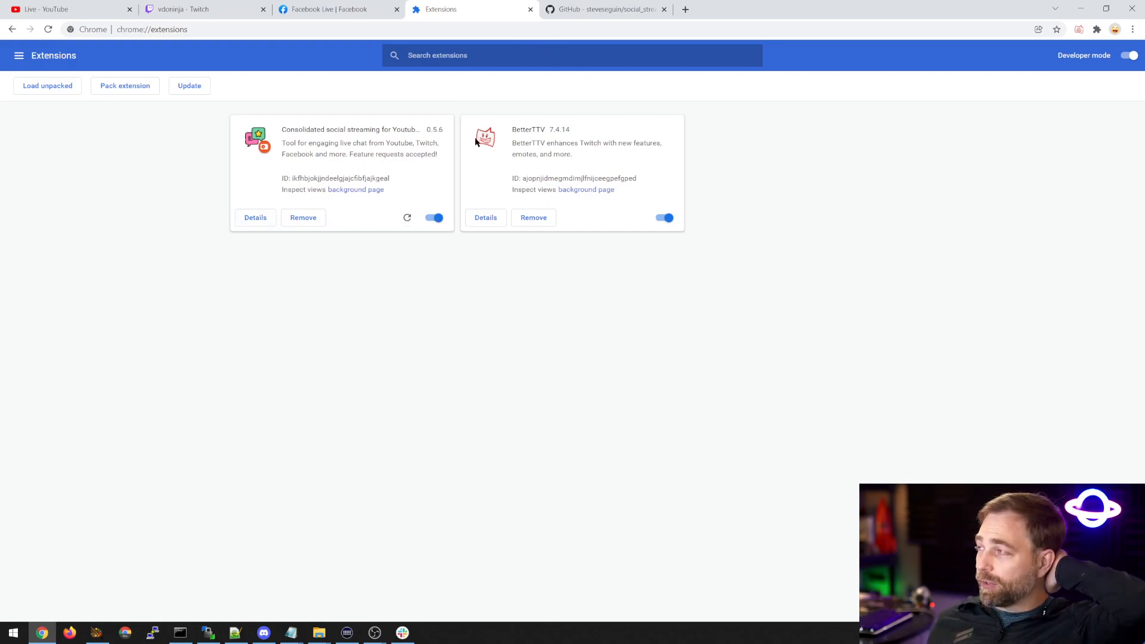
pyautogui.click(531, 10)
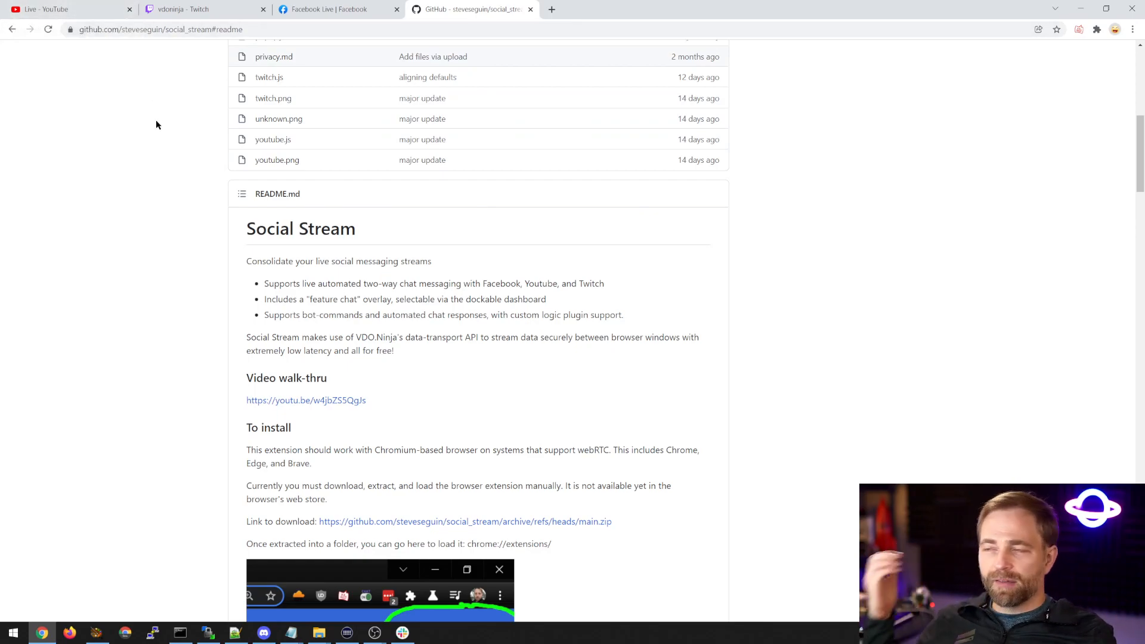
# Examine the supported sites list in the owner's twitch-youtube-restream-chat-overlay repository, and return to the social_stream repository.
pyautogui.scroll(8, 179, 106)
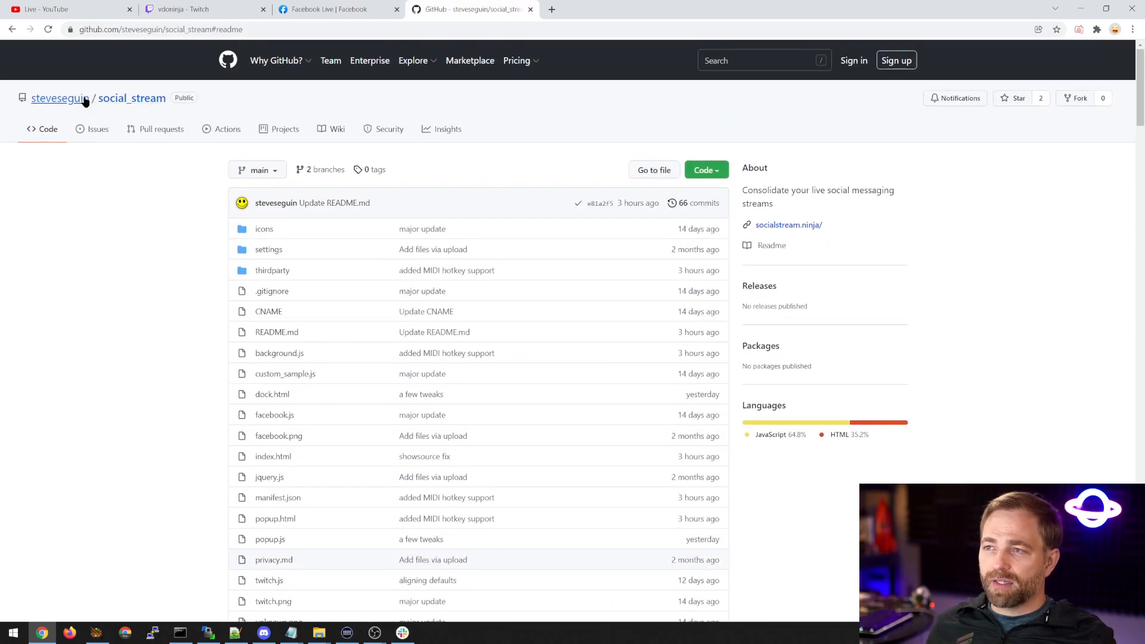
pyautogui.click(84, 99)
pyautogui.click(461, 339)
pyautogui.scroll(-8, 257, 375)
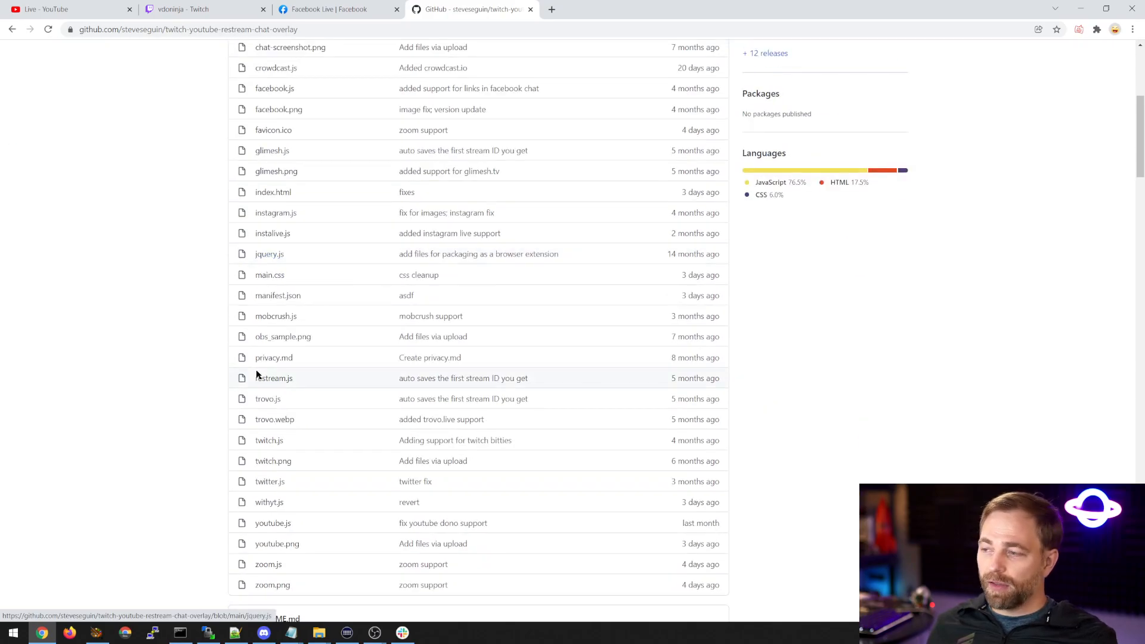
pyautogui.scroll(-9, 257, 374)
pyautogui.moveTo(265, 268); pyautogui.dragTo(357, 428)
pyautogui.click(369, 430)
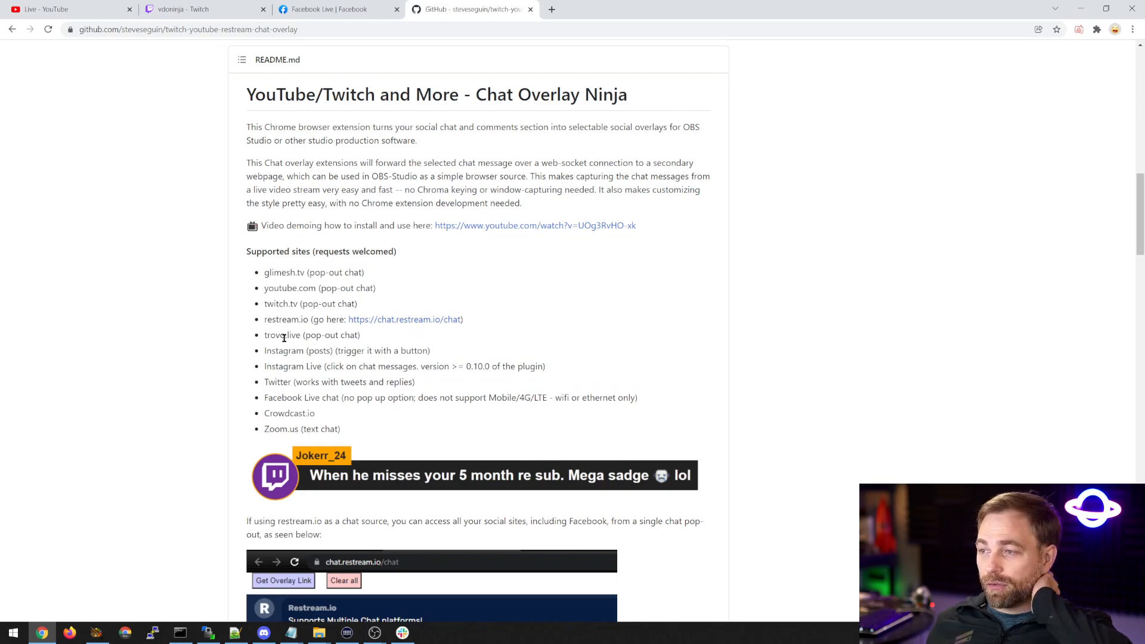
pyautogui.click(11, 30)
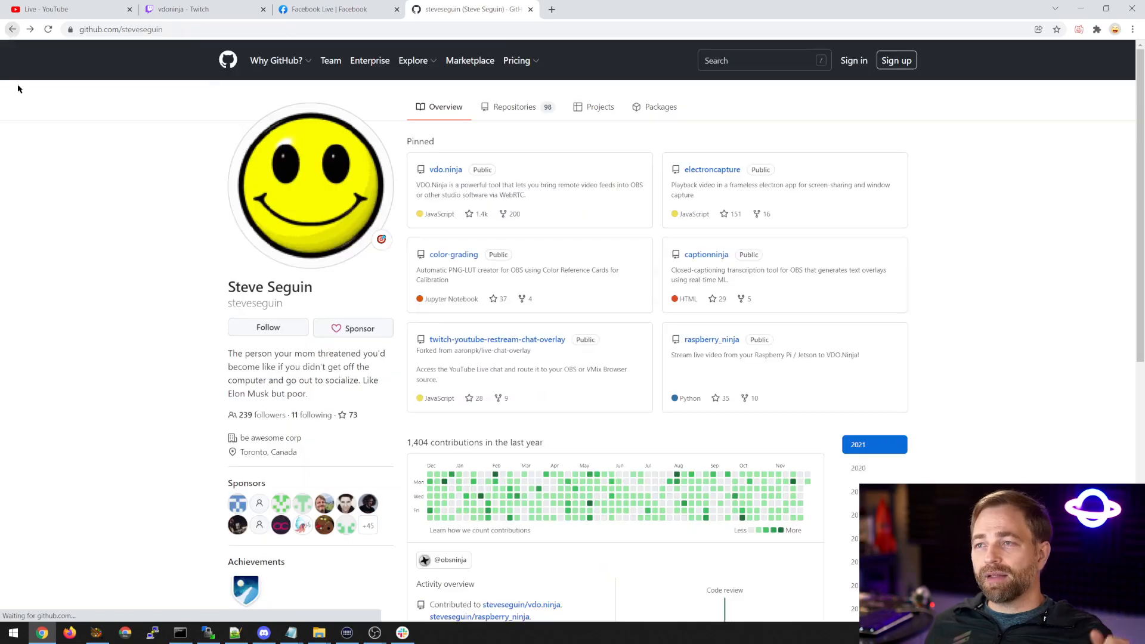
pyautogui.click(11, 29)
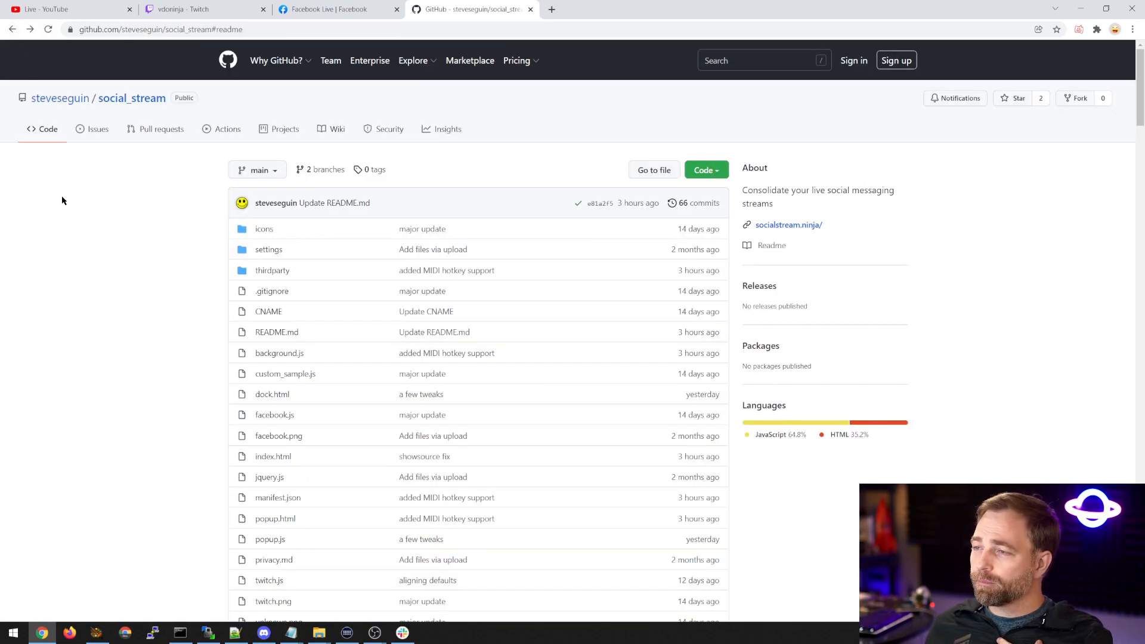
# Review the install instructions in the social_stream README, including Developer mode and loading the unpacked extension.
pyautogui.scroll(-3, 78, 200)
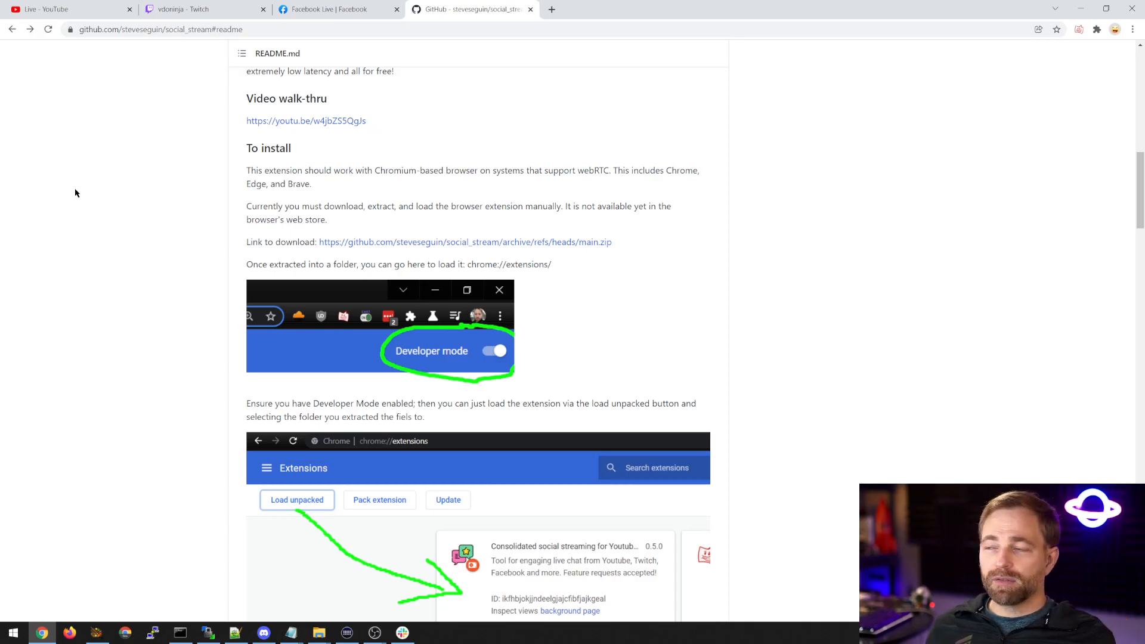
pyautogui.scroll(-2, 59, 186)
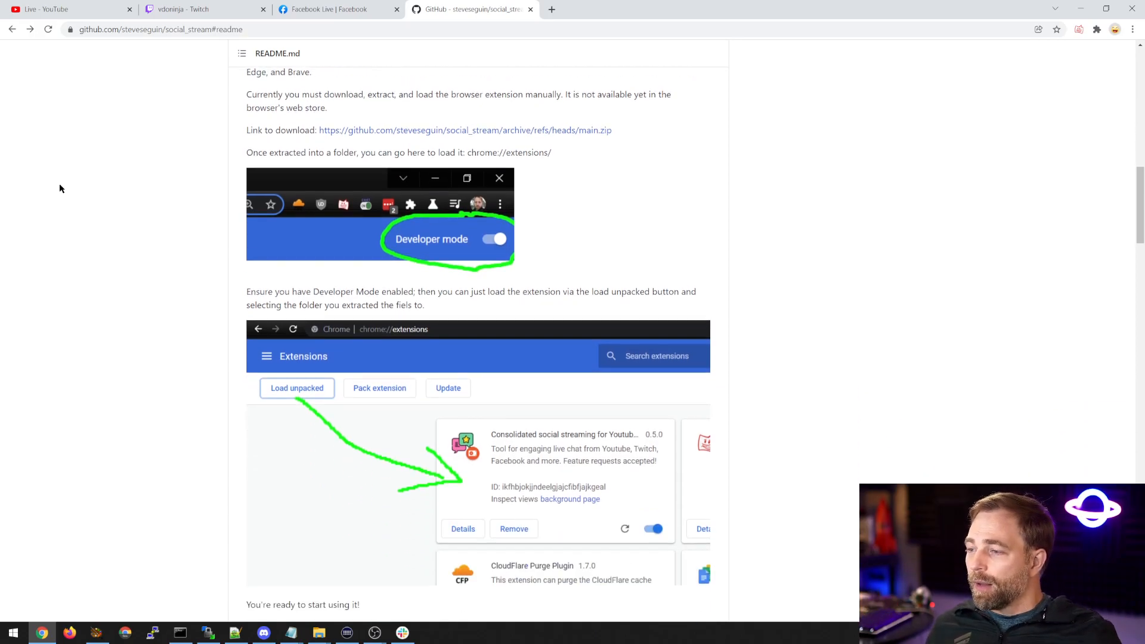
pyautogui.scroll(5, 59, 188)
pyautogui.scroll(3, 59, 189)
# Reload YouTube's Live page, open the Deep Sleep Music 24/7 stream, and pop out its live chat.
pyautogui.click(60, 9)
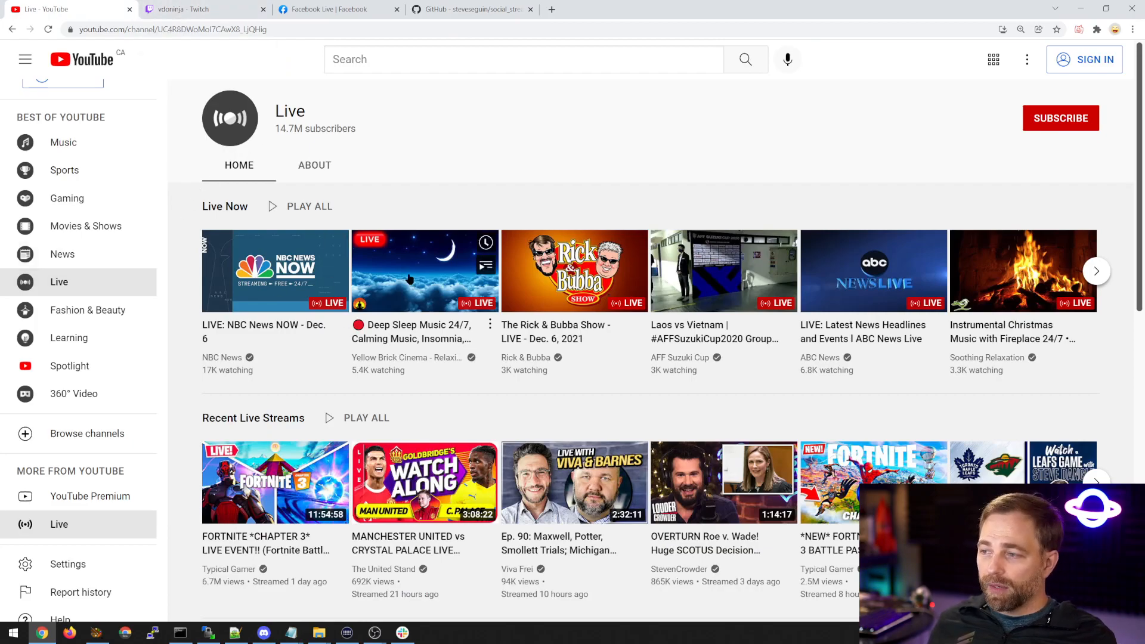
pyautogui.scroll(-1, 169, 197)
pyautogui.click(48, 29)
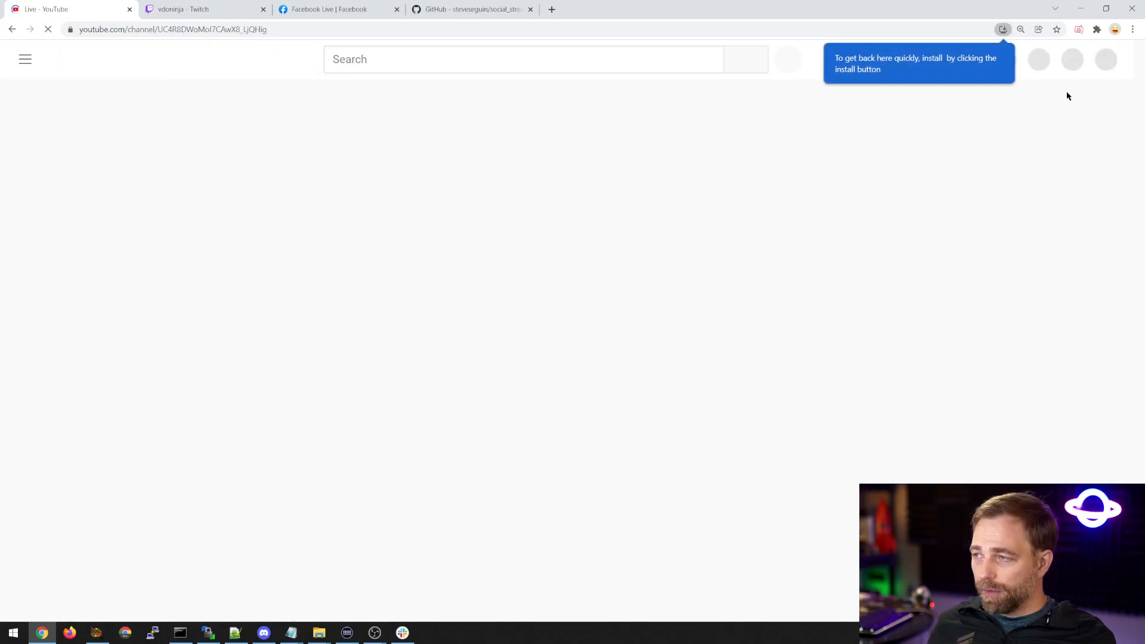
pyautogui.click(424, 276)
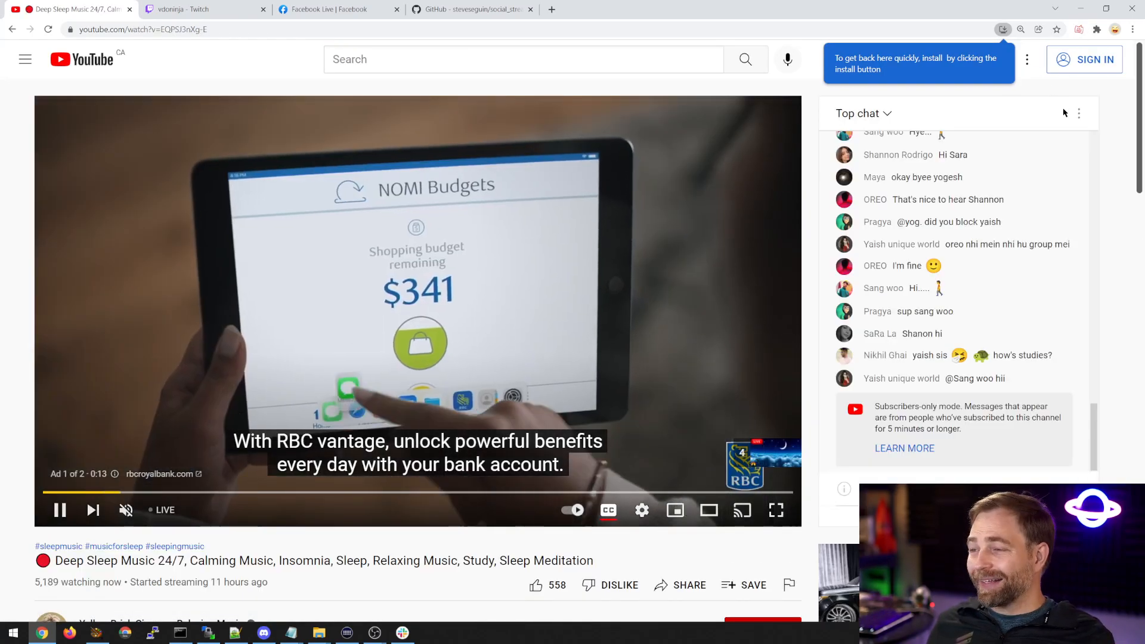
pyautogui.click(1079, 113)
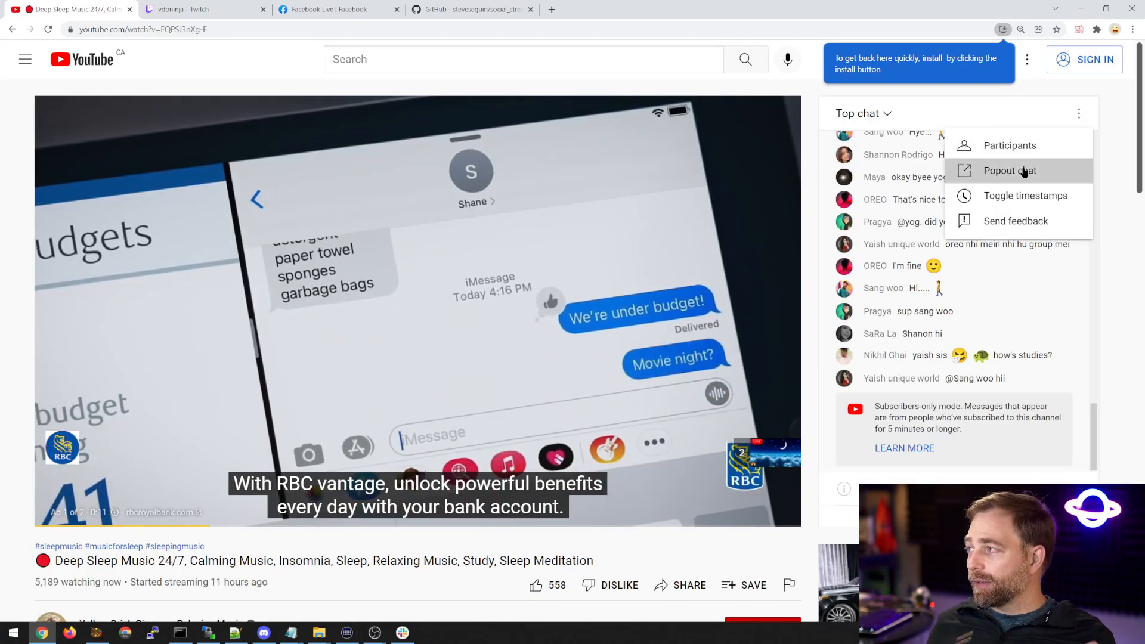
pyautogui.click(1075, 169)
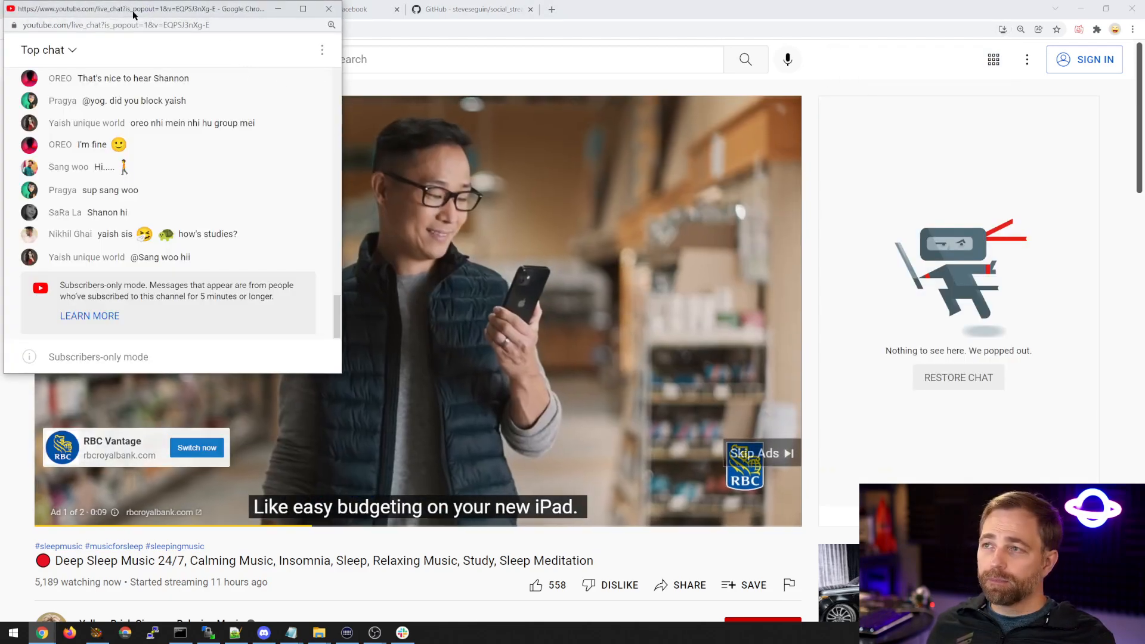
# Move the popped-out YouTube chat window off the main screen and pin the Consolidated social streaming extension to the toolbar.
pyautogui.moveTo(127, 10); pyautogui.dragTo(1144, 215)
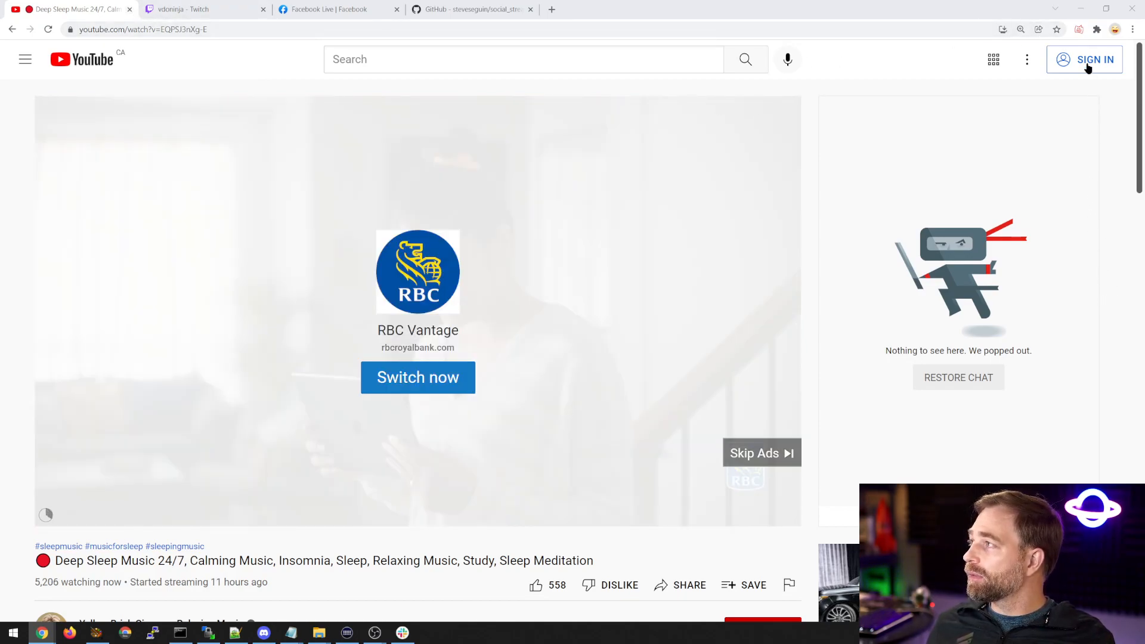
pyautogui.click(1098, 31)
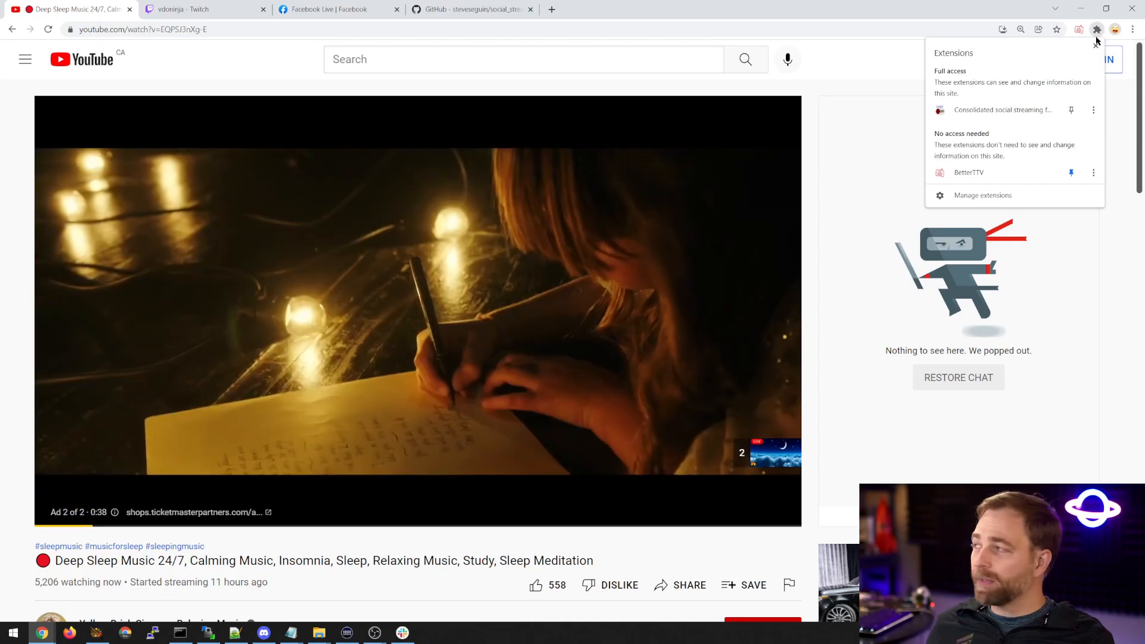
pyautogui.click(1070, 110)
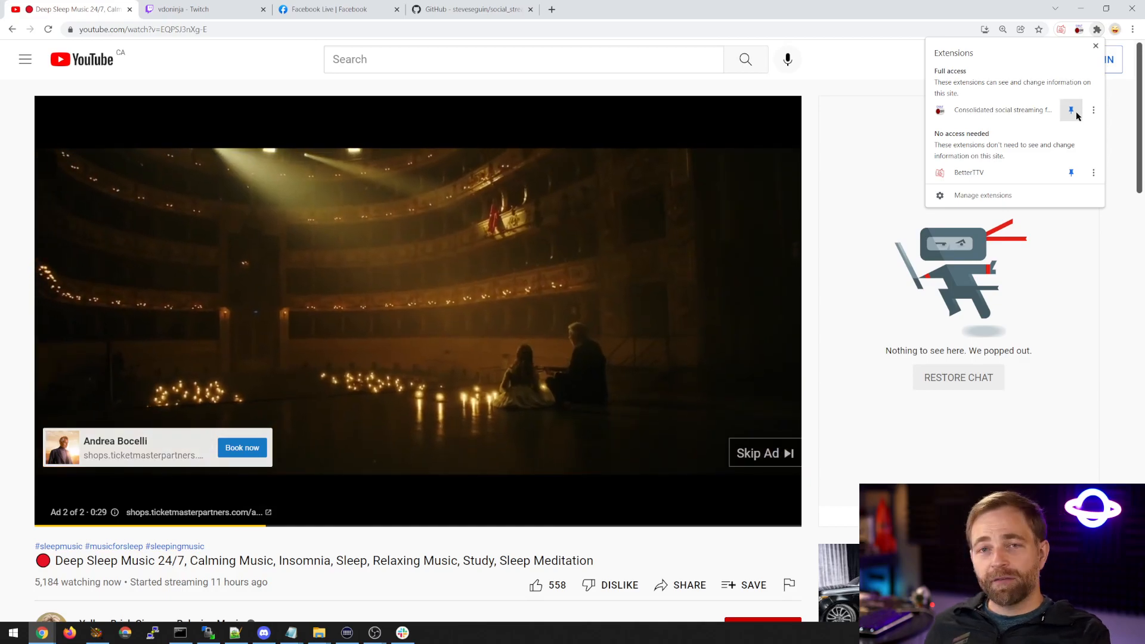
pyautogui.click(1029, 21)
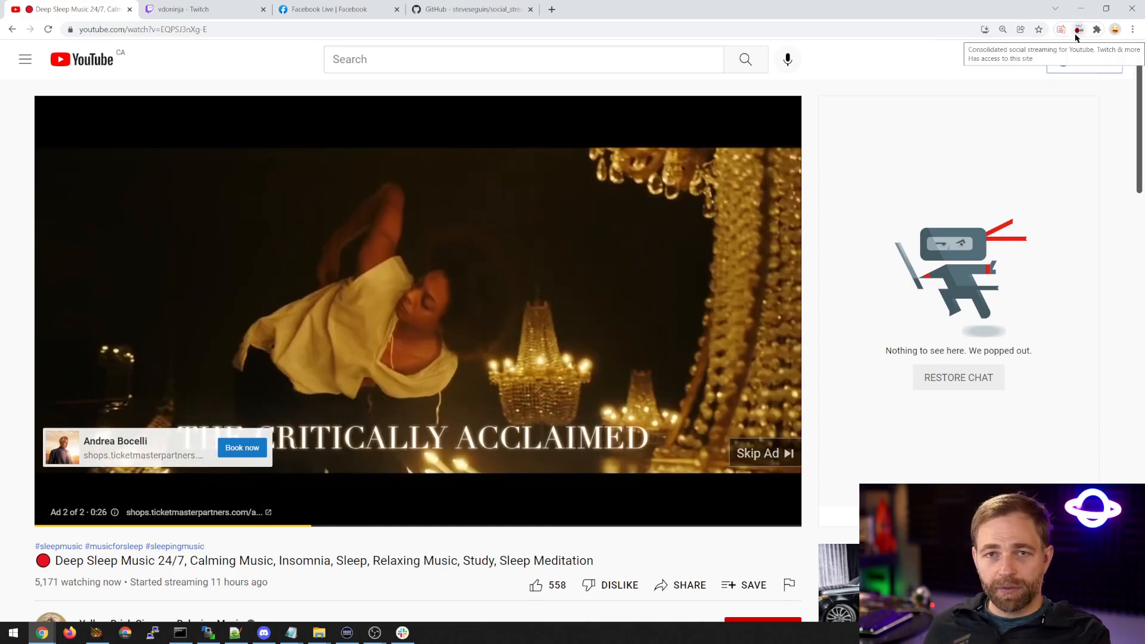
# Open the Consolidated social streaming extension's settings and enable the extension.
pyautogui.click(1077, 33)
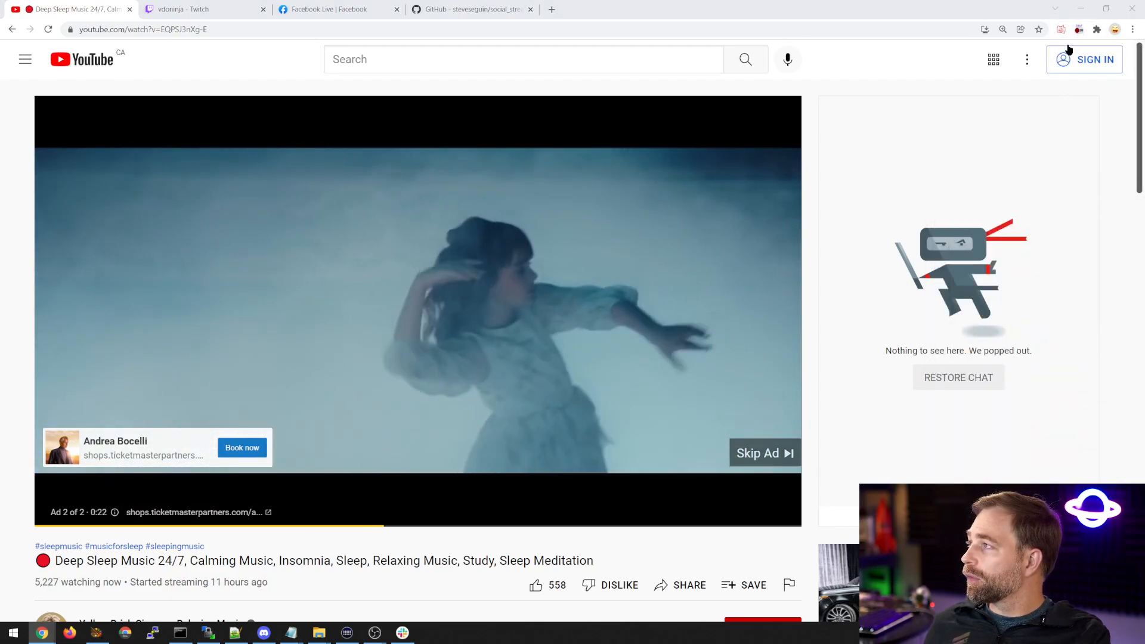
pyautogui.click(1078, 30)
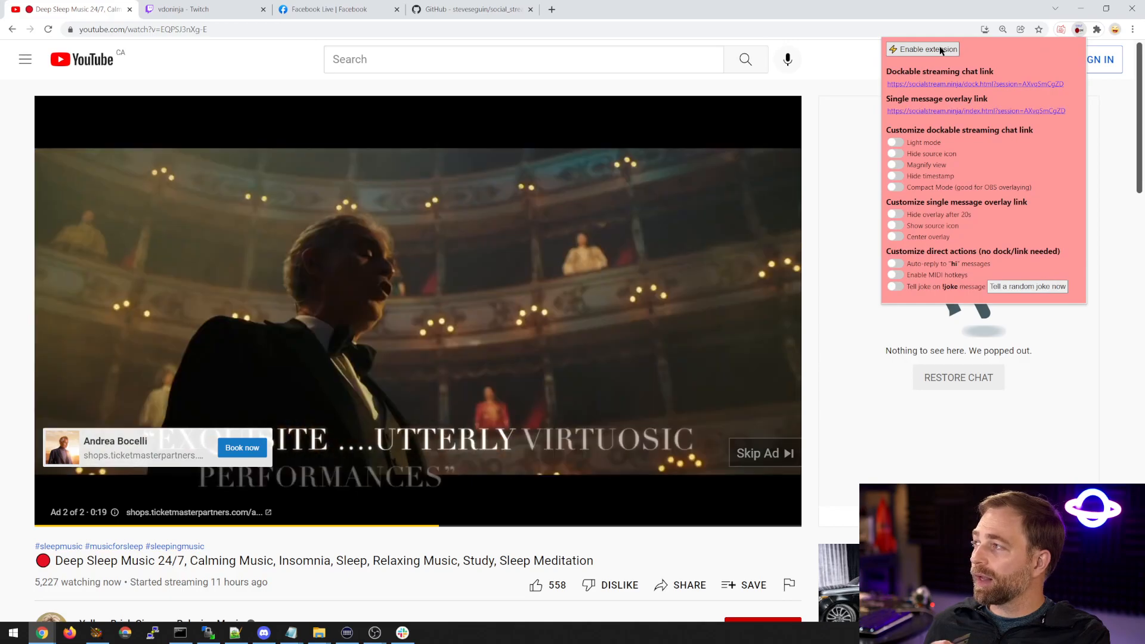
pyautogui.click(940, 48)
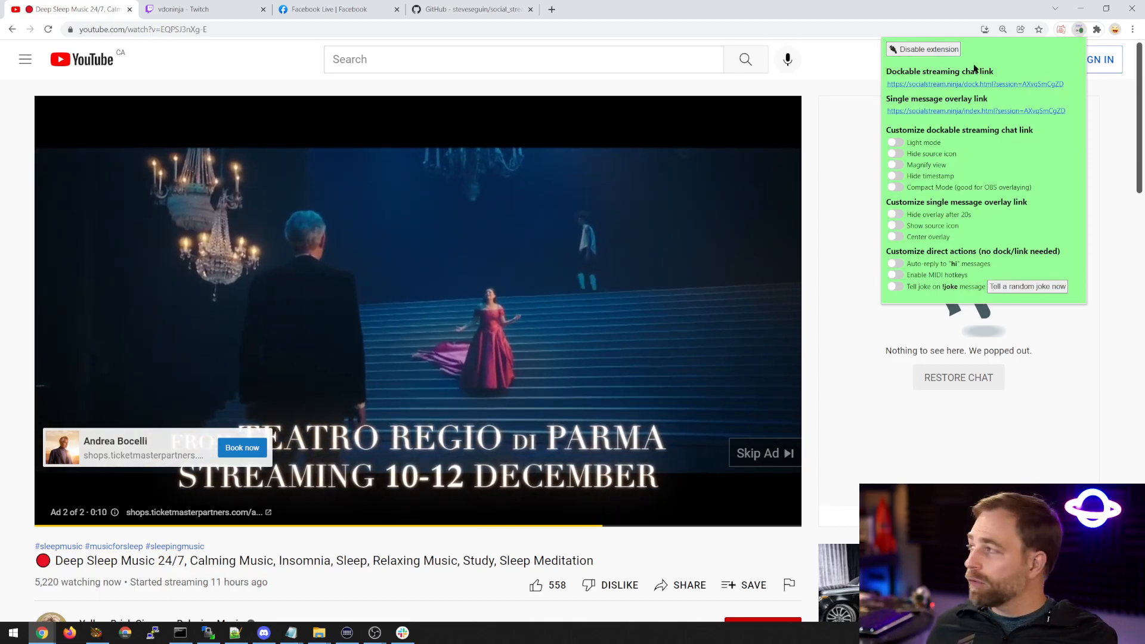
# Bring the popped-out YouTube chat into view to check its messages, and move it back off the main screen.
pyautogui.moveTo(1144, 203); pyautogui.dragTo(233, 88)
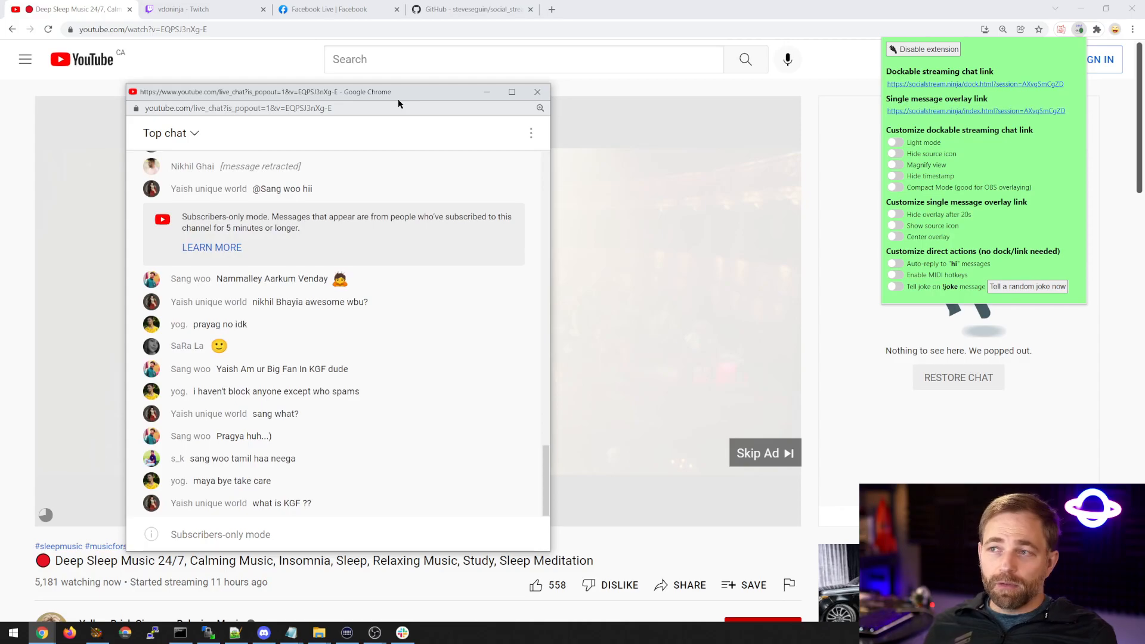
pyautogui.moveTo(370, 95); pyautogui.dragTo(384, 89)
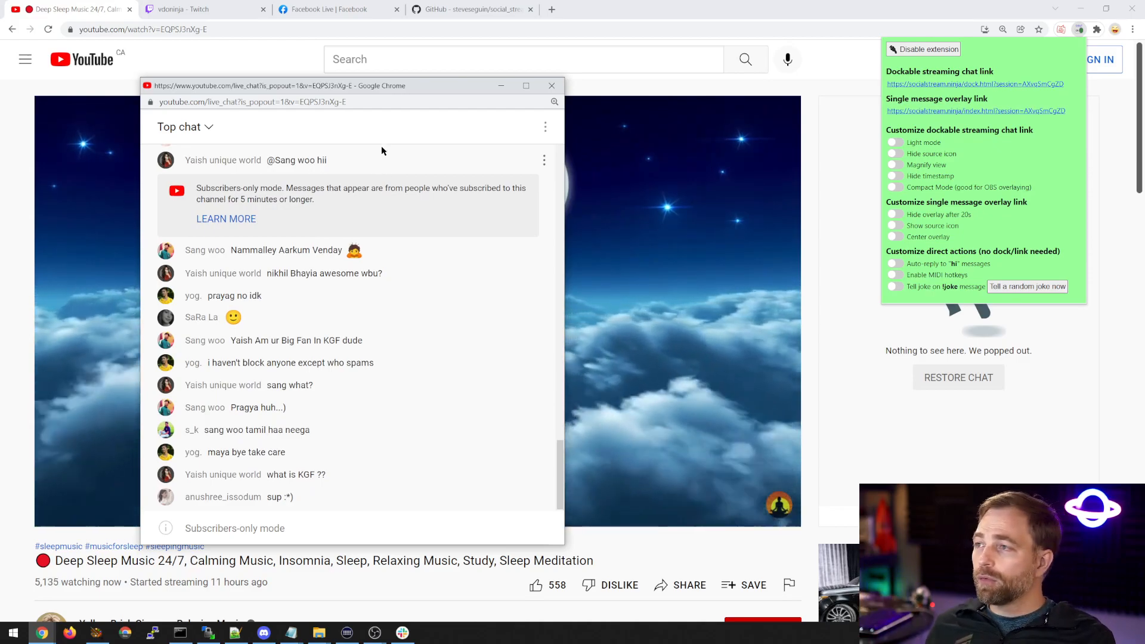
pyautogui.moveTo(357, 86); pyautogui.dragTo(1144, 173)
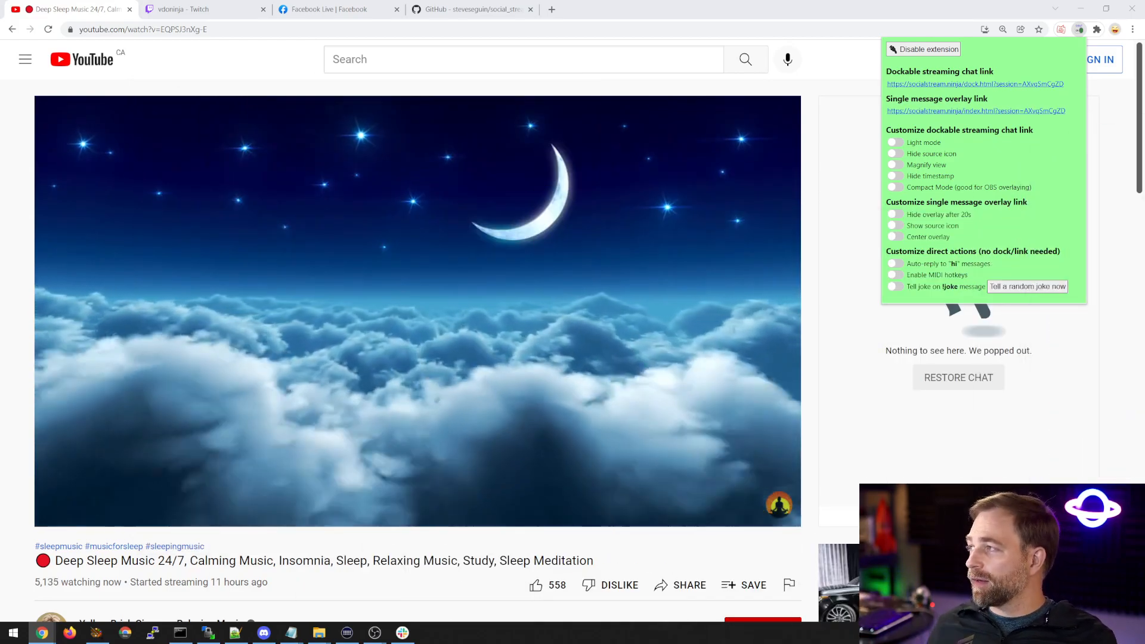
# Open the extension's dockable streaming chat link in a new tab and place the YouTube chat window over it for comparison.
pyautogui.rightClick(961, 90)
pyautogui.click(989, 98)
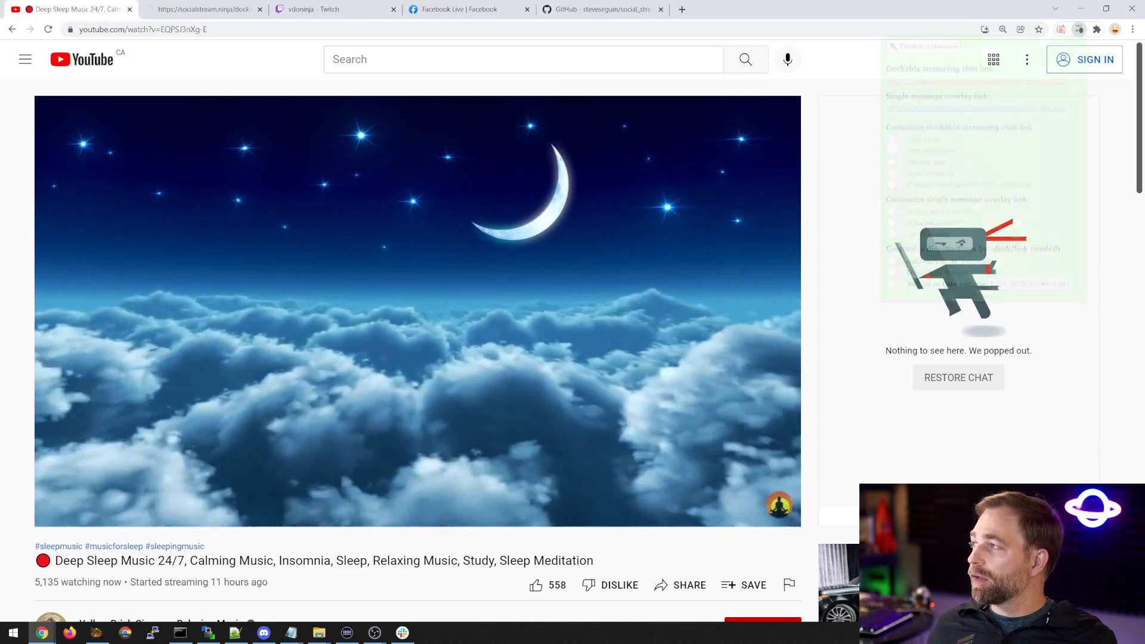
pyautogui.click(1078, 29)
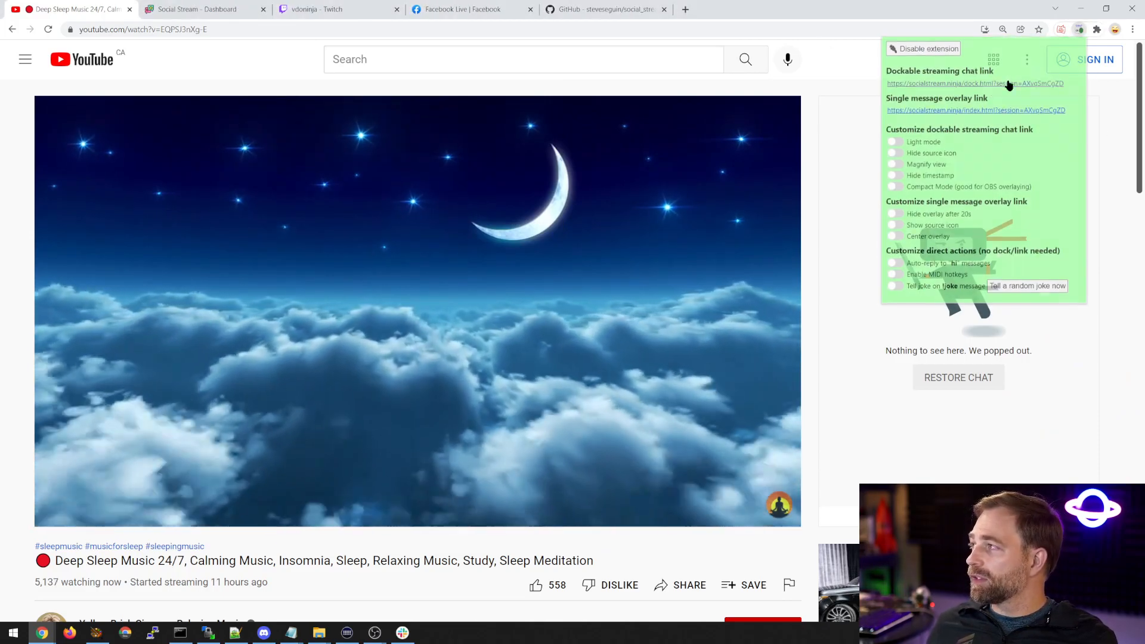
pyautogui.click(220, 10)
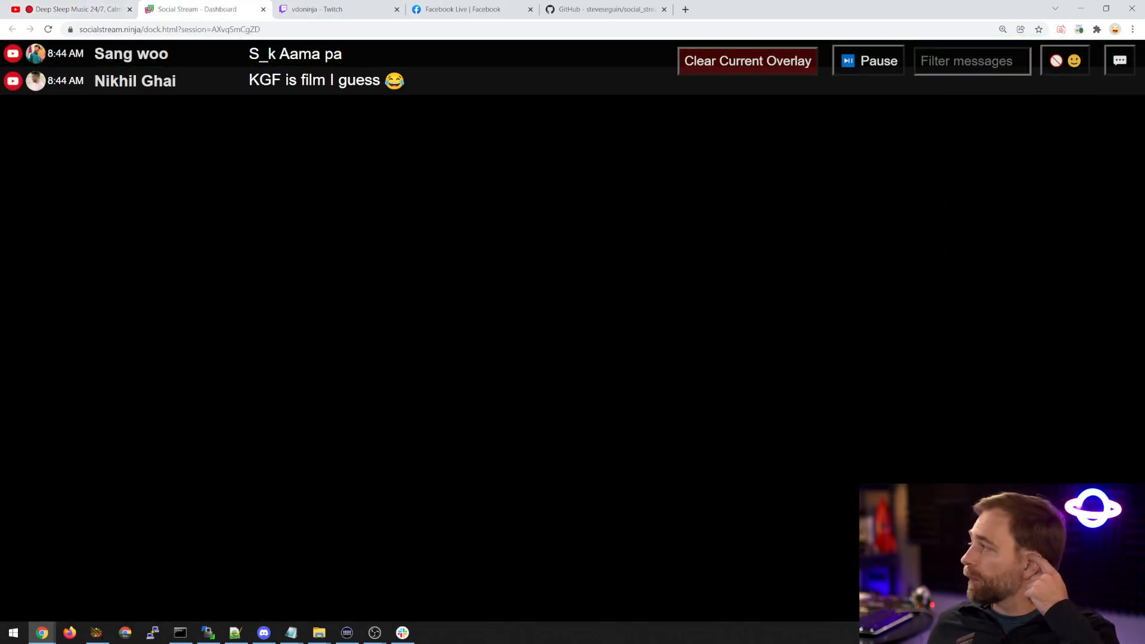
pyautogui.moveTo(1144, 206); pyautogui.dragTo(666, 103)
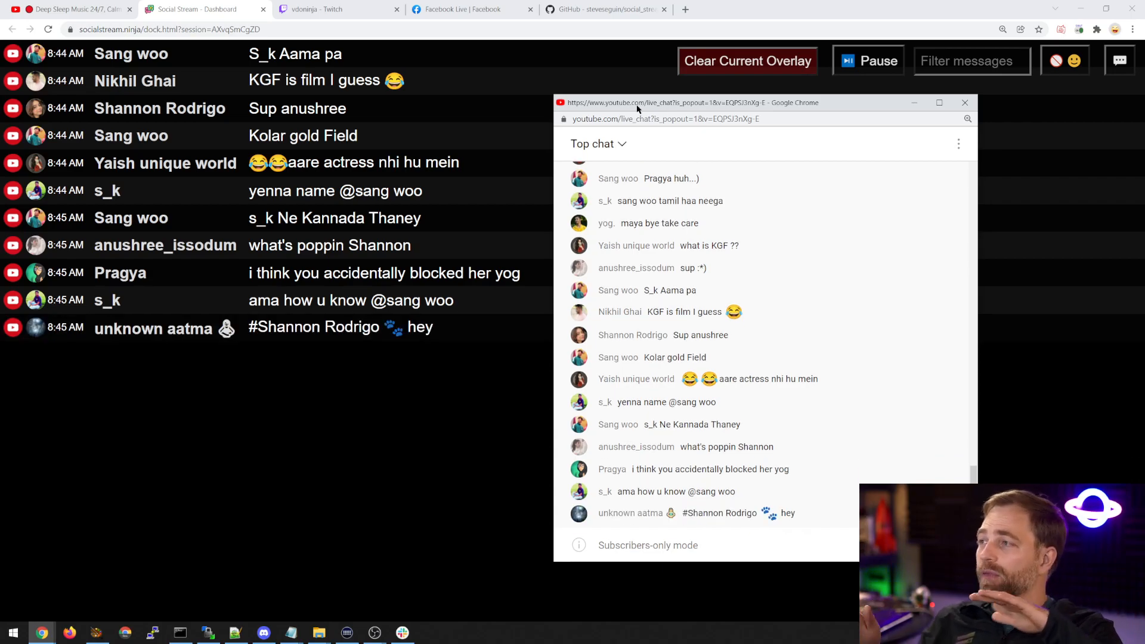
# Open dock.html in the social_stream GitHub repository and search its code for "onmess".
pyautogui.click(596, 9)
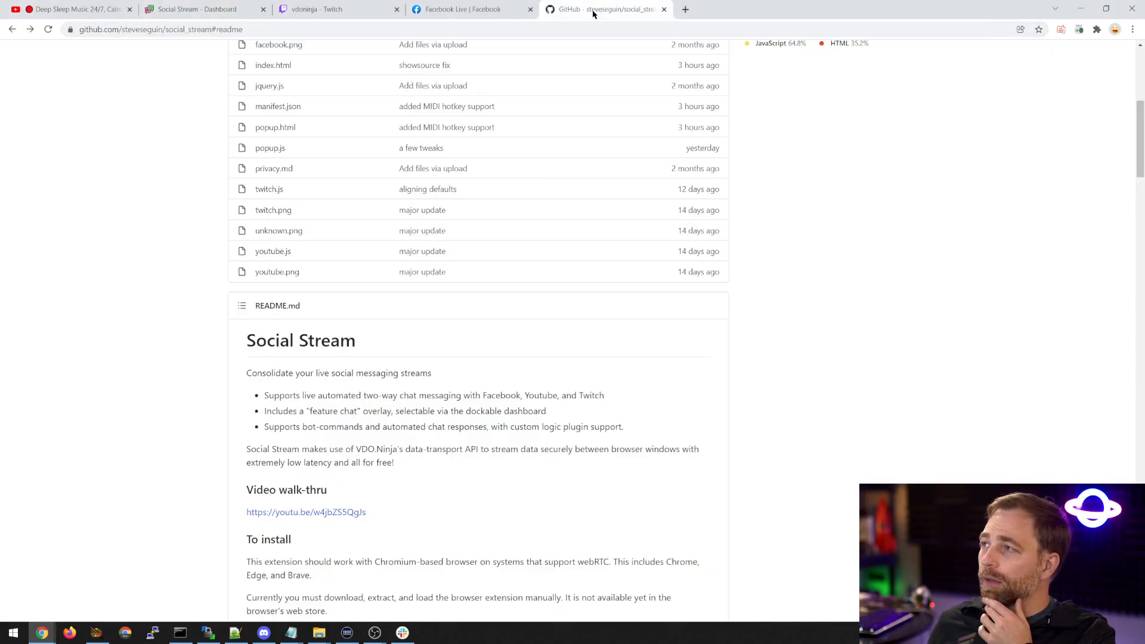
pyautogui.scroll(3, 322, 310)
pyautogui.scroll(2, 316, 322)
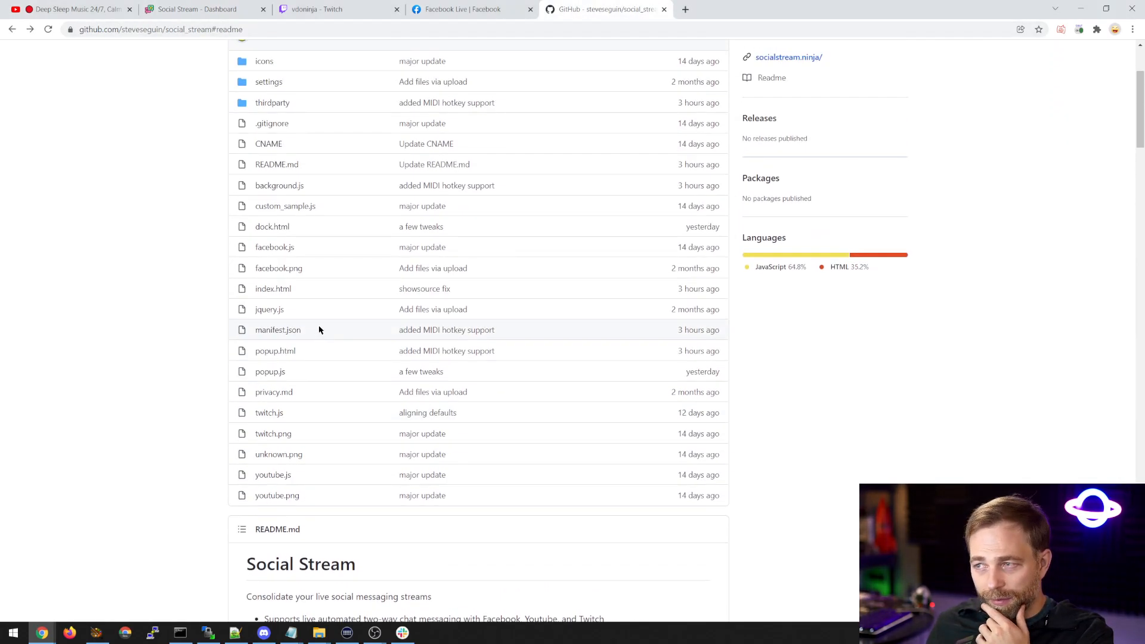
pyautogui.click(273, 227)
pyautogui.scroll(-20, 223, 299)
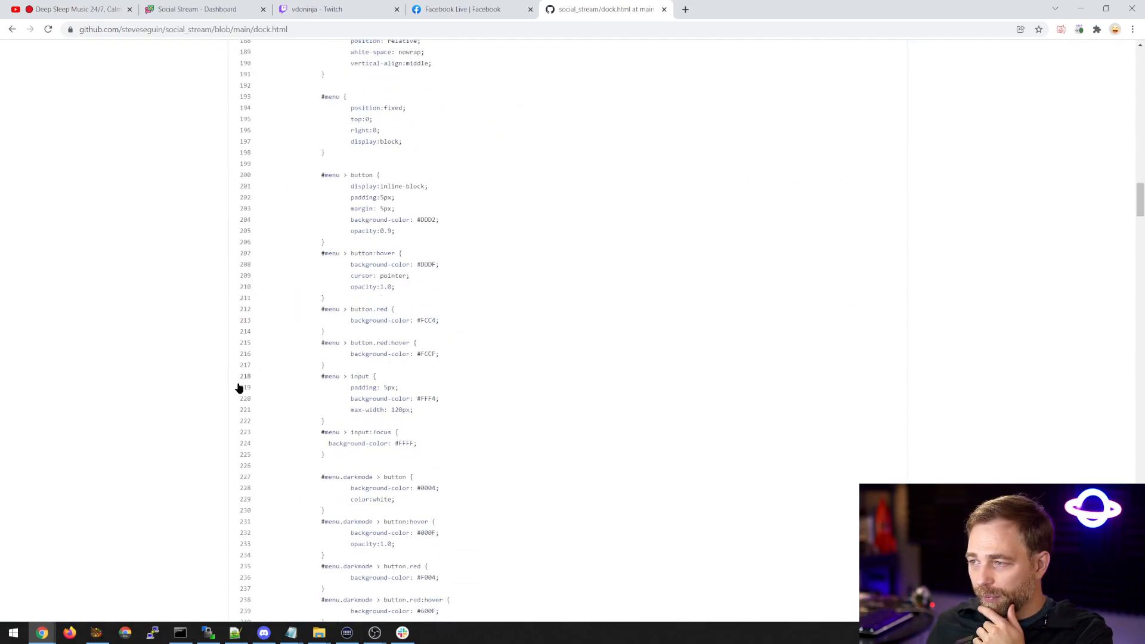
pyautogui.scroll(-20, 209, 401)
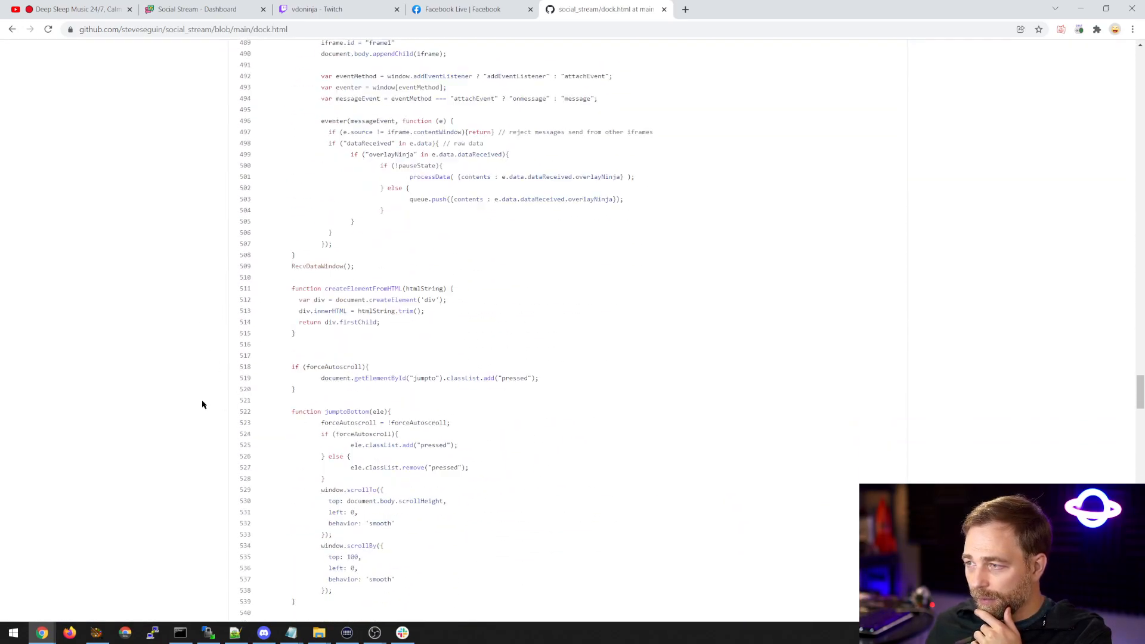
pyautogui.scroll(-20, 202, 405)
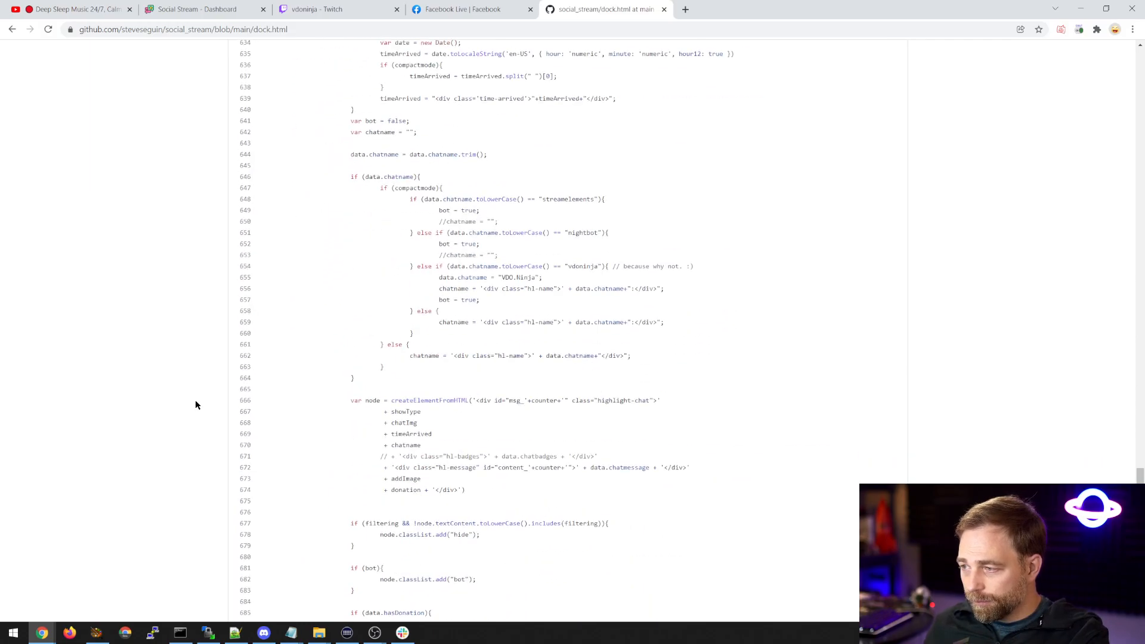
pyautogui.hotkey('ctrl', 'f')
pyautogui.write('onmess')
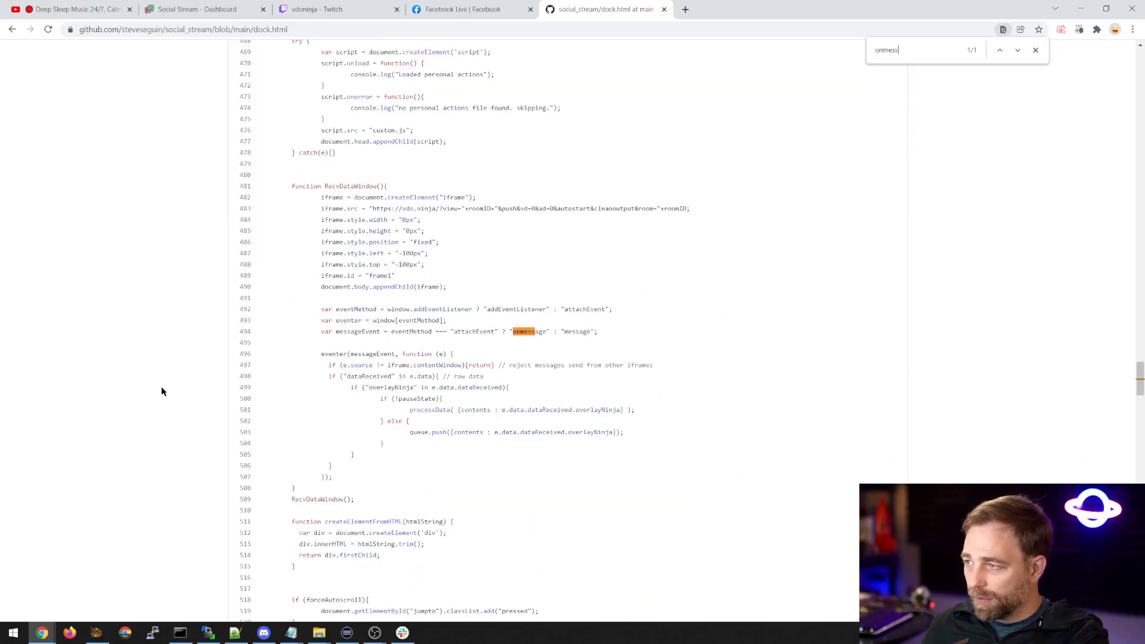
# Examine the RecvDataWindow function in dock.html, including its message event handler and the vdo.ninja iframe source URL.
pyautogui.moveTo(292, 186); pyautogui.dragTo(406, 500)
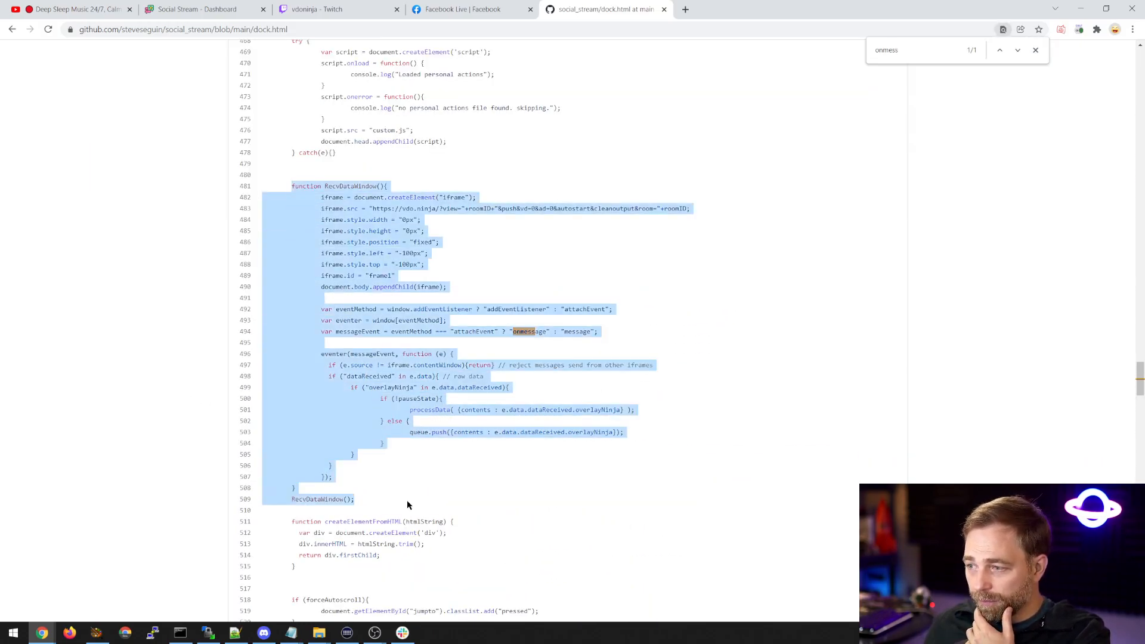
pyautogui.click(527, 477)
pyautogui.moveTo(292, 308); pyautogui.dragTo(413, 494)
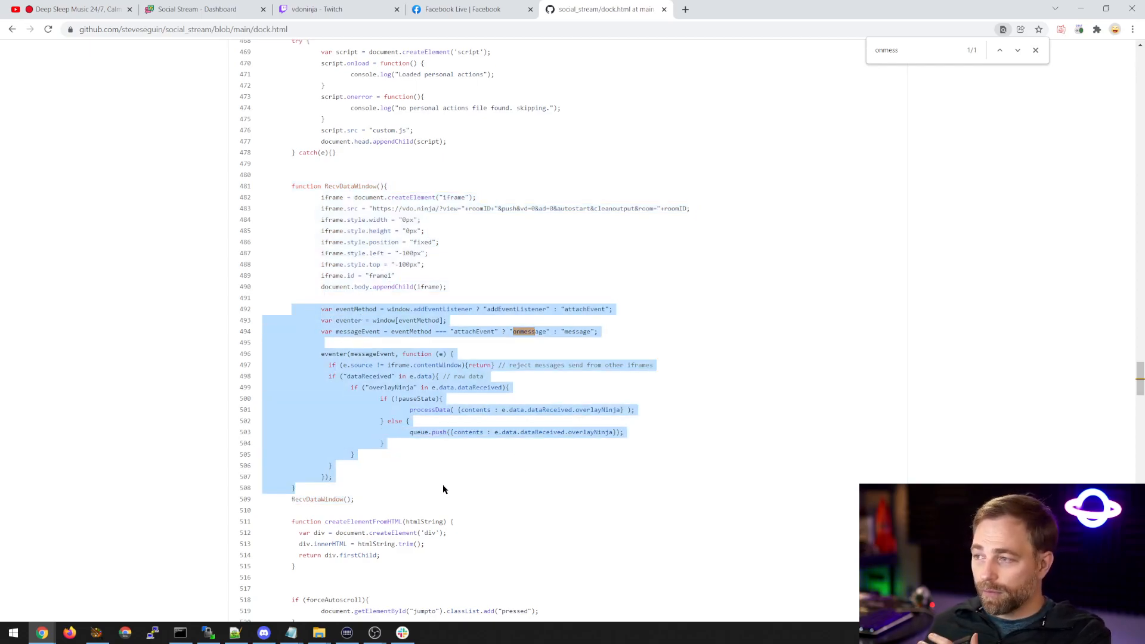
pyautogui.moveTo(291, 186); pyautogui.dragTo(410, 489)
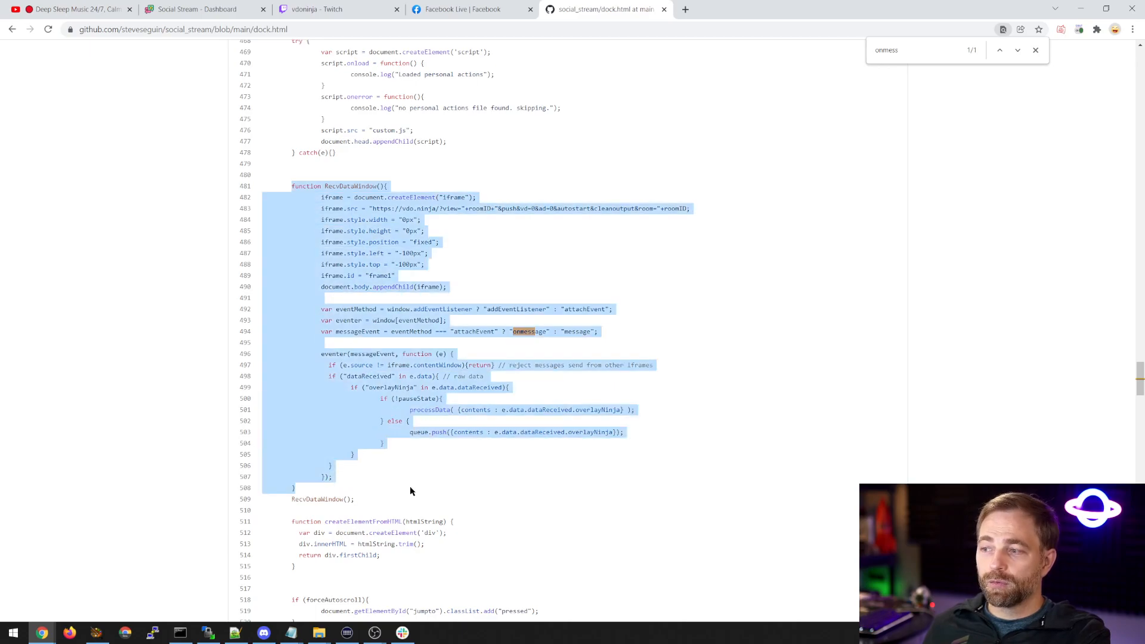
pyautogui.click(409, 489)
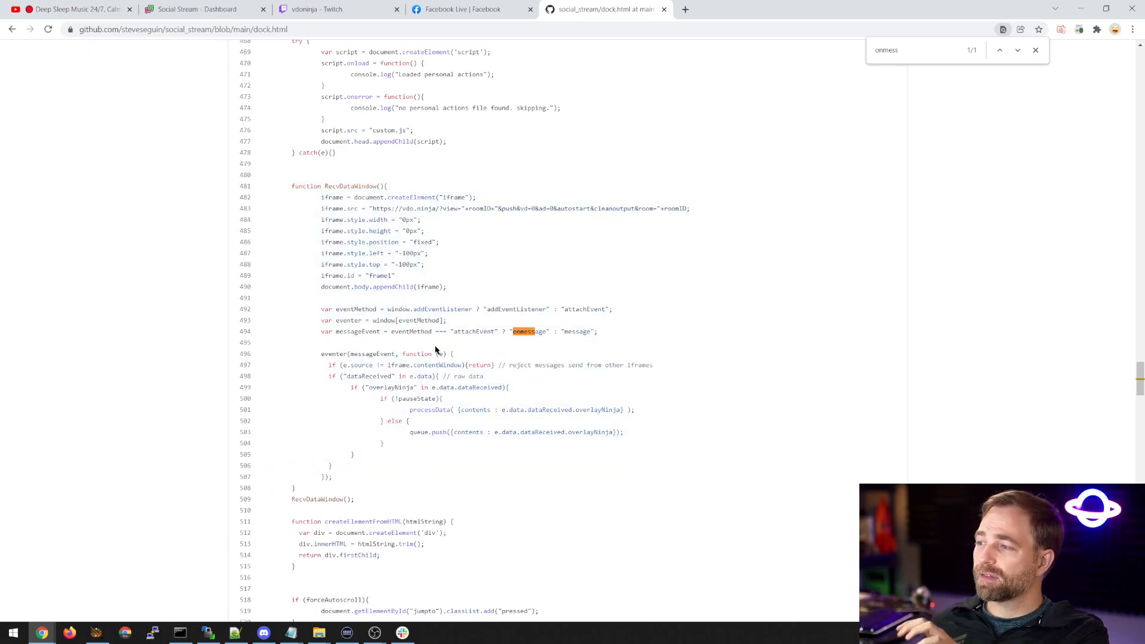
pyautogui.moveTo(401, 208); pyautogui.dragTo(669, 210)
pyautogui.click(704, 215)
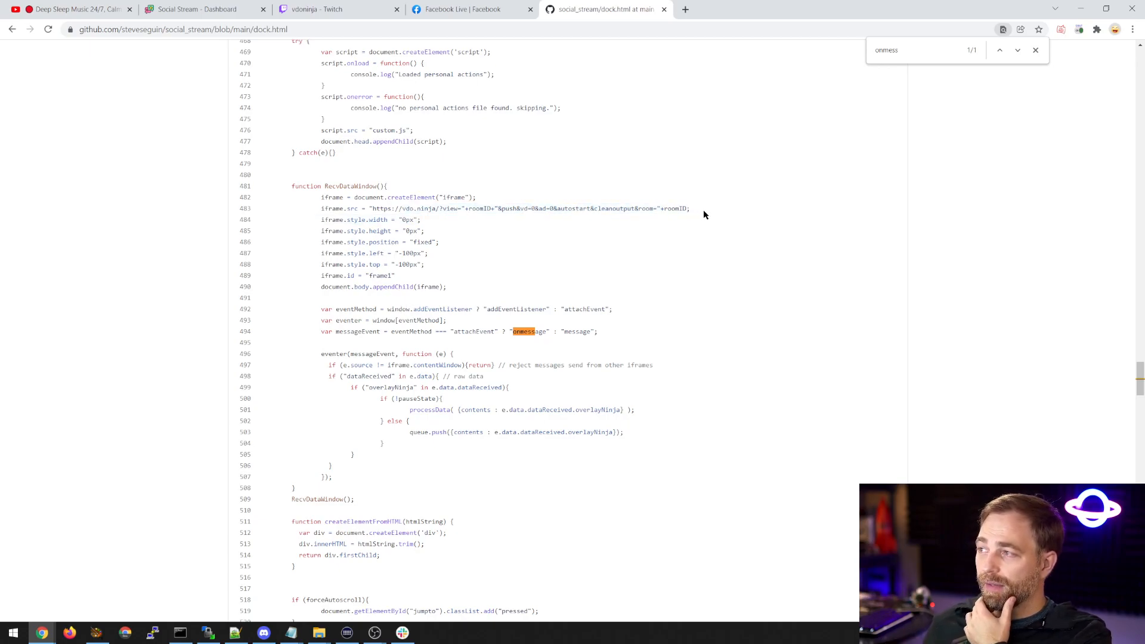
# Close the GitHub and YouTube video tabs, and move the YouTube chat window off the main screen.
pyautogui.click(663, 9)
pyautogui.click(77, 9)
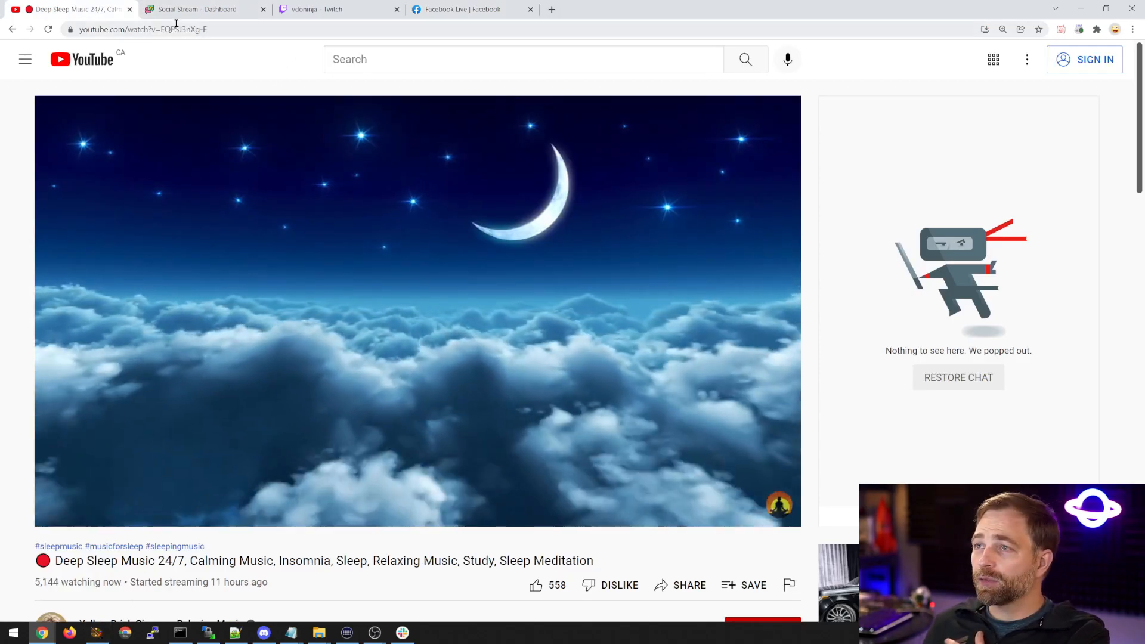
pyautogui.click(129, 9)
pyautogui.moveTo(42, 631)
pyautogui.click(47, 587)
pyautogui.moveTo(681, 99); pyautogui.dragTo(1144, 113)
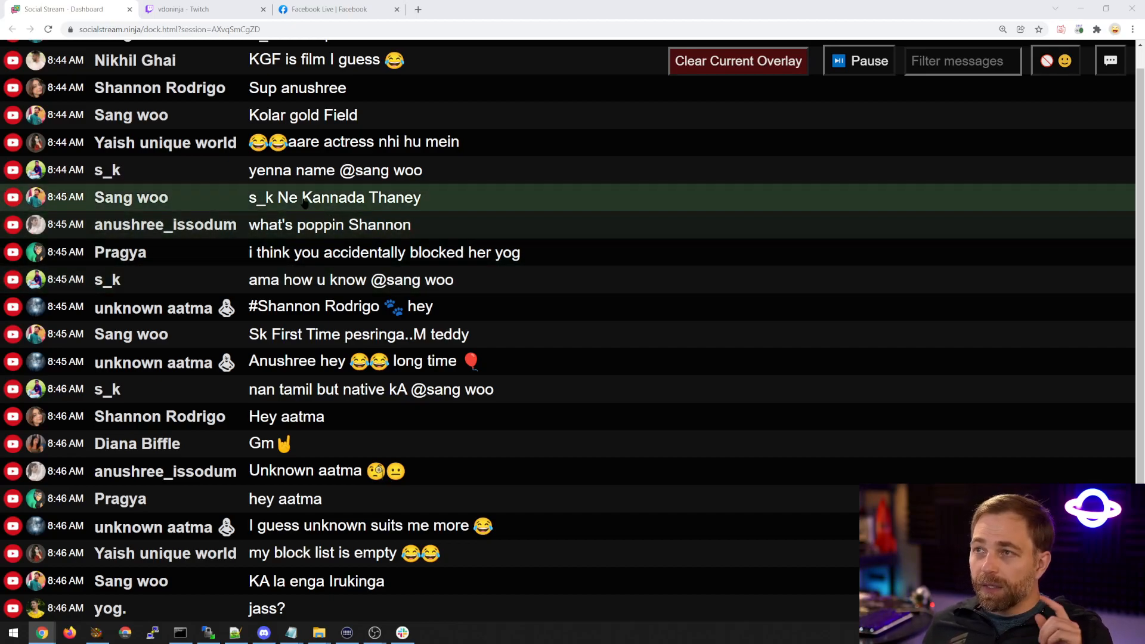
# Open the live Amouranth channel on Twitch and pop out its stream chat.
pyautogui.click(189, 10)
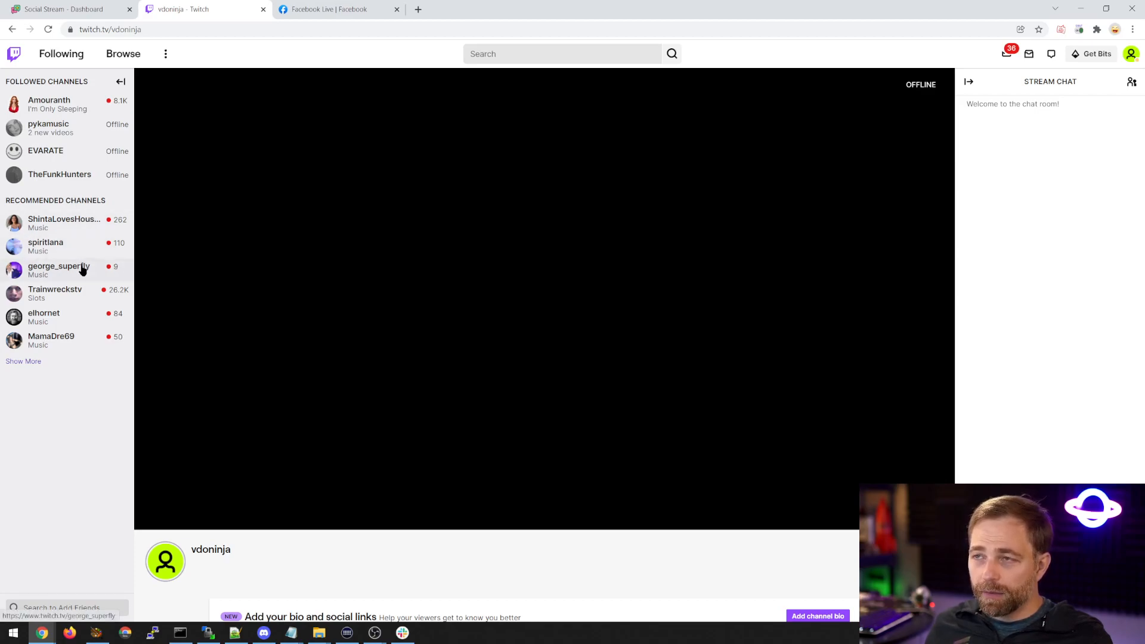
pyautogui.click(53, 110)
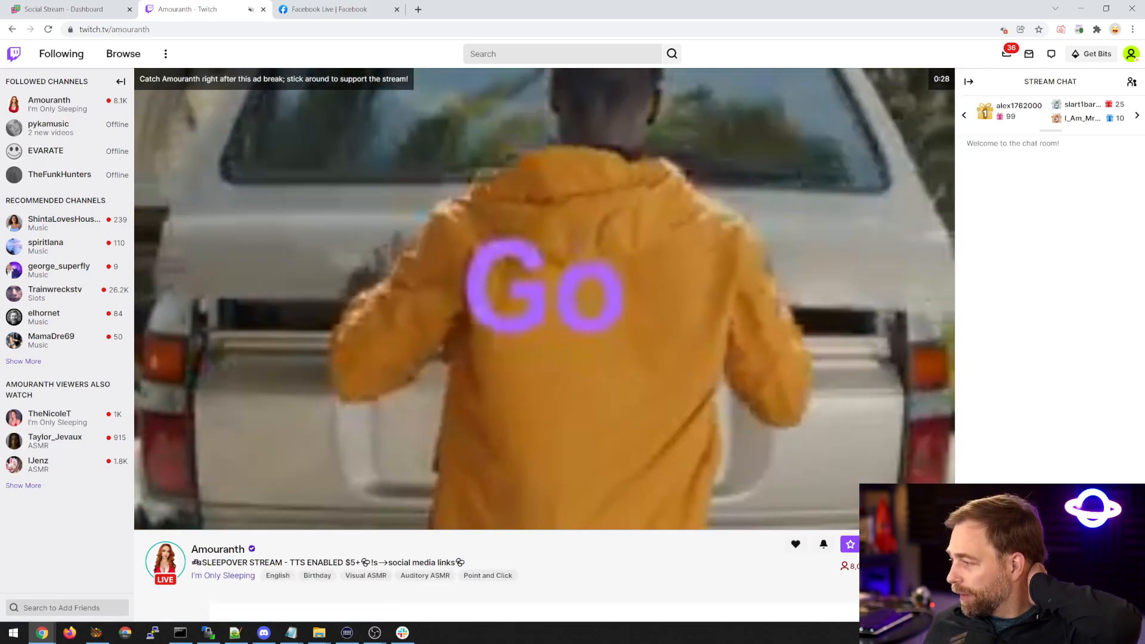
pyautogui.click(1099, 607)
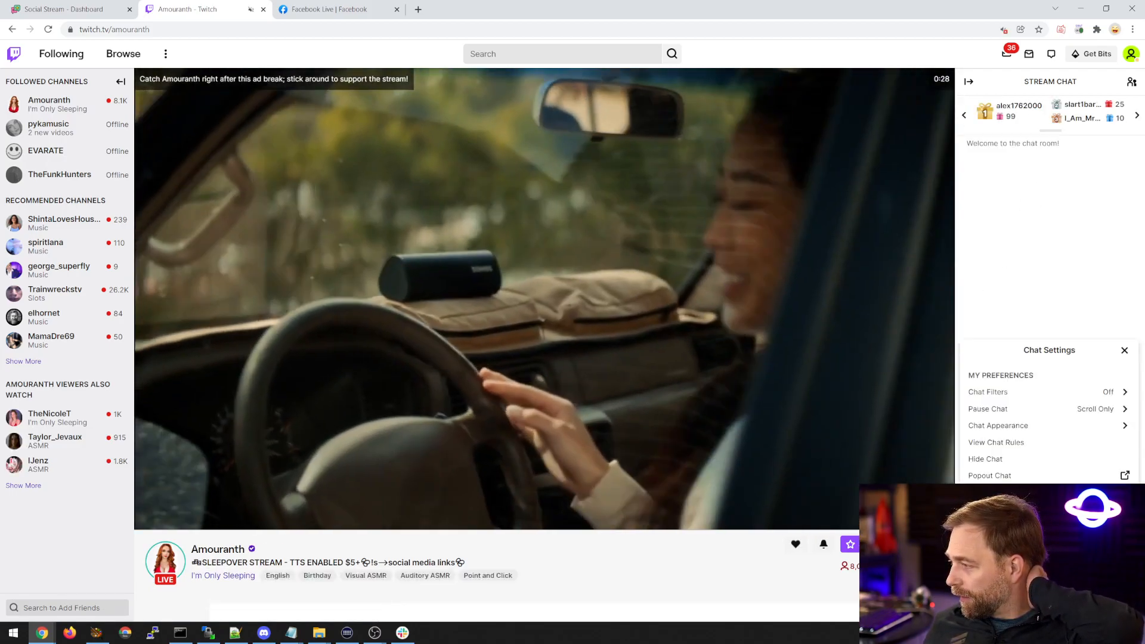
pyautogui.click(1124, 476)
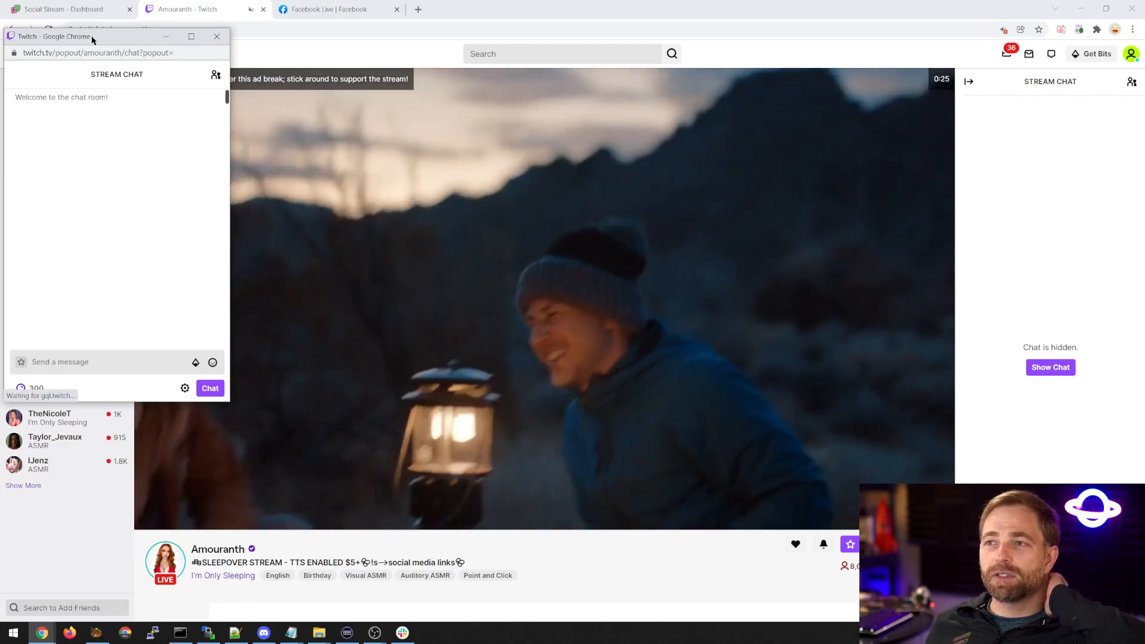
# Move the popped-out Twitch chat window off the main screen.
pyautogui.moveTo(95, 36); pyautogui.dragTo(268, 106)
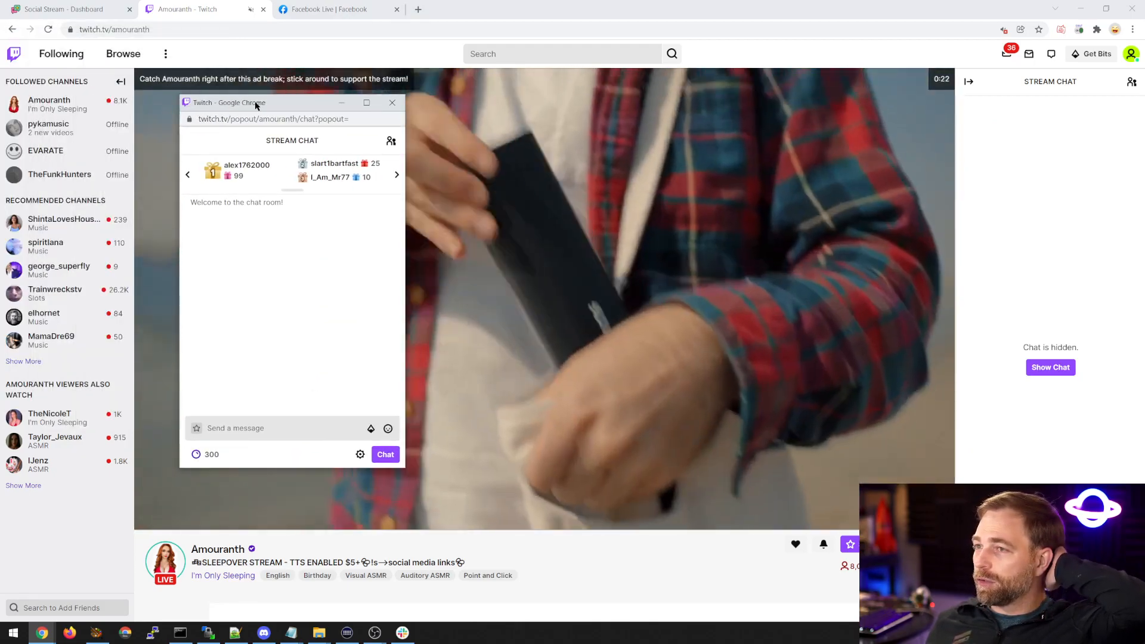
pyautogui.moveTo(258, 102); pyautogui.dragTo(300, 127)
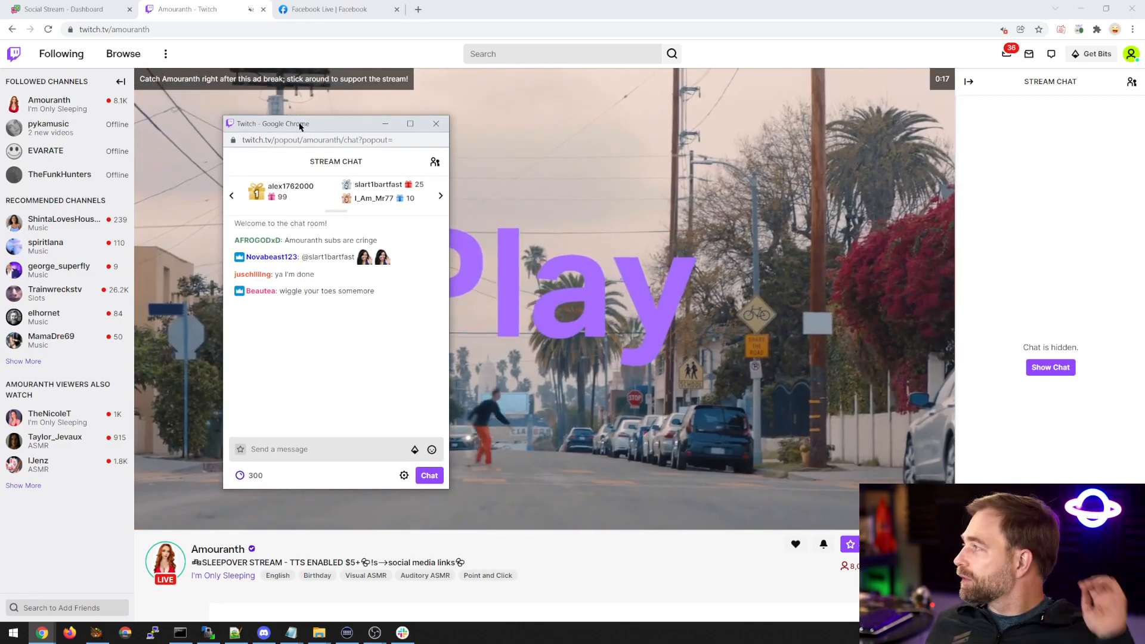
pyautogui.moveTo(299, 126); pyautogui.dragTo(268, 144)
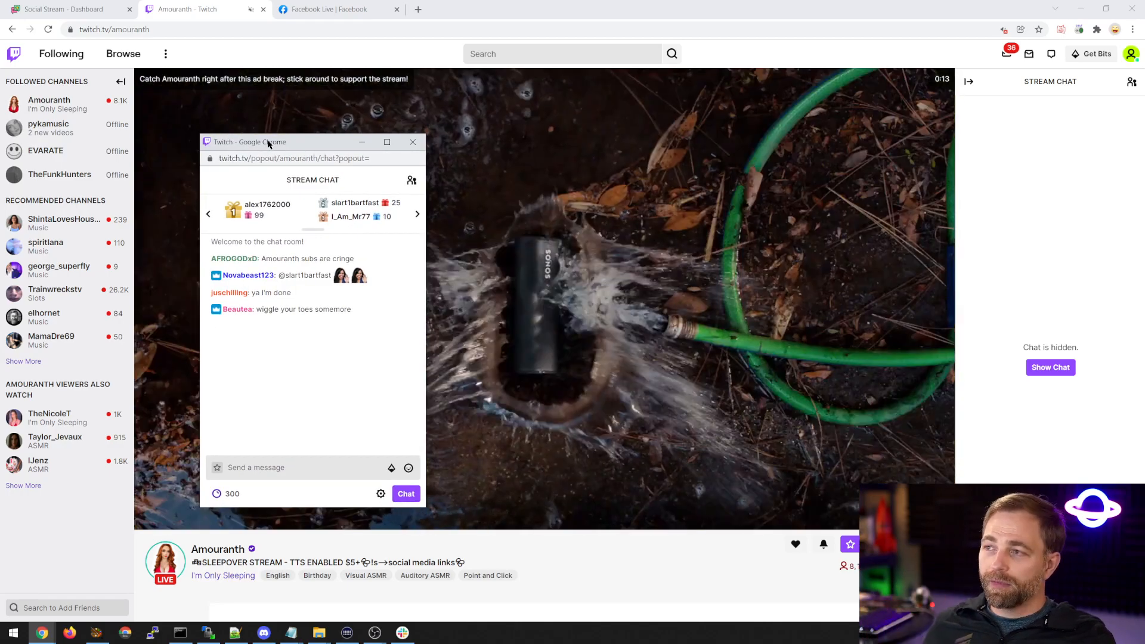
pyautogui.moveTo(268, 143); pyautogui.dragTo(1144, 155)
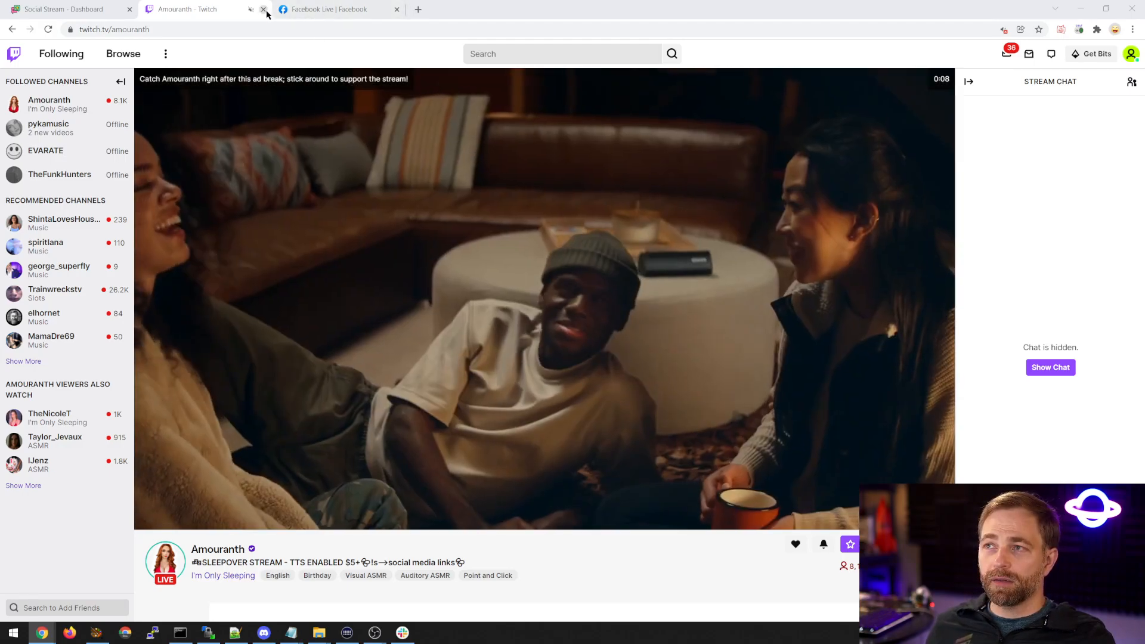
# Close the Twitch channel tab and bring the popped-out Twitch and YouTube chat windows over the dashboard.
pyautogui.click(267, 11)
pyautogui.click(116, 13)
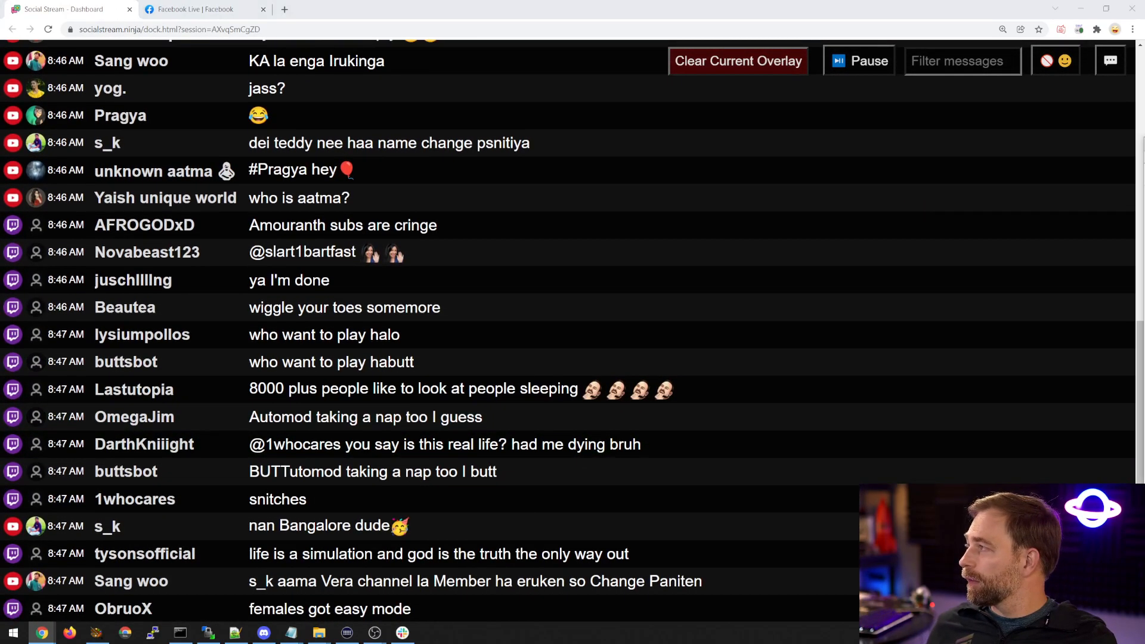
pyautogui.moveTo(1144, 143); pyautogui.dragTo(706, 121)
pyautogui.moveTo(1144, 122); pyautogui.dragTo(807, 124)
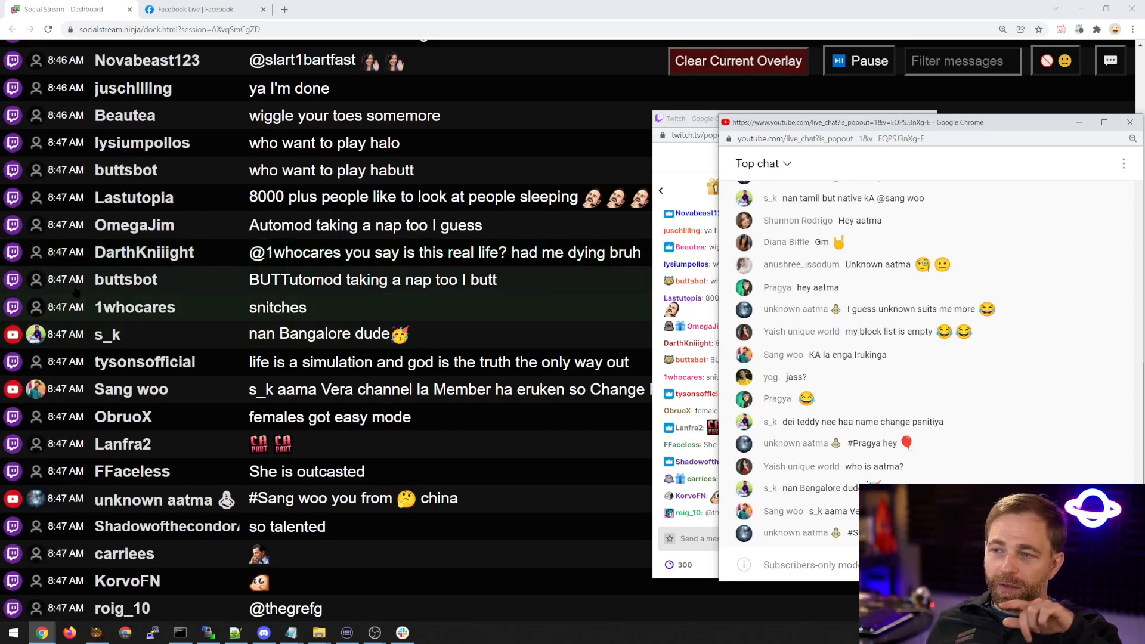
# Move the YouTube and Twitch chat windows back off the main screen to uncover the dashboard.
pyautogui.click(28, 285)
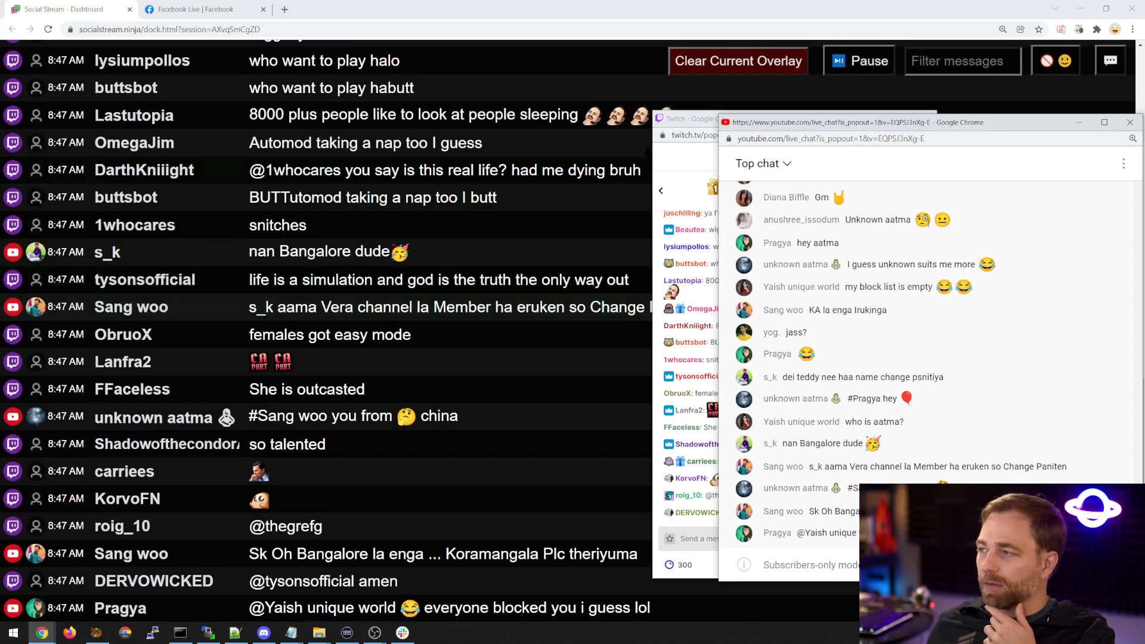
pyautogui.moveTo(761, 126); pyautogui.dragTo(1144, 126)
pyautogui.moveTo(716, 124); pyautogui.dragTo(1144, 196)
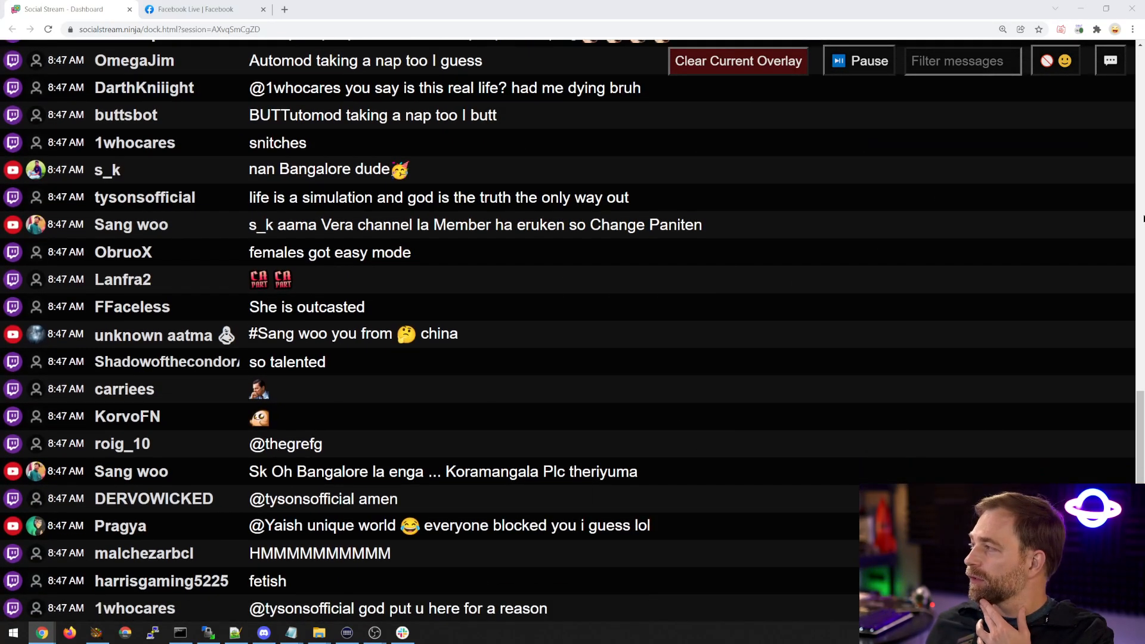
# Feature a series of individual Twitch and YouTube chat messages from the dashboard, one after another.
pyautogui.click(117, 362)
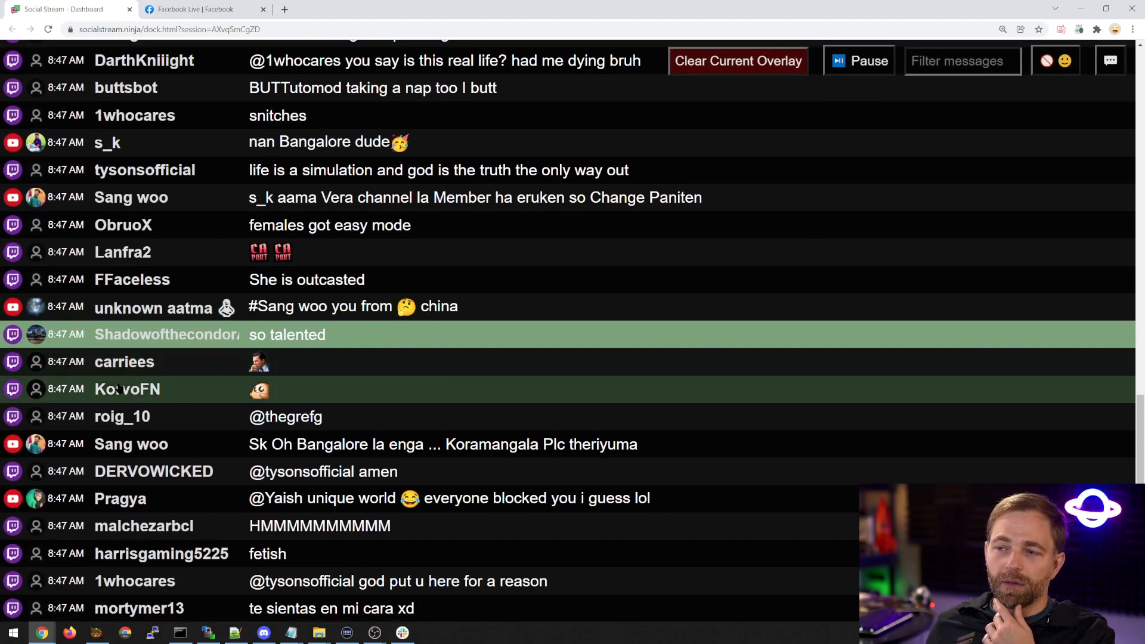
pyautogui.click(118, 388)
pyautogui.click(115, 484)
pyautogui.click(112, 495)
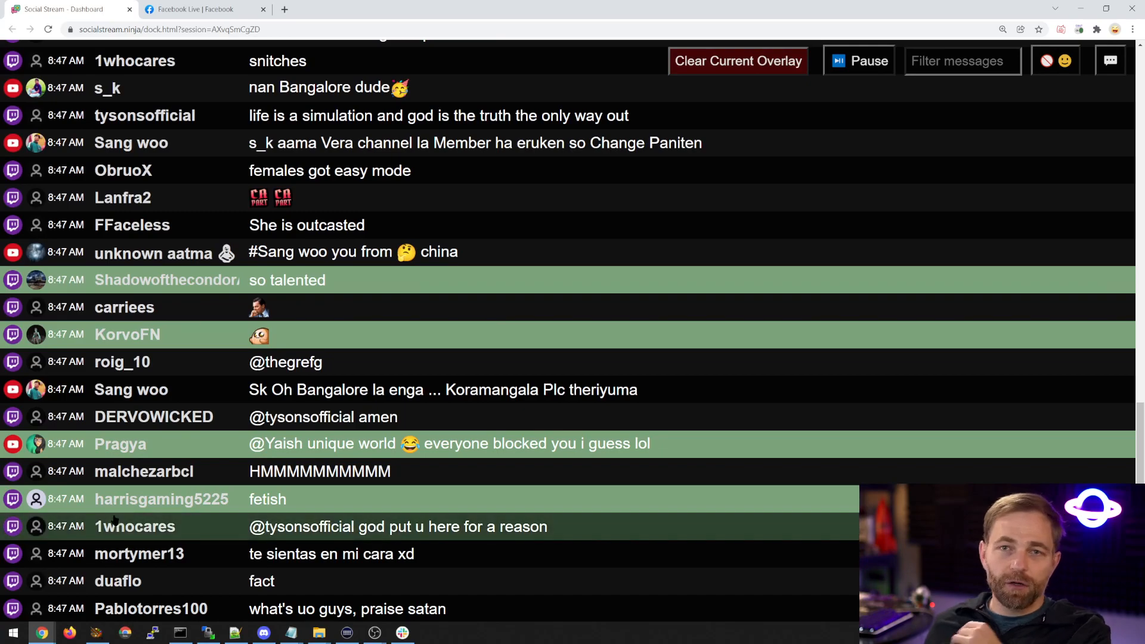
pyautogui.click(112, 533)
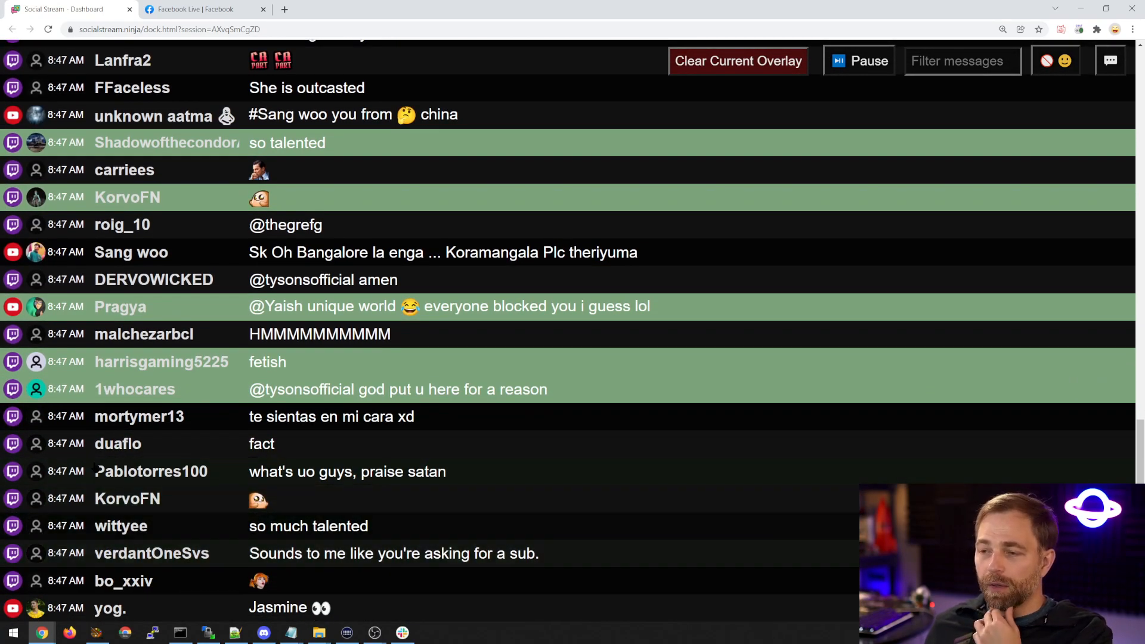
pyautogui.click(98, 453)
pyautogui.click(98, 456)
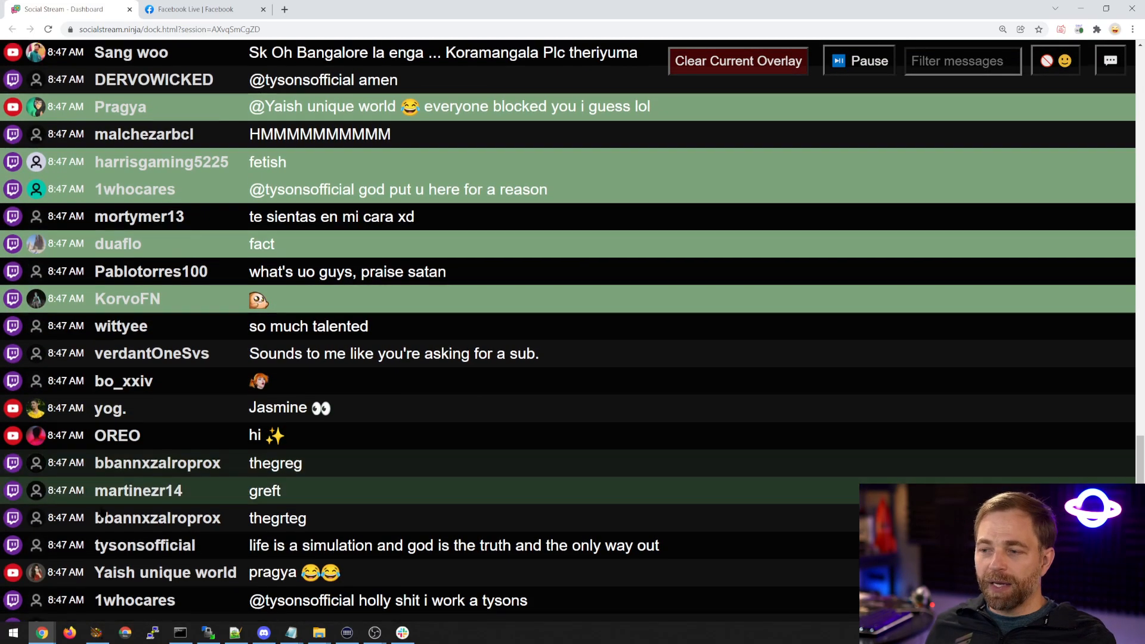
pyautogui.click(100, 515)
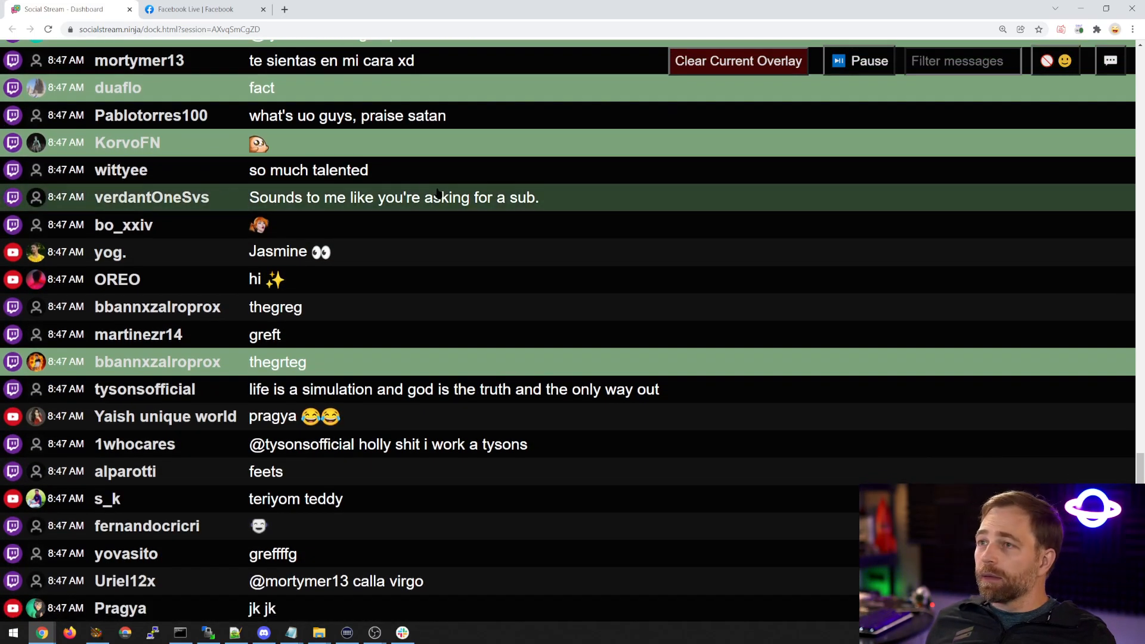
# Open NoVitals' live video "IRON TRIALS 84!!! PS5 1500 WINS!!!" from the Facebook Live listing.
pyautogui.click(199, 12)
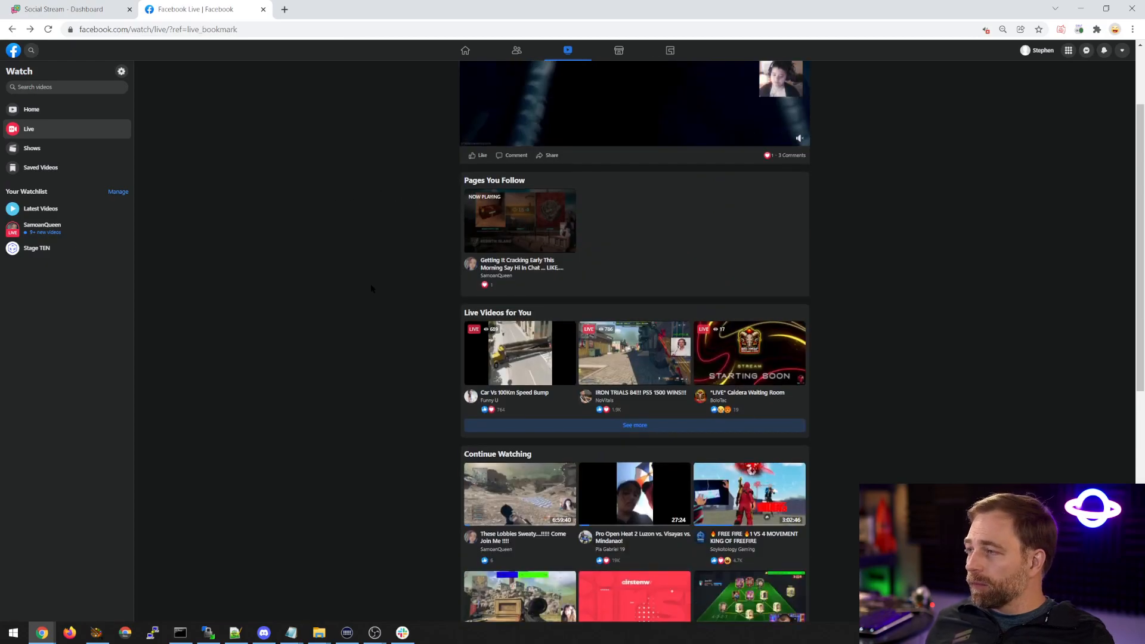
pyautogui.scroll(2, 371, 289)
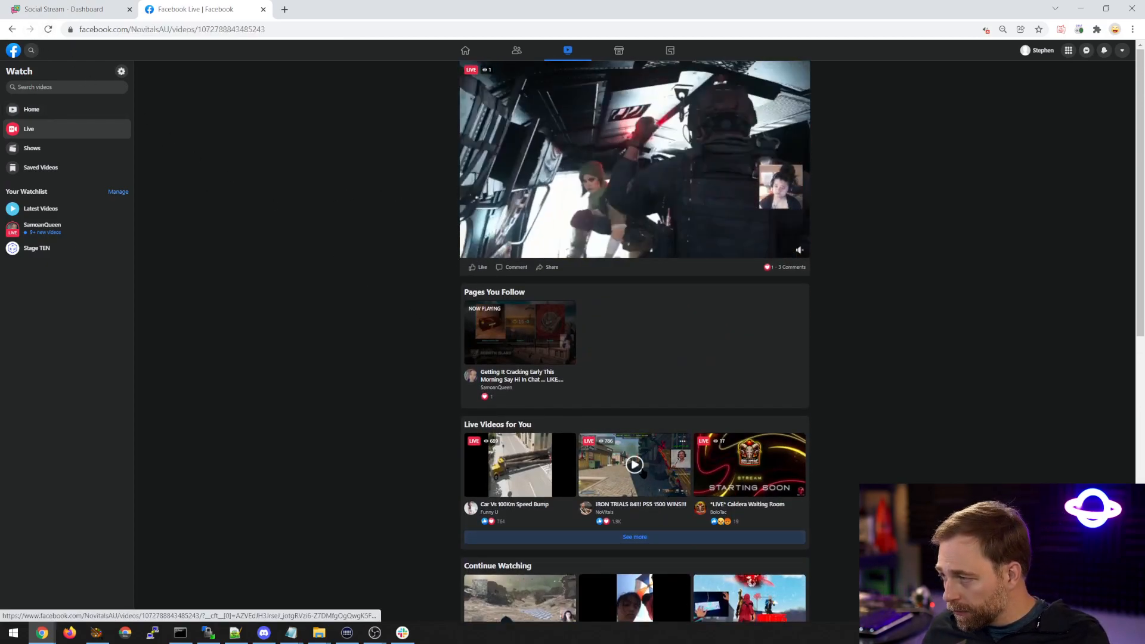
pyautogui.click(634, 465)
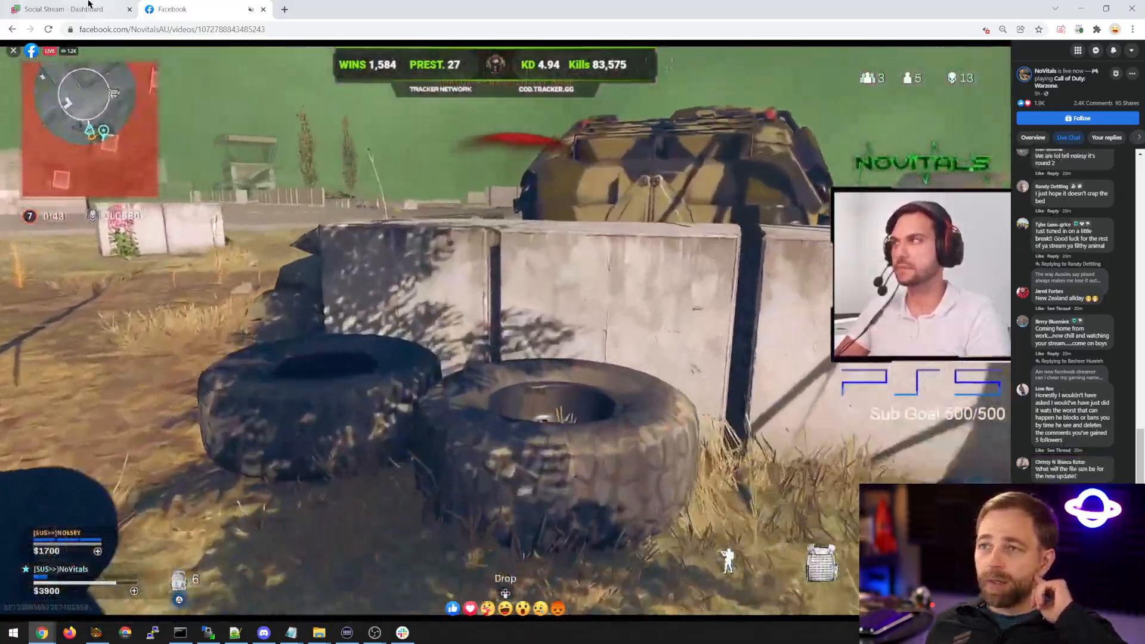
# Remove the Facebook tab from the dashboard window and place the stream's separate window over the dashboard.
pyautogui.click(88, 5)
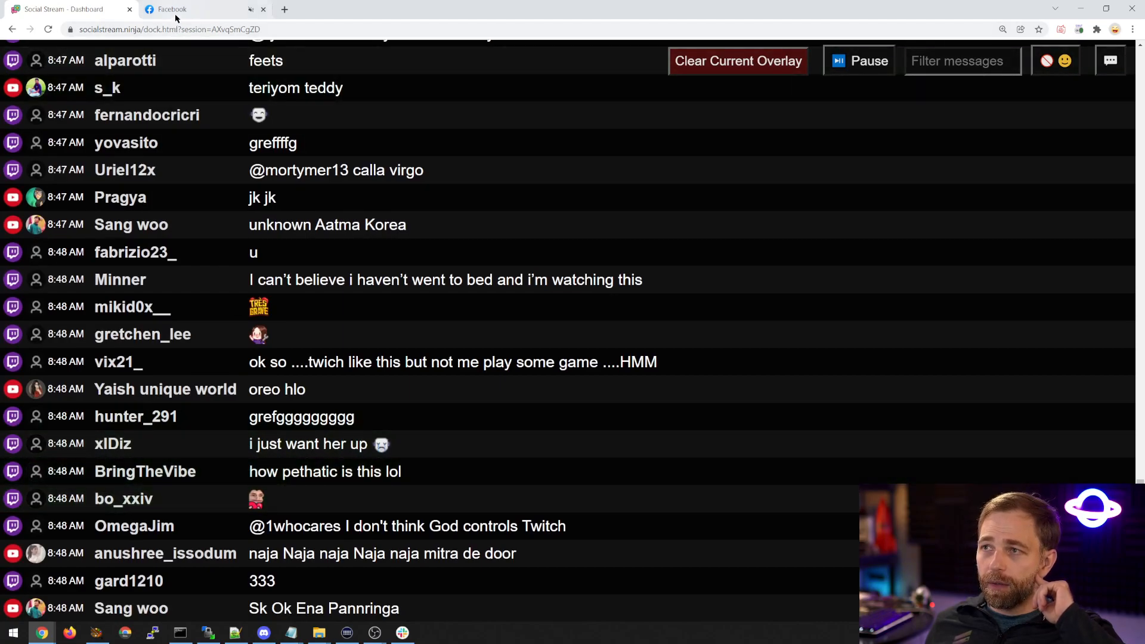
pyautogui.middleClick(176, 18)
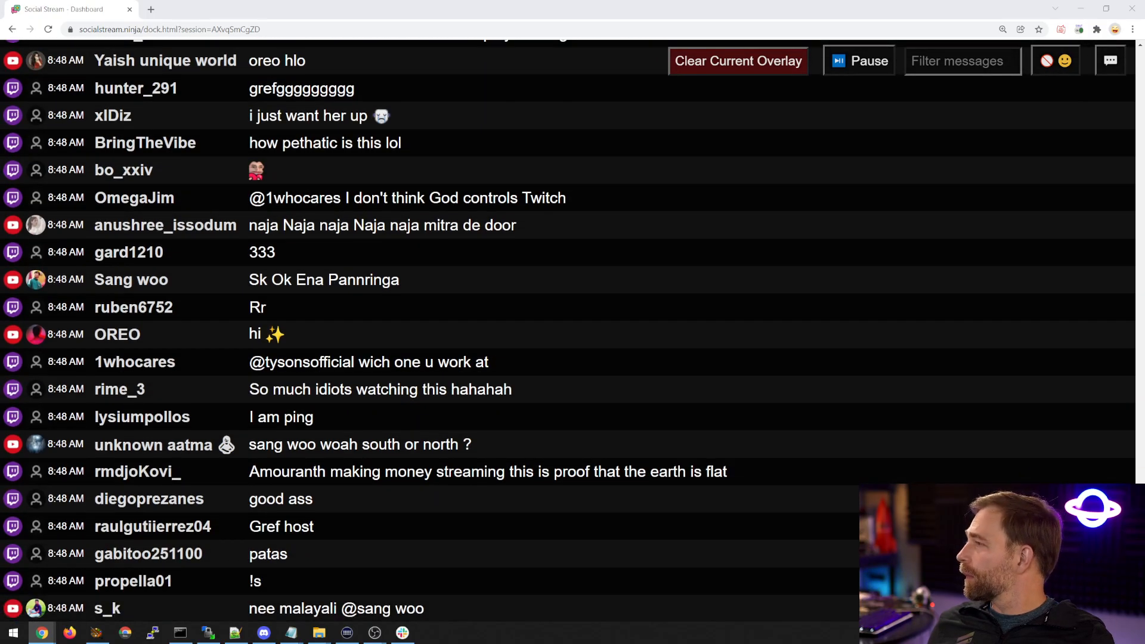
pyautogui.moveTo(1144, 90); pyautogui.dragTo(405, 49)
pyautogui.scroll(-3, 868, 325)
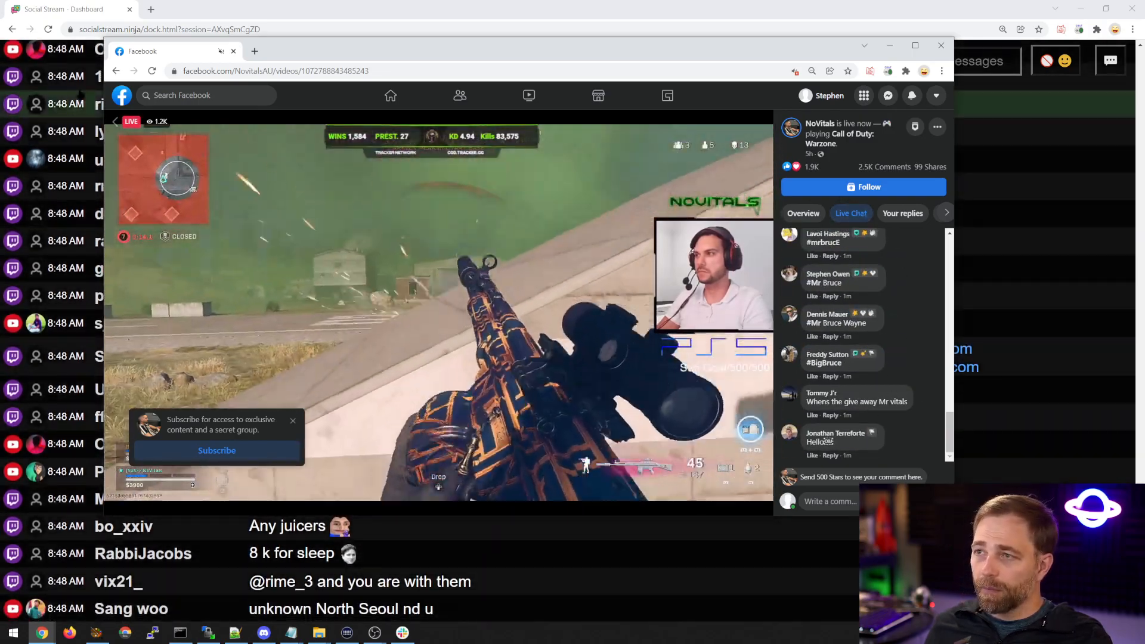
# Reload the Facebook stream page and post the comment "hi" in its live chat.
pyautogui.click(147, 72)
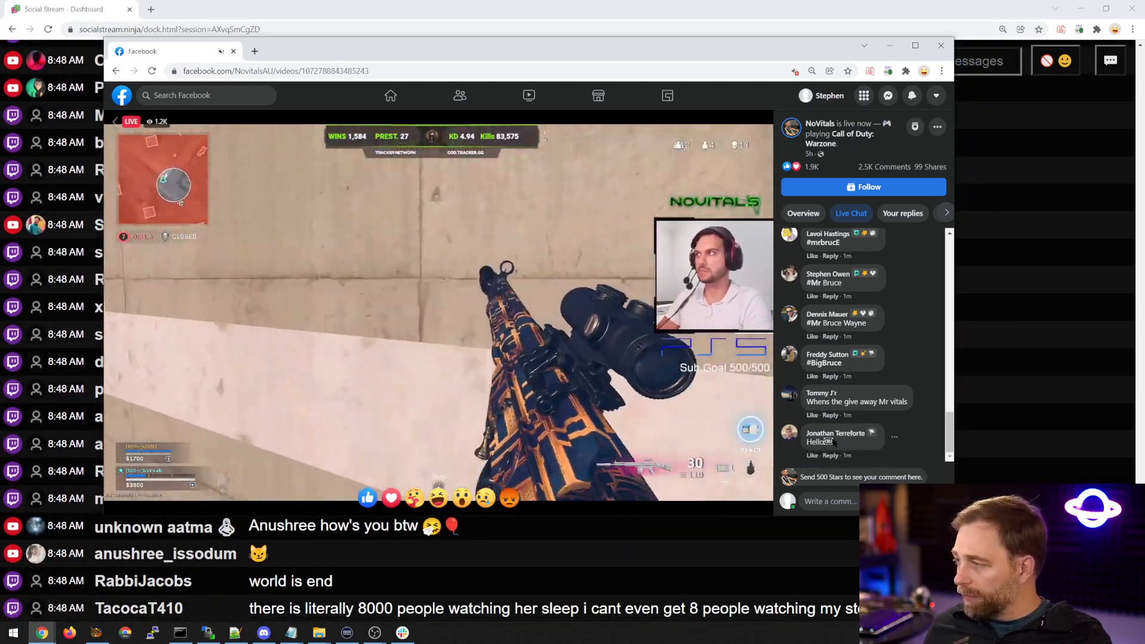
pyautogui.click(836, 500)
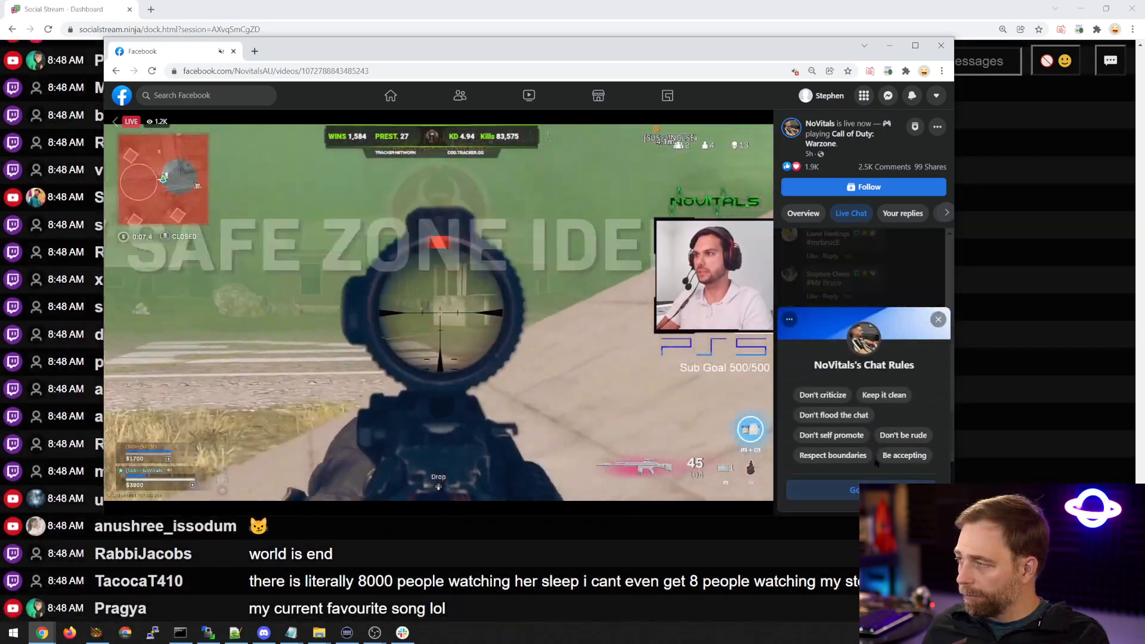
pyautogui.click(835, 501)
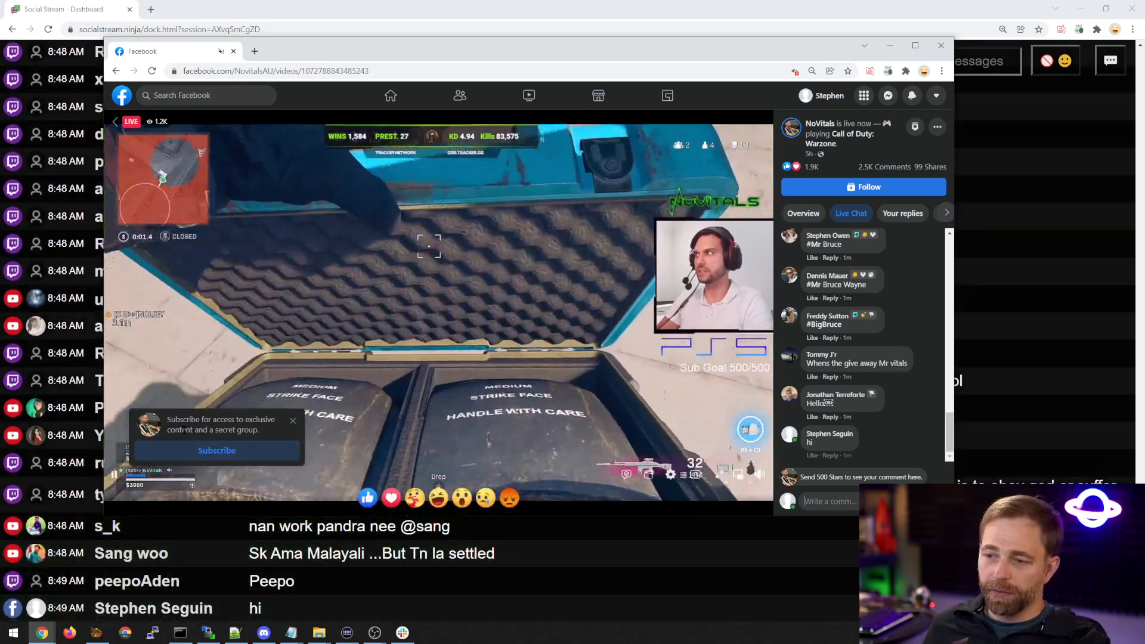
# Move the Facebook stream window off the main screen and check the combined chat in the dashboard.
pyautogui.moveTo(275, 39); pyautogui.dragTo(317, 42)
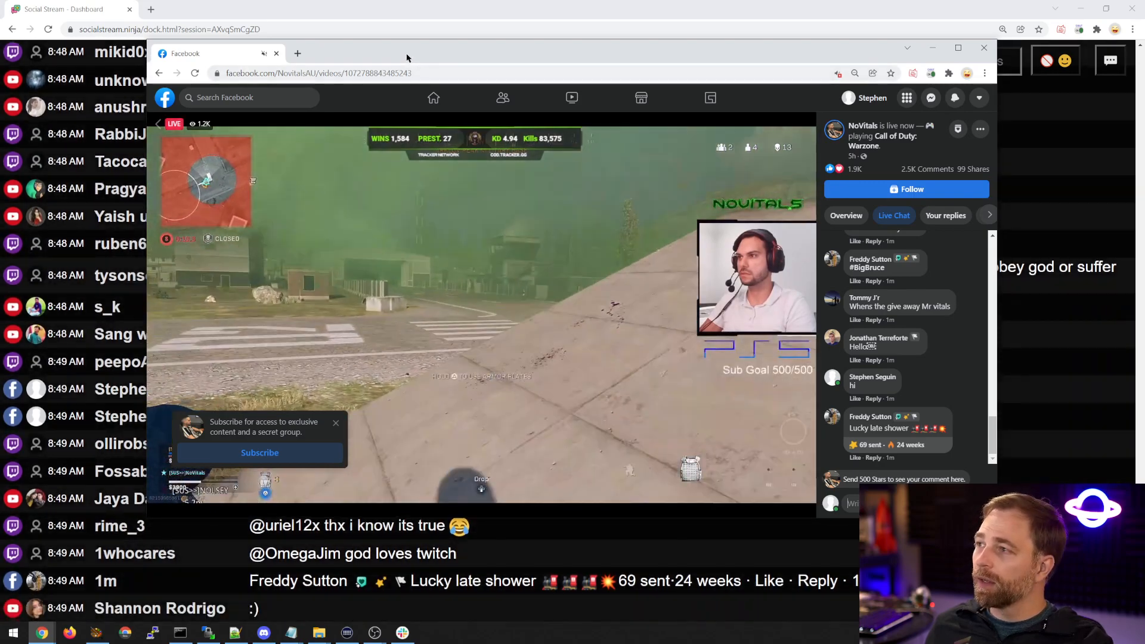
pyautogui.moveTo(407, 56); pyautogui.dragTo(1144, 173)
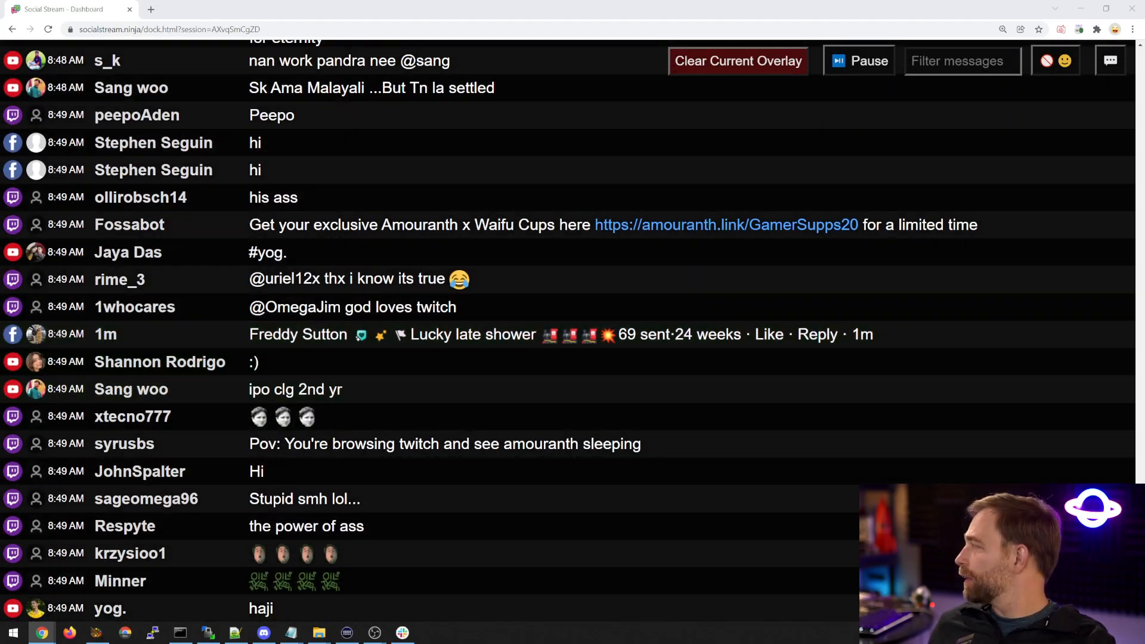
pyautogui.moveTo(1144, 170); pyautogui.dragTo(497, 66)
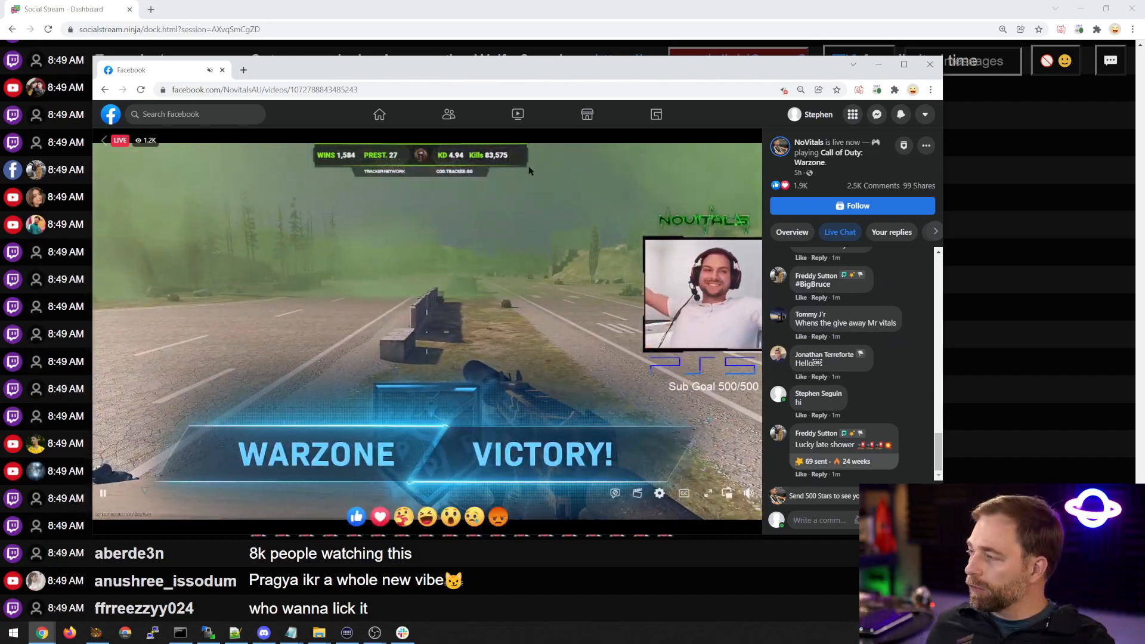
pyautogui.moveTo(442, 68); pyautogui.dragTo(1144, 178)
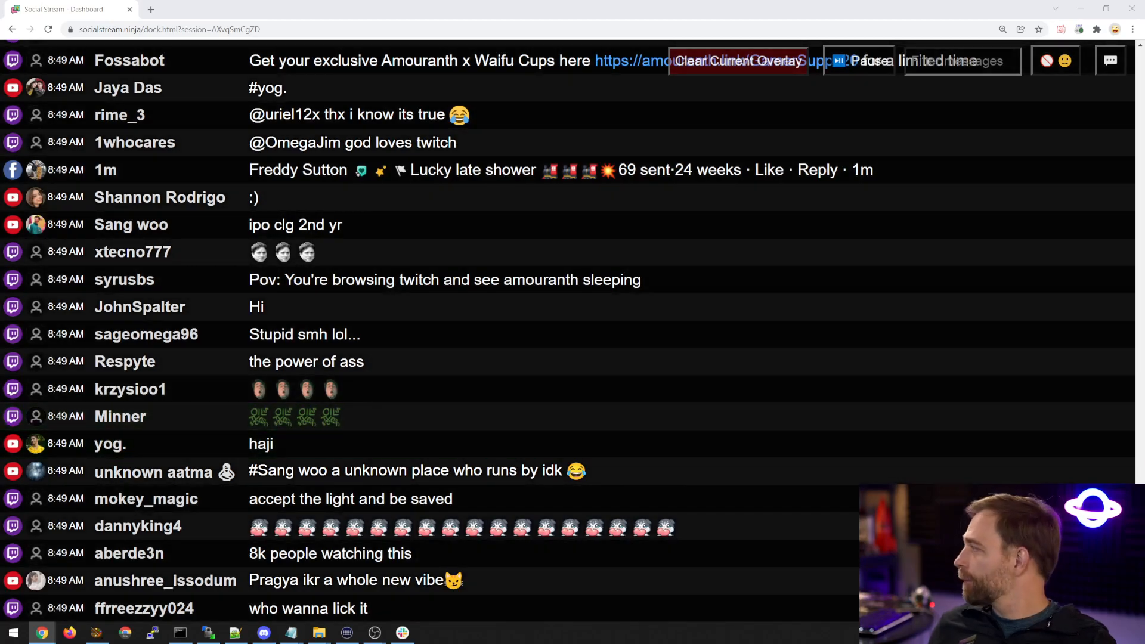
# Return to the Facebook Live listing, open the "Pro Open Heat 2 Luzon vs. Visayas vs. Mindanao!" video and load more of its comments.
pyautogui.moveTo(1144, 172); pyautogui.dragTo(437, 115)
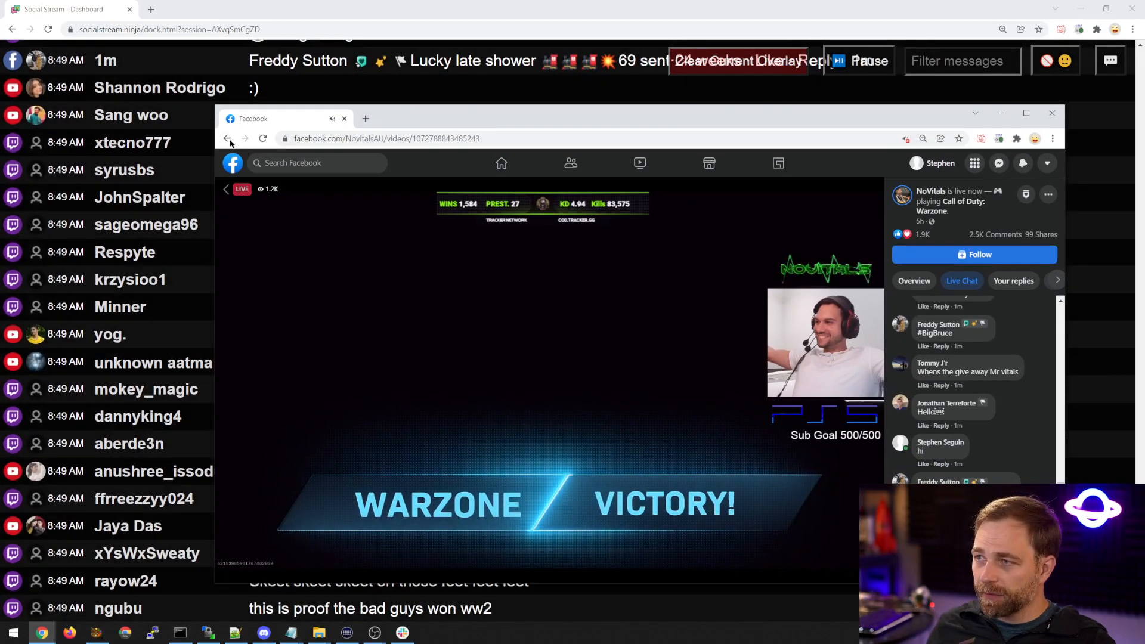
pyautogui.click(228, 141)
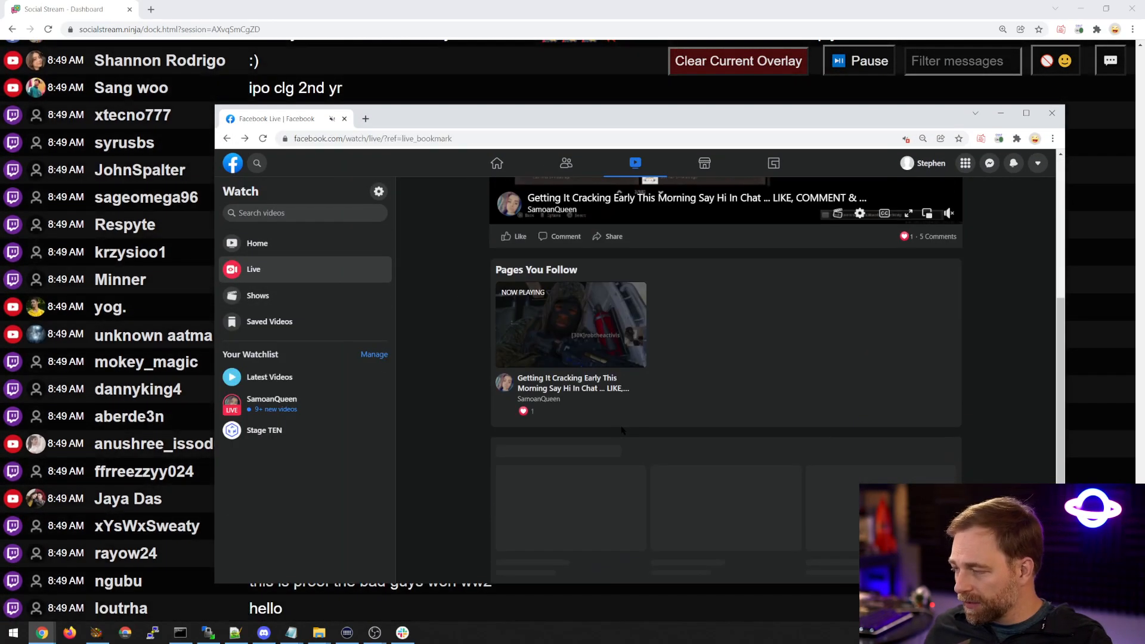
pyautogui.scroll(-6, 664, 440)
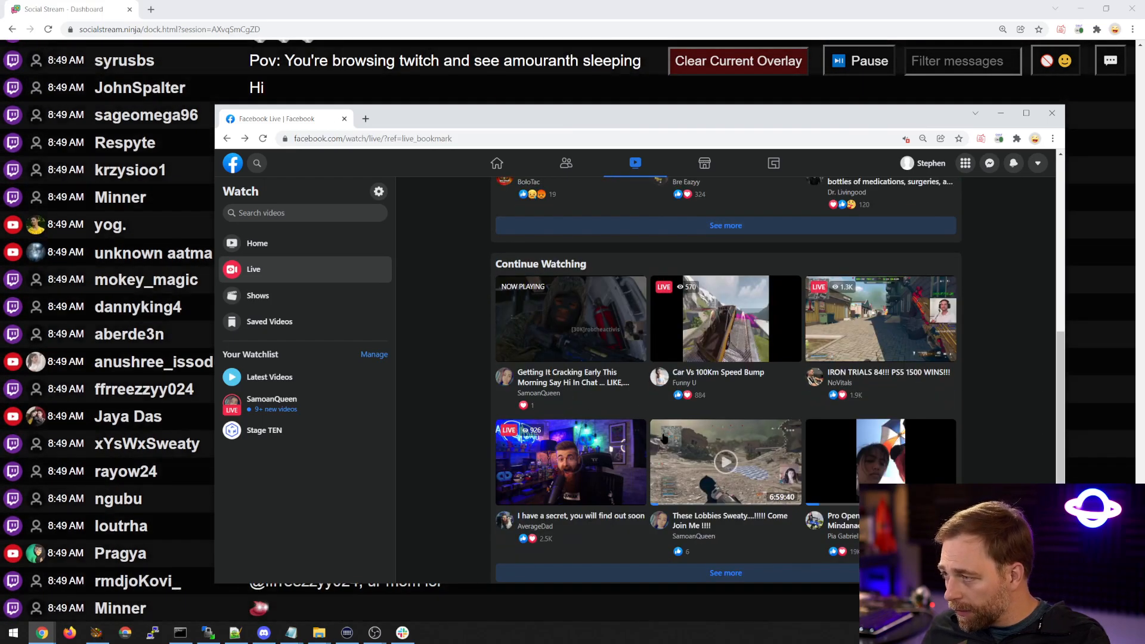
pyautogui.scroll(-2, 809, 357)
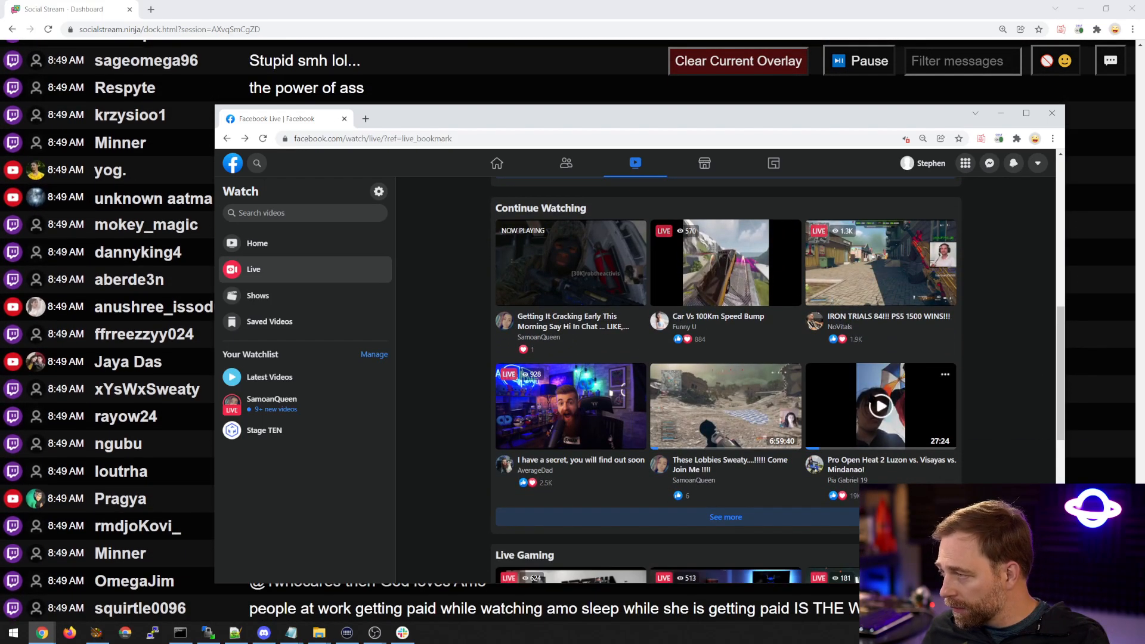
pyautogui.click(877, 406)
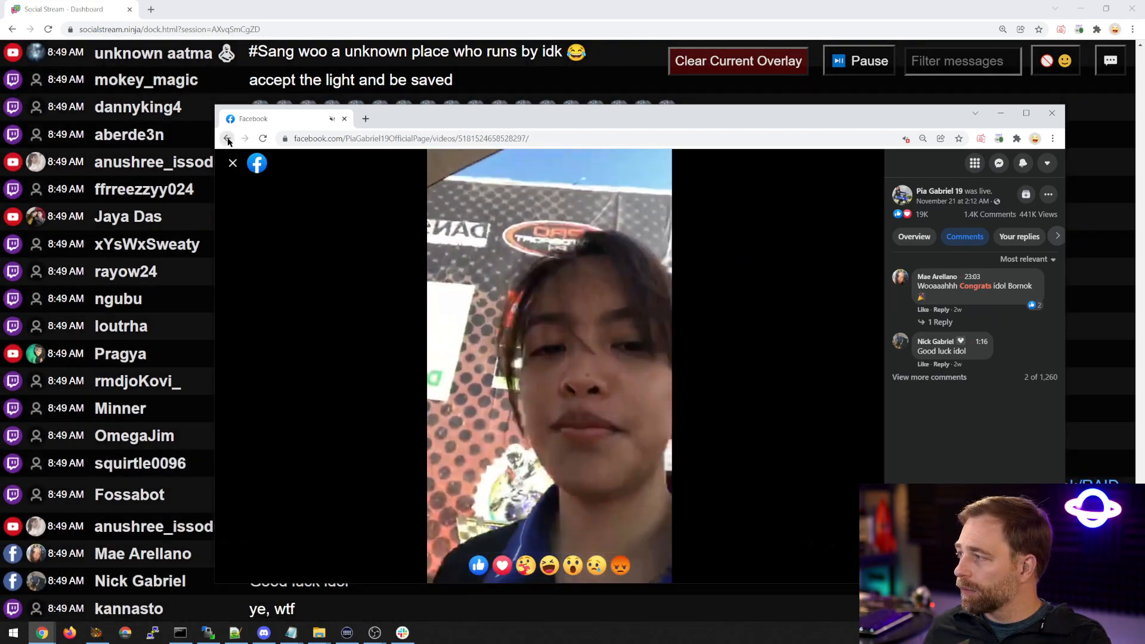
pyautogui.rightClick(227, 139)
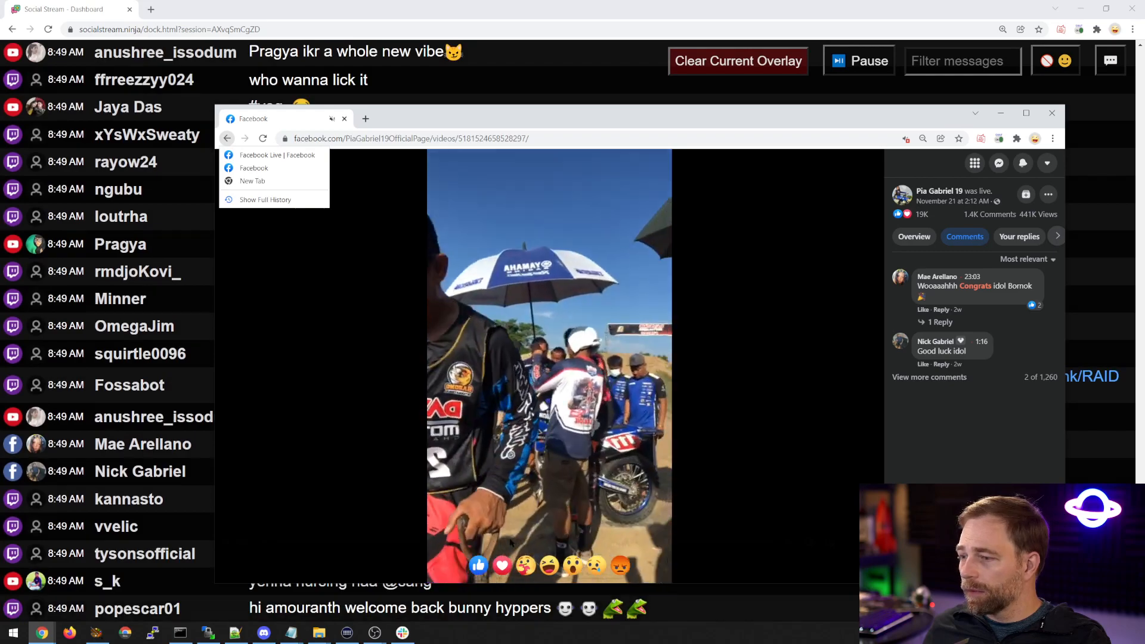
pyautogui.click(967, 403)
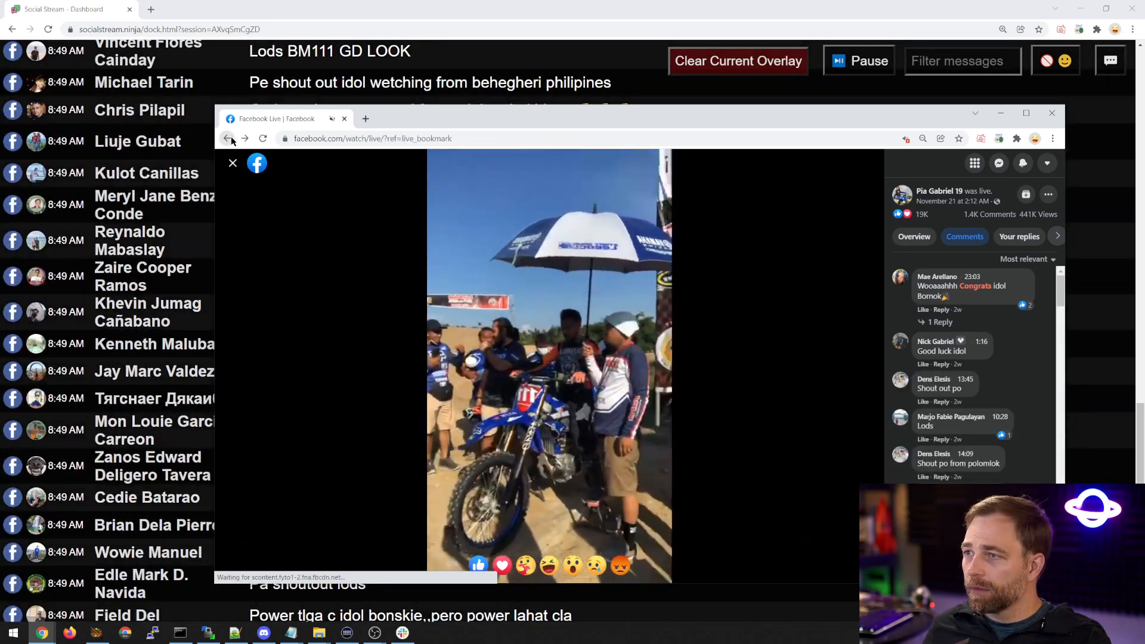
# Replace the recorded video with AverageDad's live stream "I have a secret, you will find out soon" and move its window off the main screen.
pyautogui.click(232, 162)
pyautogui.click(571, 406)
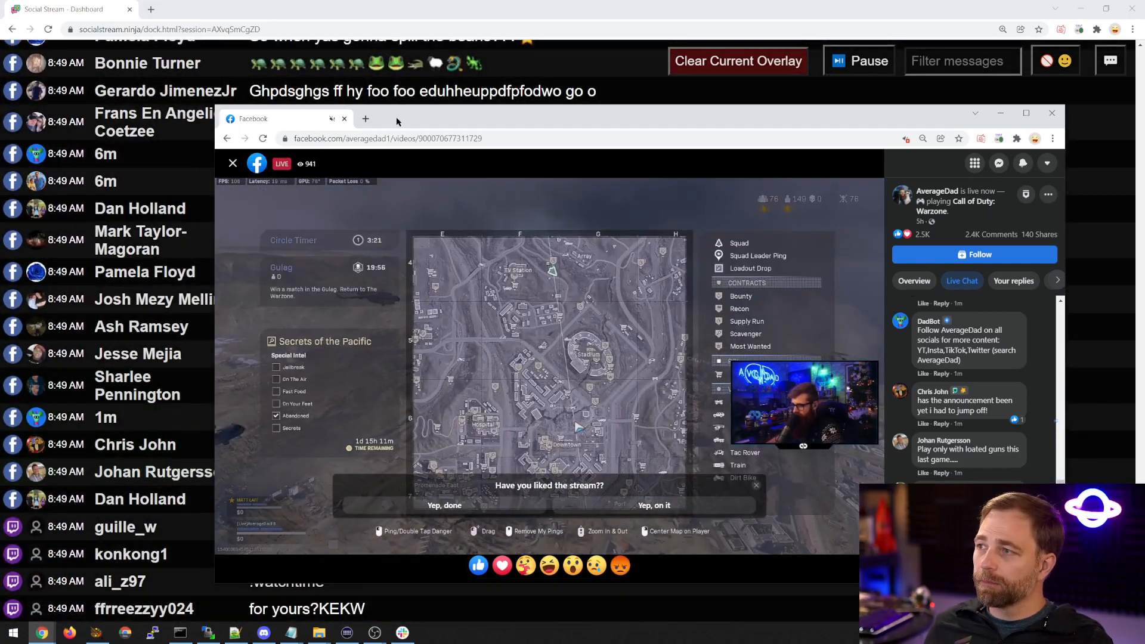
pyautogui.moveTo(397, 121); pyautogui.dragTo(1144, 197)
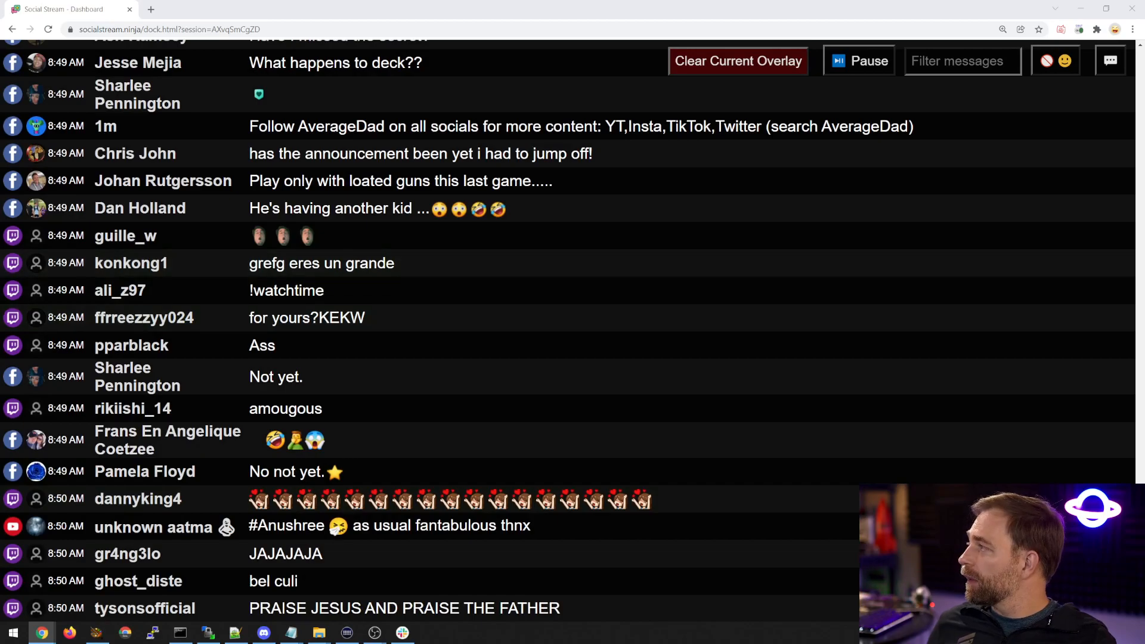
# Set the AverageDad stream's video quality to 144p and move its window off the main screen.
pyautogui.moveTo(1144, 179); pyautogui.dragTo(296, 76)
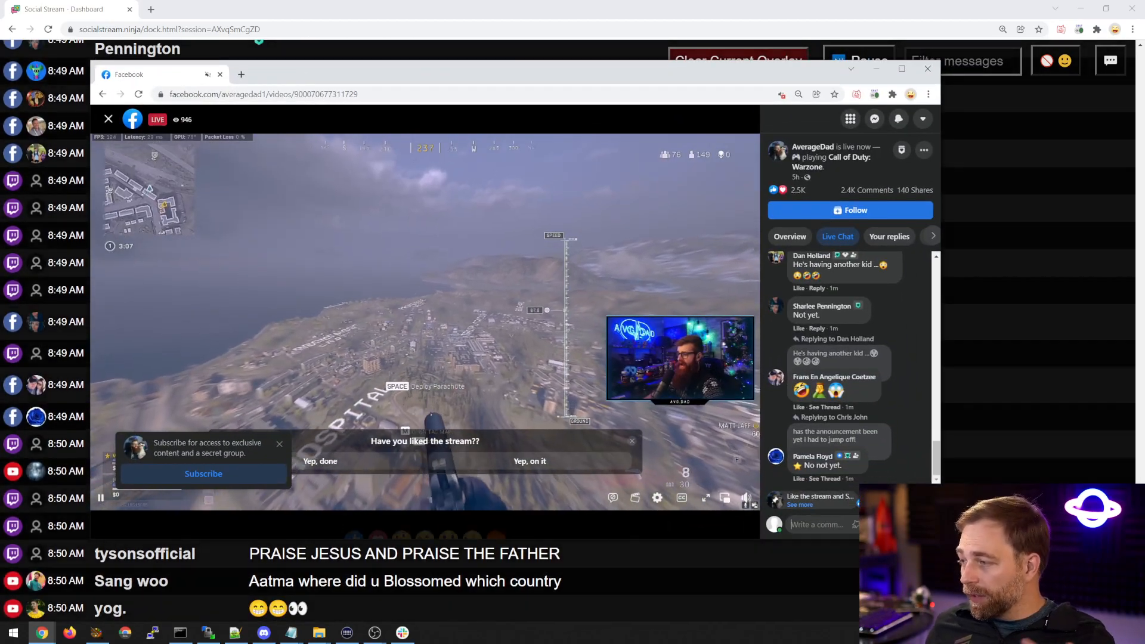
pyautogui.click(657, 497)
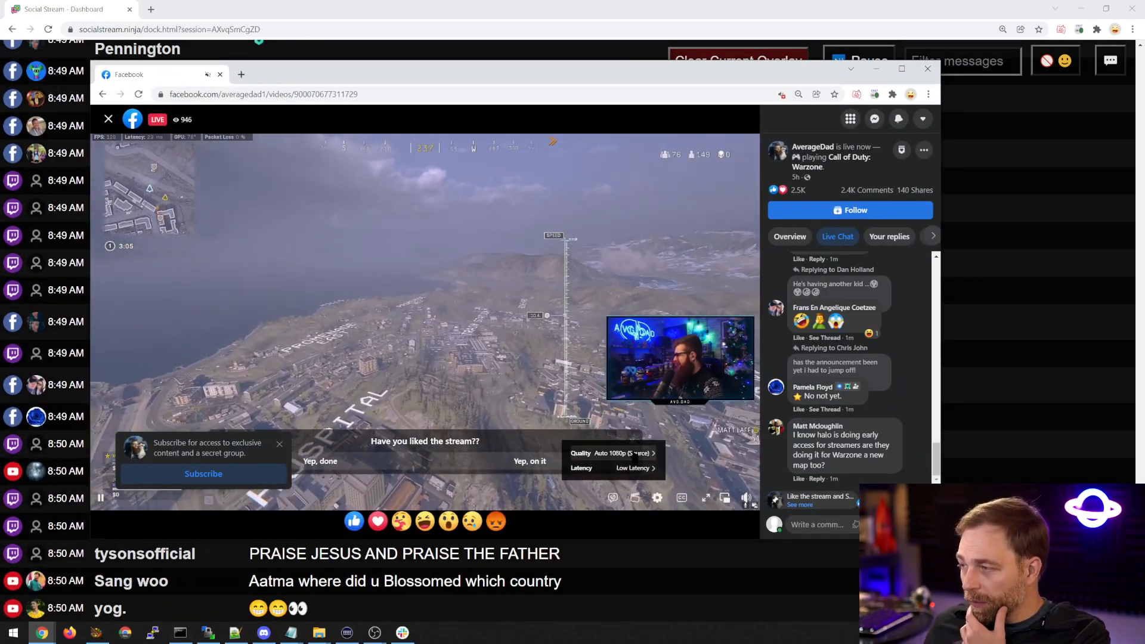
pyautogui.click(634, 453)
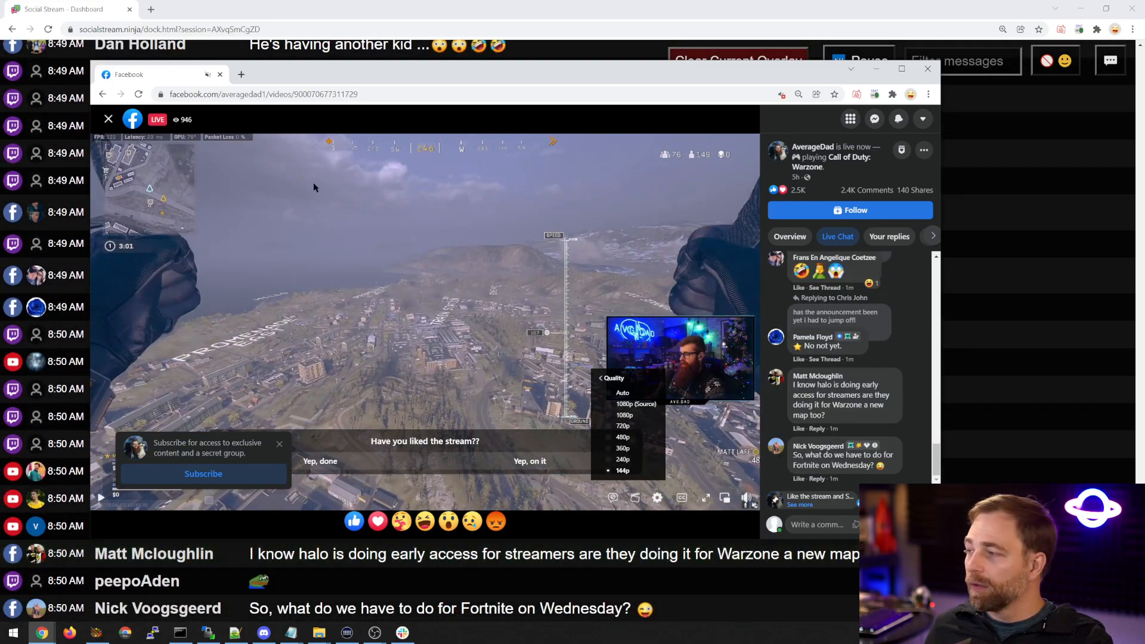
pyautogui.moveTo(289, 82); pyautogui.dragTo(0, 81)
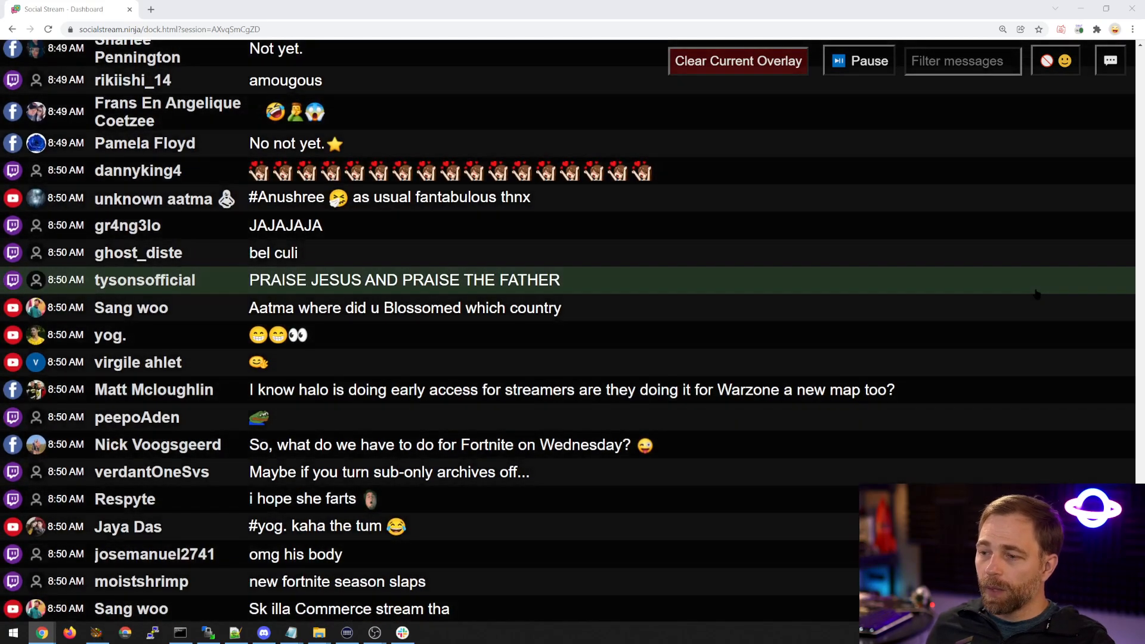
pyautogui.click(1036, 290)
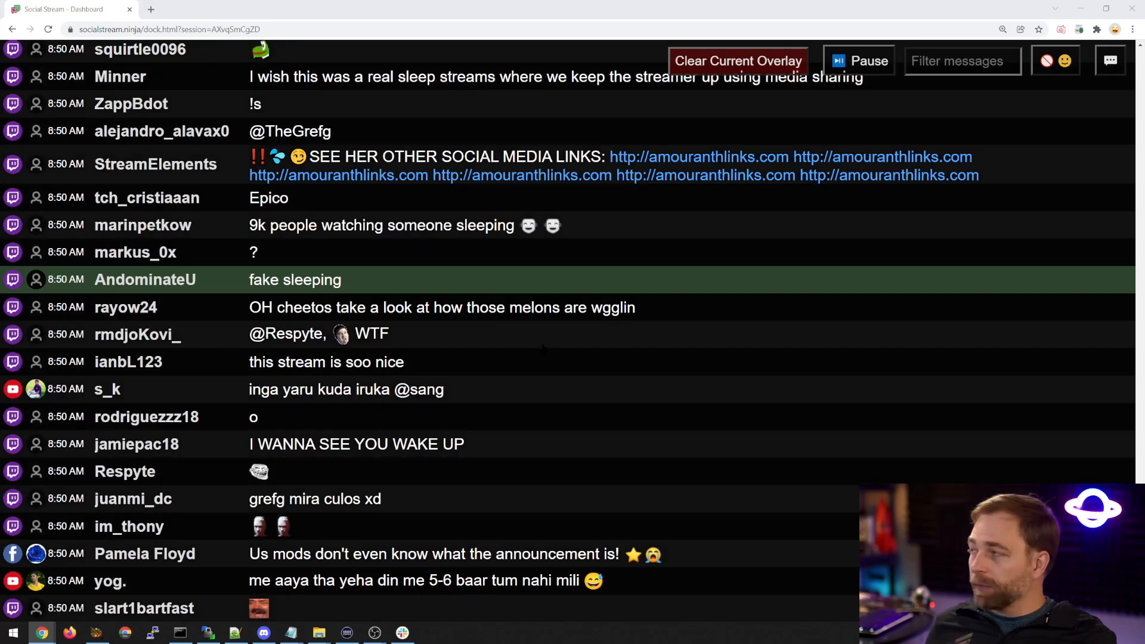
# Open the extension's single message overlay link in a new tab, view it, and return to the chat dashboard.
pyautogui.click(1079, 30)
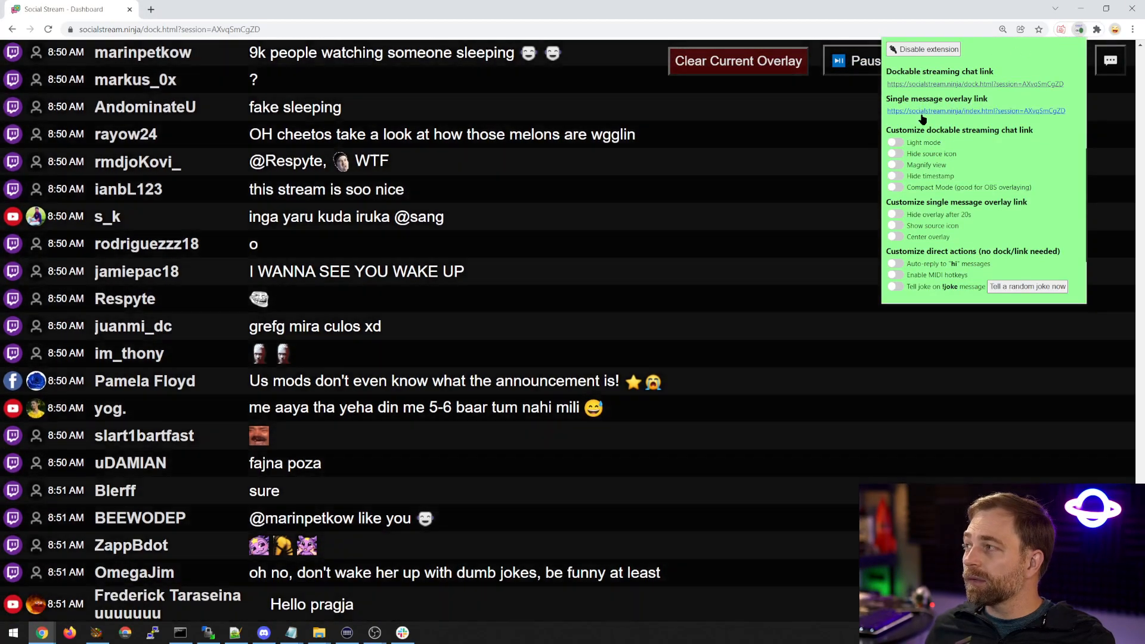
pyautogui.rightClick(926, 111)
pyautogui.click(954, 119)
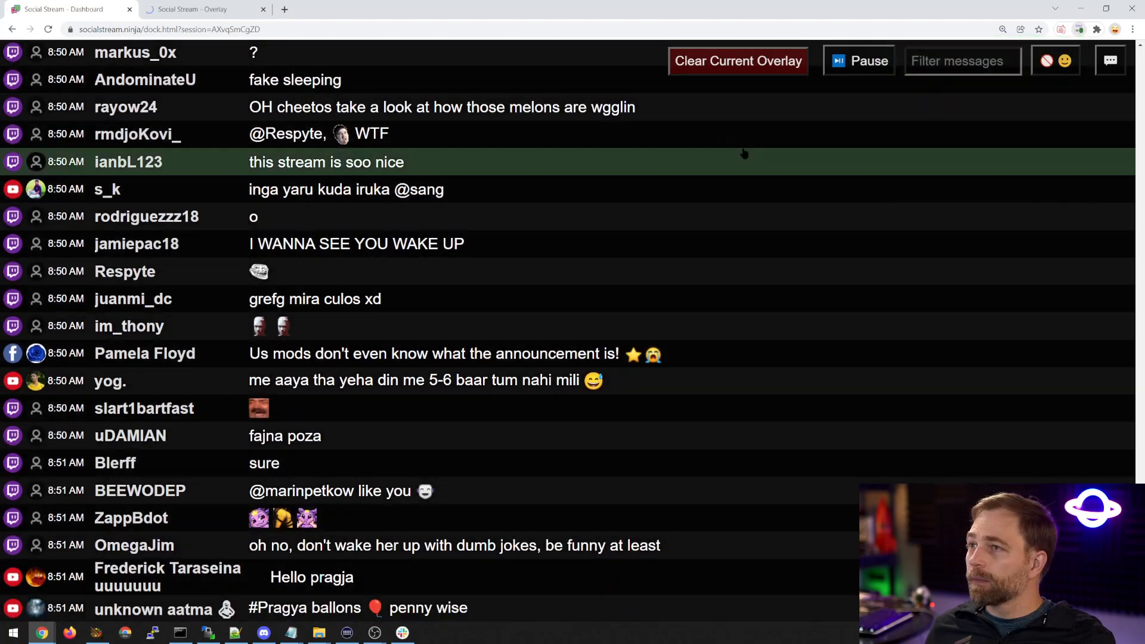
pyautogui.click(218, 5)
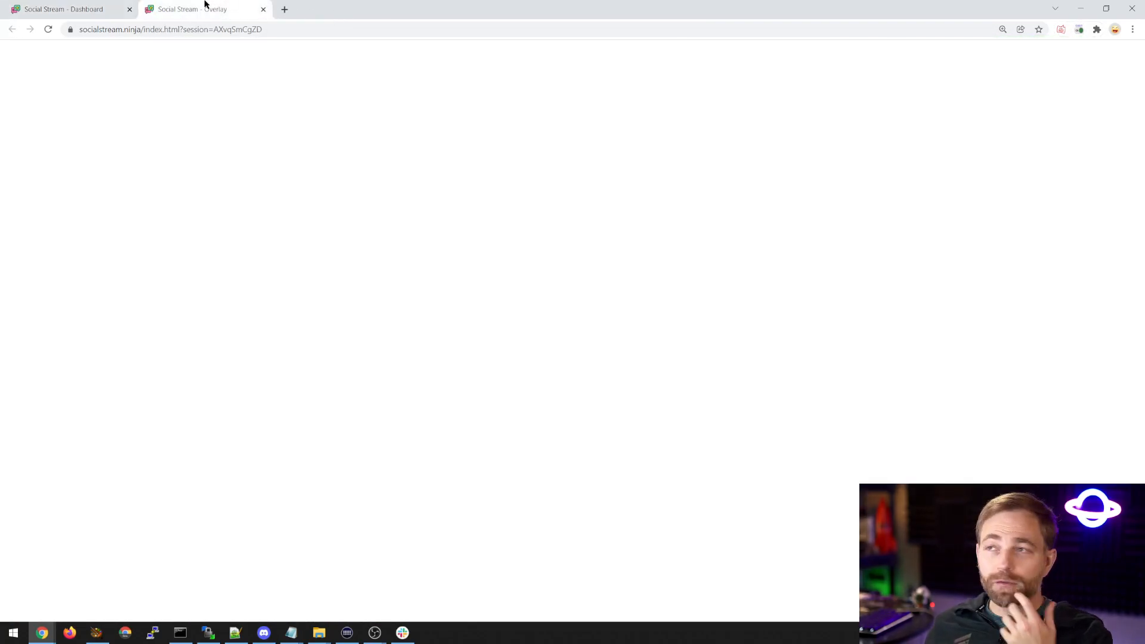
pyautogui.click(71, 9)
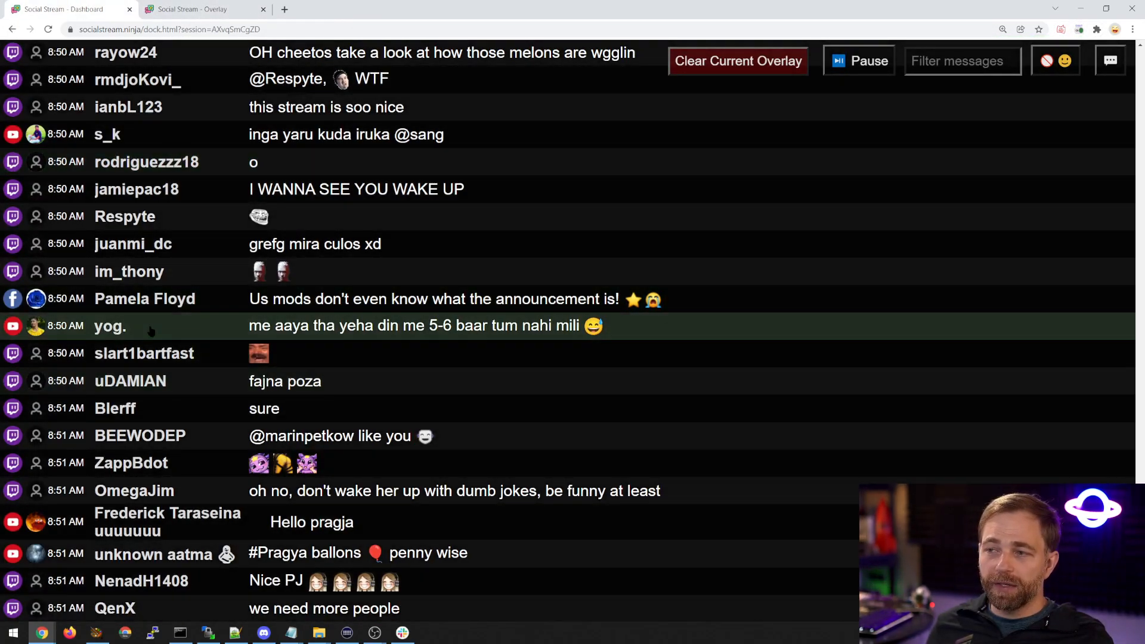
# Feature the Facebook message "Us mods don't even know what the announcement is!" and view it on the overlay page.
pyautogui.click(147, 301)
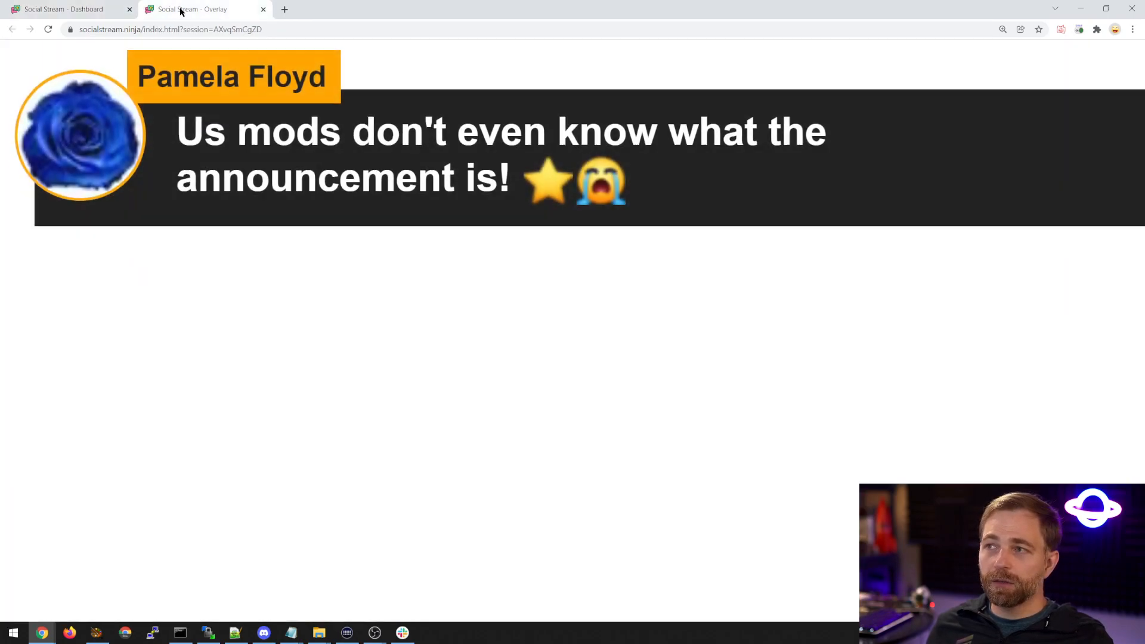
pyautogui.click(179, 10)
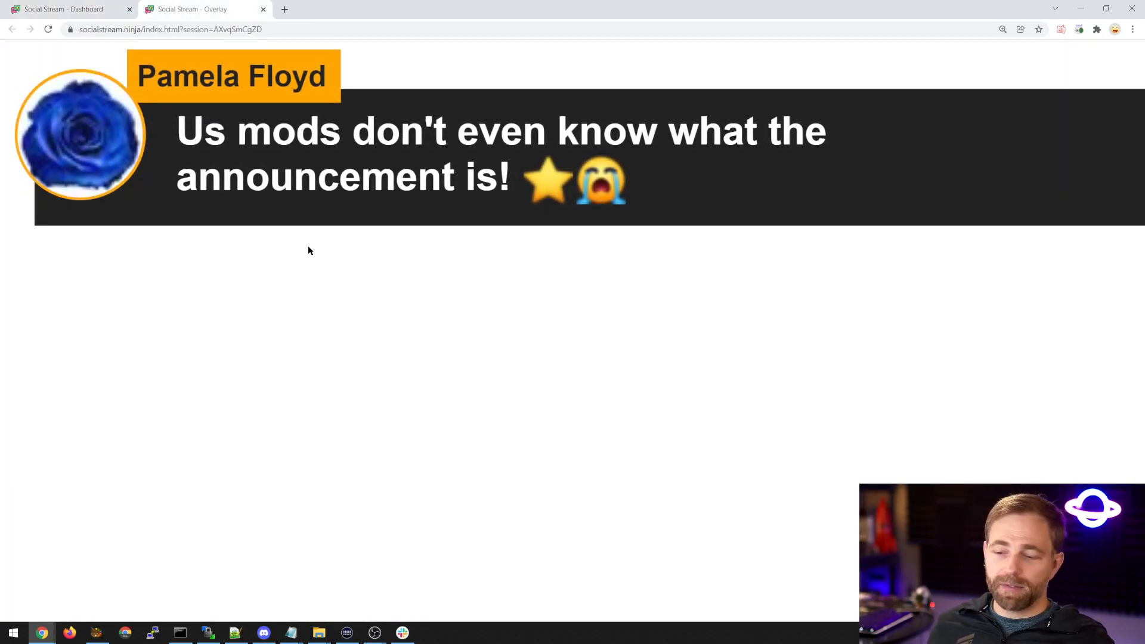
pyautogui.hotkey('ctrl', '-')
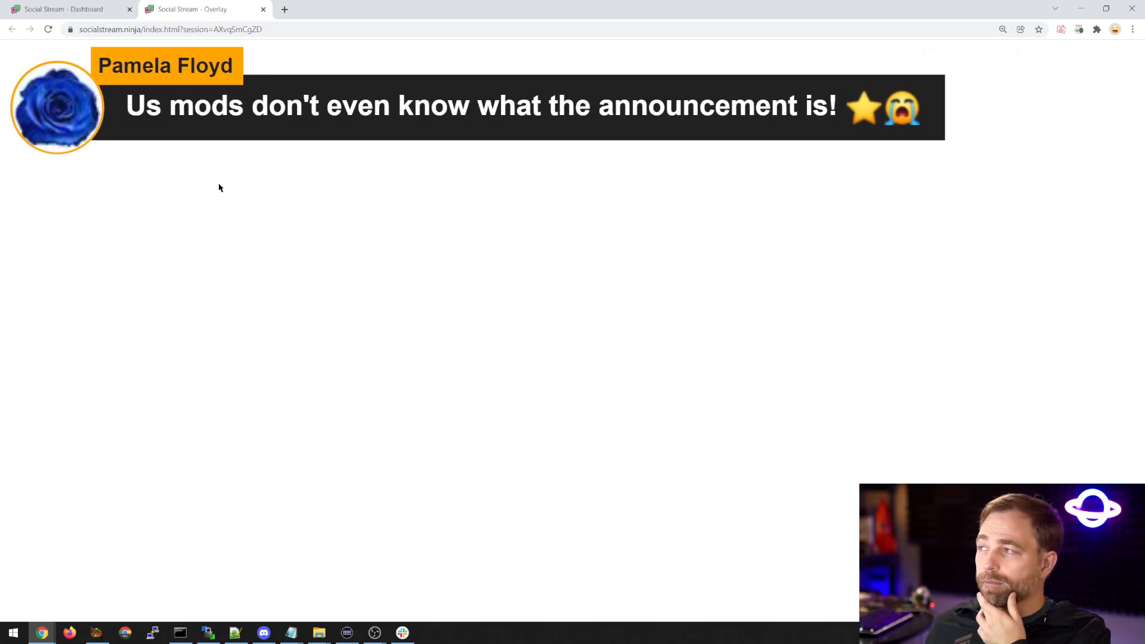
# Compare the dashboard with the overlay page, copy the overlay page's URL and close that page.
pyautogui.click(90, 10)
pyautogui.click(191, 9)
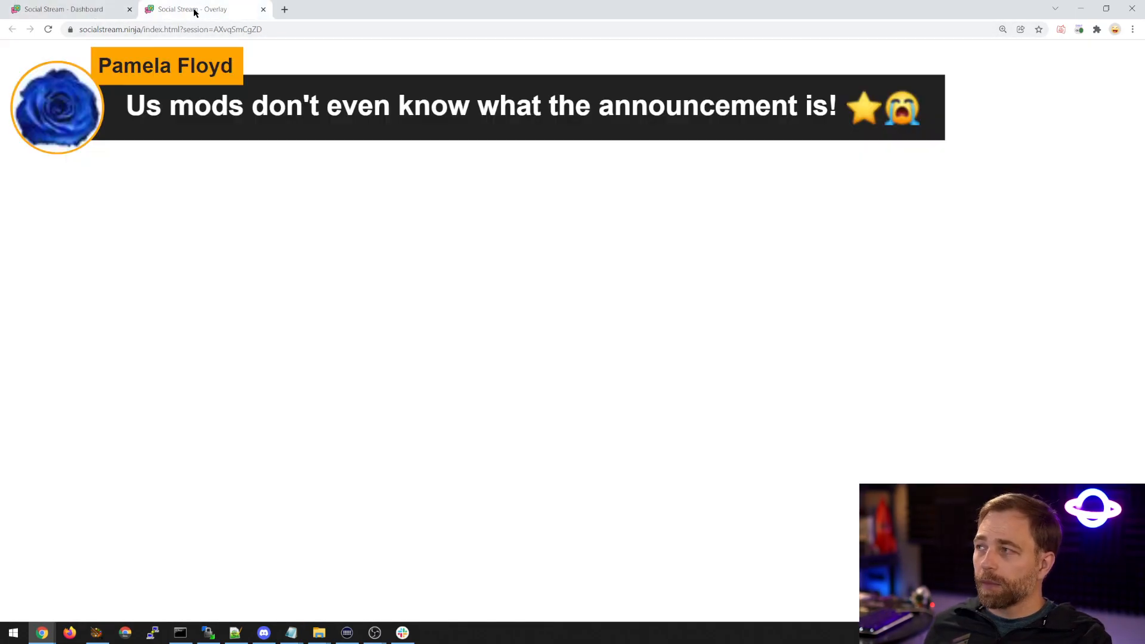
pyautogui.click(59, 10)
pyautogui.click(191, 9)
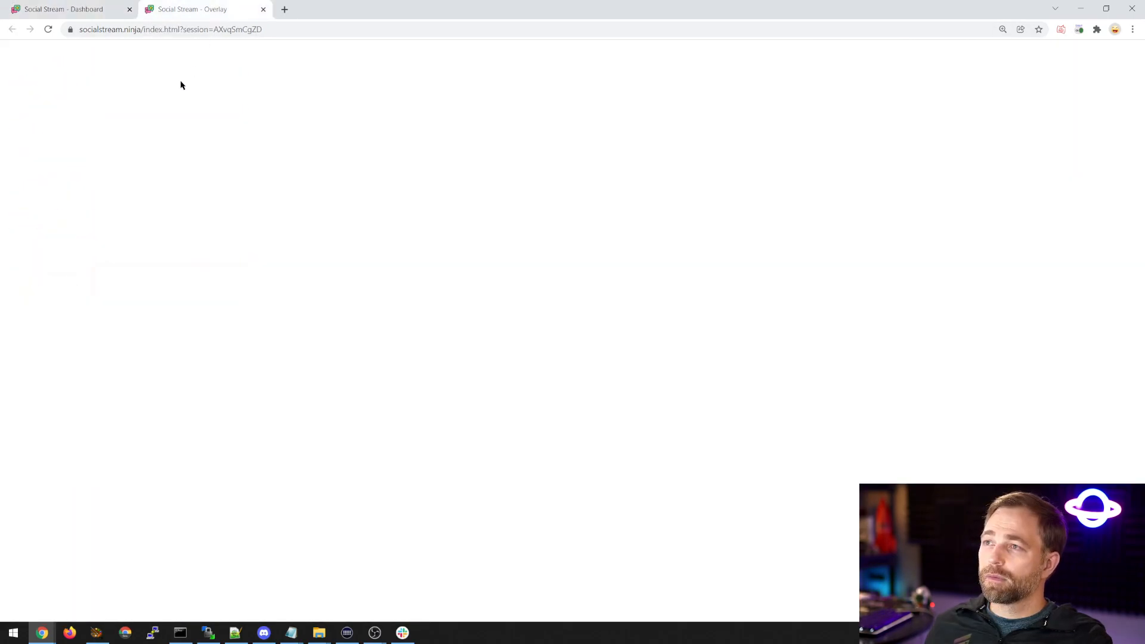
pyautogui.click(91, 9)
pyautogui.click(220, 9)
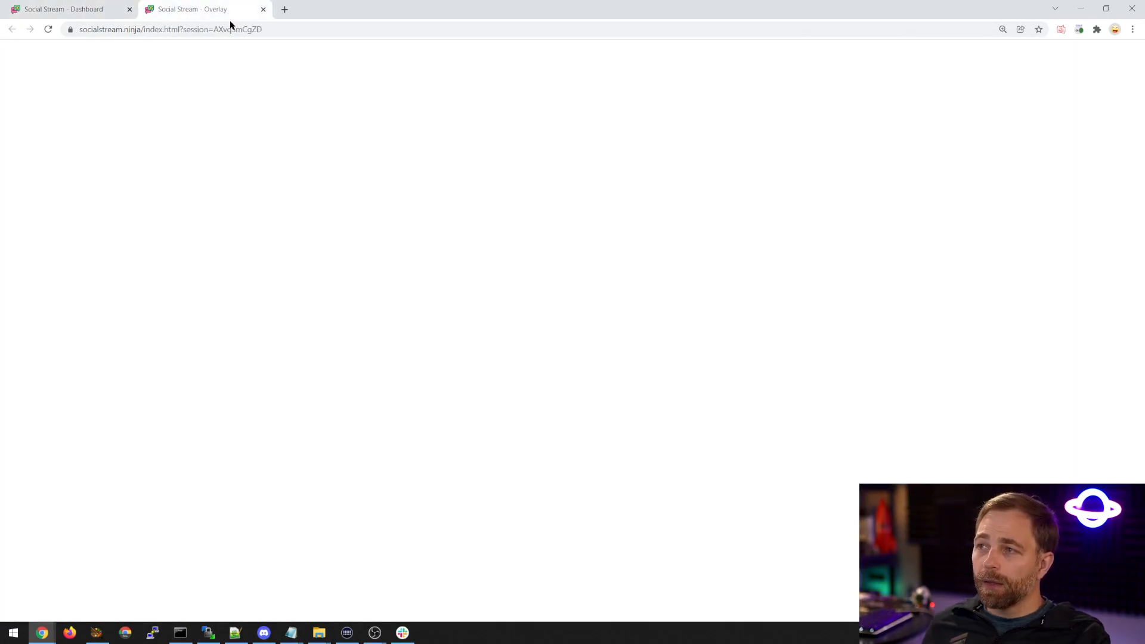
pyautogui.click(220, 30)
pyautogui.click(263, 9)
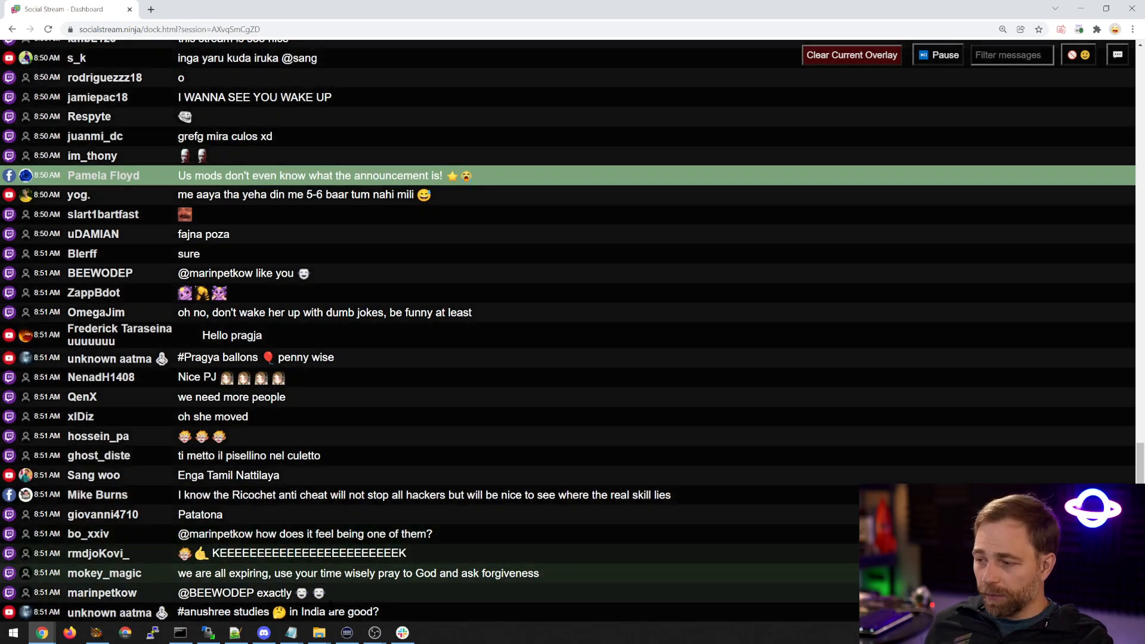
# Switch to OBS and add a new Browser source to Scene 2.
pyautogui.click(374, 633)
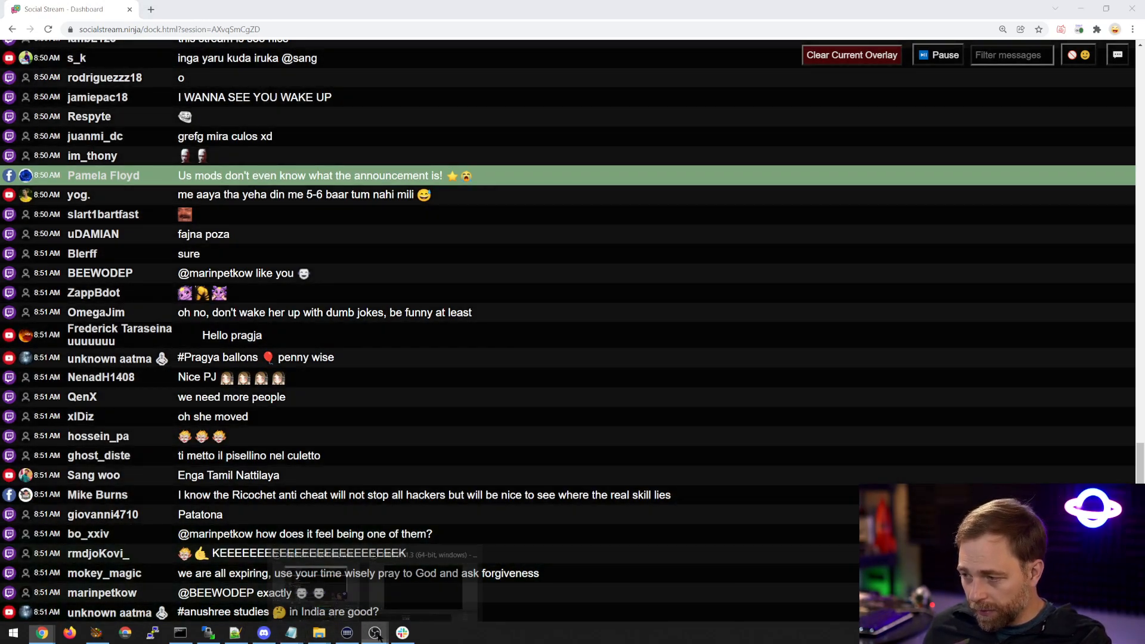
pyautogui.click(422, 583)
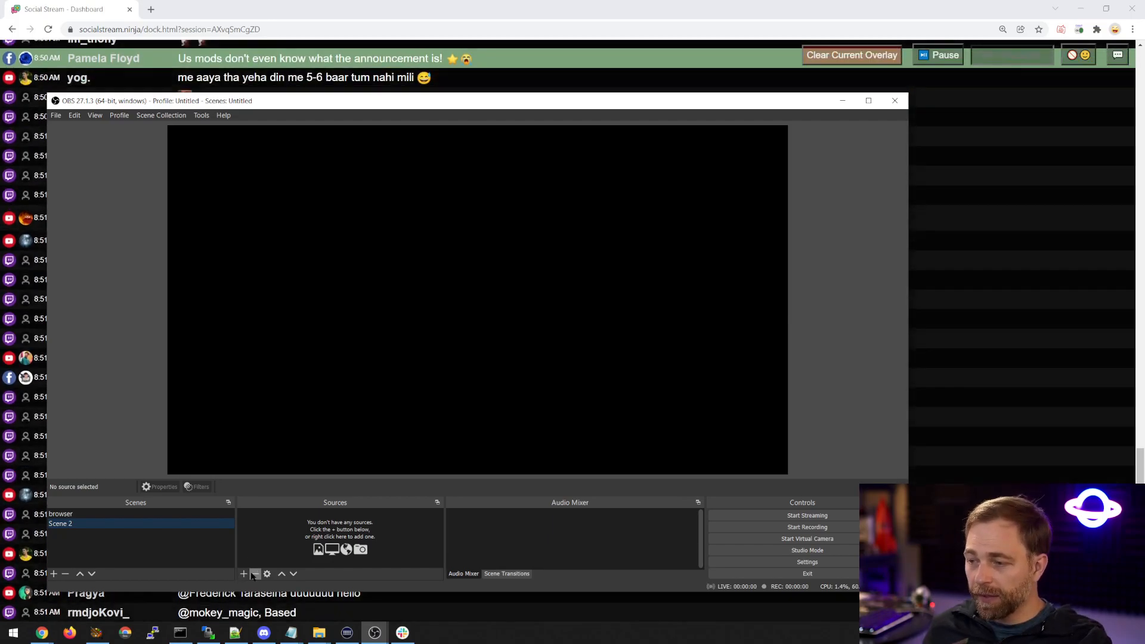
pyautogui.click(245, 574)
pyautogui.click(280, 403)
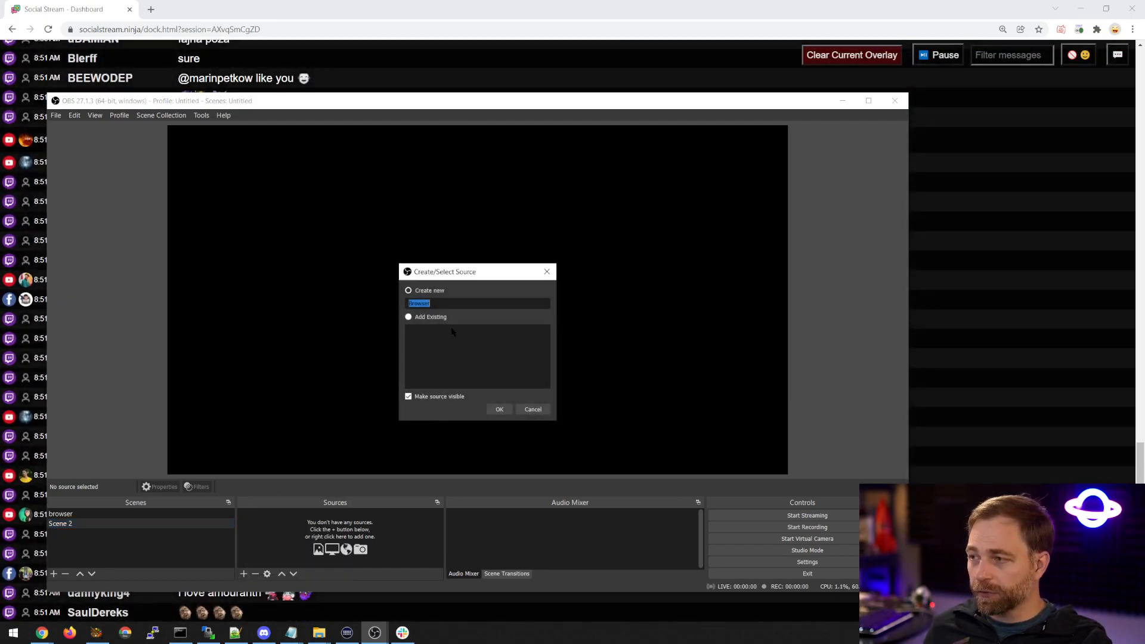
pyautogui.click(501, 410)
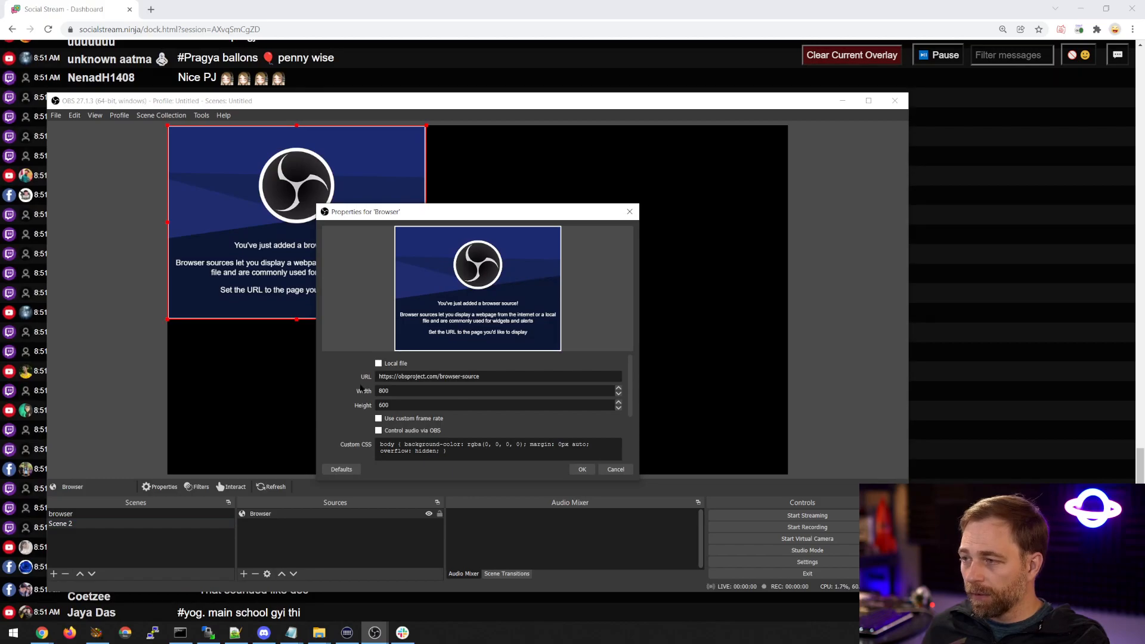
# Set the Browser source's URL to the copied overlay link, its width to 1920 and its height to 260.
pyautogui.moveTo(393, 391); pyautogui.dragTo(382, 391)
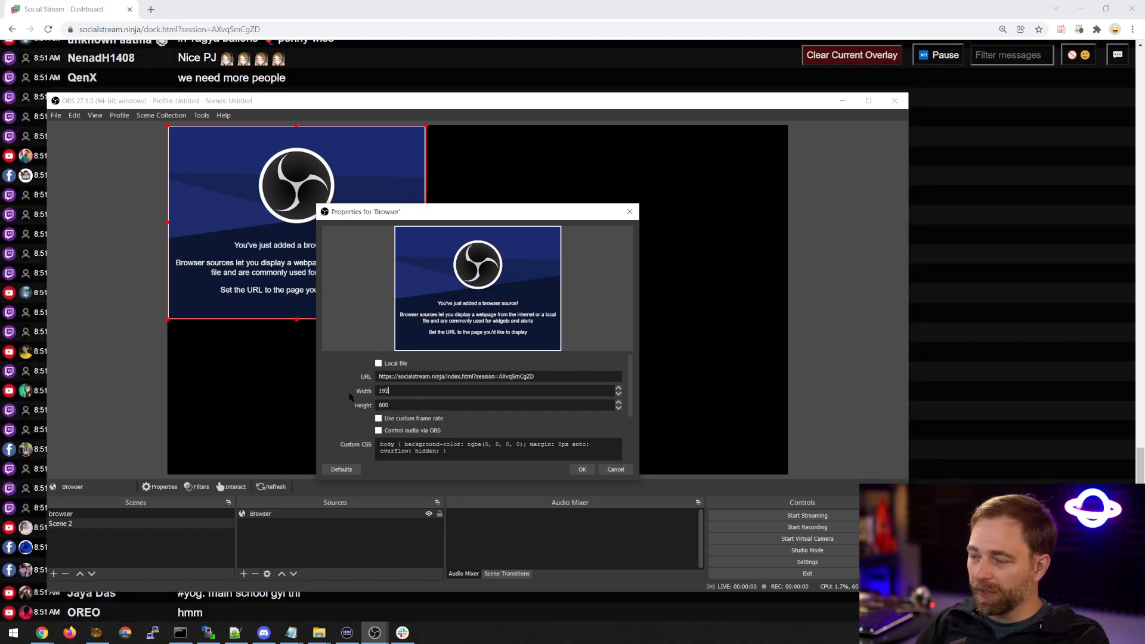
pyautogui.write('1920')
pyautogui.press('Tab')
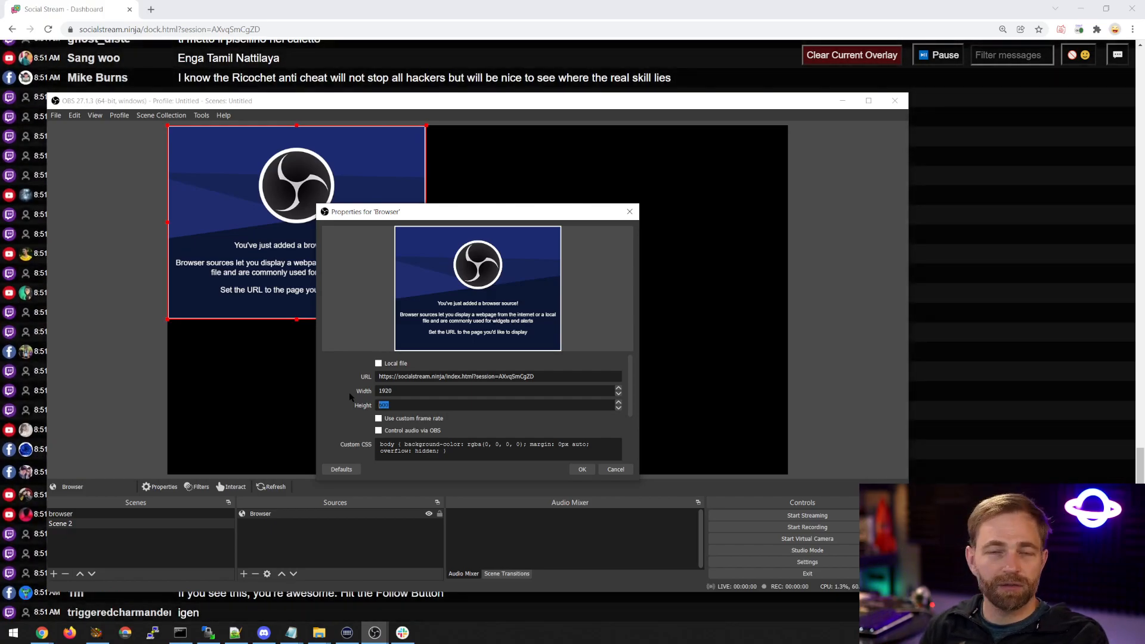
pyautogui.write('260')
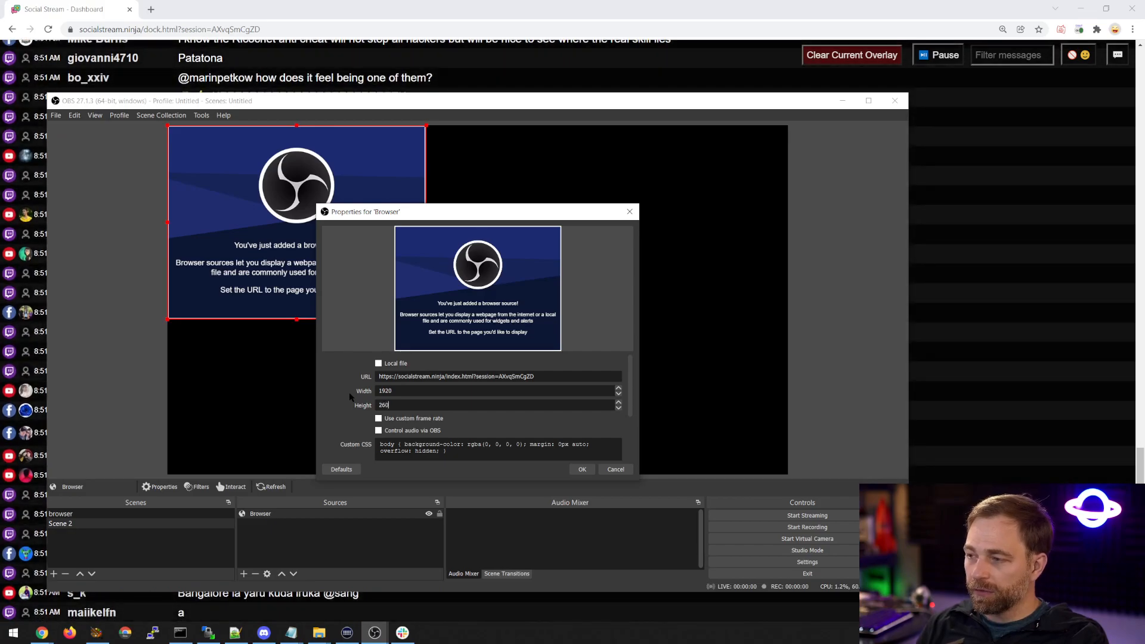
pyautogui.press('Return')
# Move the Browser source to the bottom of the canvas, scale it down slightly and centre it roughly.
pyautogui.moveTo(477, 170); pyautogui.dragTo(477, 435)
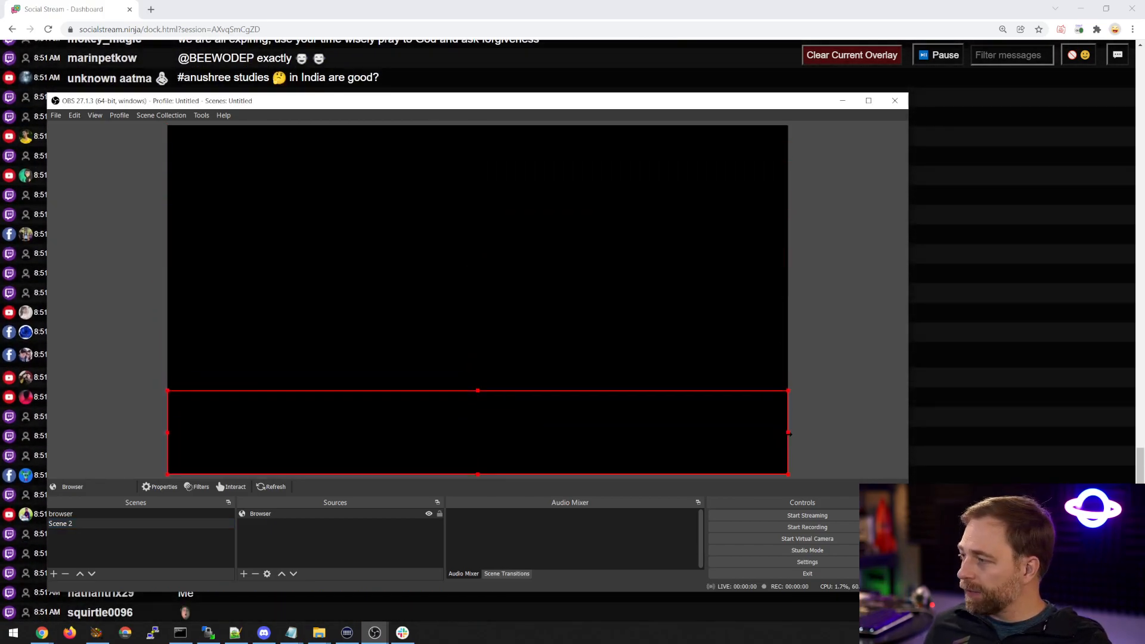
pyautogui.moveTo(748, 470); pyautogui.dragTo(713, 464)
pyautogui.moveTo(656, 435); pyautogui.dragTo(691, 434)
pyautogui.click(679, 352)
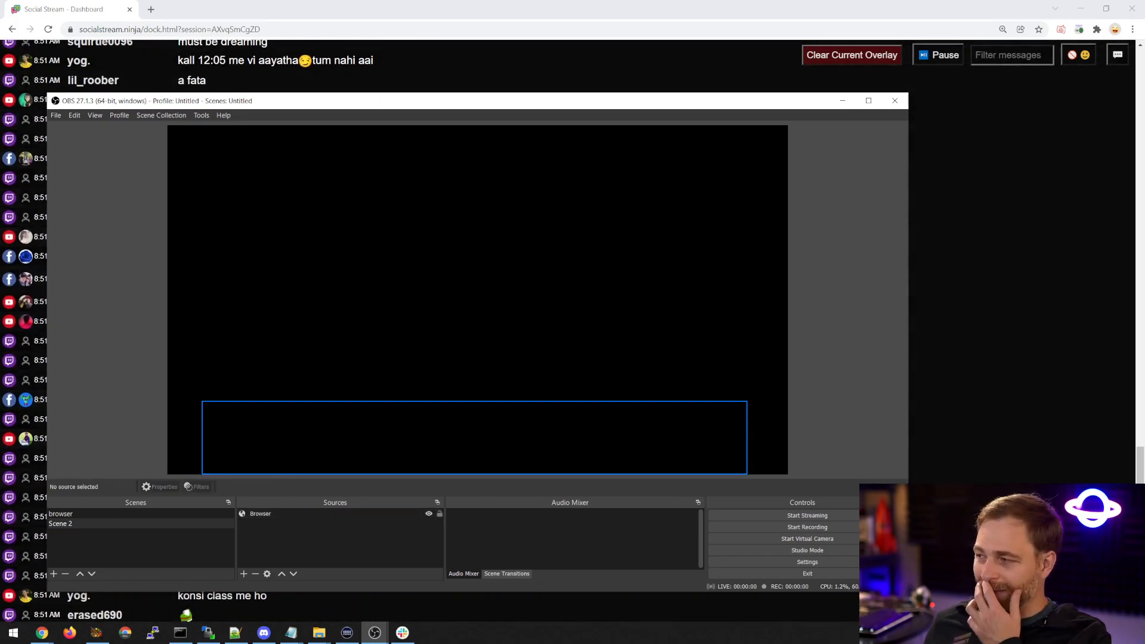
# Feature the Twitch message "Grindin" from the browser dashboard and check its overlay in OBS.
pyautogui.moveTo(319, 100); pyautogui.dragTo(471, 91)
pyautogui.click(152, 270)
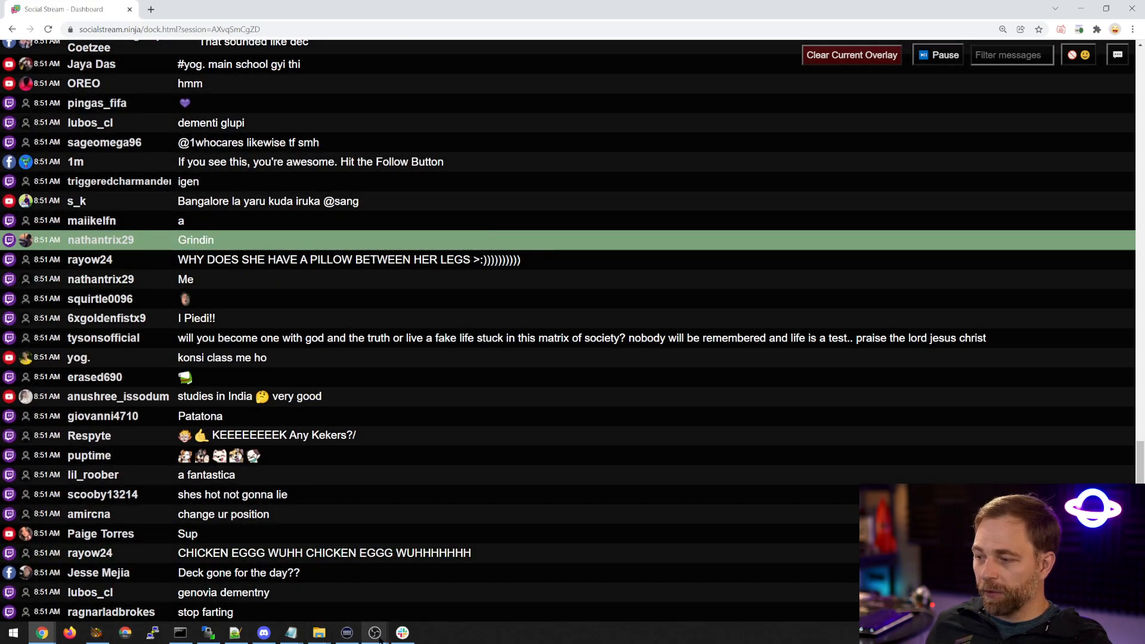
pyautogui.click(379, 639)
pyautogui.click(425, 590)
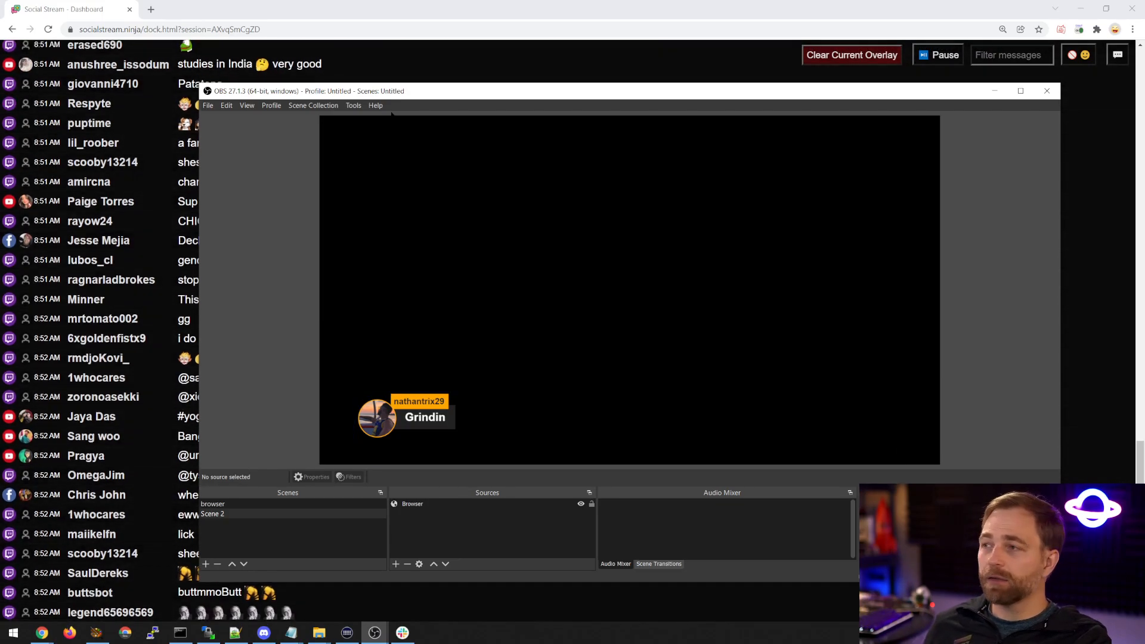
# Move the OBS window off the main screen and copy the chat dashboard's URL.
pyautogui.moveTo(405, 90); pyautogui.dragTo(1144, 187)
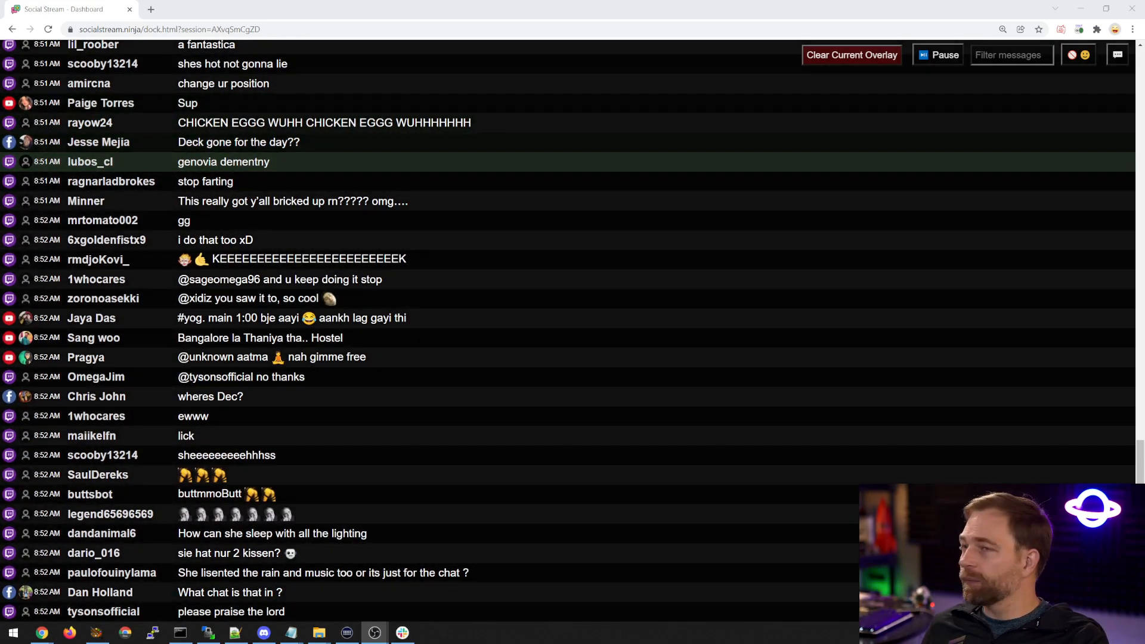
pyautogui.click(186, 26)
pyautogui.click(185, 28)
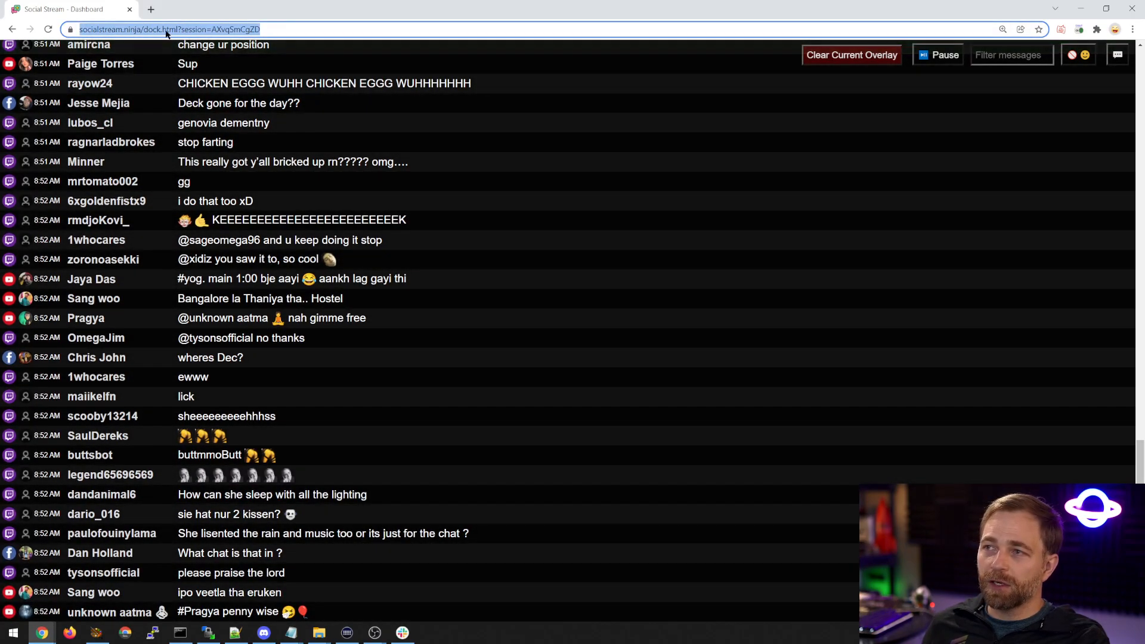
# Add a custom browser dock named "SocialStream" in OBS using the copied dashboard URL.
pyautogui.click(374, 632)
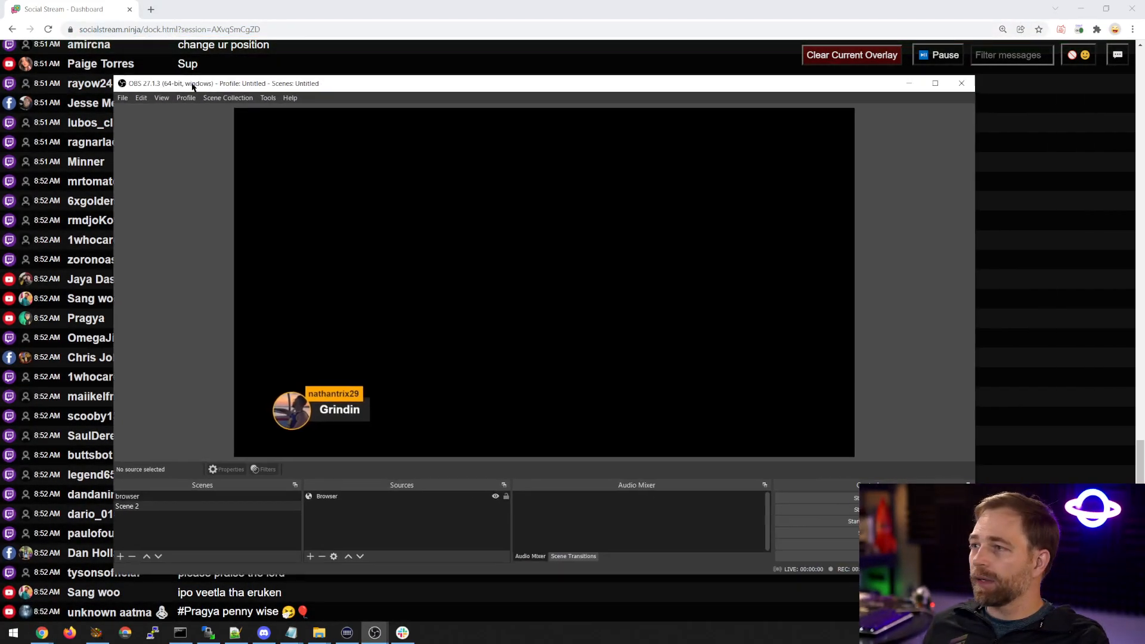
pyautogui.click(156, 112)
pyautogui.moveTo(129, 115)
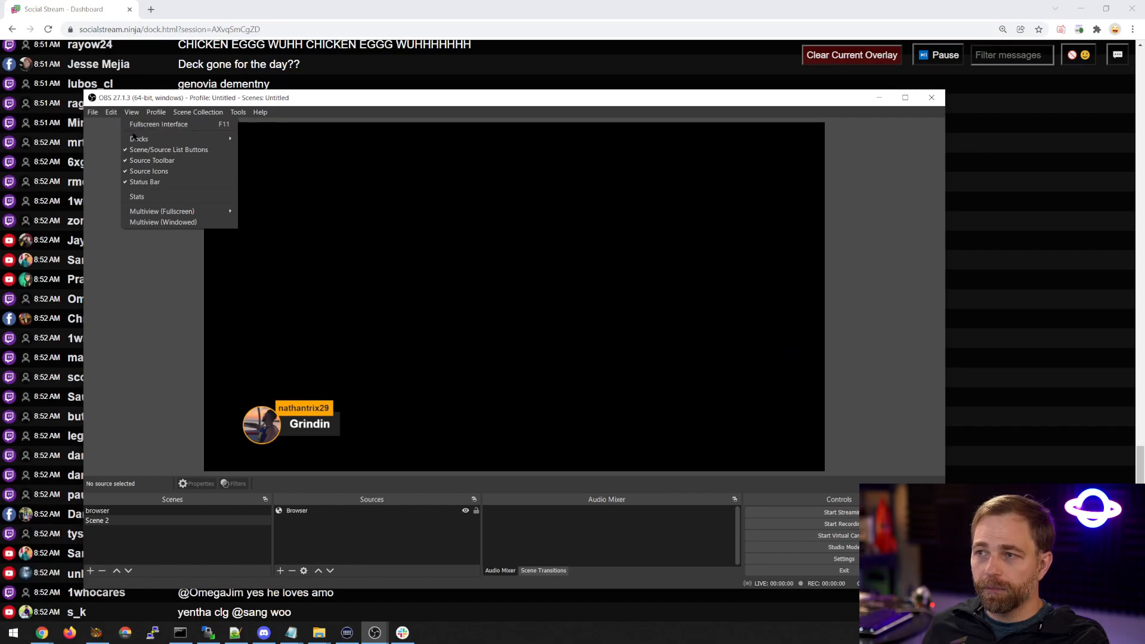
pyautogui.moveTo(150, 139)
pyautogui.click(269, 165)
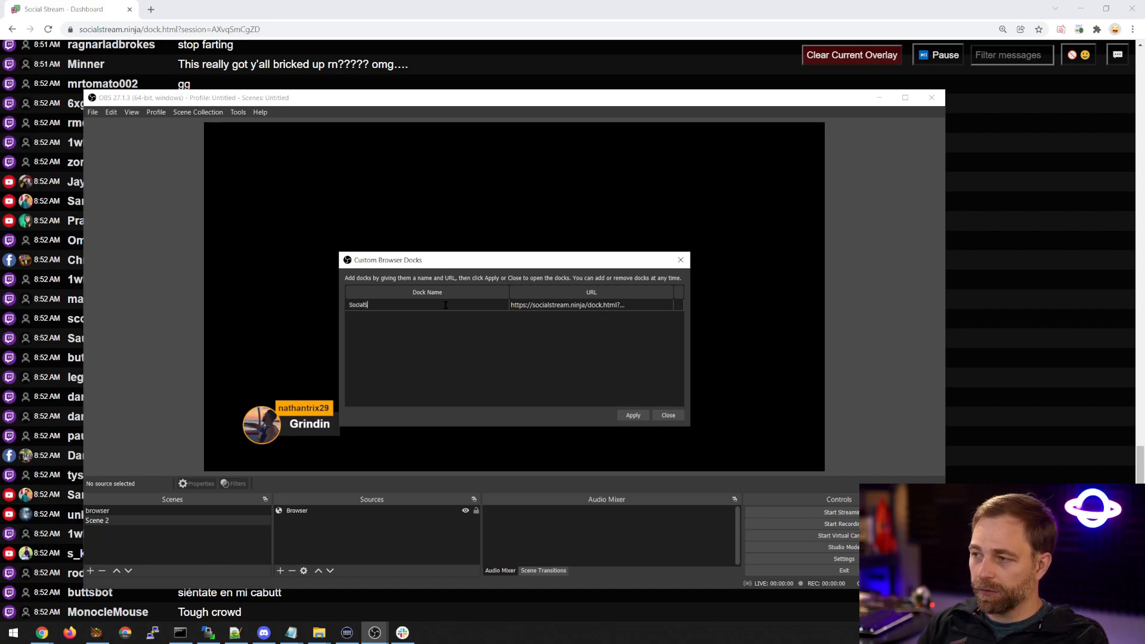
pyautogui.click(633, 415)
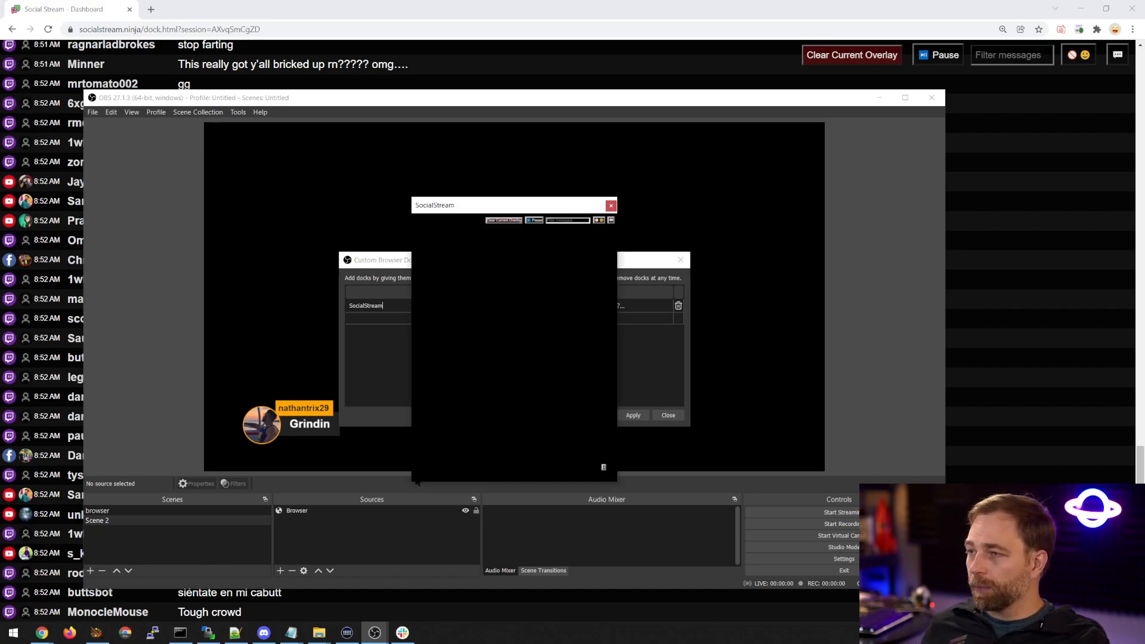
# Dock the SocialStream window above the OBS preview and make it taller in the maximized OBS window.
pyautogui.moveTo(487, 204); pyautogui.dragTo(433, 132)
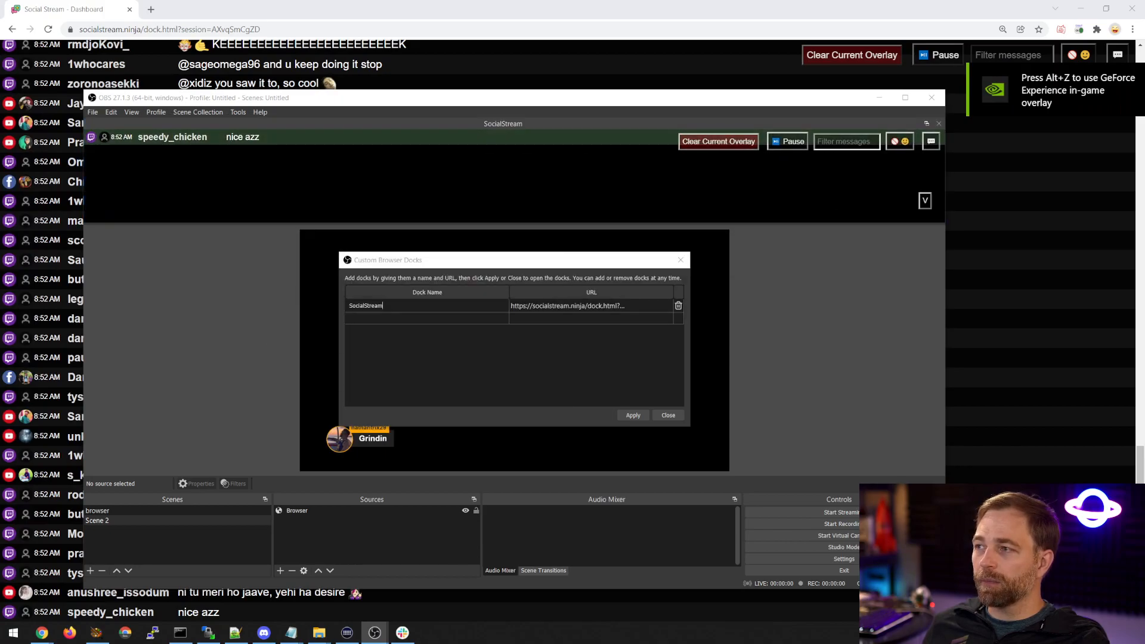
pyautogui.click(664, 414)
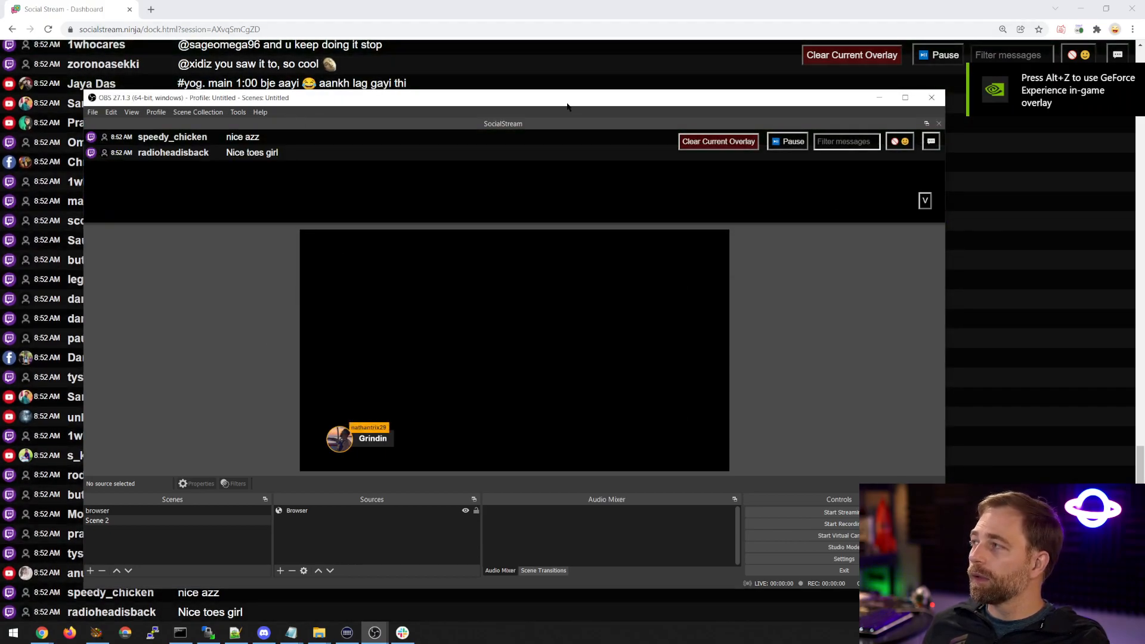
pyautogui.moveTo(567, 107); pyautogui.dragTo(552, 106)
pyautogui.doubleClick(219, 98)
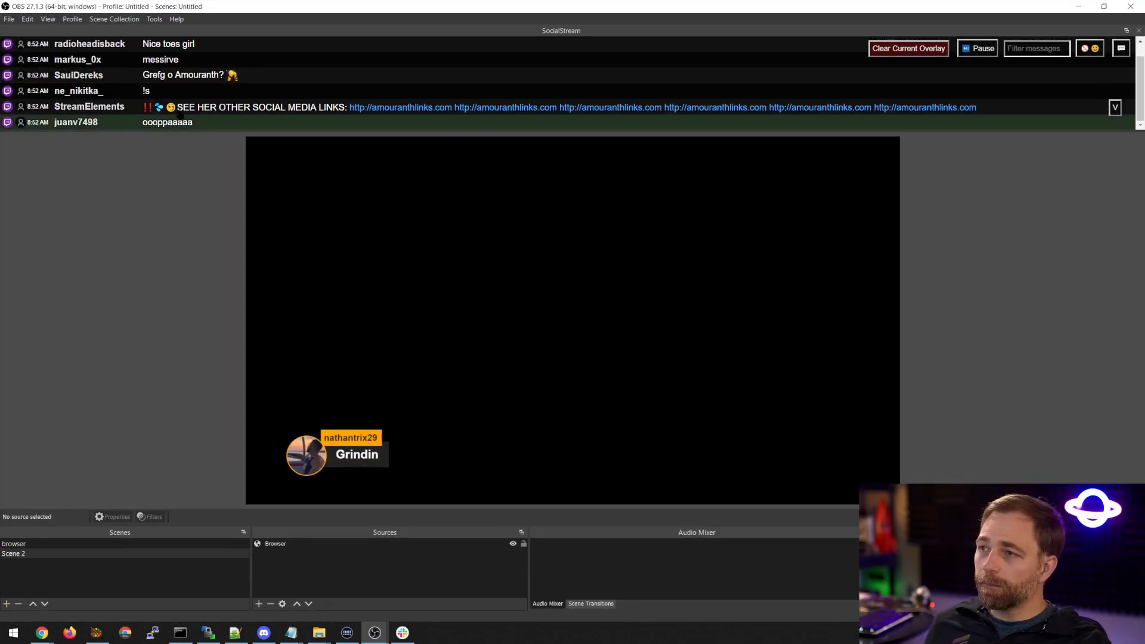
pyautogui.moveTo(292, 131); pyautogui.dragTo(284, 197)
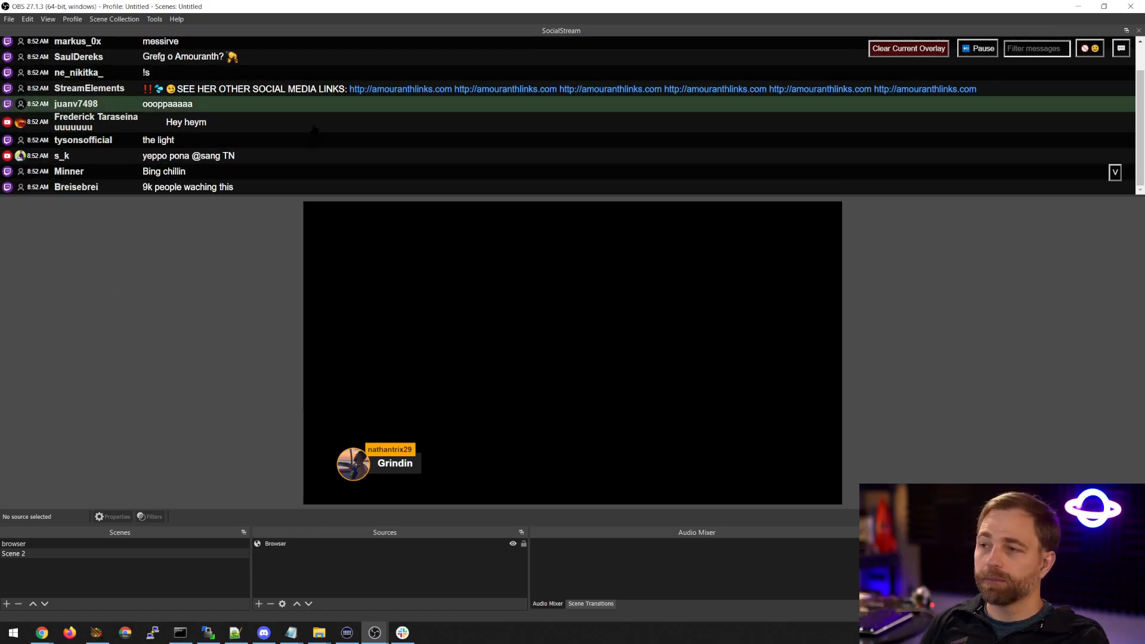
# Feature the chat messages "Hey heym" and "Bing chillin" from the SocialStream dock.
pyautogui.click(313, 129)
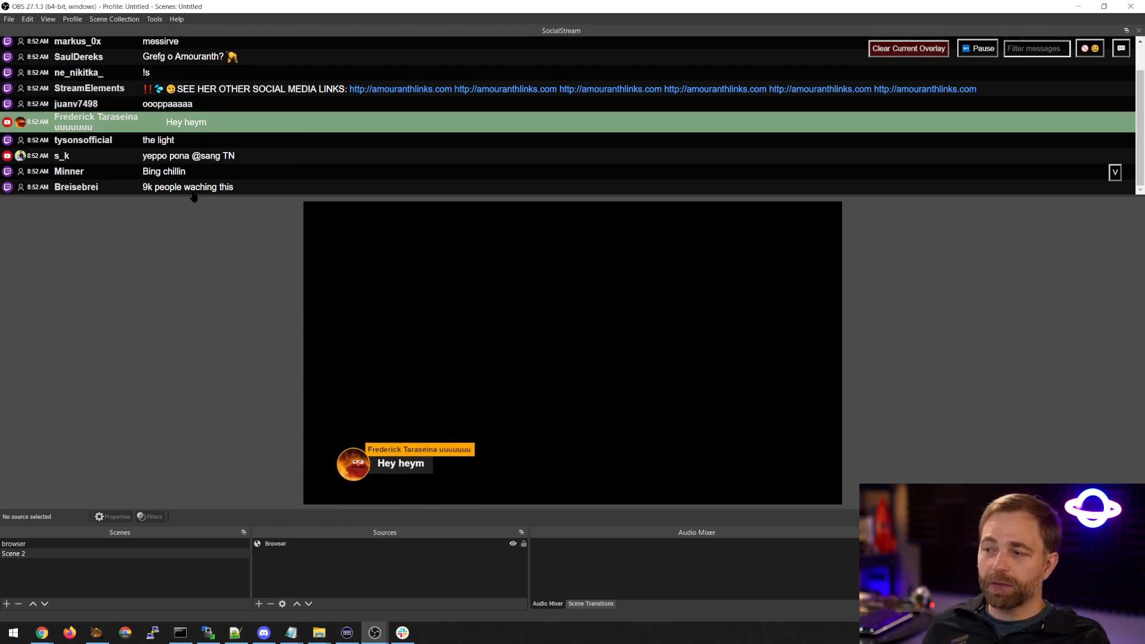
pyautogui.click(191, 141)
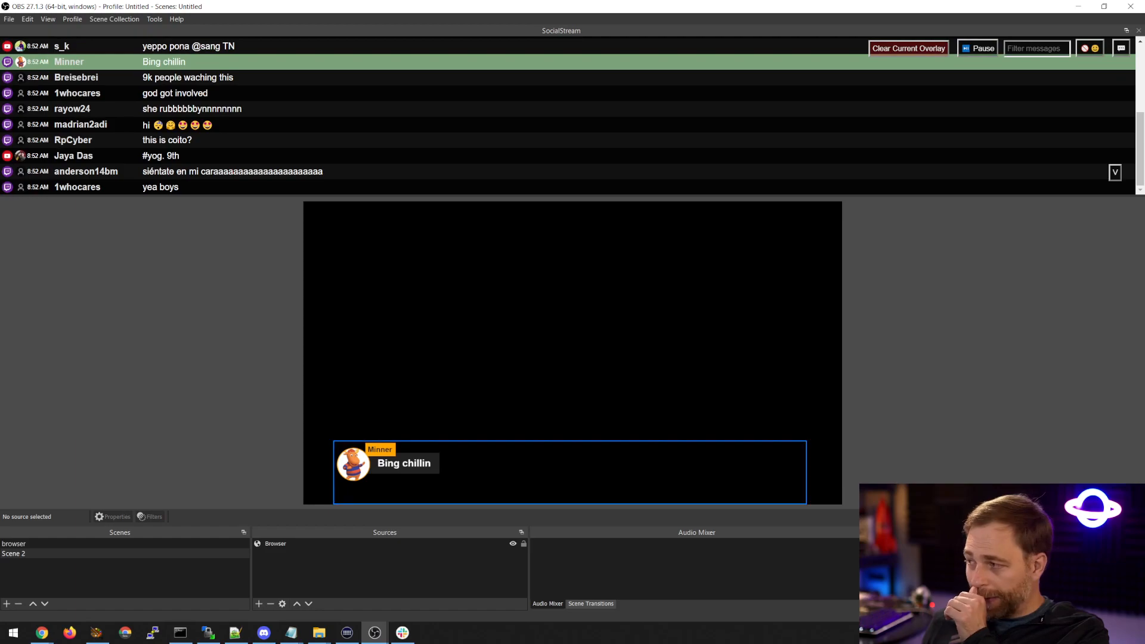
# Enlarge the Browser source beyond the canvas width and align it with the canvas's lower left corner.
pyautogui.click(807, 442)
pyautogui.moveTo(806, 442); pyautogui.dragTo(917, 425)
pyautogui.moveTo(805, 462); pyautogui.dragTo(775, 462)
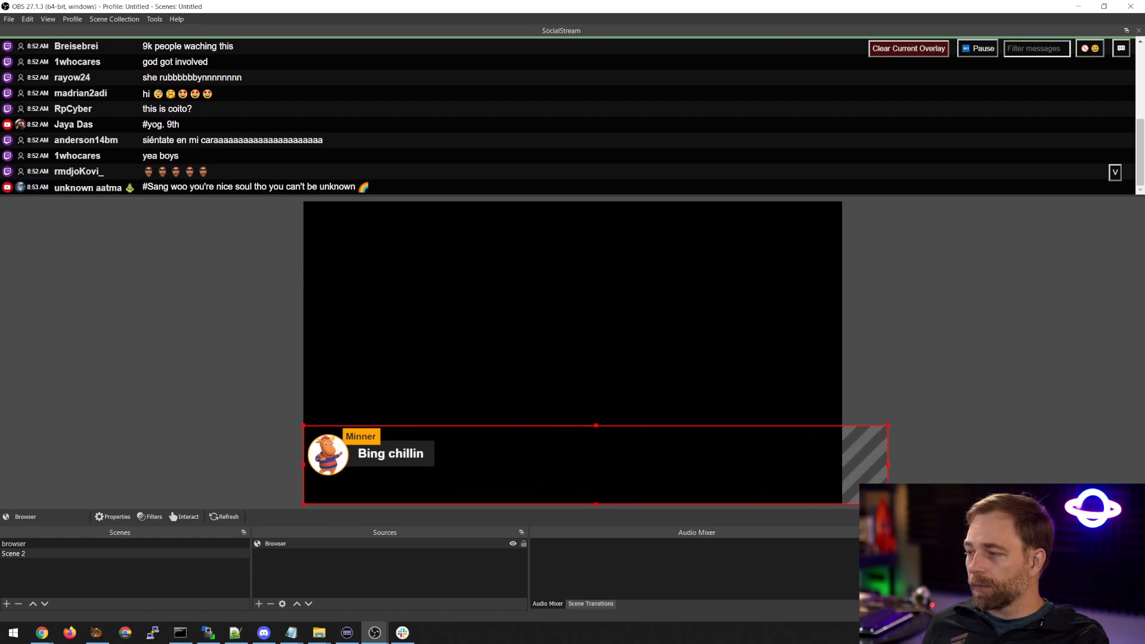
# Shrink the Browser source so it fits inside the canvas width, and feature the chat message made of five face emojis.
pyautogui.moveTo(888, 504); pyautogui.dragTo(792, 475)
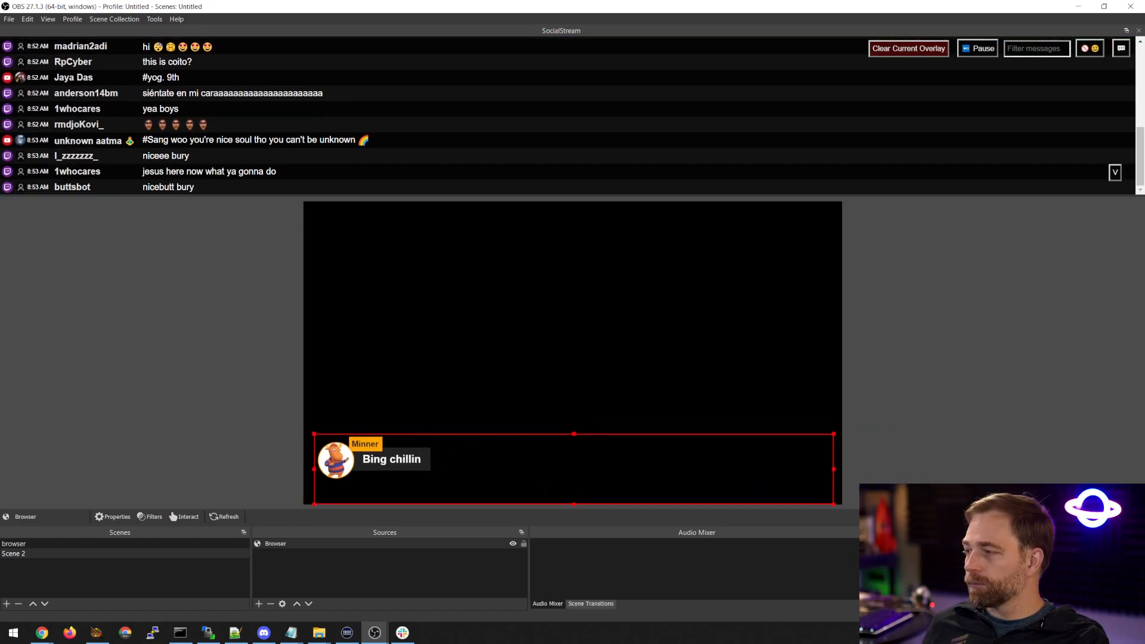
pyautogui.click(171, 156)
pyautogui.click(184, 125)
# Feature the older chat messages "SEE HER OTHER SOCIAL MEDIA LINKS" and "Grefg o Amouranth?" from the SocialStream dock.
pyautogui.scroll(5, 223, 138)
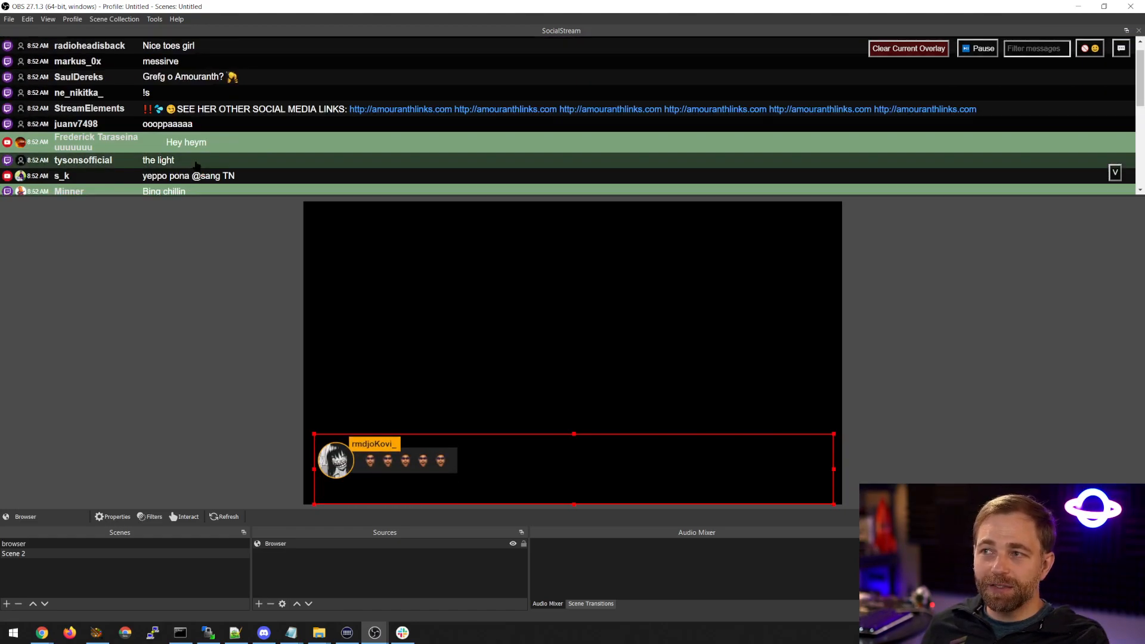
pyautogui.click(202, 109)
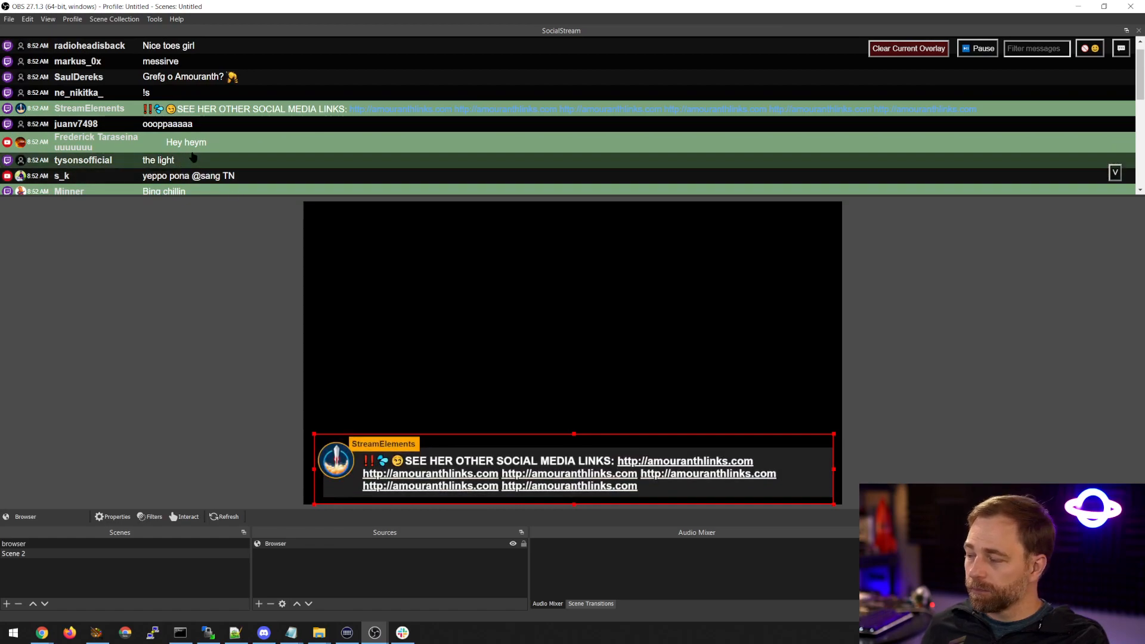
pyautogui.click(195, 91)
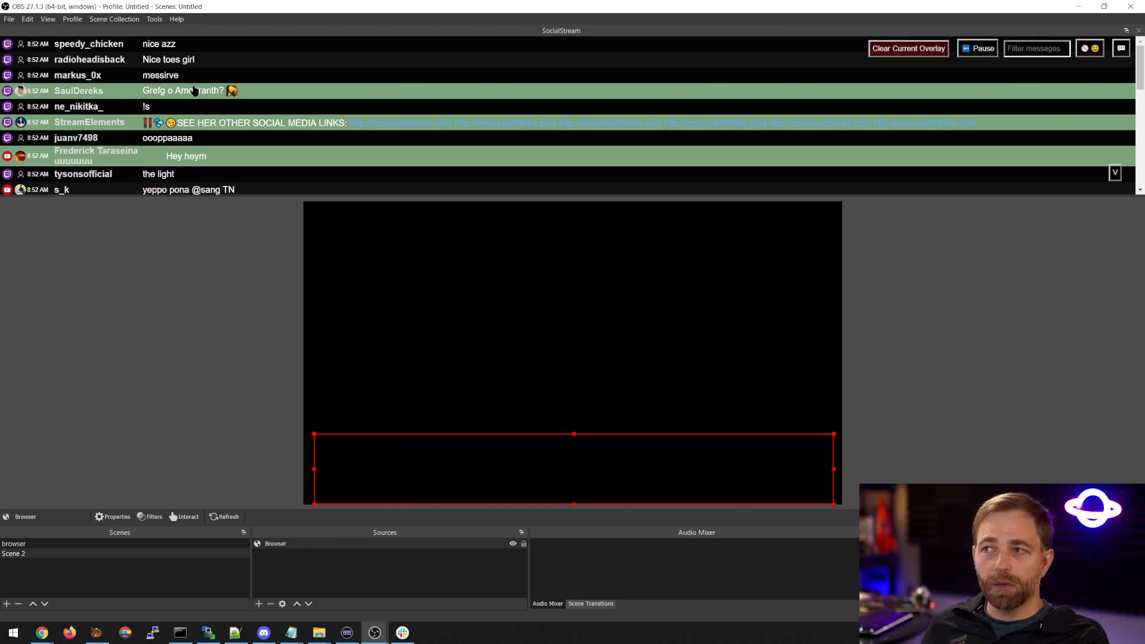
# Feature the "hi" message with emojis, followed by the newer message made only of repeated emotes.
pyautogui.scroll(-3, 187, 94)
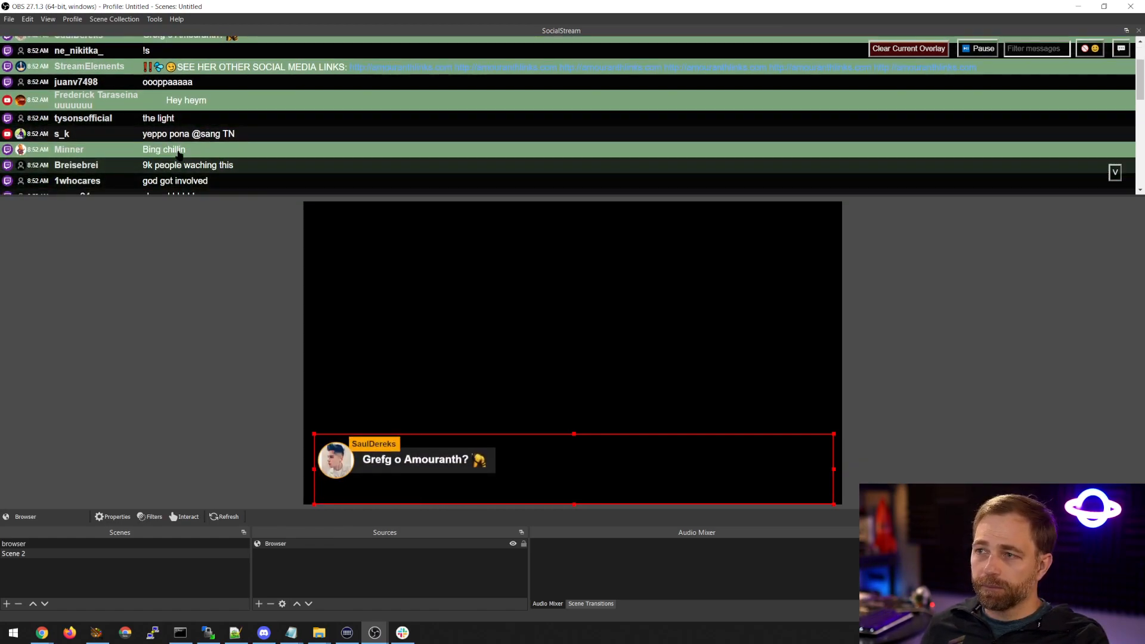
pyautogui.click(248, 154)
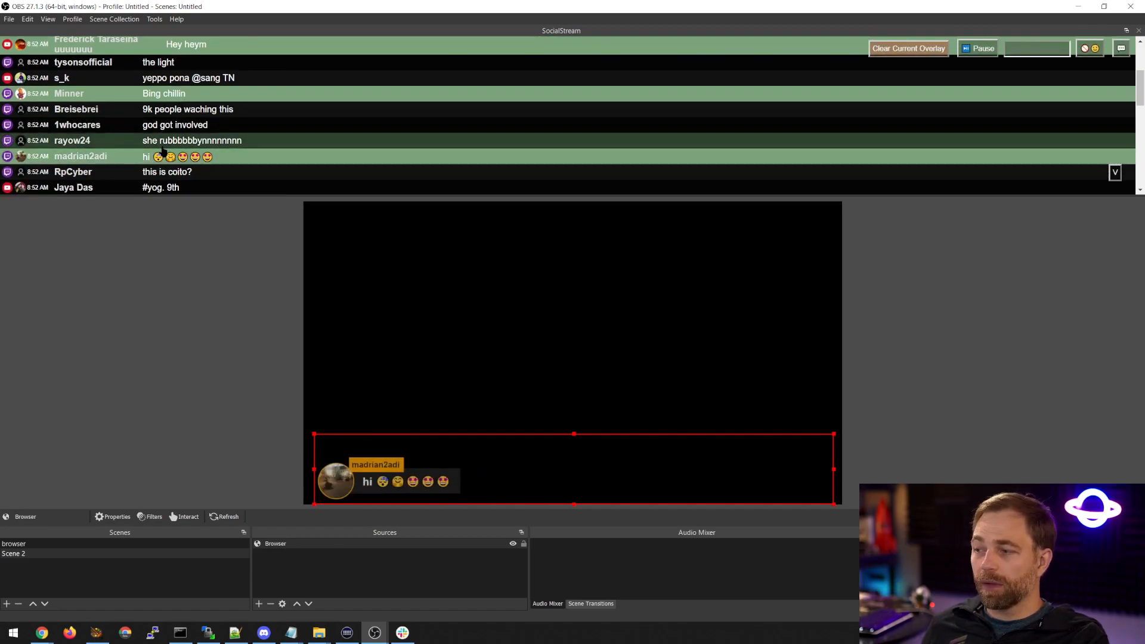
pyautogui.scroll(-10, 249, 151)
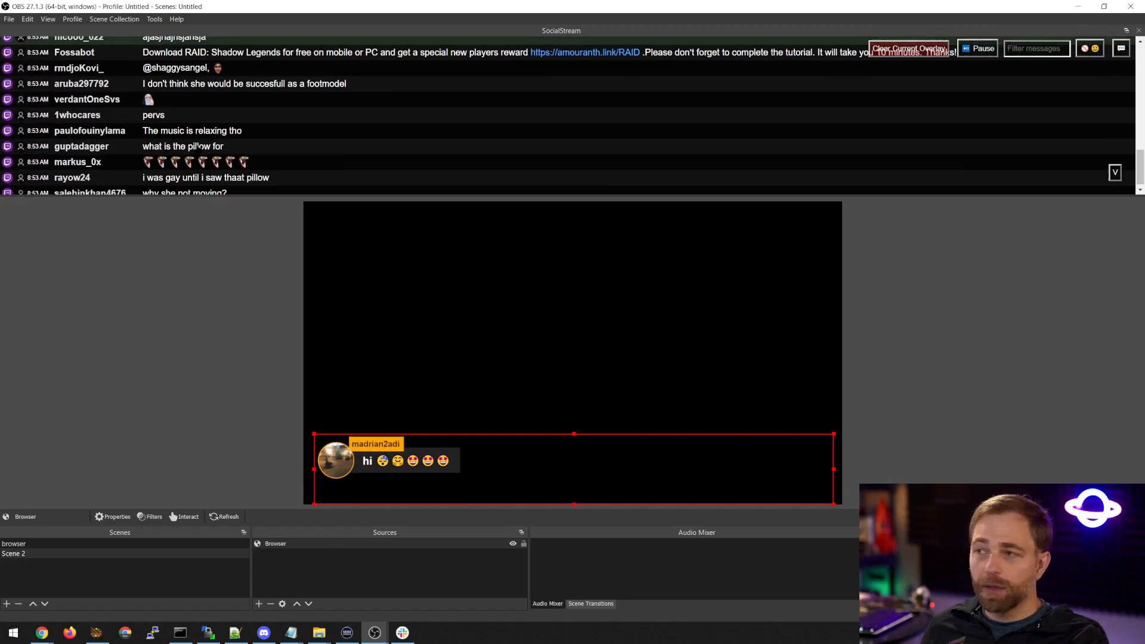
pyautogui.scroll(-3, 199, 152)
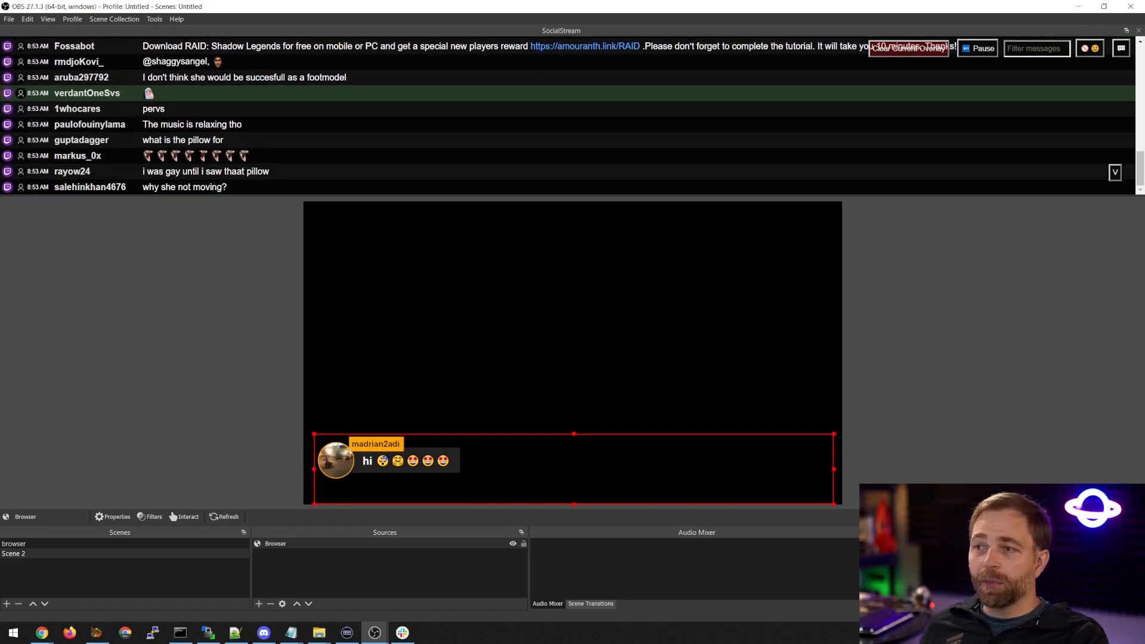
pyautogui.click(189, 154)
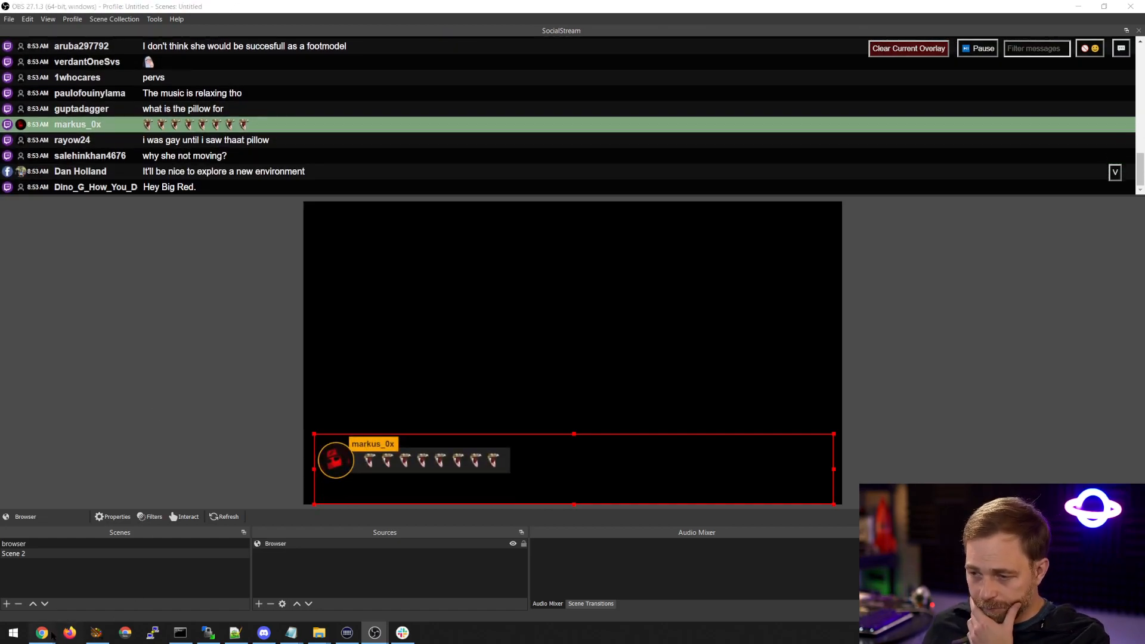
# Switch to Chrome and open twitch.tv in place of the Social Stream dashboard page.
pyautogui.moveTo(41, 630)
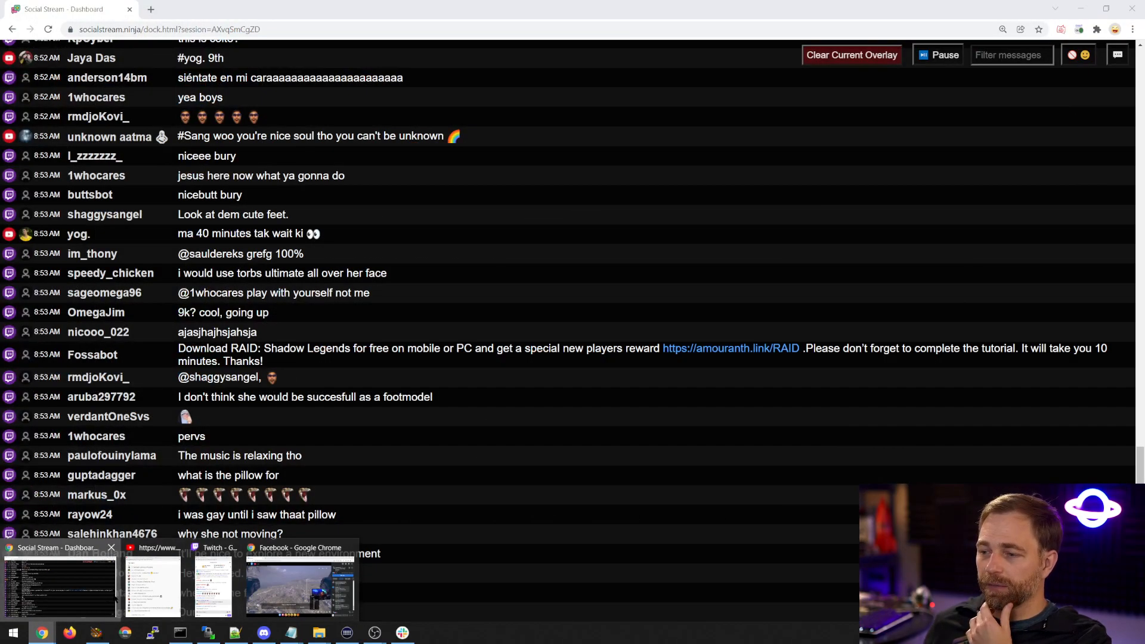
pyautogui.click(60, 584)
pyautogui.write('twitch.tv/heyitsipo')
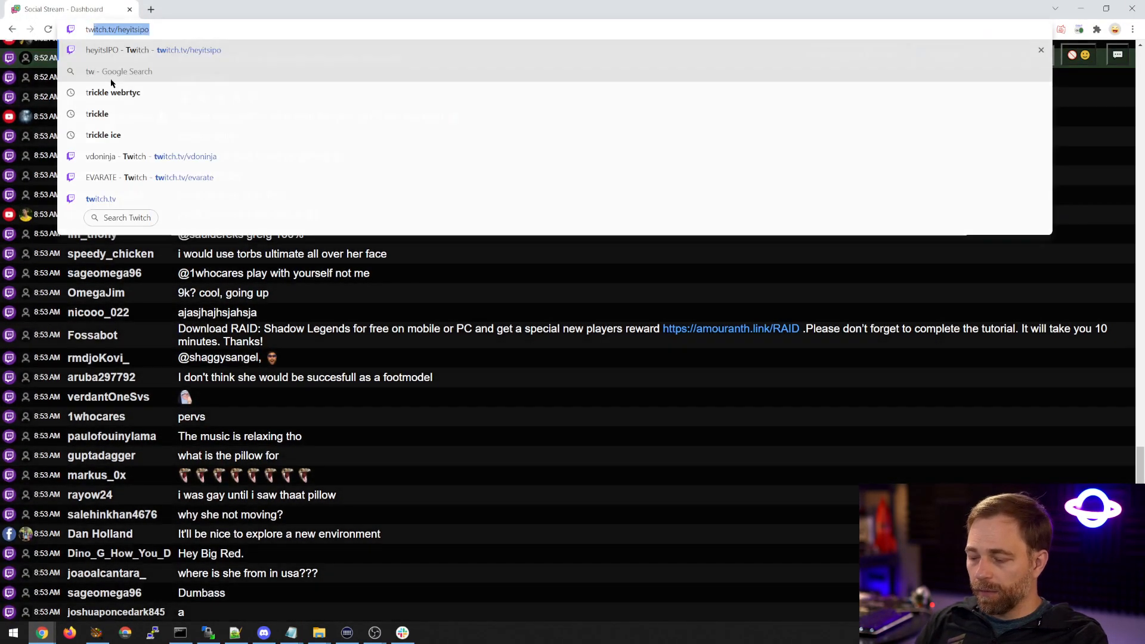
pyautogui.press('End')
pyautogui.press('BackSpace')
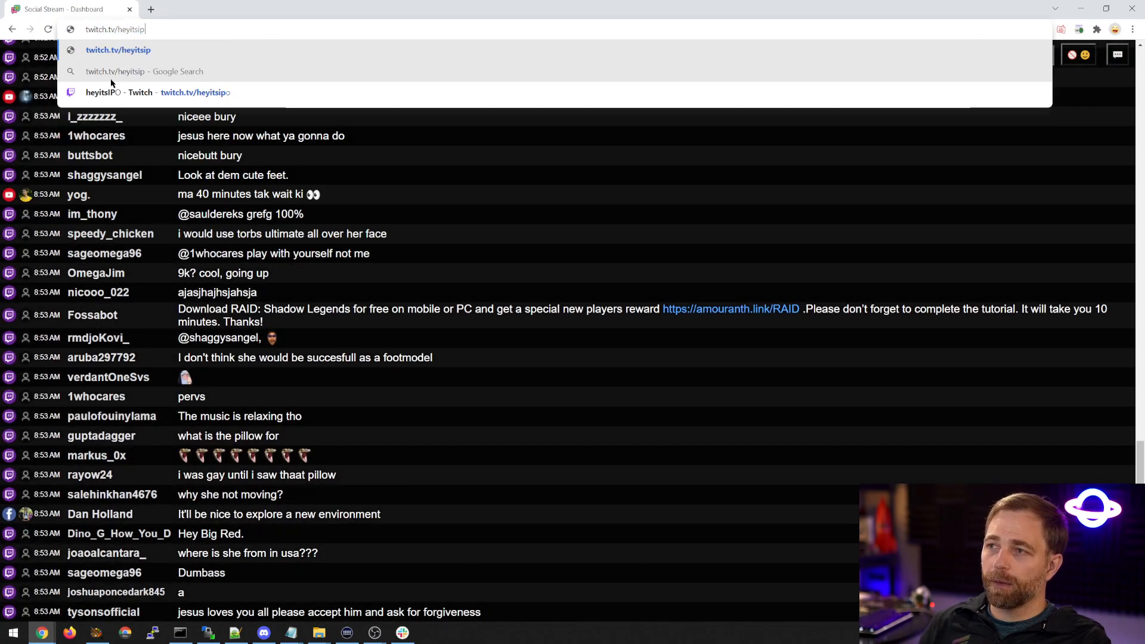
pyautogui.press('BackSpace')
pyautogui.press('BackSpace')
pyautogui.press('BackSpace')
pyautogui.press('BackSpace')
pyautogui.press('BackSpace')
pyautogui.press('Return')
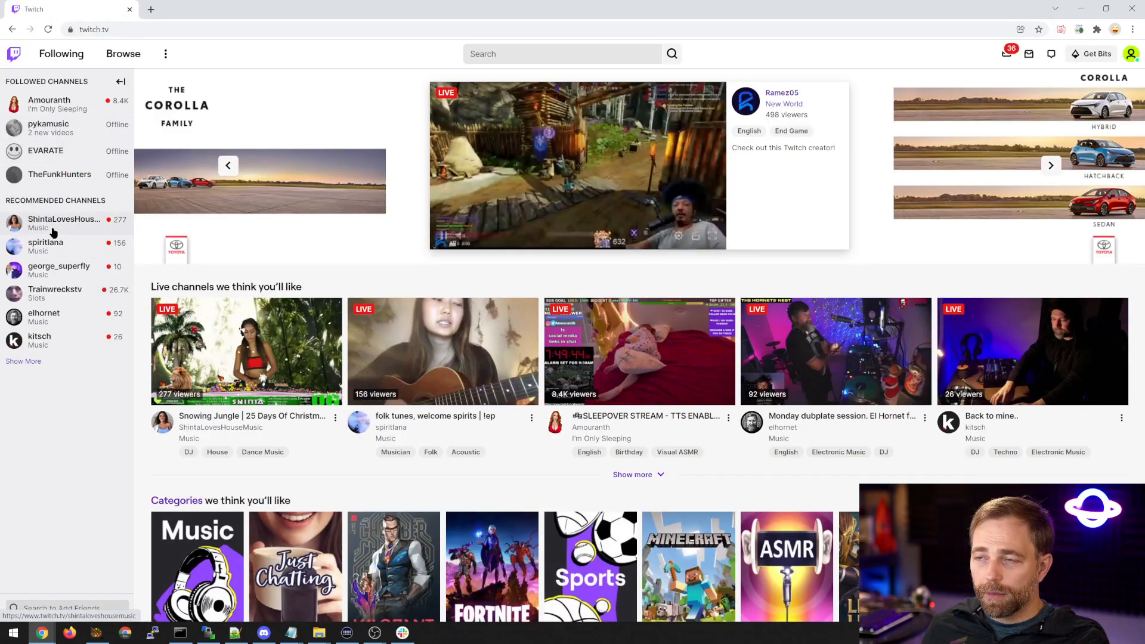
# Open the ShintaLovesHouseMusic channel, pop out its stream chat and move the chat window out of the way.
pyautogui.click(54, 229)
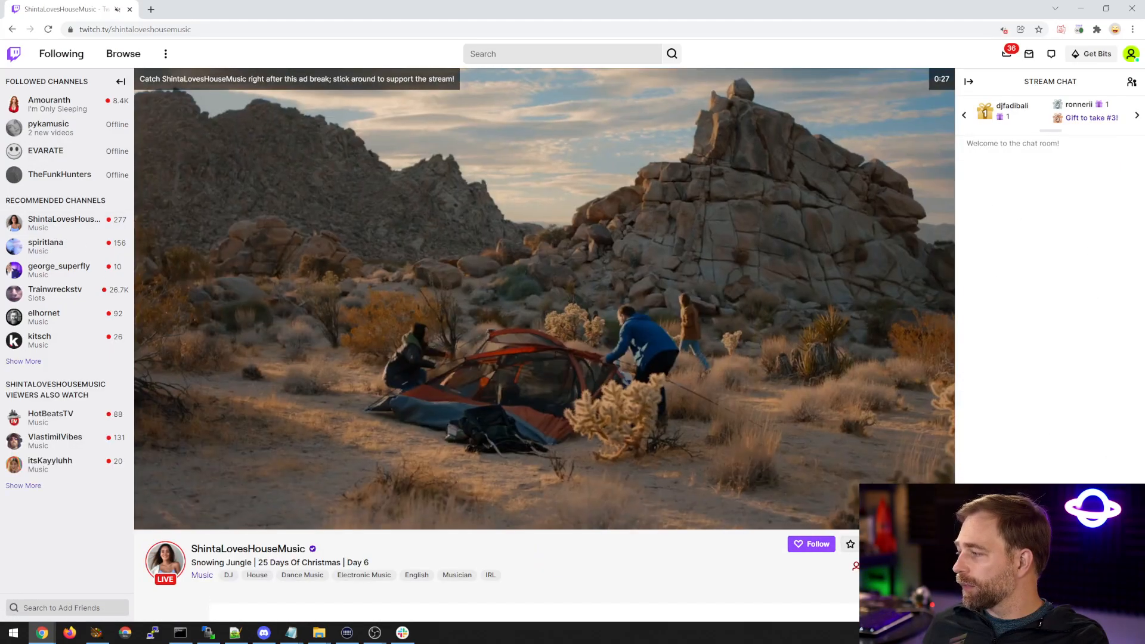
pyautogui.click(1099, 607)
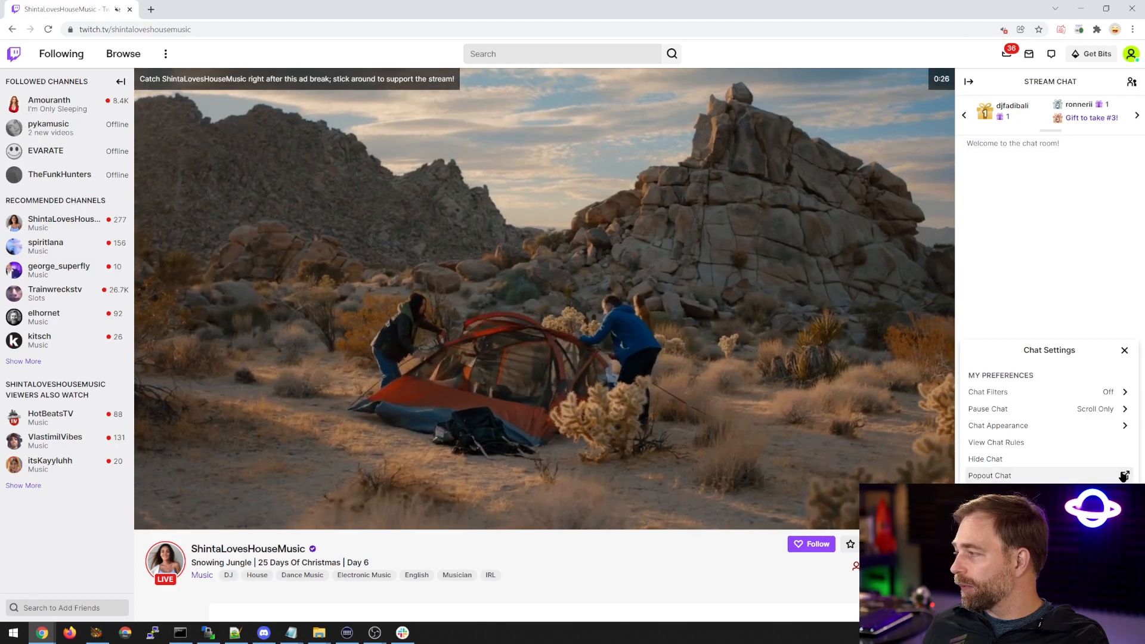
pyautogui.click(1123, 475)
pyautogui.moveTo(99, 40); pyautogui.dragTo(0, 96)
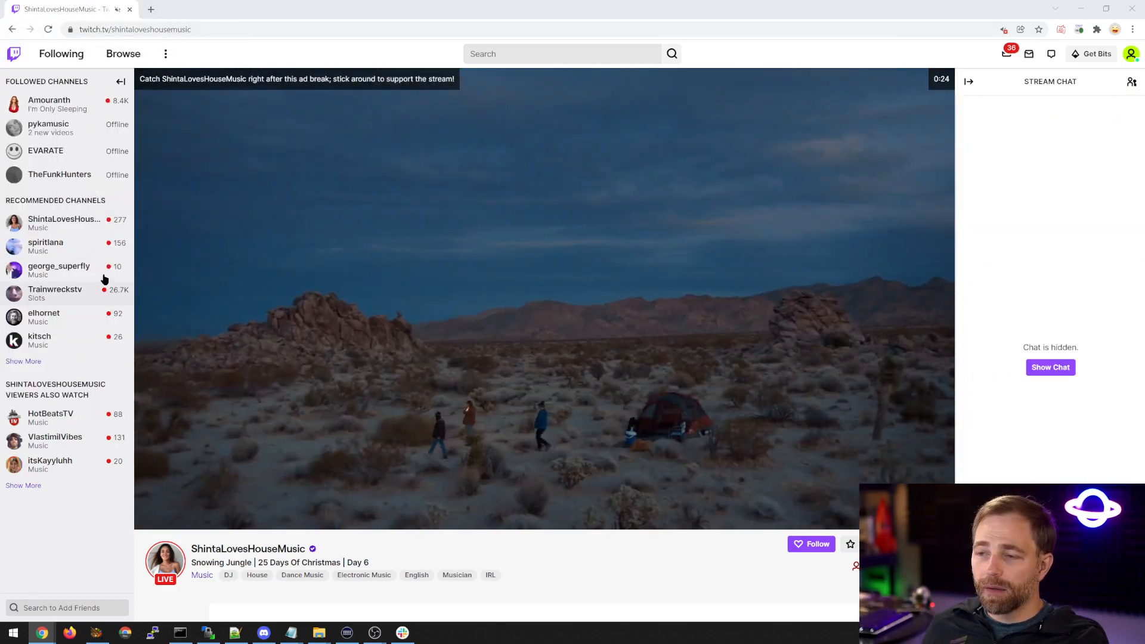
# Open the Trainwreckstv channel, pop out its stream chat and move that window aside.
pyautogui.click(55, 299)
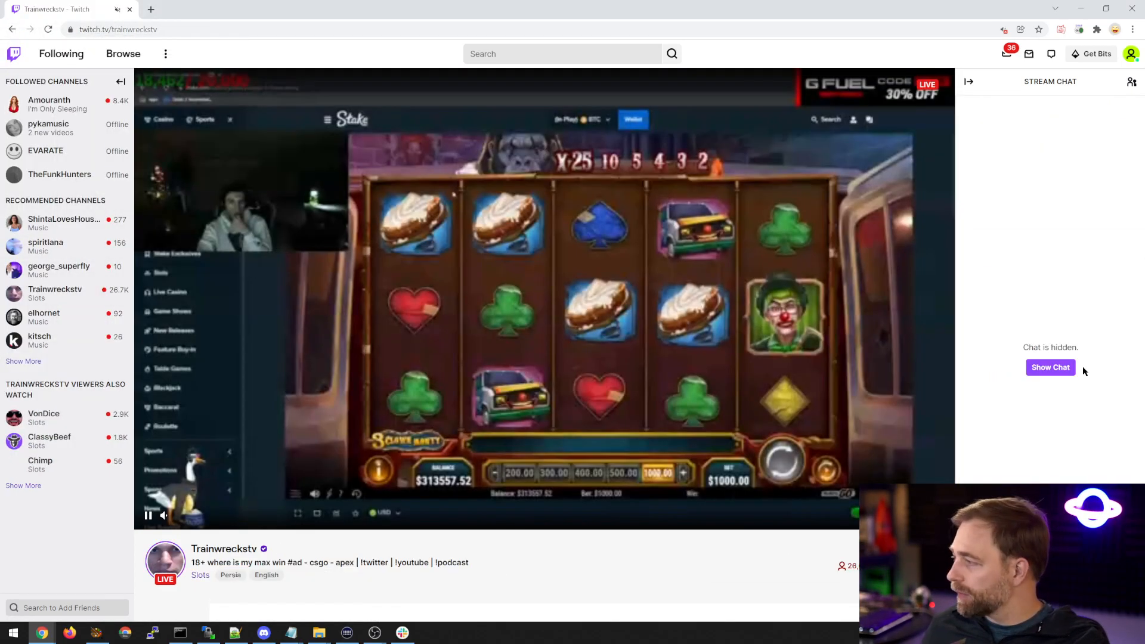
pyautogui.click(1100, 608)
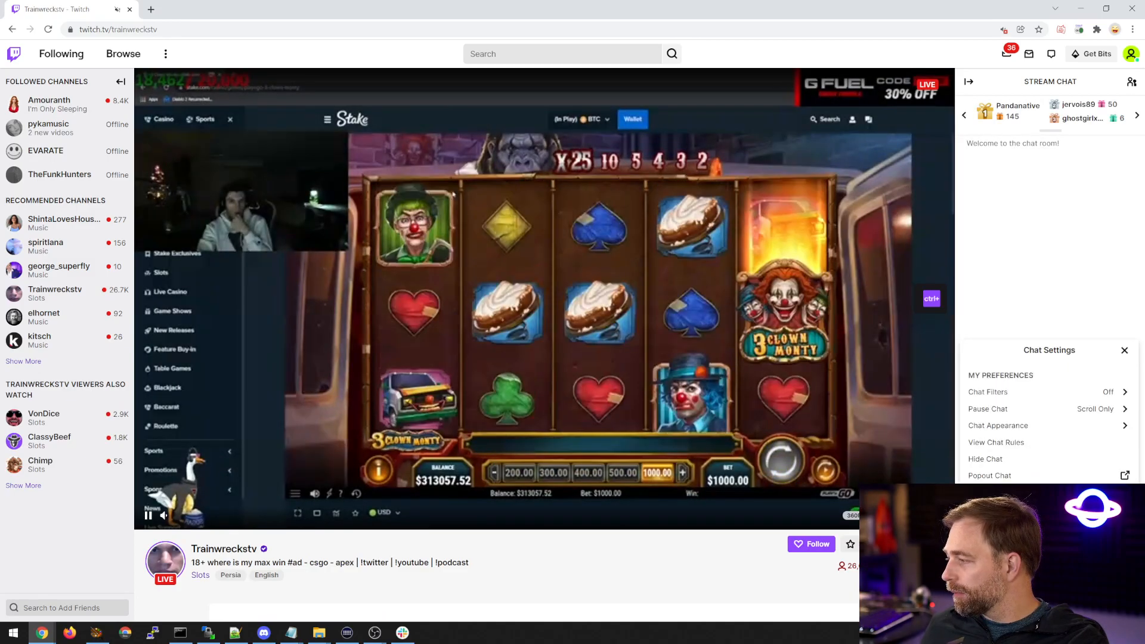
pyautogui.click(1125, 475)
pyautogui.moveTo(116, 42); pyautogui.dragTo(0, 53)
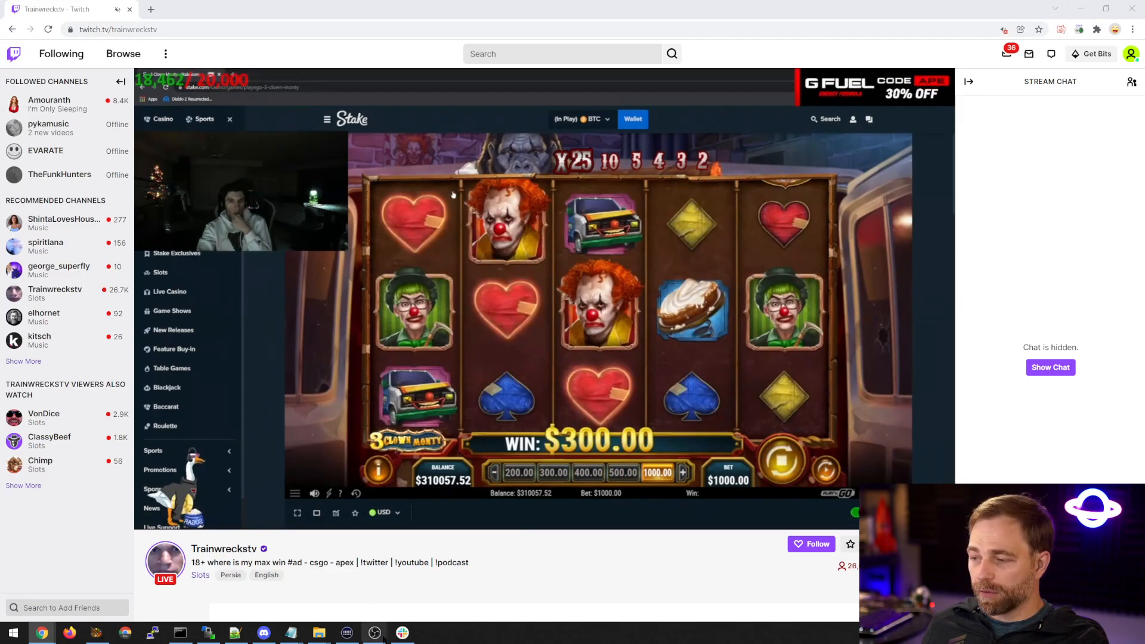
# Switch back to OBS and feature the YouTube chat message "Hey yob" from the SocialStream dock.
pyautogui.click(430, 607)
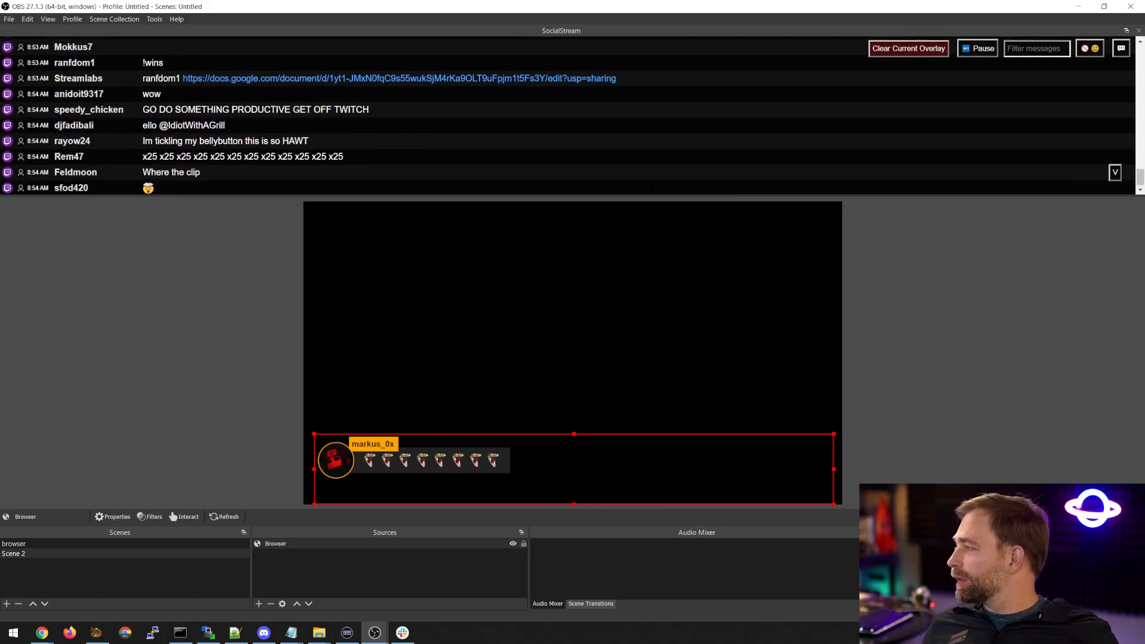
pyautogui.scroll(10, 376, 159)
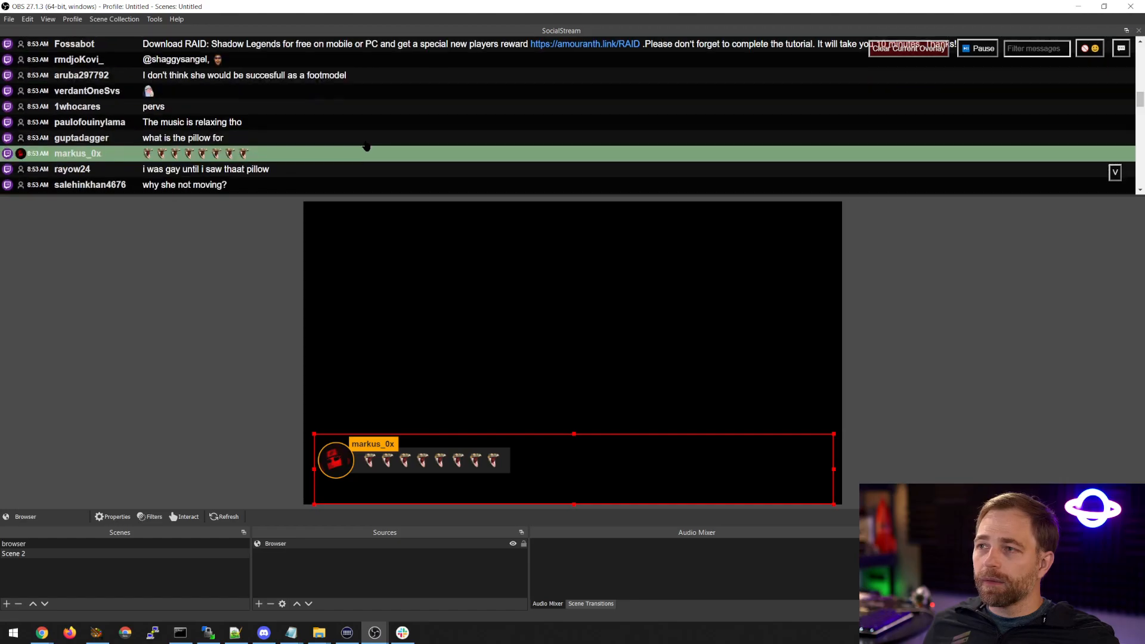
pyautogui.scroll(-5, 359, 155)
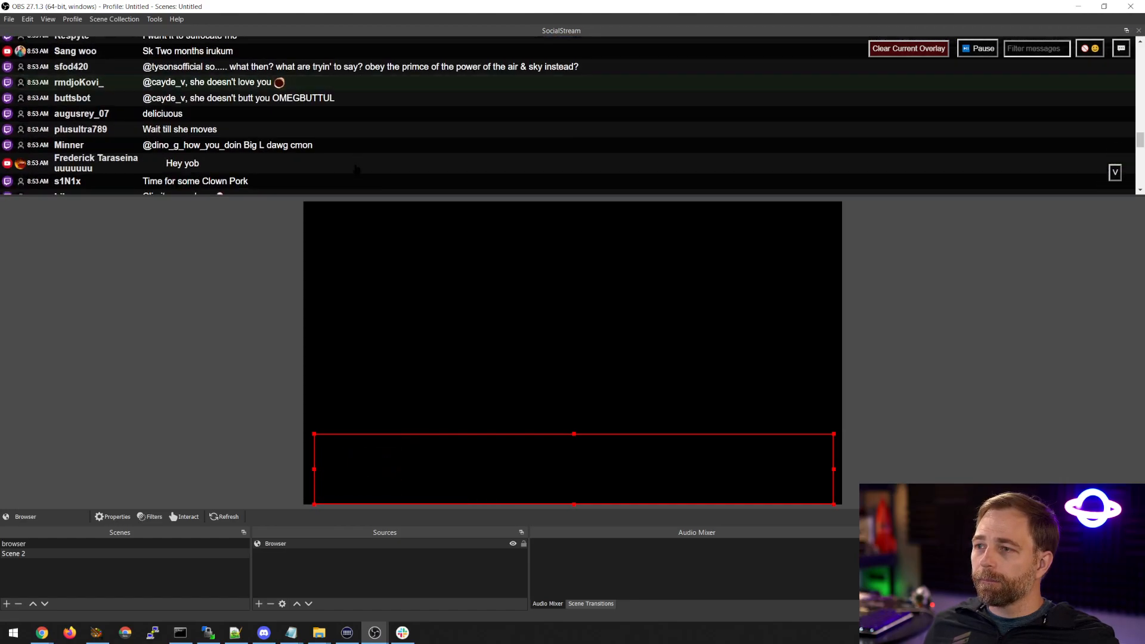
pyautogui.click(355, 166)
pyautogui.scroll(-2, 354, 166)
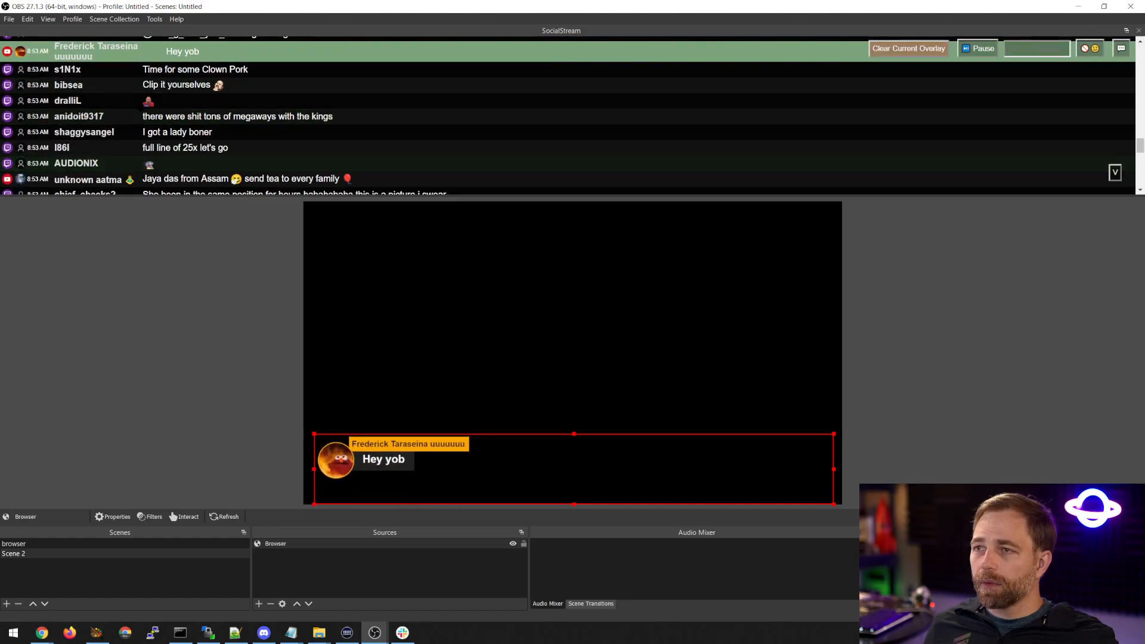
# Look through the newer combined chat messages and clear the currently featured message from the overlay.
pyautogui.scroll(1, 159, 167)
pyautogui.scroll(-1, 210, 171)
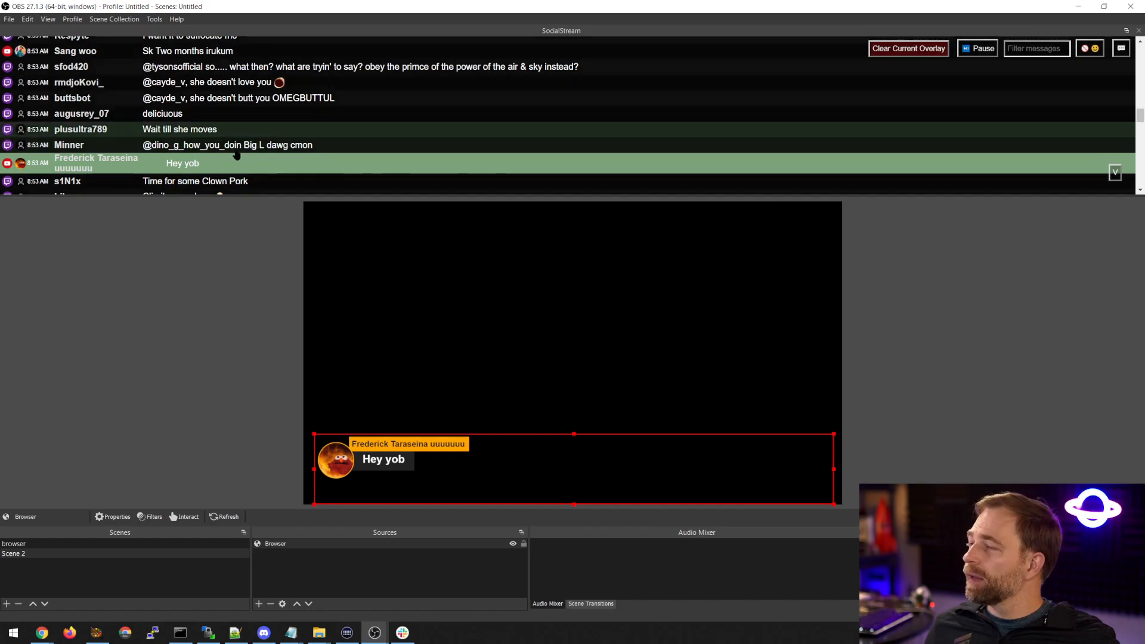
pyautogui.scroll(-10, 244, 129)
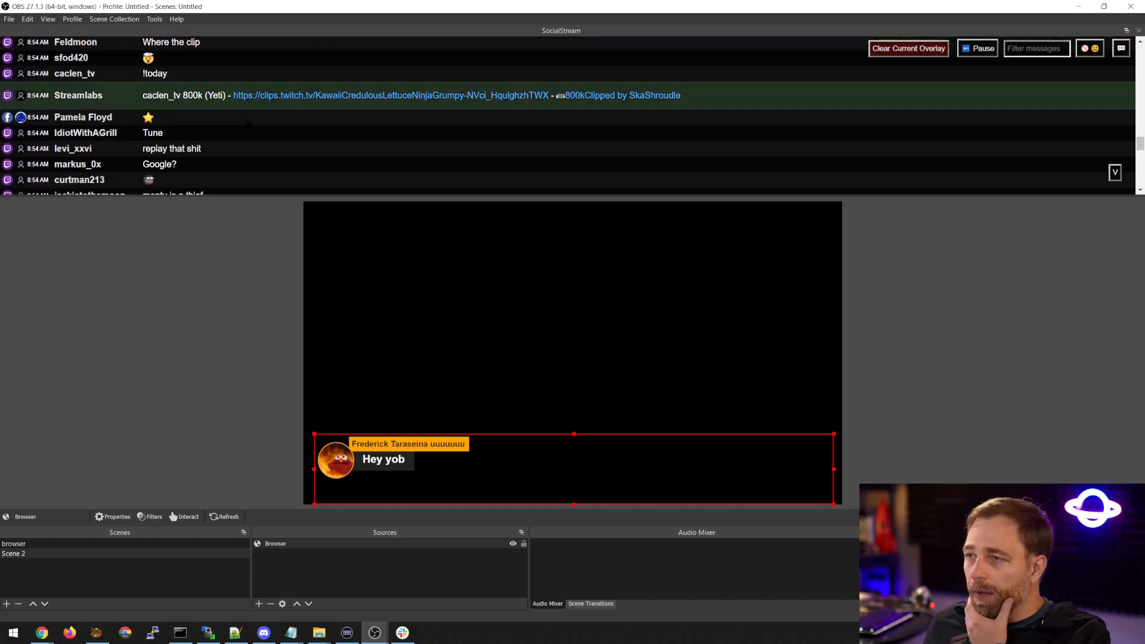
pyautogui.scroll(-2, 238, 123)
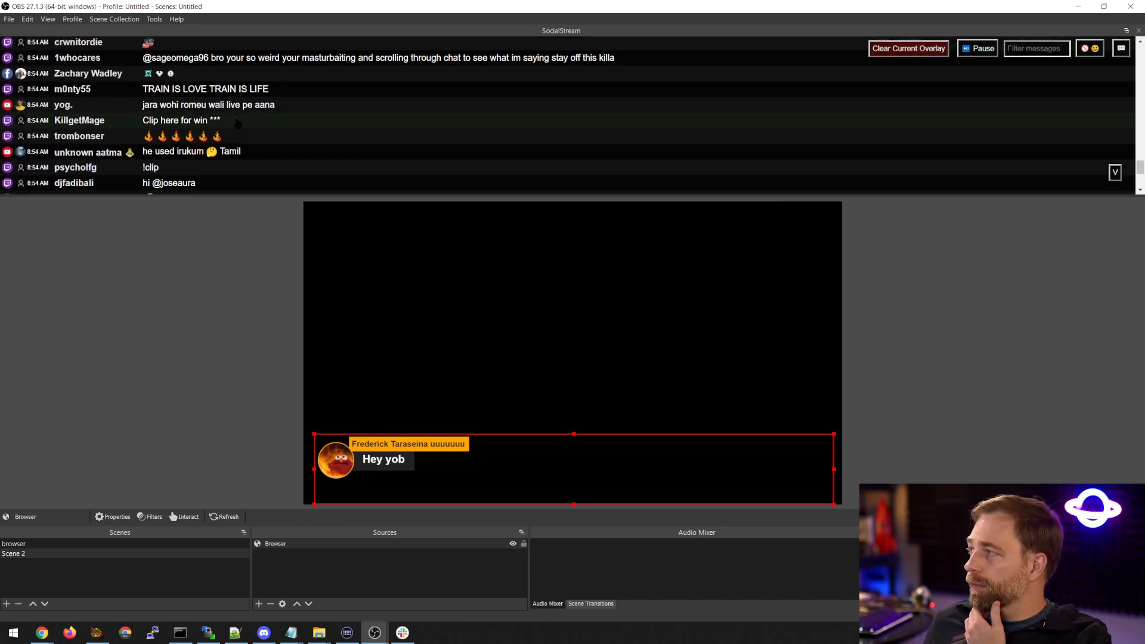
pyautogui.scroll(-3, 238, 122)
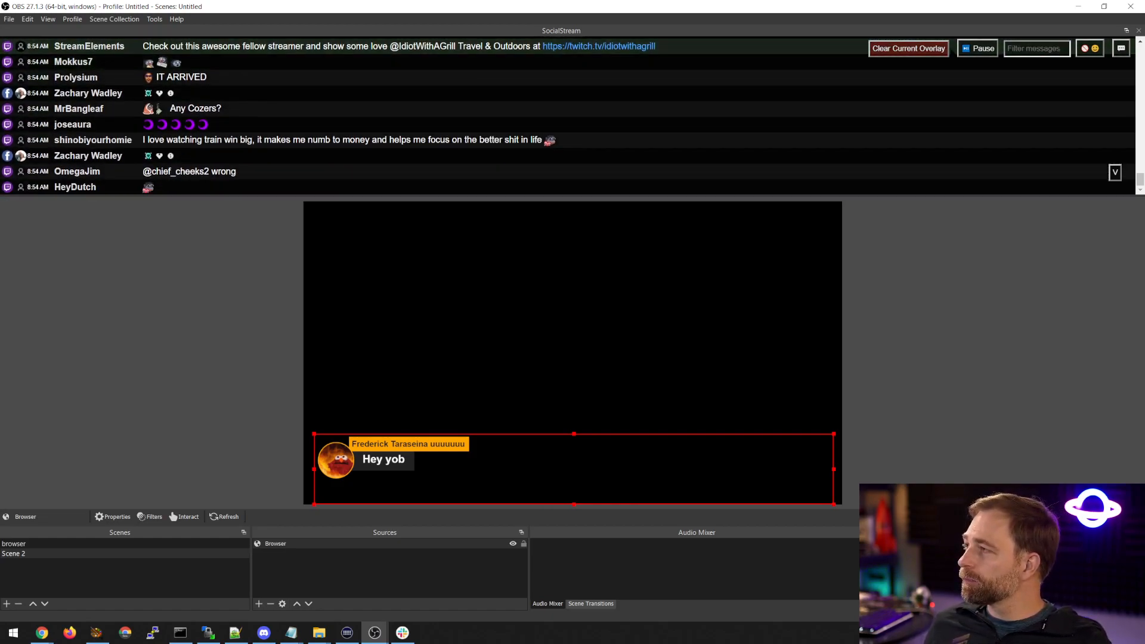
pyautogui.click(906, 50)
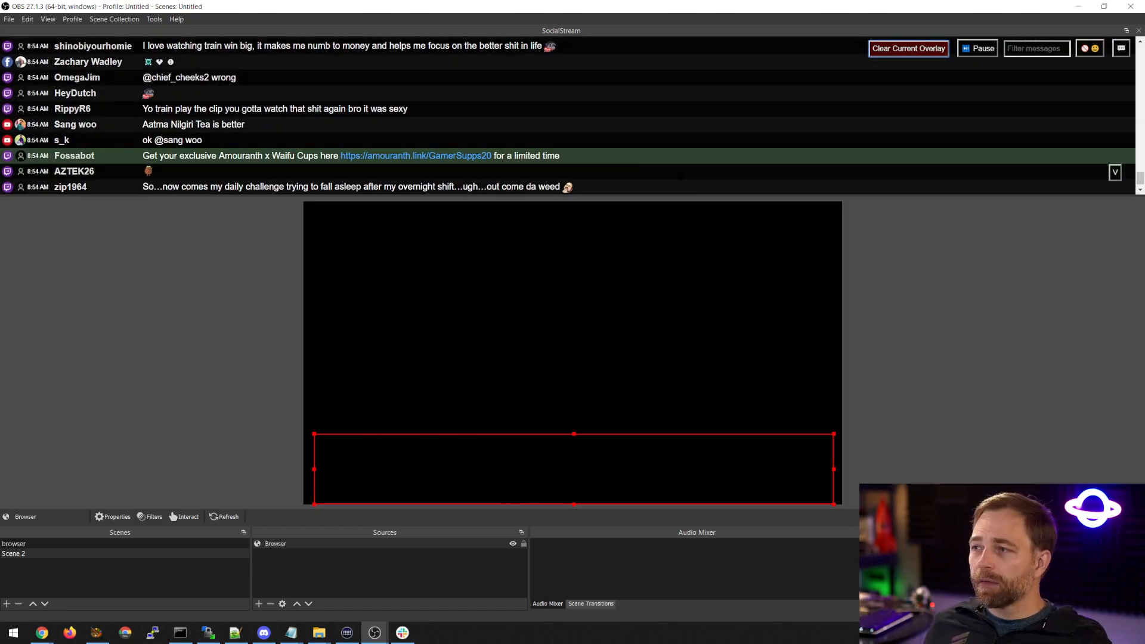
pyautogui.scroll(5, 516, 164)
pyautogui.click(513, 166)
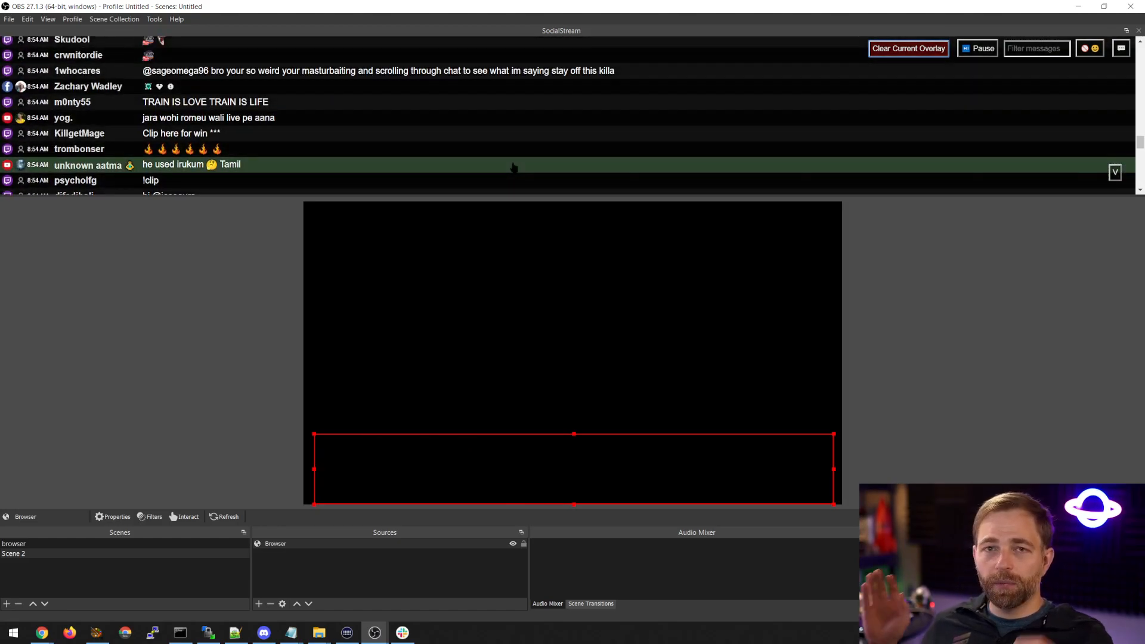
pyautogui.scroll(-5, 501, 155)
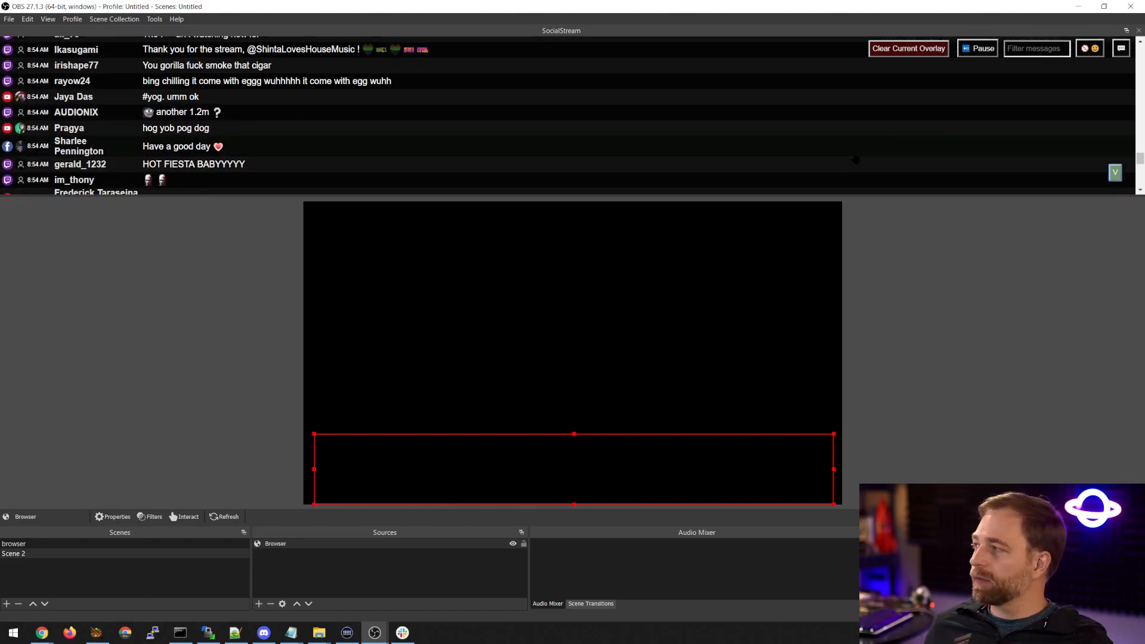
pyautogui.scroll(-5, 830, 165)
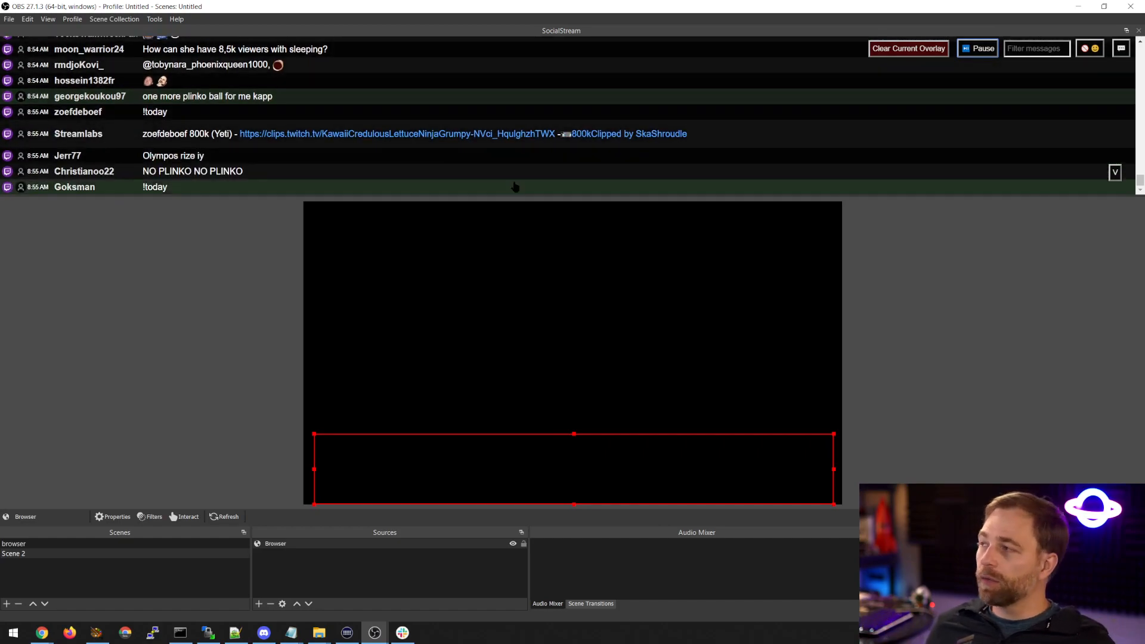
# Filter the SocialStream dock's messages by "hello" and "we" in turn, ending with the filter set to "hi".
pyautogui.click(1018, 49)
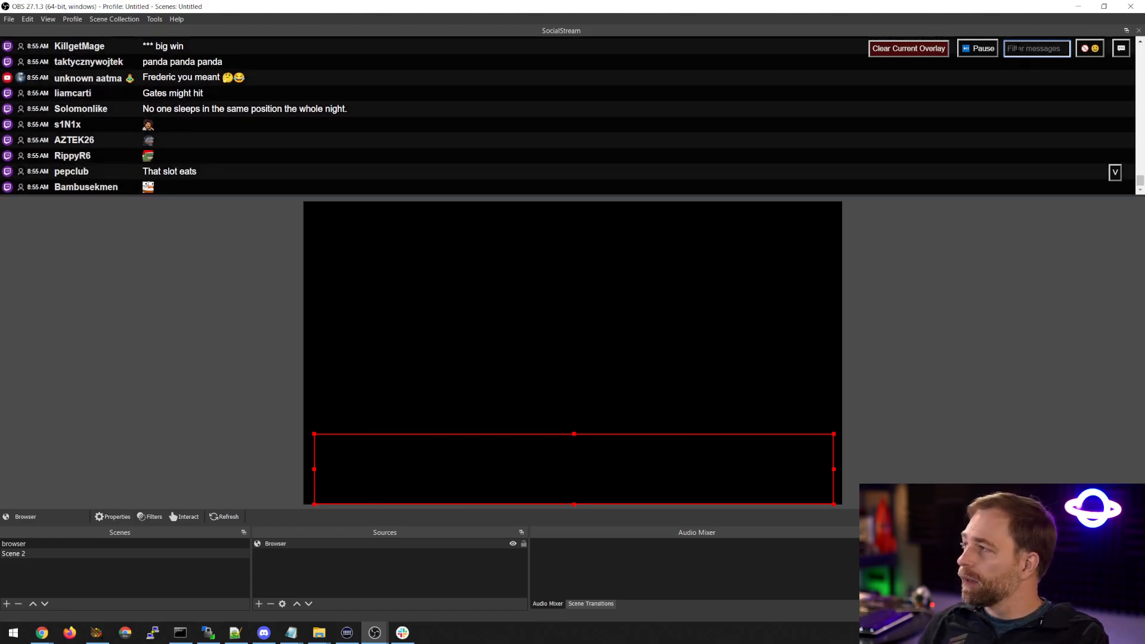
pyautogui.write('hello')
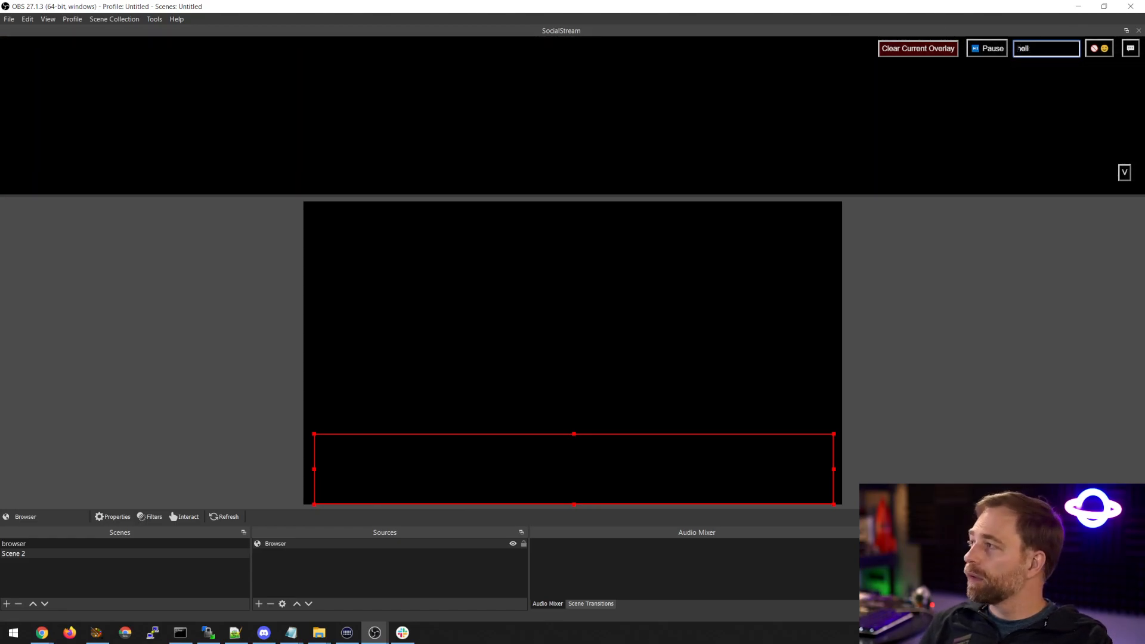
pyautogui.press('BackSpace')
pyautogui.press('BackSpace')
pyautogui.press('BackSpace')
pyautogui.press('BackSpace')
pyautogui.press('BackSpace')
pyautogui.write('we')
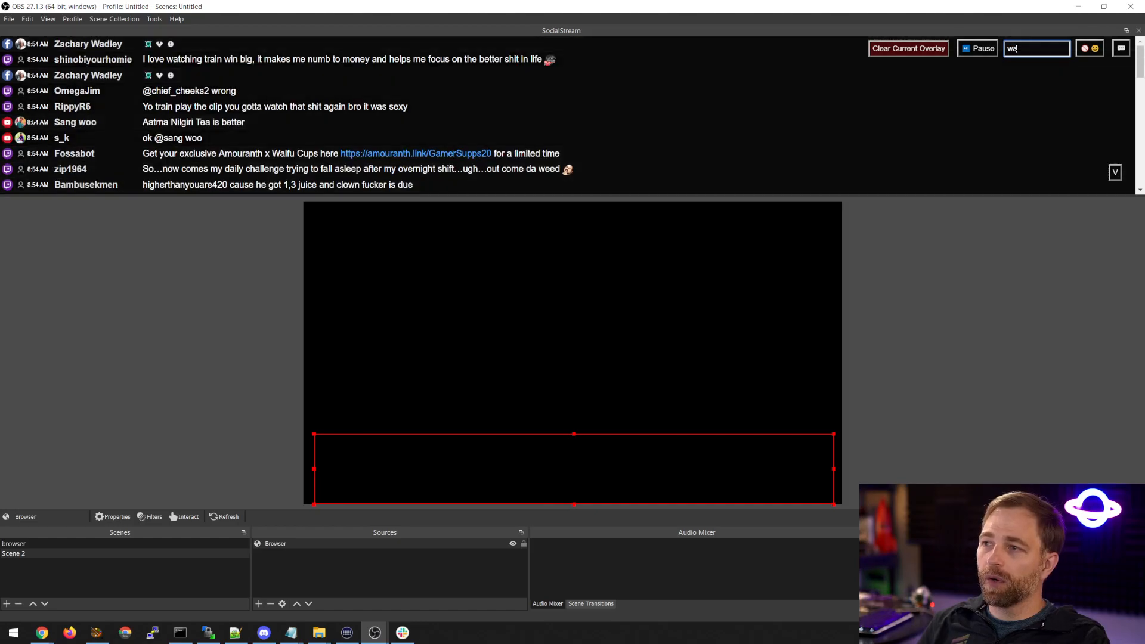
pyautogui.press('BackSpace')
pyautogui.press('BackSpace')
pyautogui.write('hi')
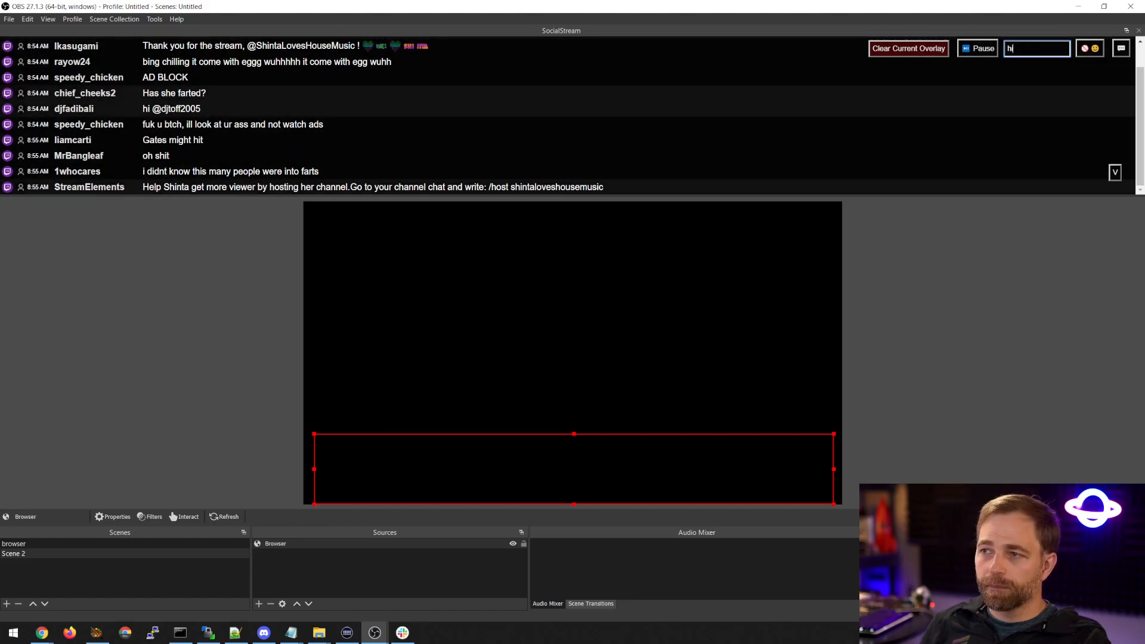
# Filter the SocialStream dock's messages by "hello" and empty the filter again.
pyautogui.press('BackSpace')
pyautogui.write('ello')
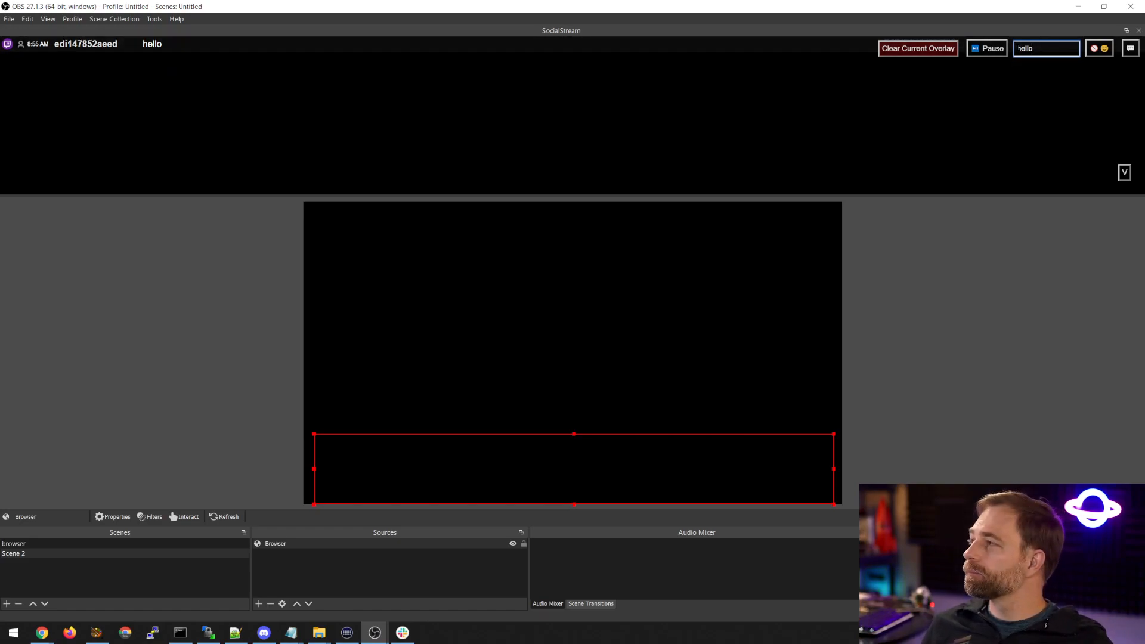
pyautogui.write('o')
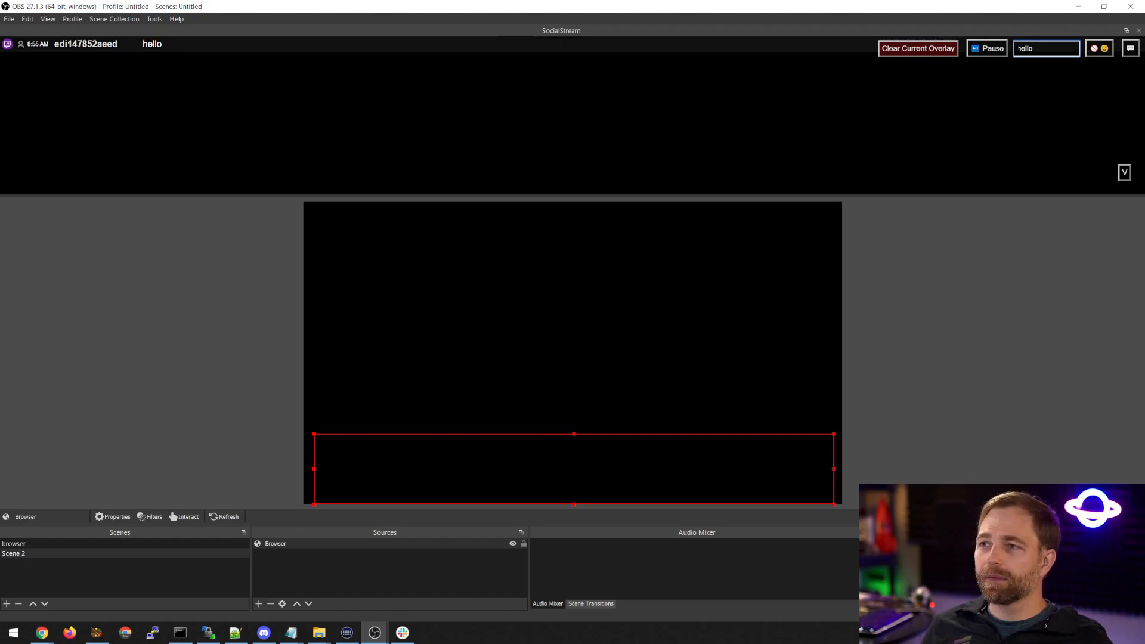
pyautogui.press('BackSpace')
pyautogui.press('BackSpace')
pyautogui.press('BackSpace')
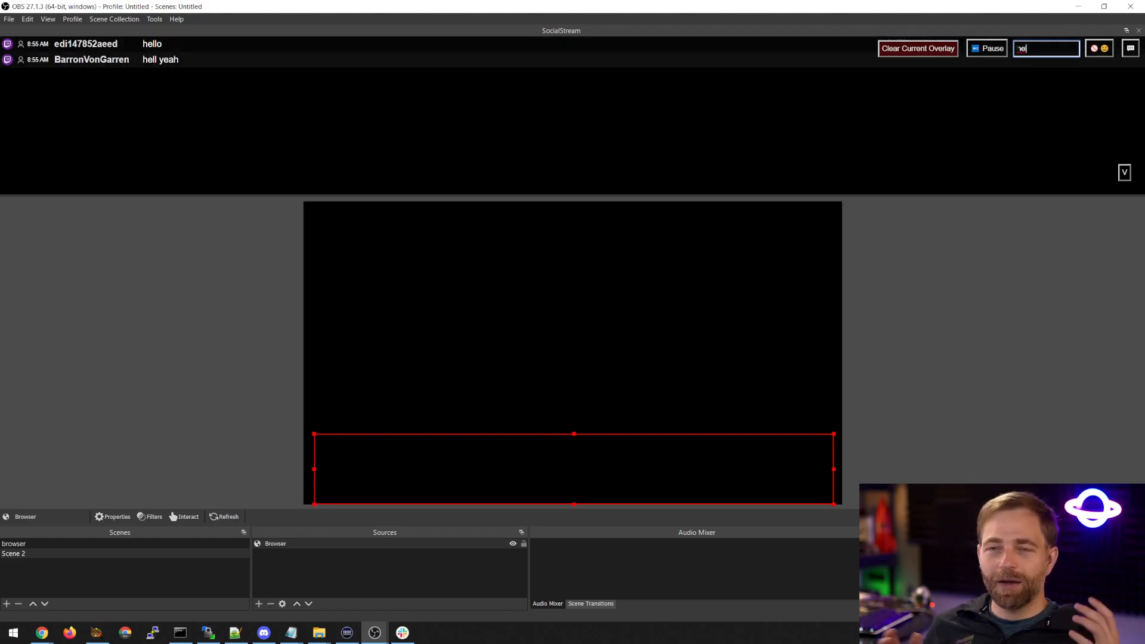
pyautogui.press('BackSpace')
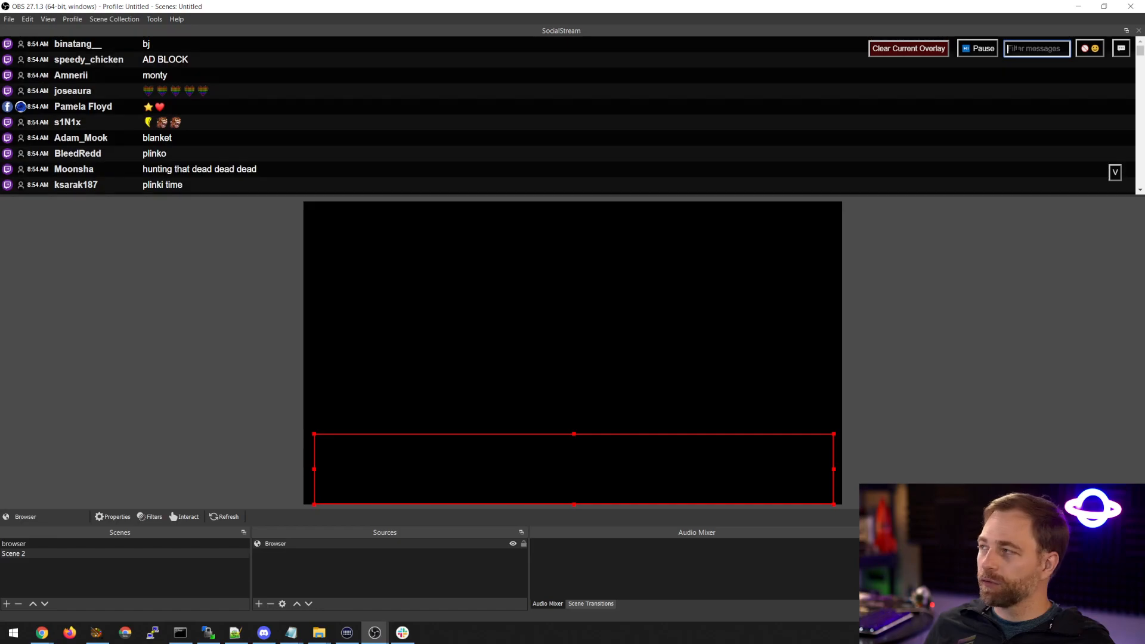
# Filter the SocialStream dock's messages by "plinko" and clear the filter text.
pyautogui.write('pl')
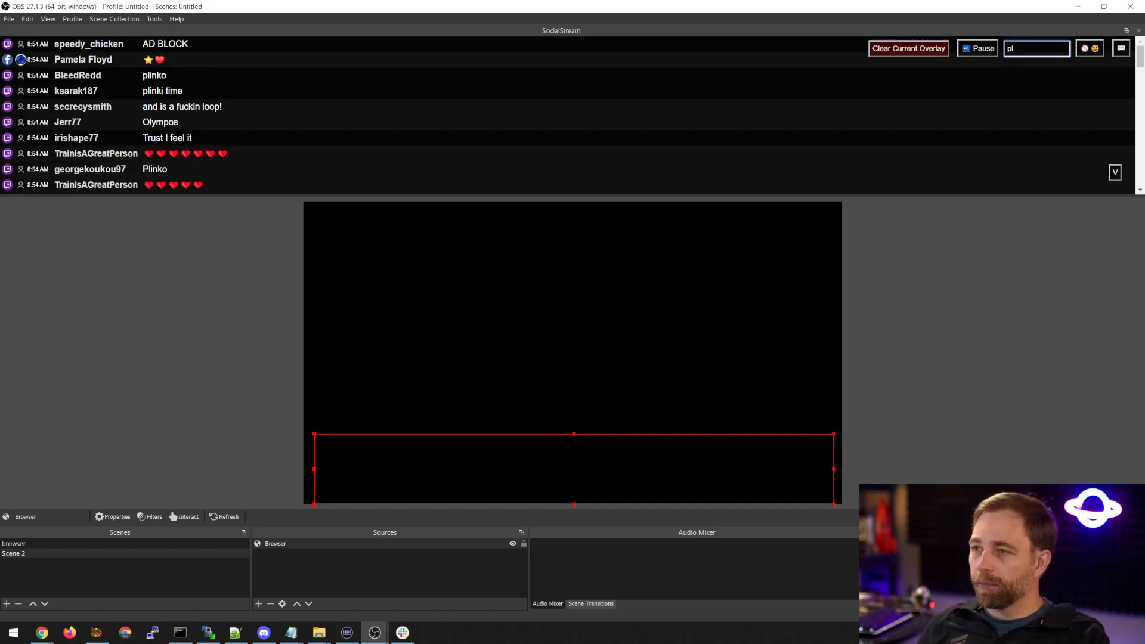
pyautogui.write('iko')
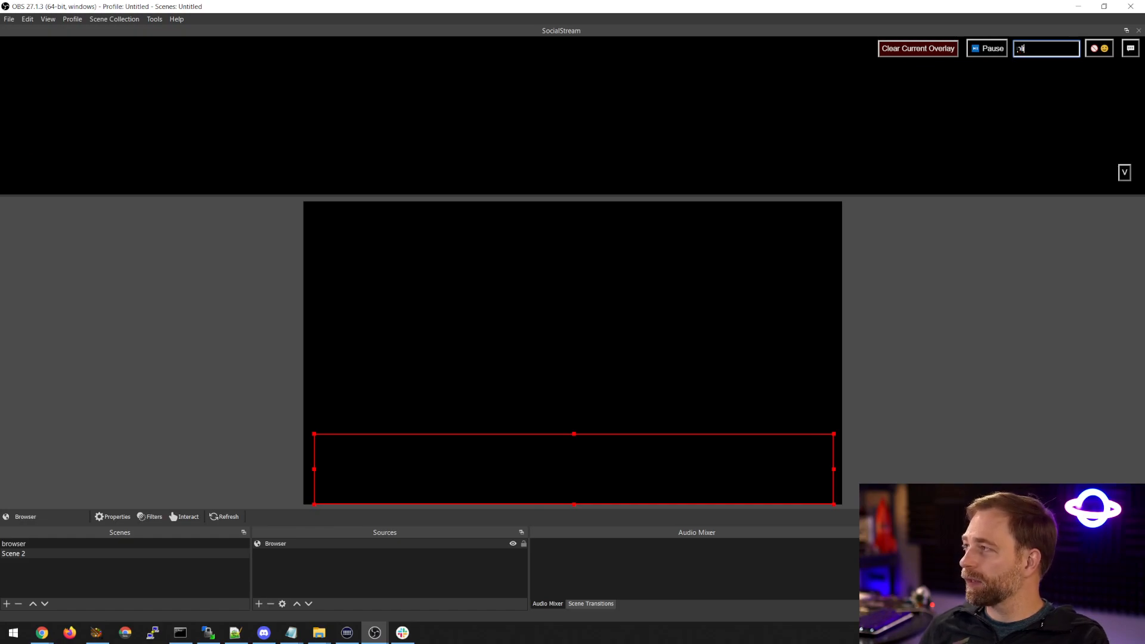
pyautogui.press('BackSpace')
pyautogui.write('o')
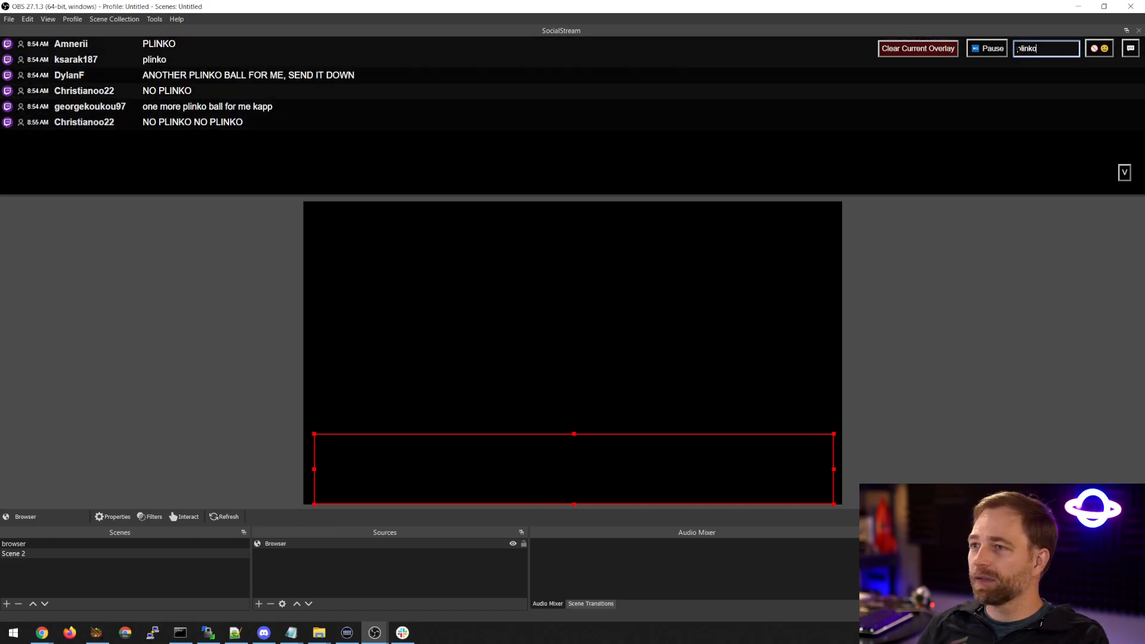
pyautogui.press('BackSpace')
pyautogui.press('BackSpace')
pyautogui.press('BackSpace')
pyautogui.press('BackSpace')
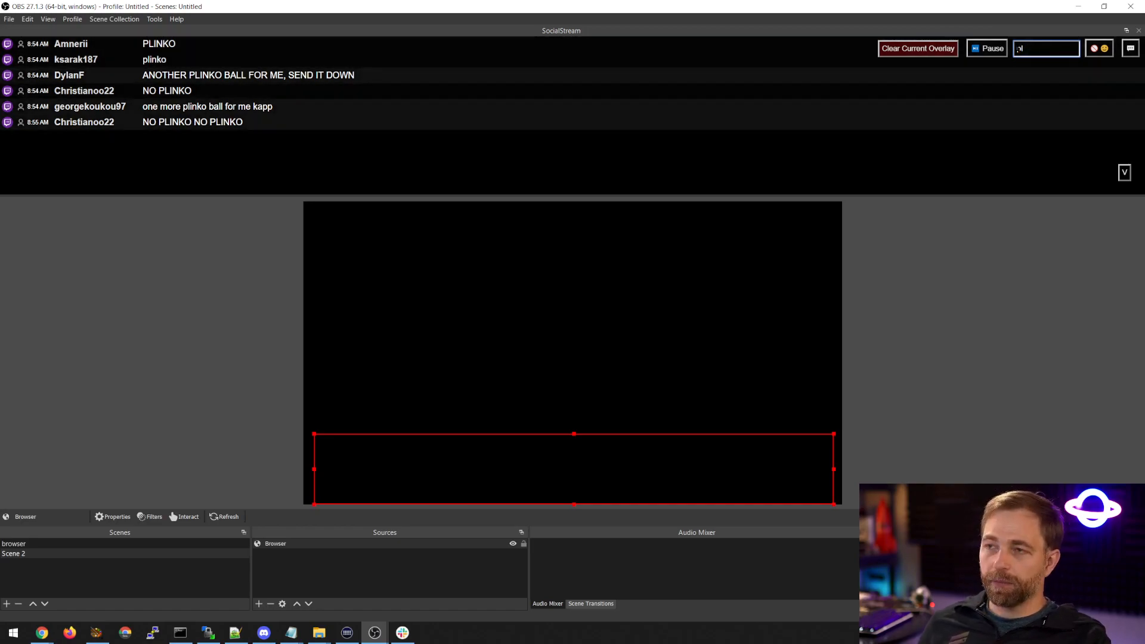
pyautogui.press('BackSpace')
pyautogui.press('BackSpace')
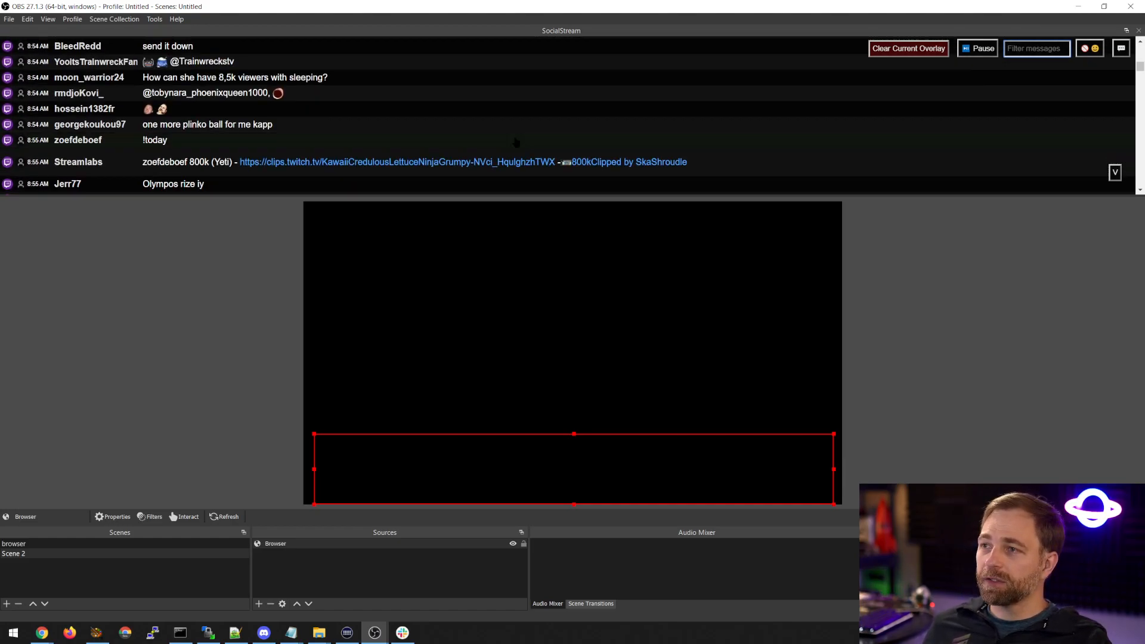
# Hide emoji-only messages in the SocialStream dock, look through the chat, and turn that emoji filter off again.
pyautogui.scroll(-5, 516, 142)
pyautogui.scroll(3, 514, 144)
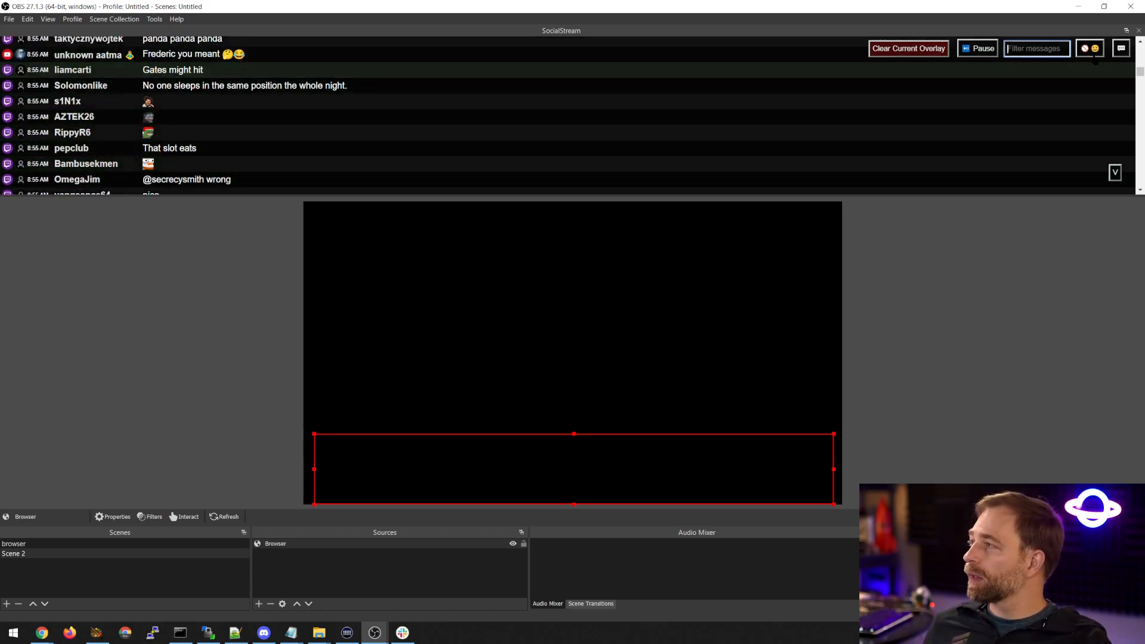
pyautogui.click(1089, 51)
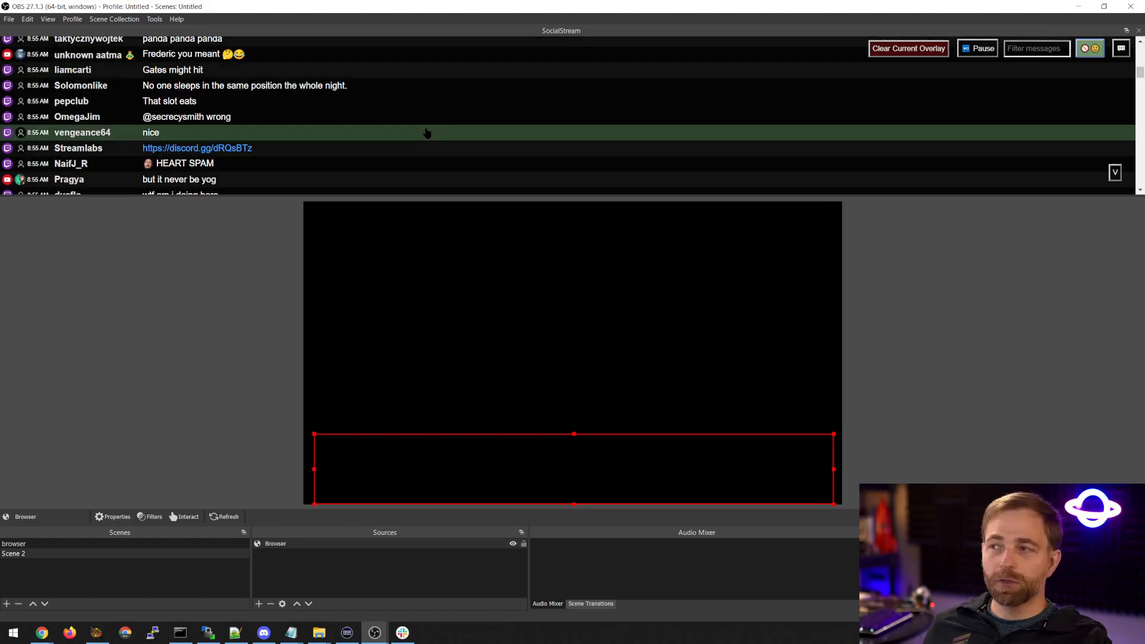
pyautogui.scroll(-5, 427, 136)
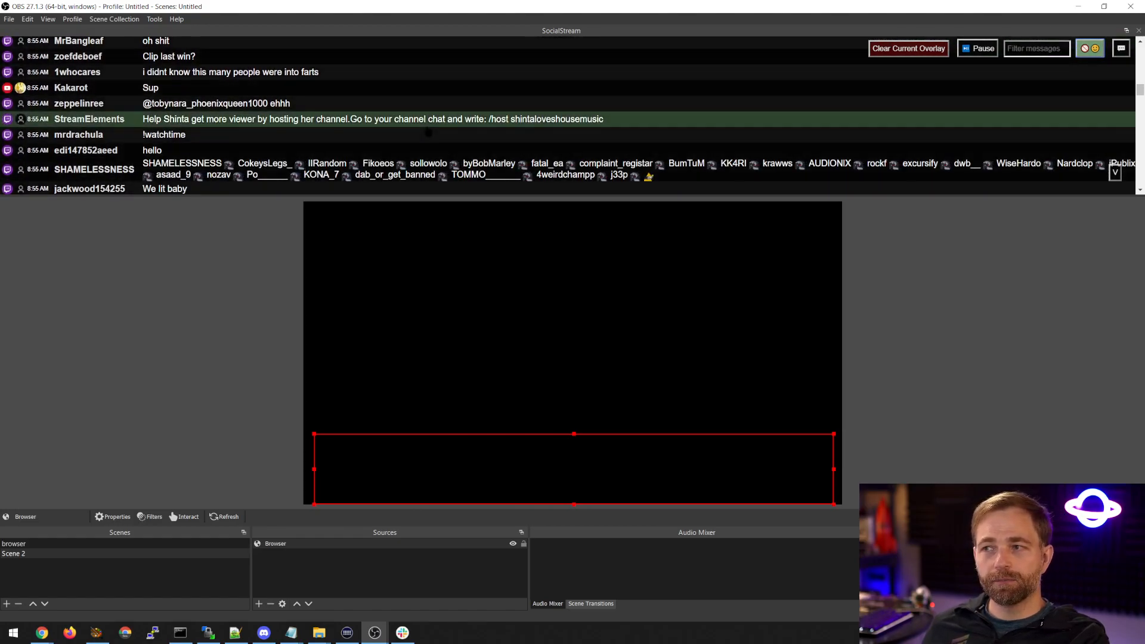
pyautogui.scroll(-5, 426, 143)
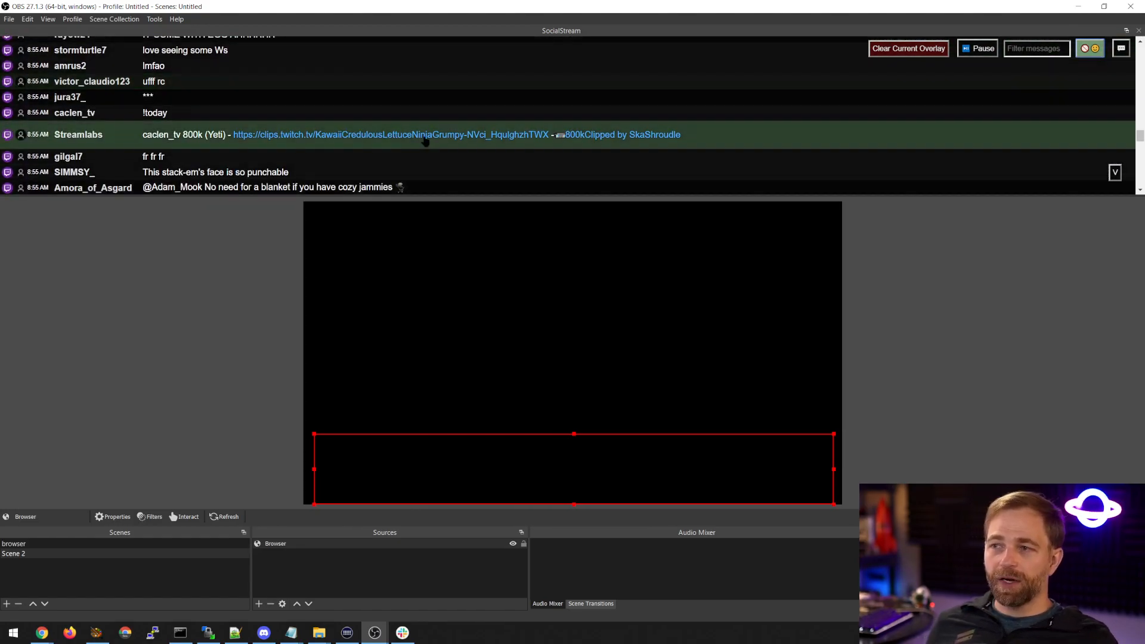
pyautogui.scroll(-5, 399, 155)
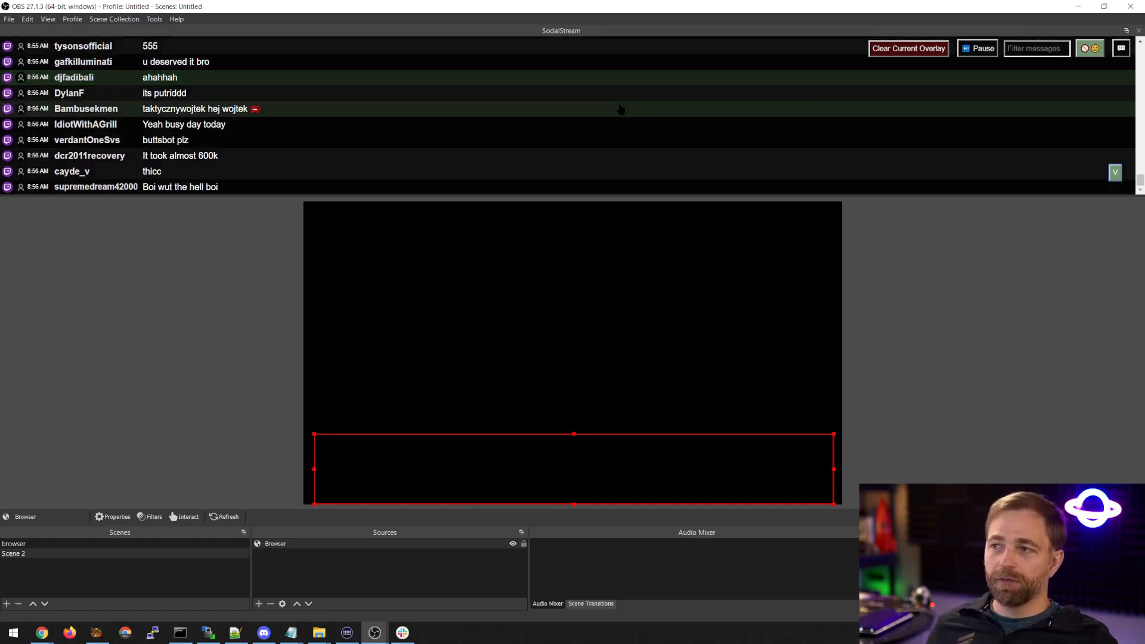
pyautogui.click(1090, 52)
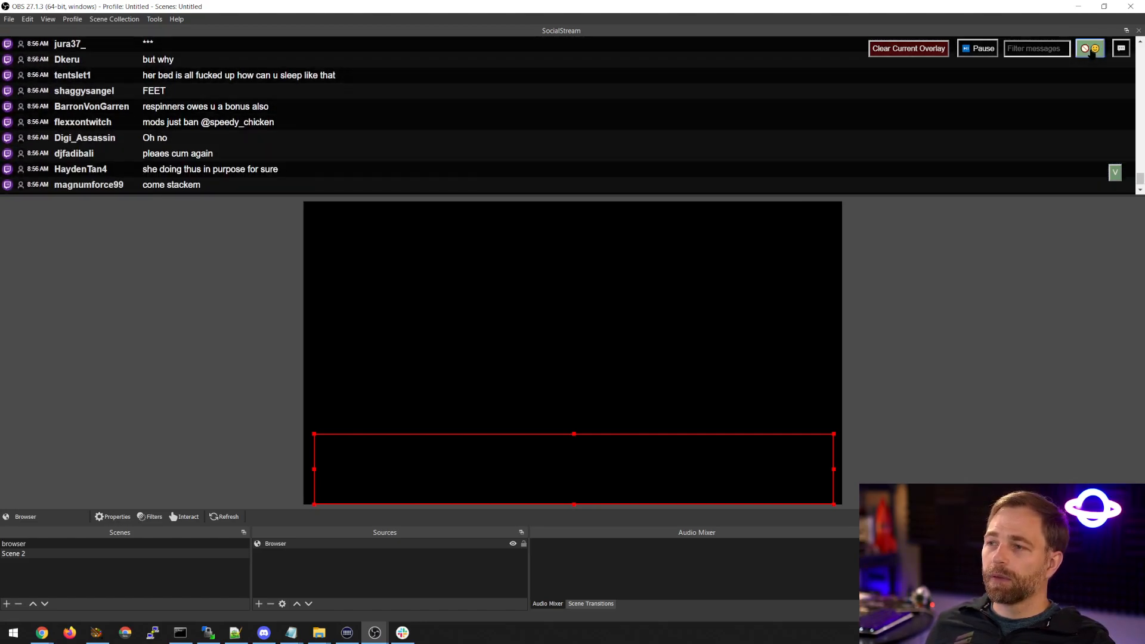
pyautogui.scroll(4, 417, 140)
pyautogui.scroll(-5, 412, 140)
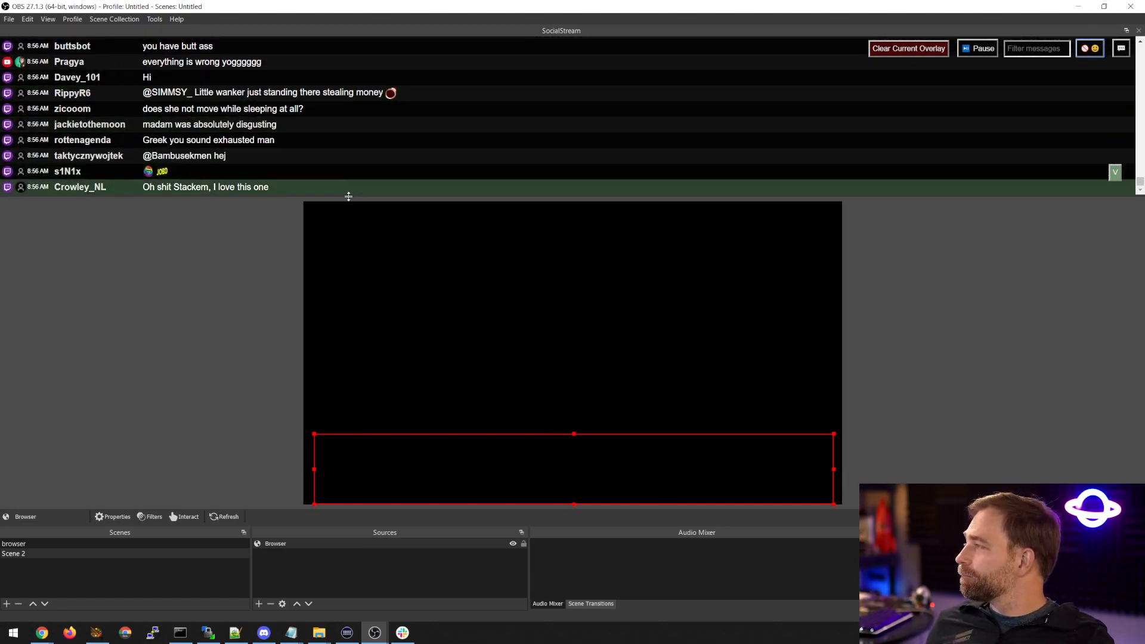
# Open and cancel the prompt for messaging all chats, and feature the Twitch message "come on betch" in the overlay.
pyautogui.click(1121, 49)
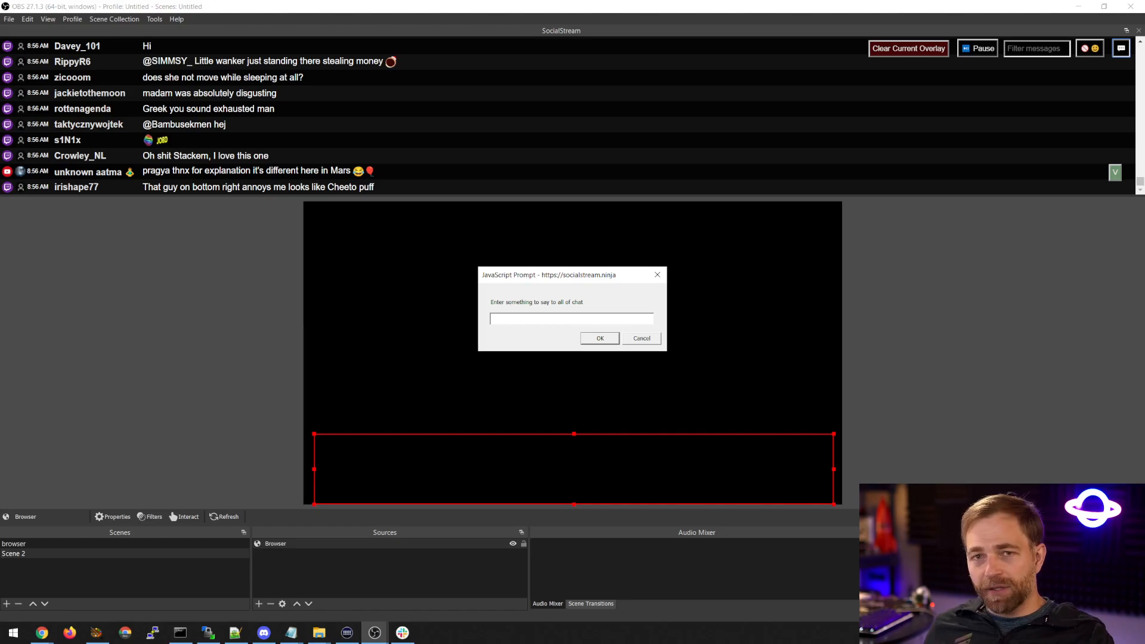
pyautogui.click(641, 340)
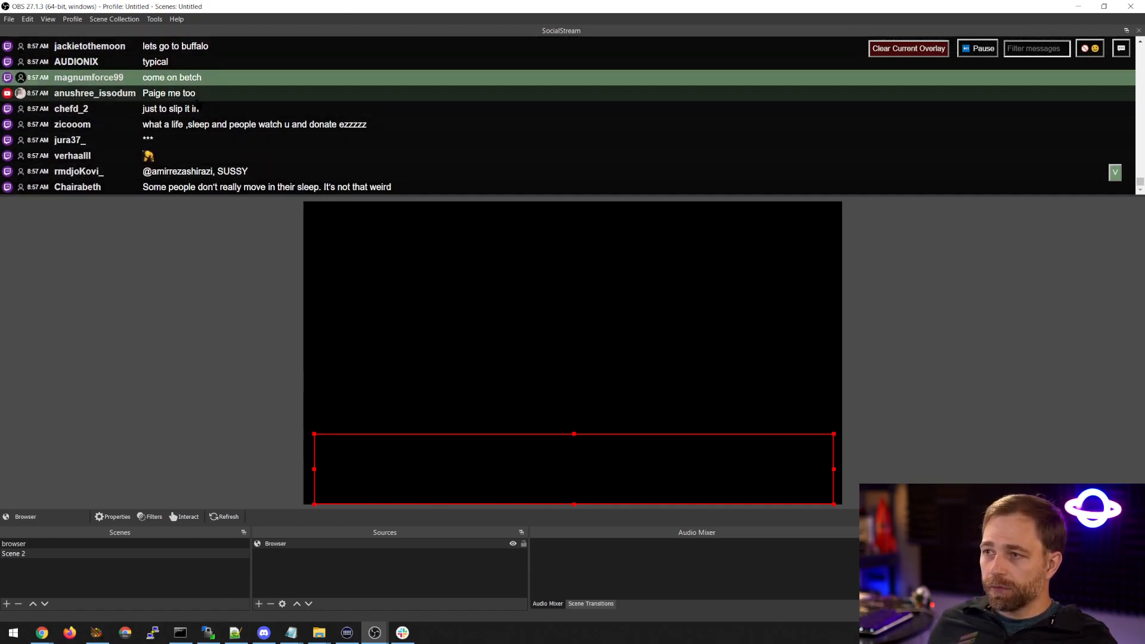
pyautogui.click(21, 62)
# Switch to Chrome and, in the Social Stream extension, enable Hide source icon, Hide timestamp and Compact Mode for the dockable chat link.
pyautogui.moveTo(281, 9); pyautogui.dragTo(1144, 227)
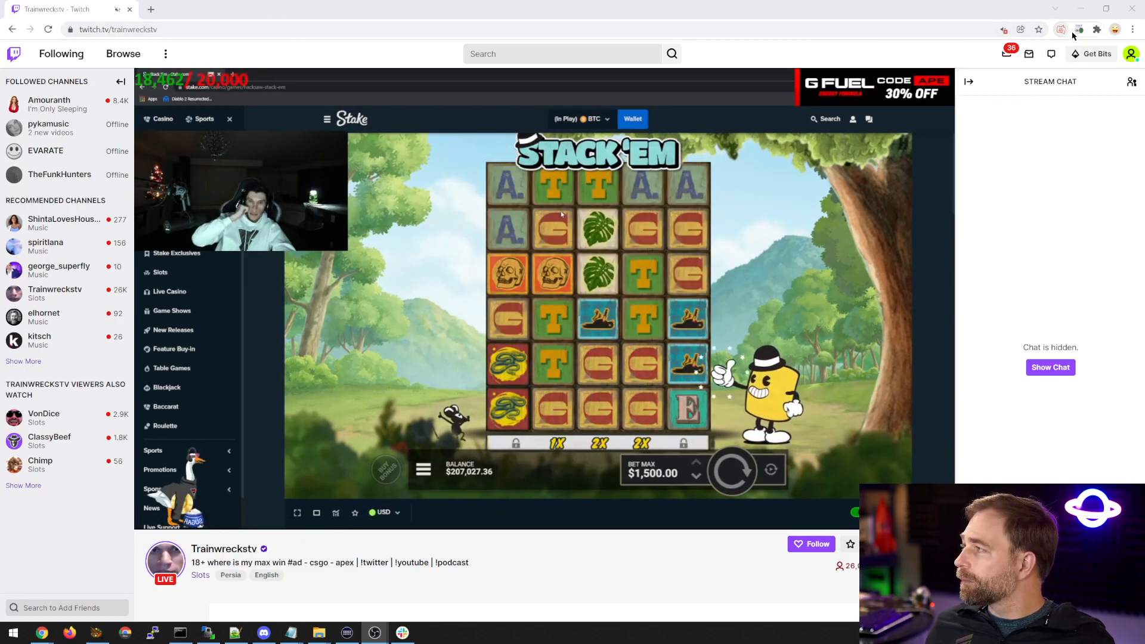
pyautogui.click(1076, 30)
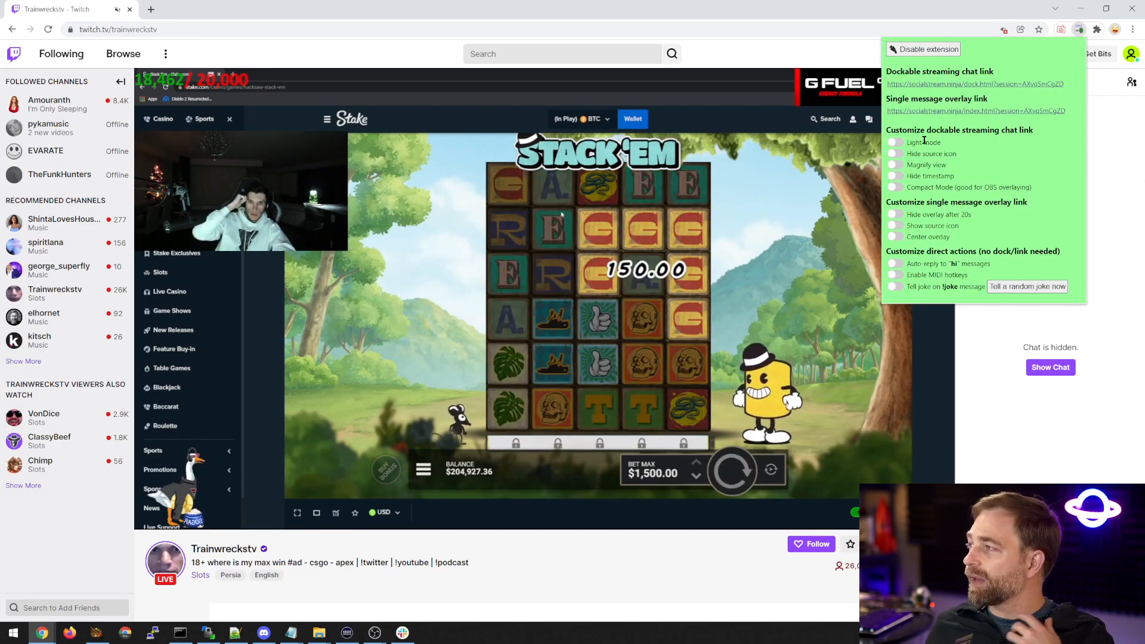
pyautogui.click(894, 155)
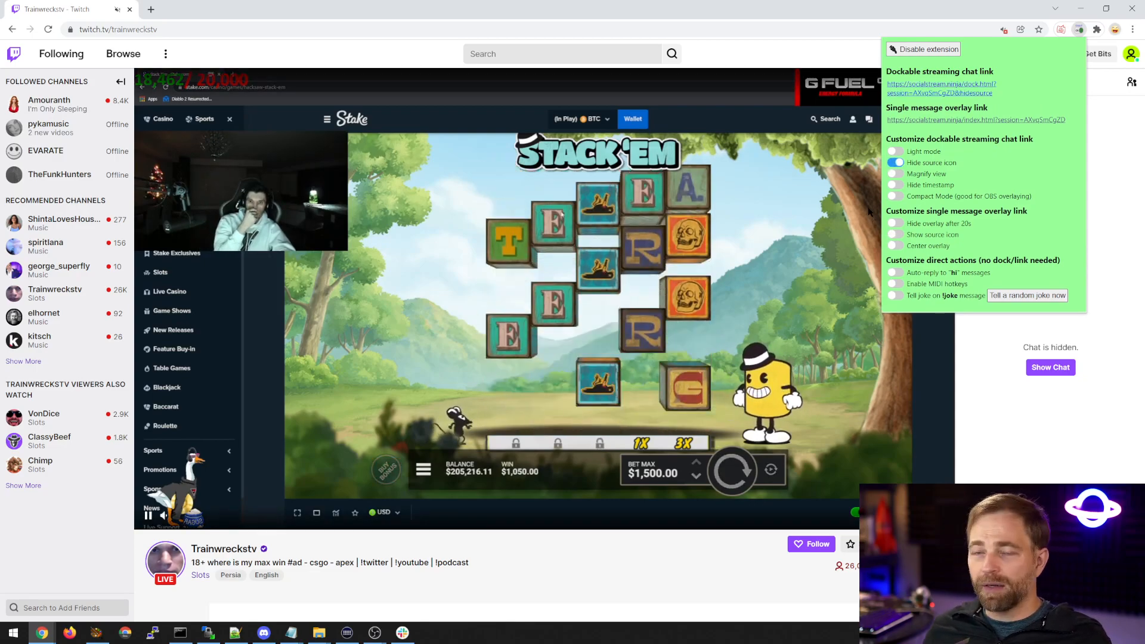
pyautogui.click(894, 174)
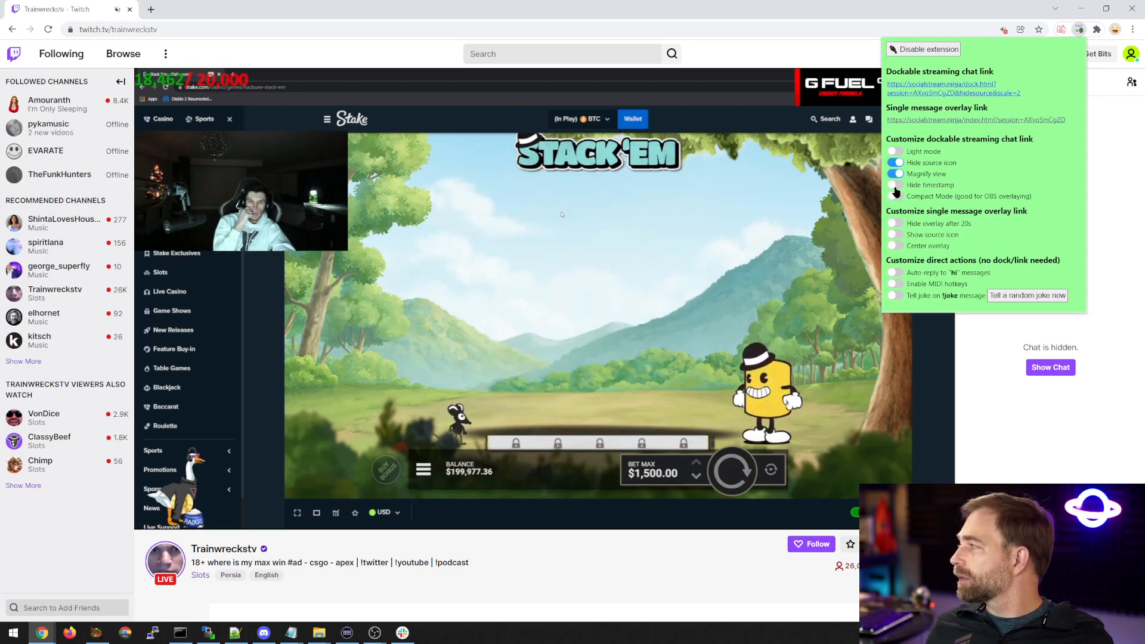
pyautogui.click(895, 174)
pyautogui.click(894, 185)
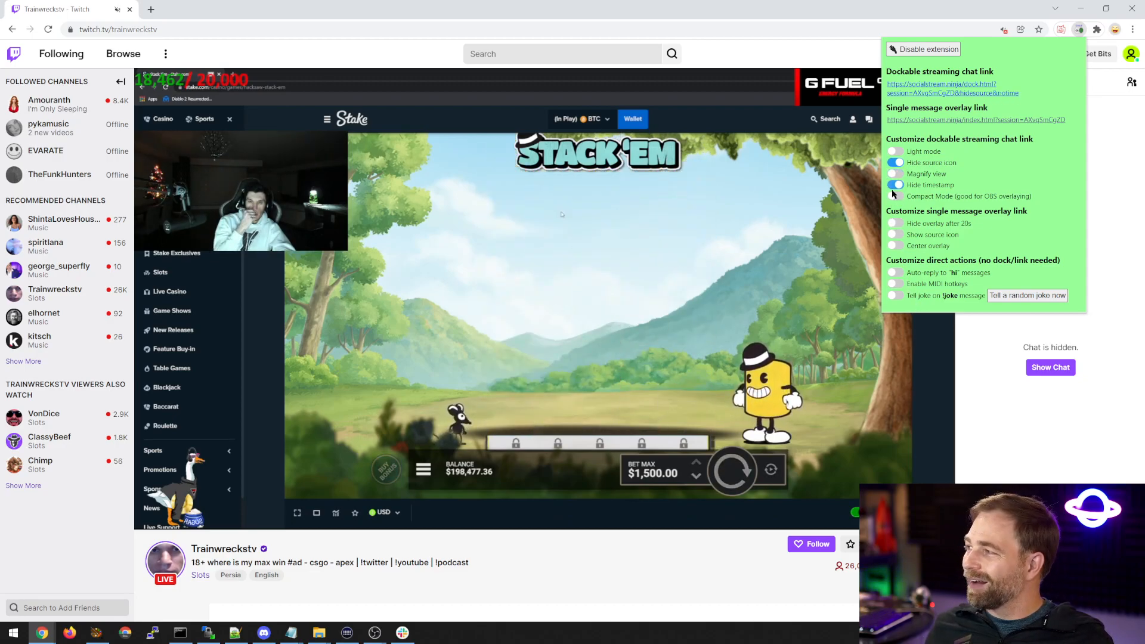
pyautogui.click(897, 199)
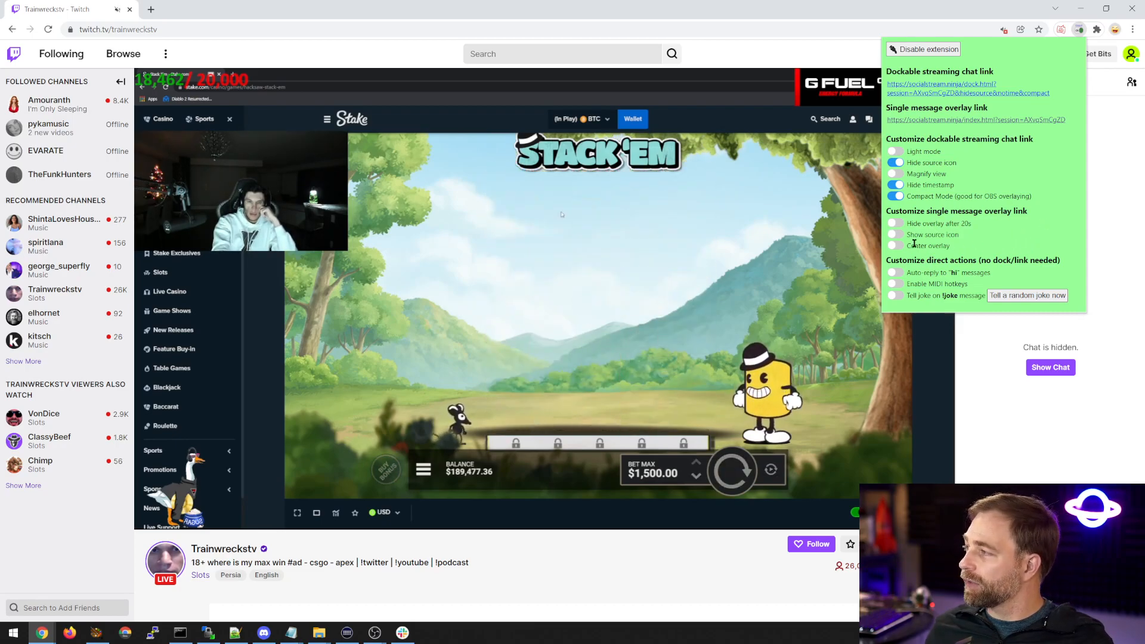
# Enable Hide overlay after 20s, Show source icon and Center overlay for the single message overlay link.
pyautogui.click(895, 224)
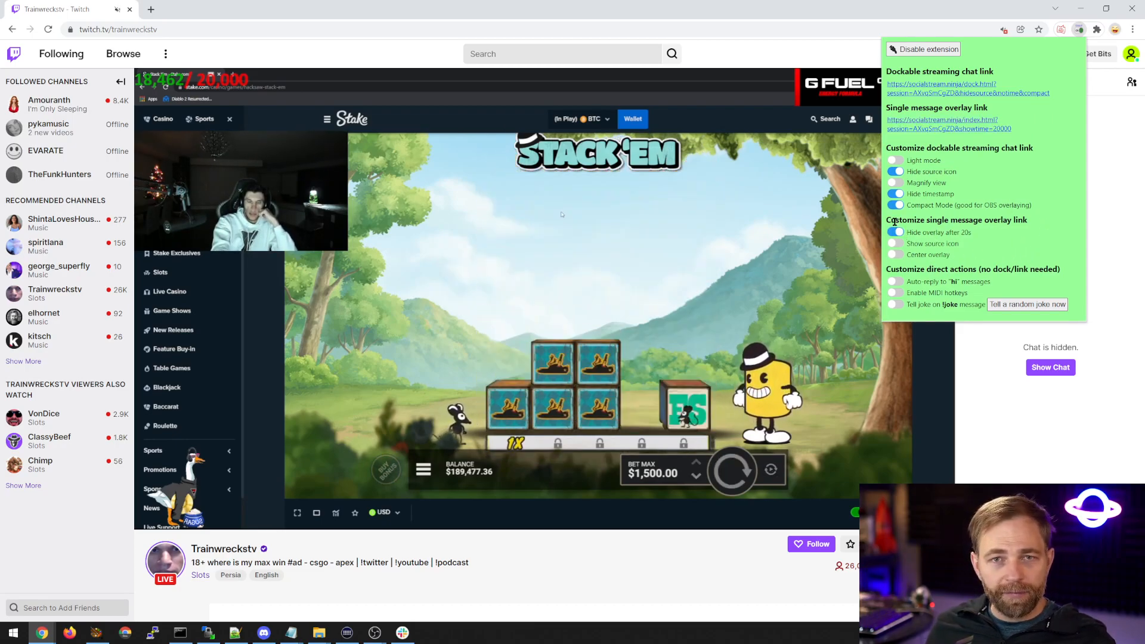
pyautogui.click(896, 243)
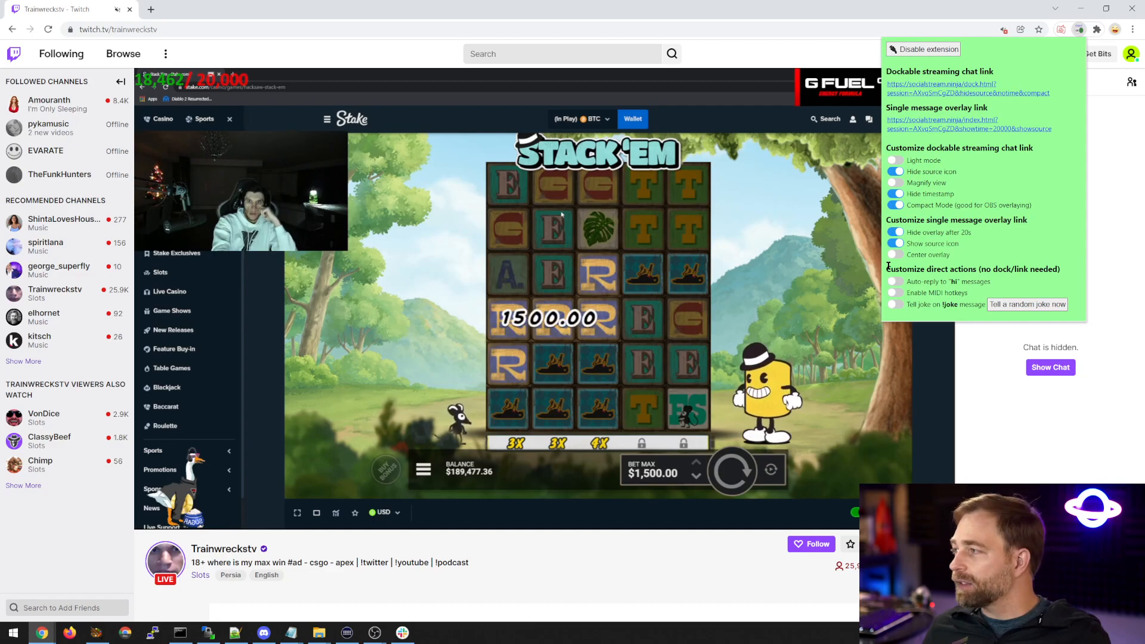
pyautogui.click(897, 258)
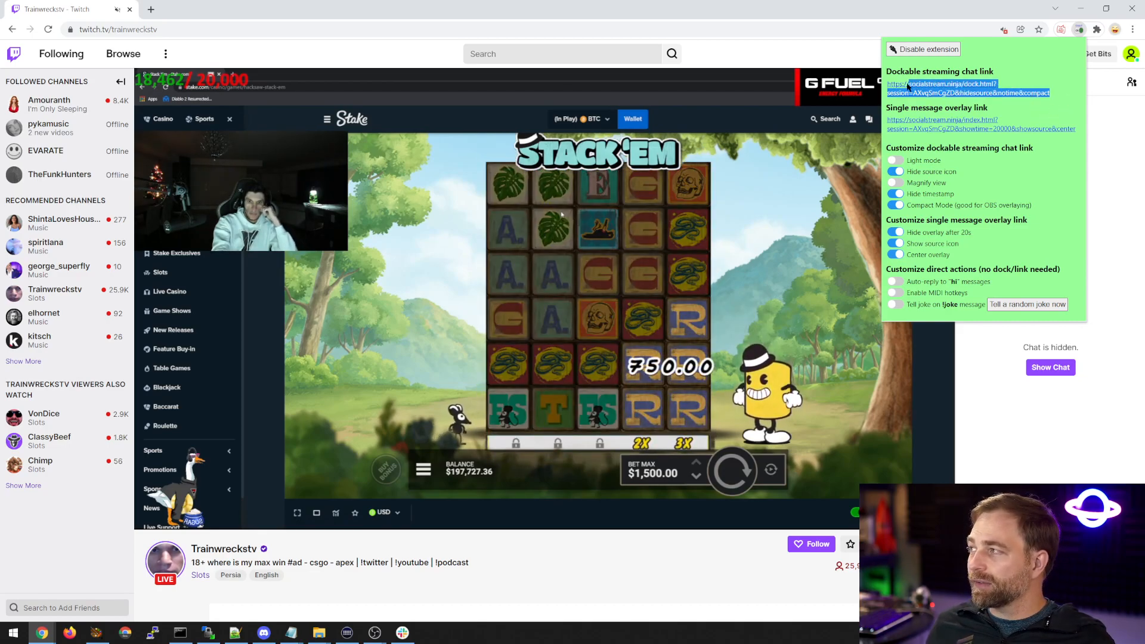
# Copy the customized dockable streaming chat link and bring the OBS window back over the browser.
pyautogui.moveTo(910, 87); pyautogui.dragTo(887, 84)
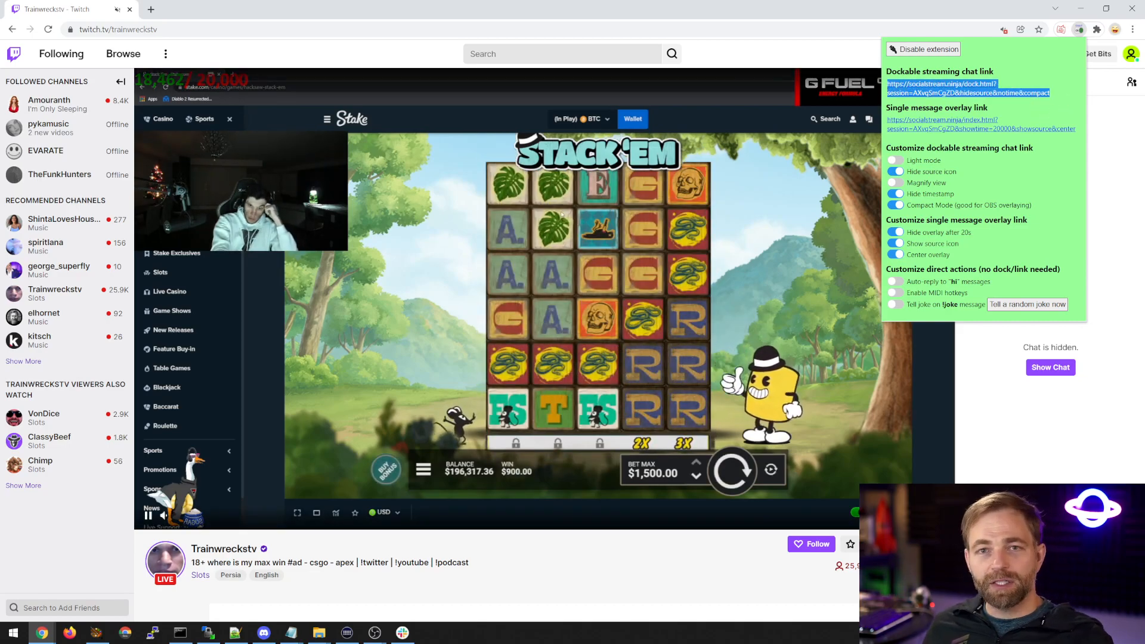
pyautogui.moveTo(1144, 179); pyautogui.dragTo(314, 64)
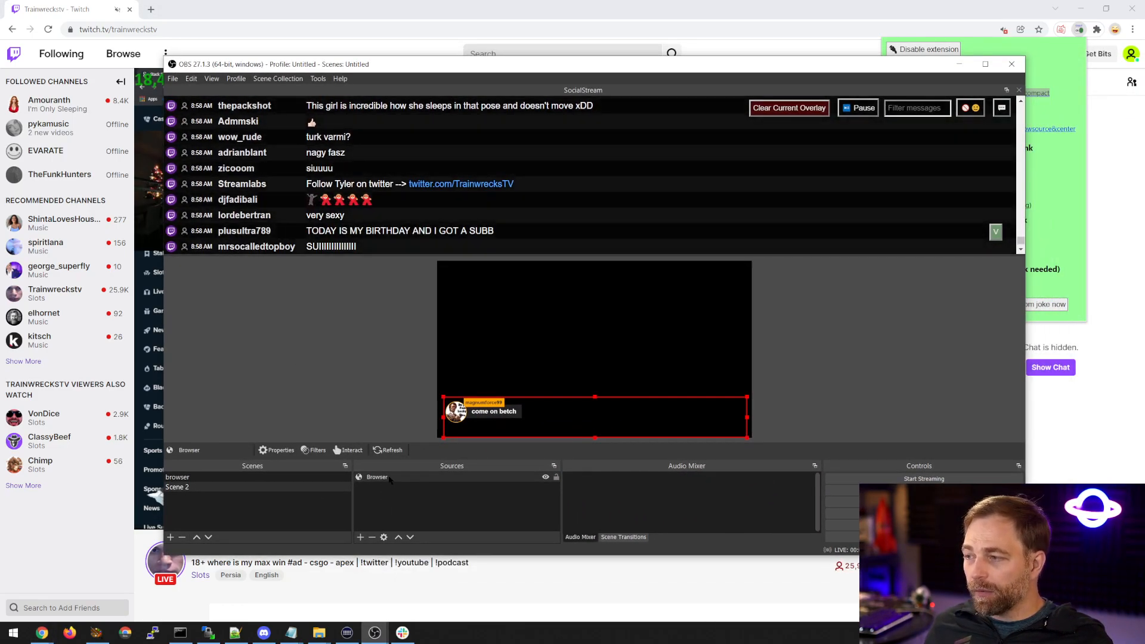
pyautogui.doubleClick(390, 480)
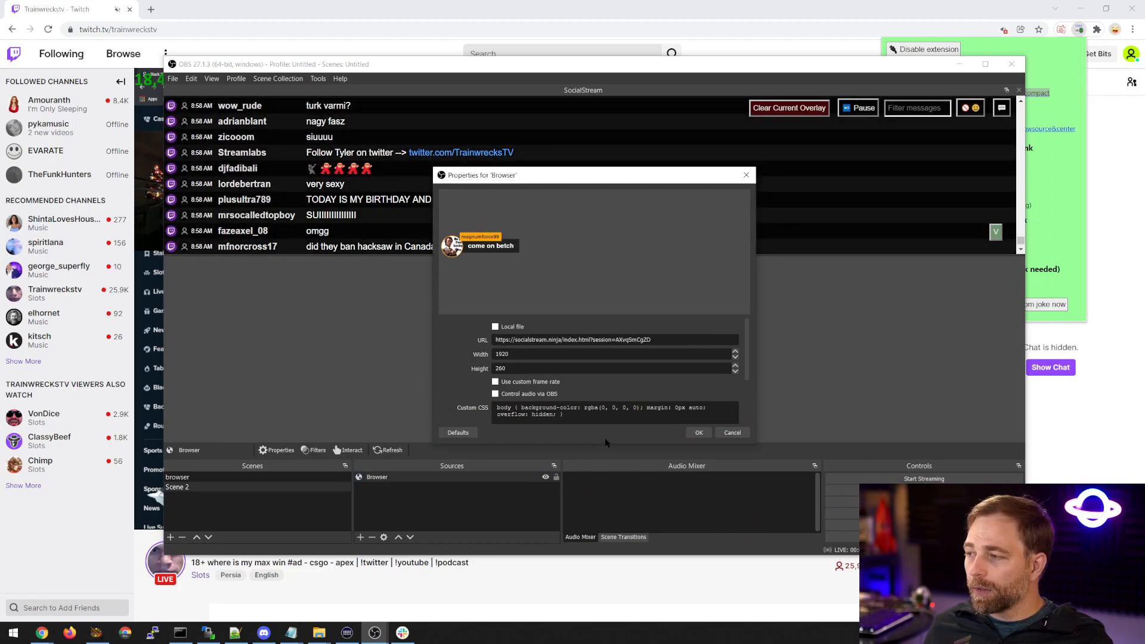
pyautogui.click(731, 433)
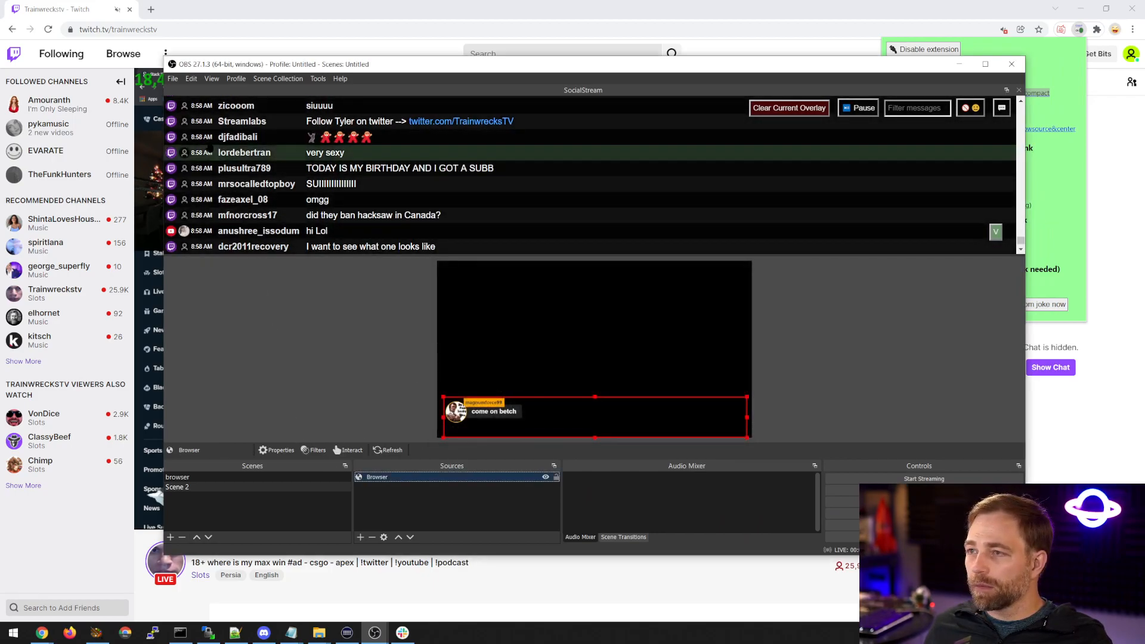
# Replace the SocialStream custom browser dock's URL with the copied link, apply it and close the dock settings.
pyautogui.click(213, 79)
pyautogui.moveTo(262, 104)
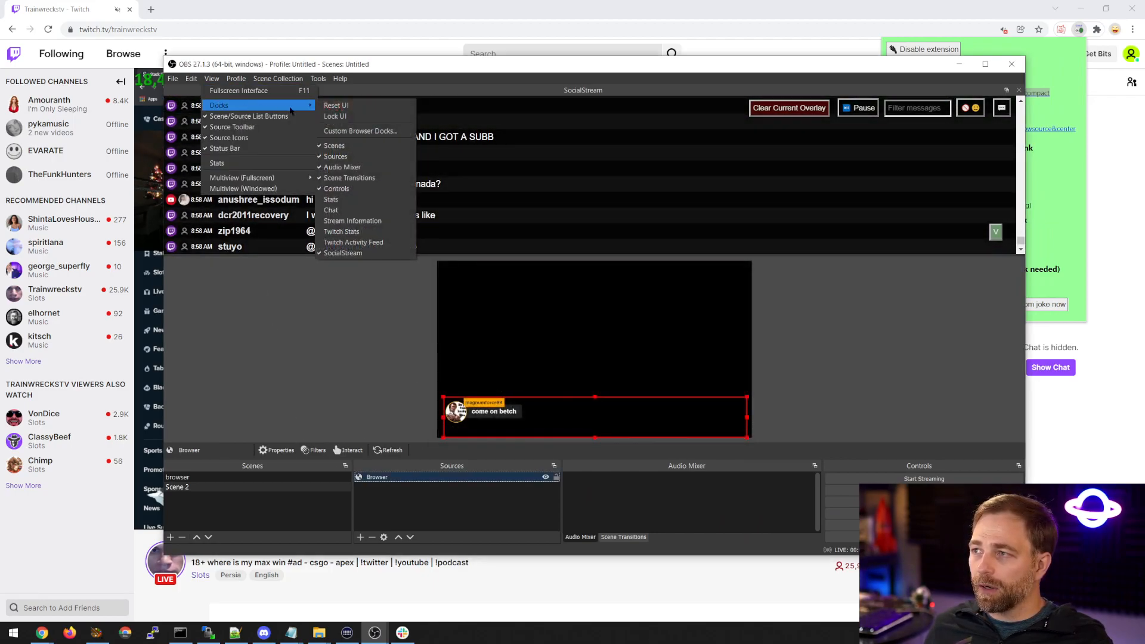
pyautogui.click(352, 131)
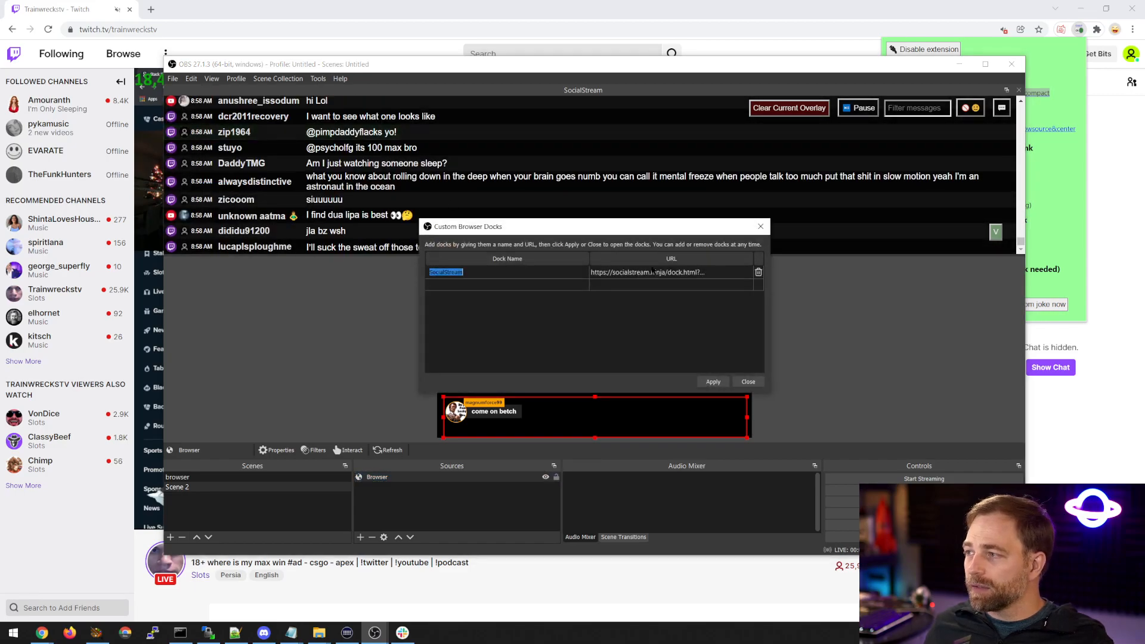
pyautogui.hotkey('ctrl', 'v')
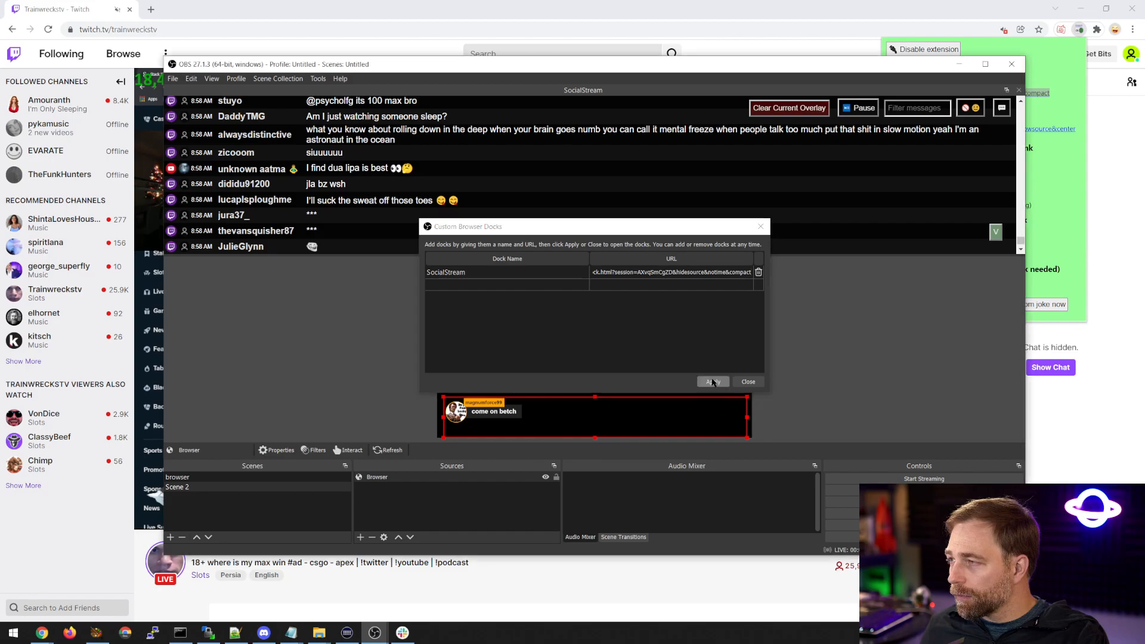
pyautogui.click(712, 382)
pyautogui.click(749, 382)
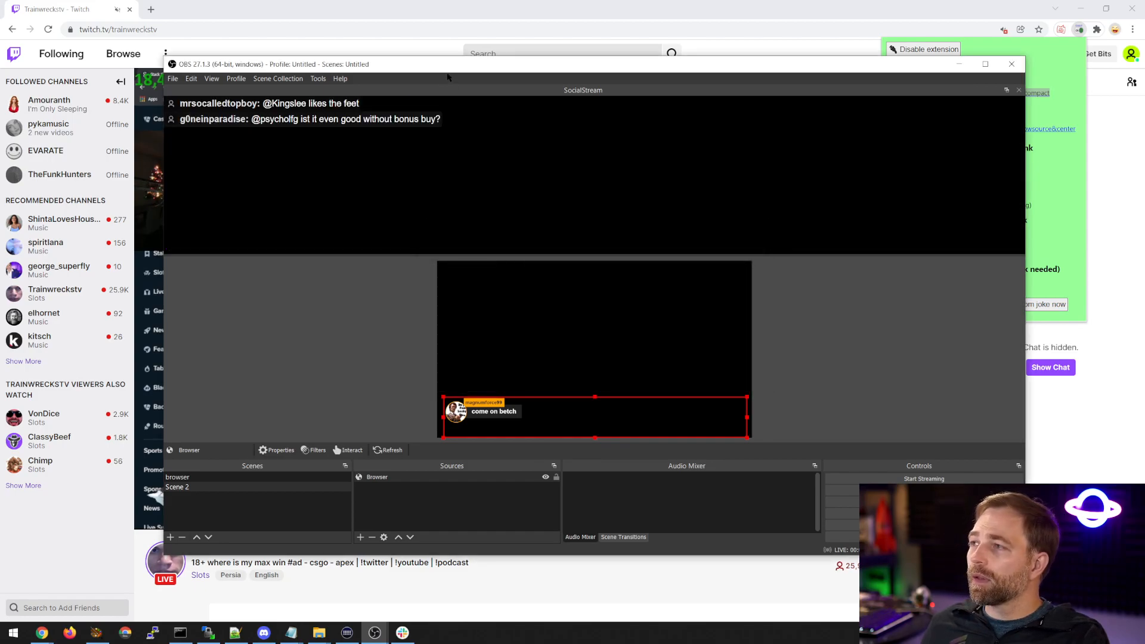
# Copy the customized single message overlay link from the Social Stream extension and bring the OBS window back over the browser.
pyautogui.moveTo(447, 74); pyautogui.dragTo(407, 162)
pyautogui.moveTo(1076, 132); pyautogui.dragTo(885, 118)
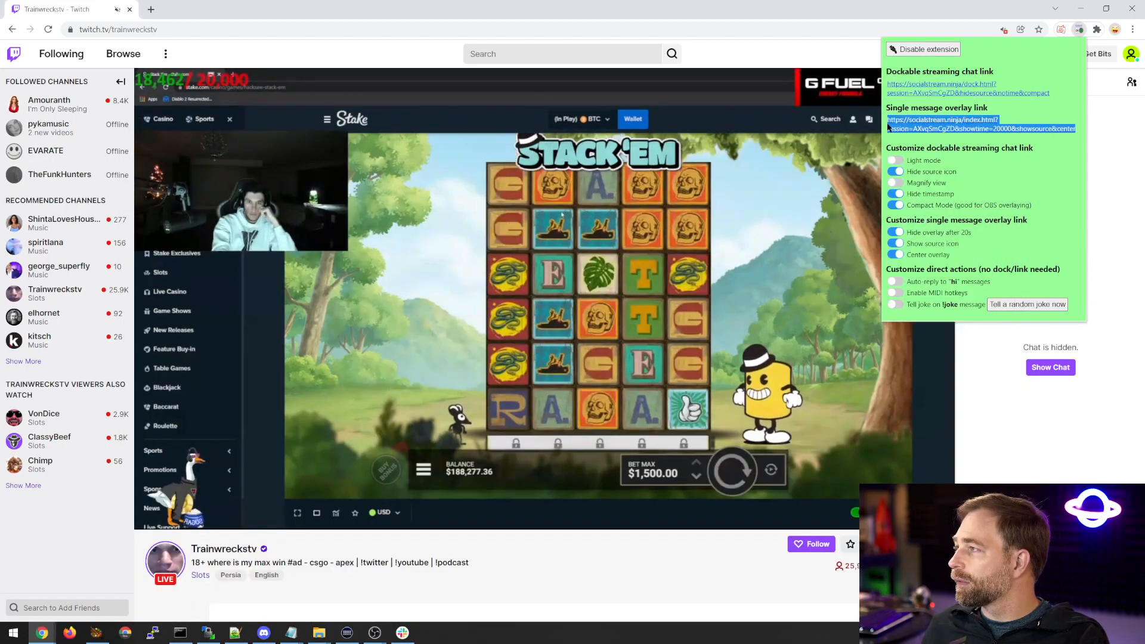
pyautogui.moveTo(374, 631)
pyautogui.click(422, 587)
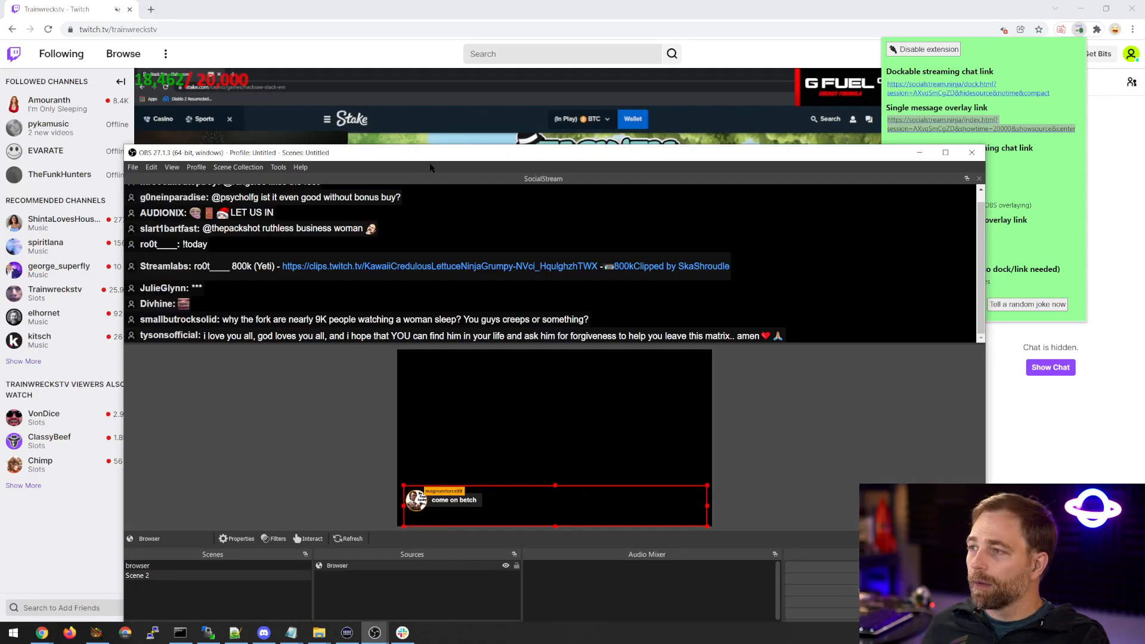
# Replace the Browser source's URL in Scene 2 with the copied overlay link, and feature chat messages from the dock to test it.
pyautogui.moveTo(430, 153); pyautogui.dragTo(417, 88)
pyautogui.doubleClick(326, 499)
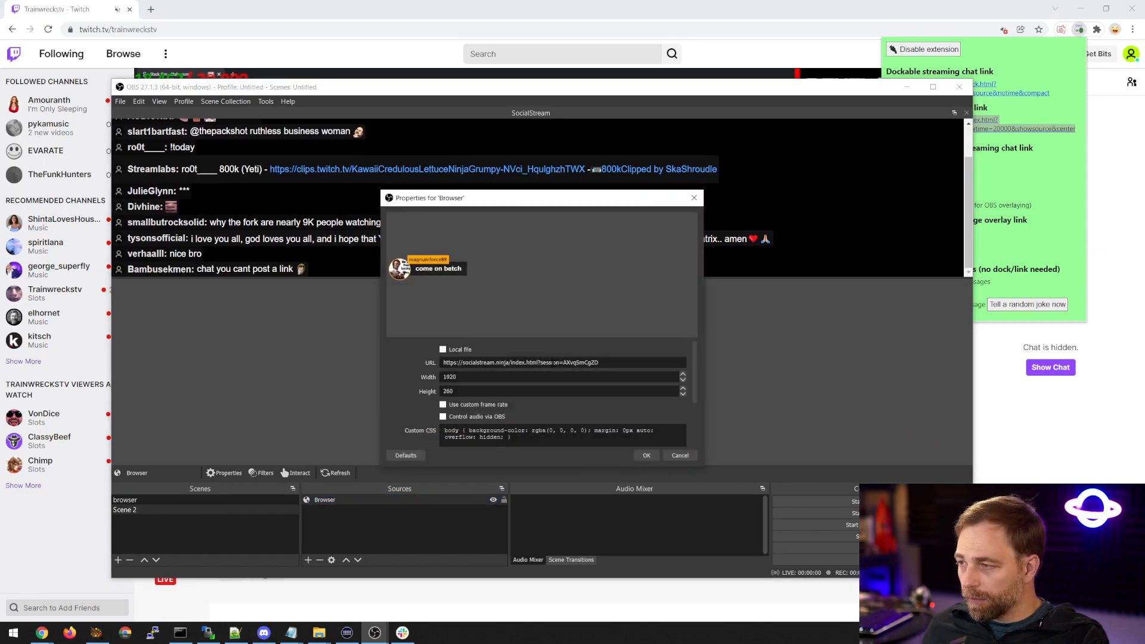
pyautogui.click(647, 456)
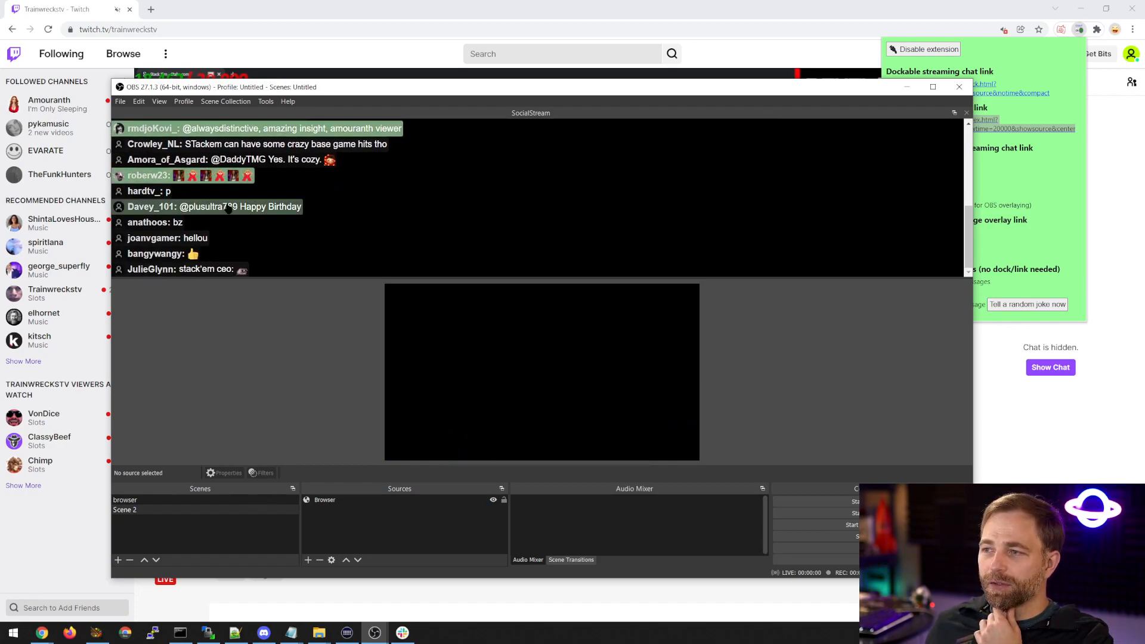
pyautogui.click(229, 207)
pyautogui.click(152, 256)
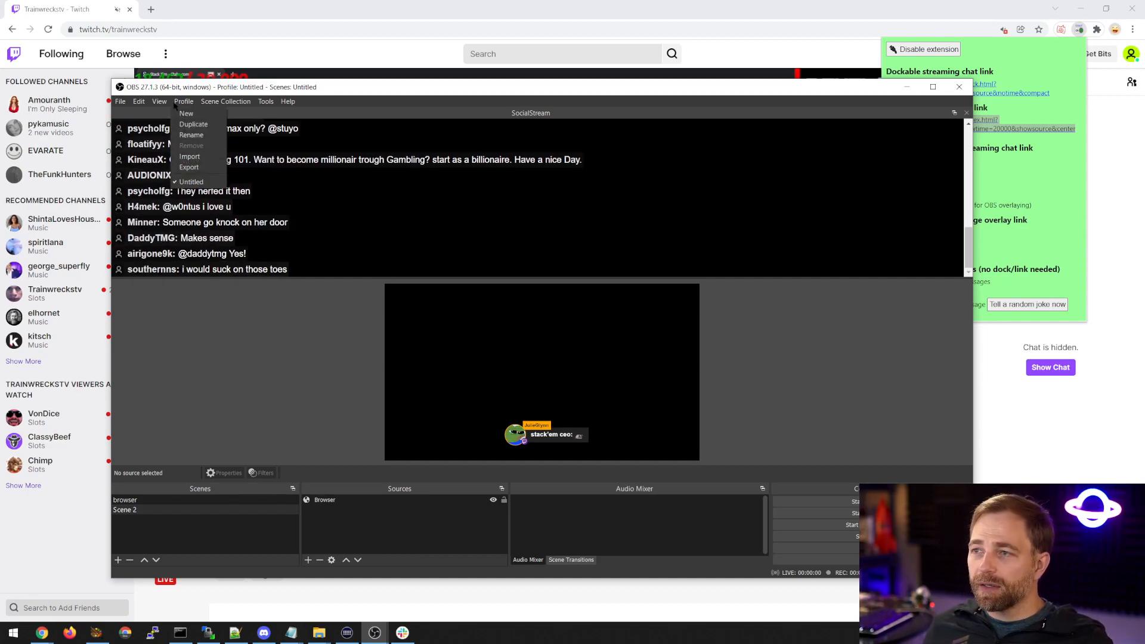
# Copy the SocialStream dock's URL from the custom browser docks settings and close them.
pyautogui.moveTo(159, 101)
pyautogui.moveTo(203, 128)
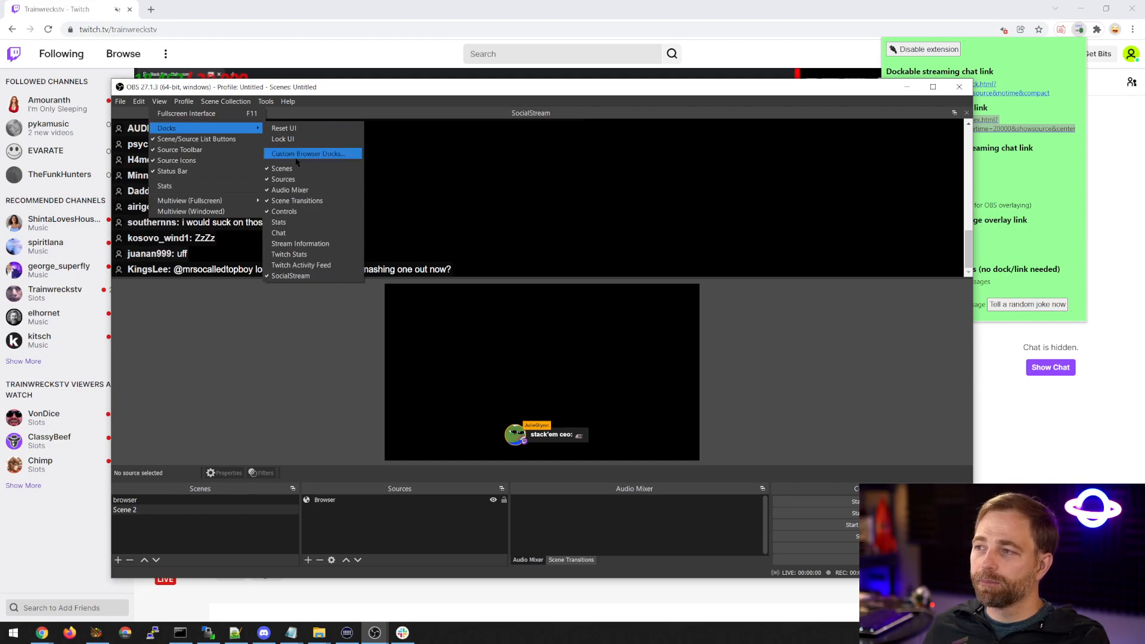
pyautogui.click(296, 155)
pyautogui.doubleClick(656, 297)
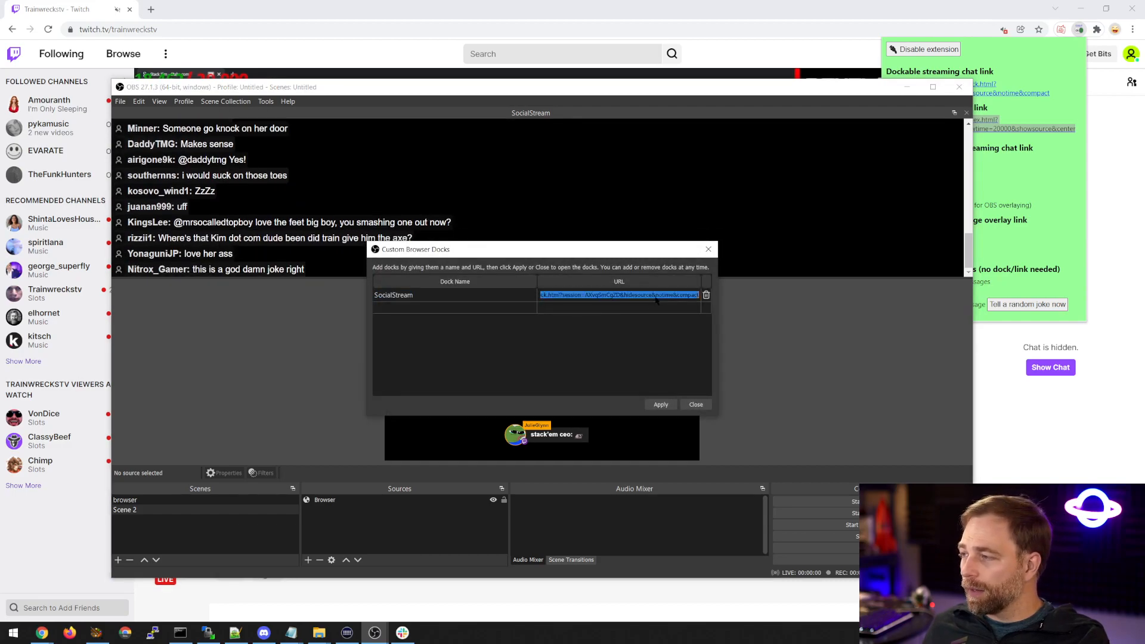
pyautogui.click(694, 405)
# Add a new browser source, Browser 2, to Scene 2 with the copied dock URL, width 900 and height 1200.
pyautogui.click(308, 560)
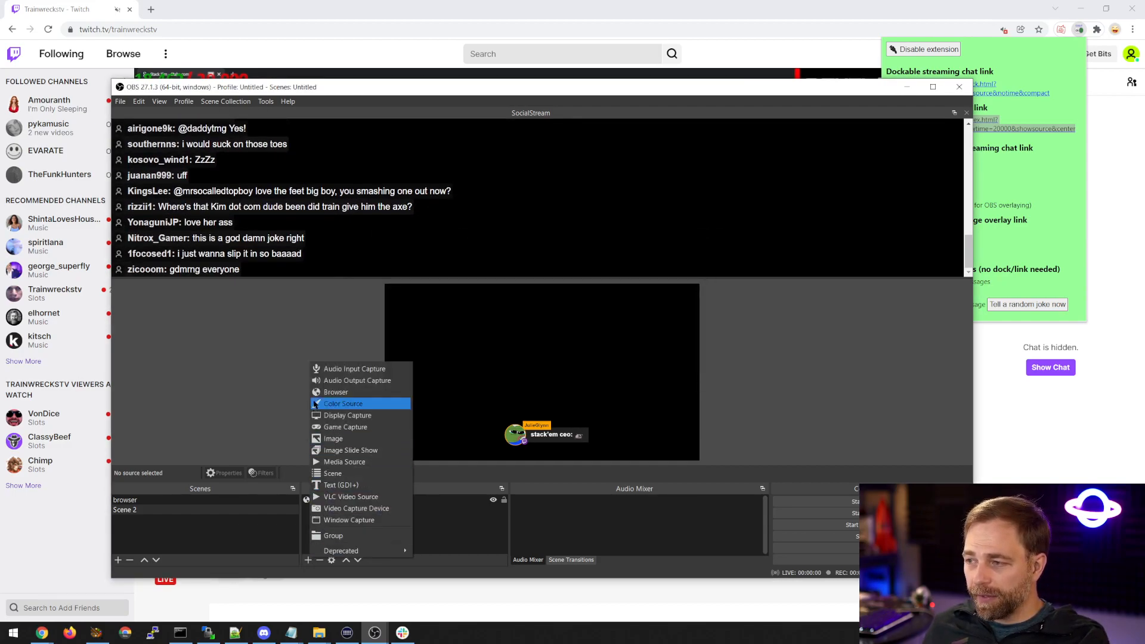
pyautogui.click(336, 391)
pyautogui.click(564, 397)
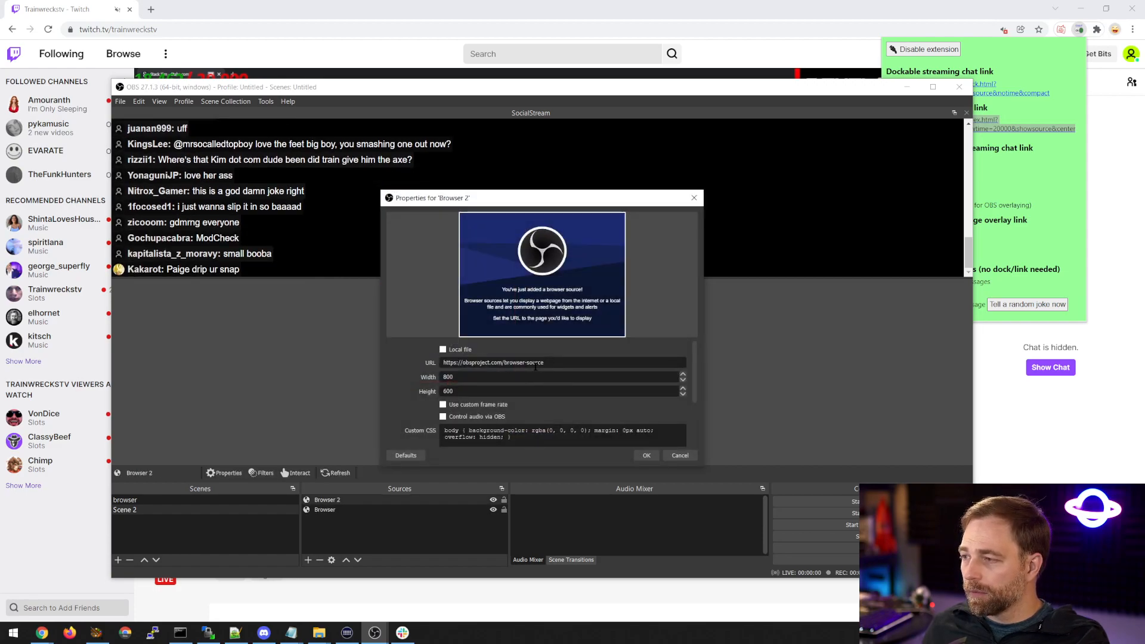
pyautogui.hotkey('ctrl', 'a')
pyautogui.moveTo(461, 377); pyautogui.dragTo(401, 383)
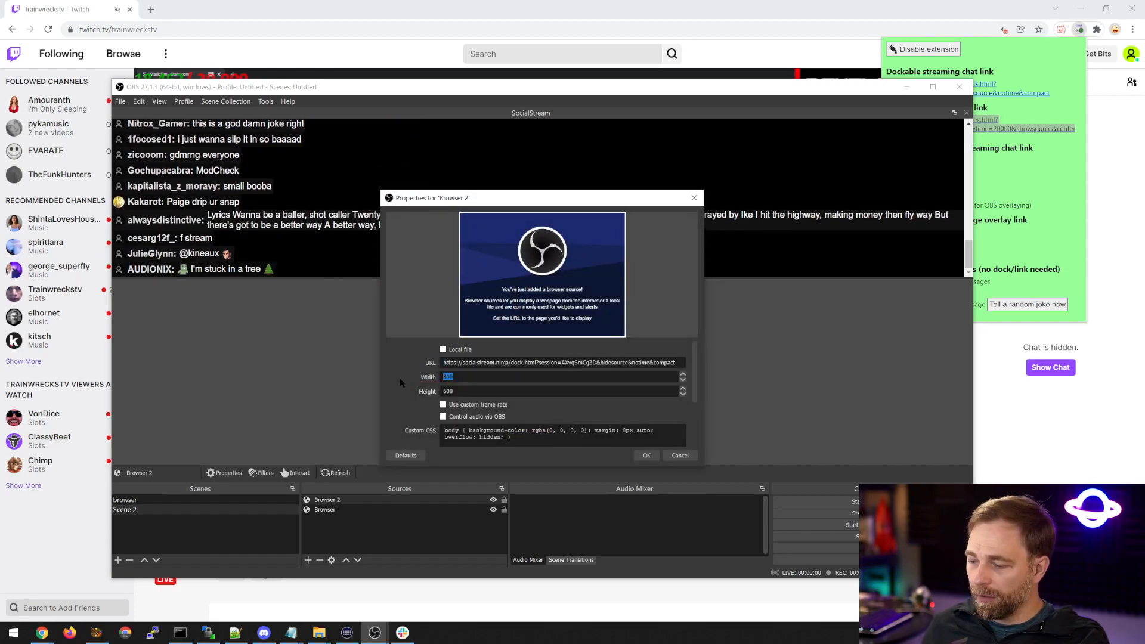
pyautogui.write('90')
pyautogui.write('1200')
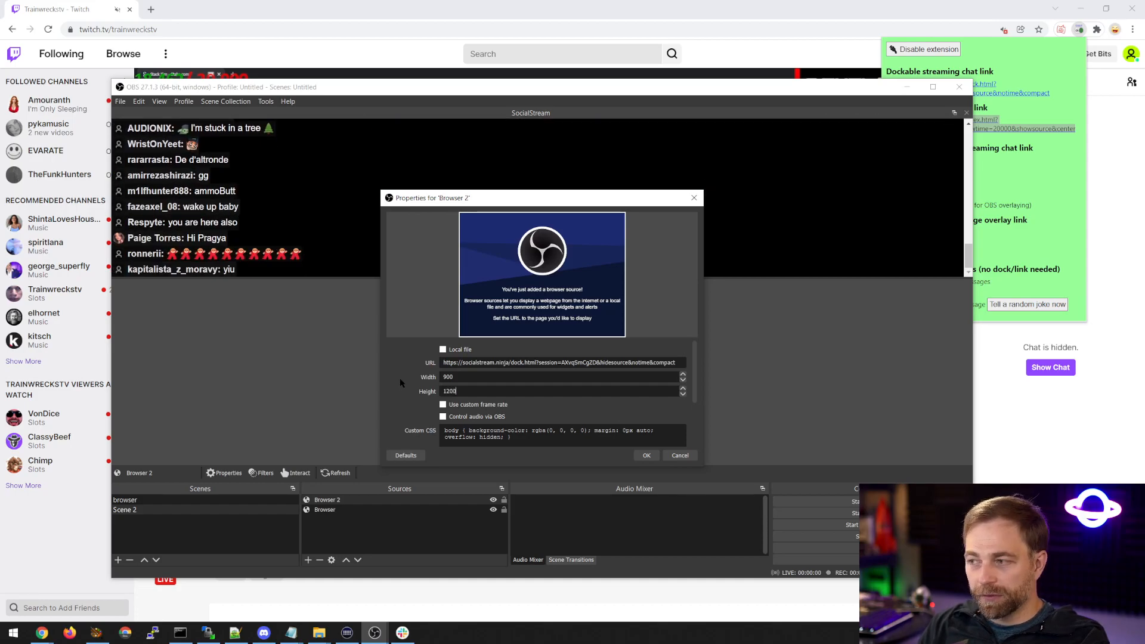
pyautogui.press('Return')
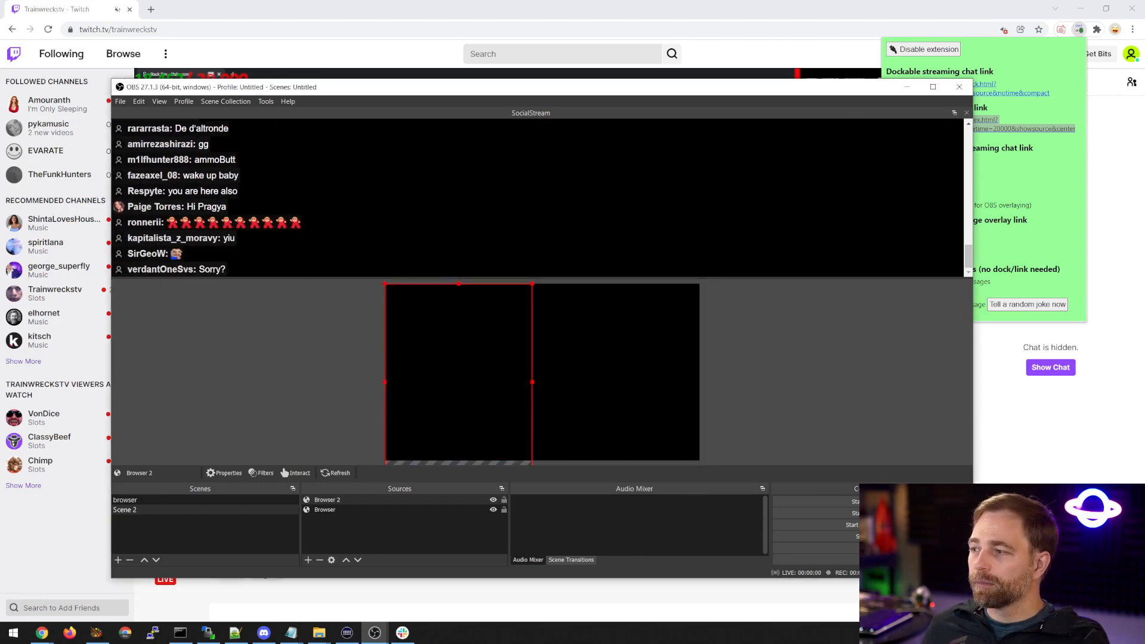
# Strip the hidesource, notime and compact parameters from the SocialStream custom dock's URL, apply the change and close the dock settings.
pyautogui.click(183, 102)
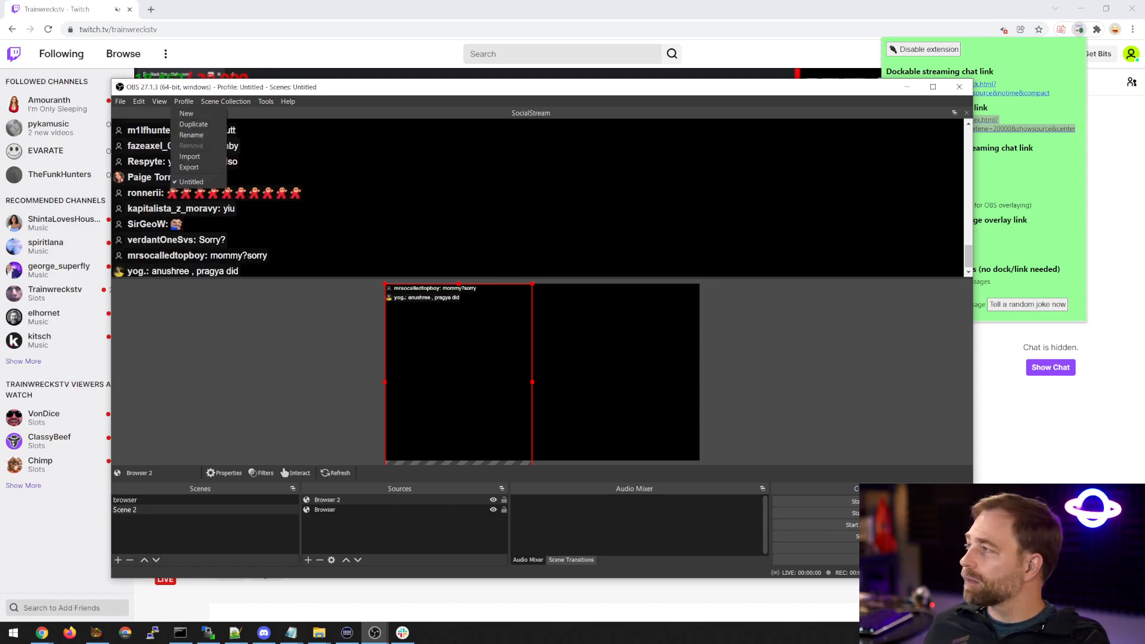
pyautogui.click(159, 102)
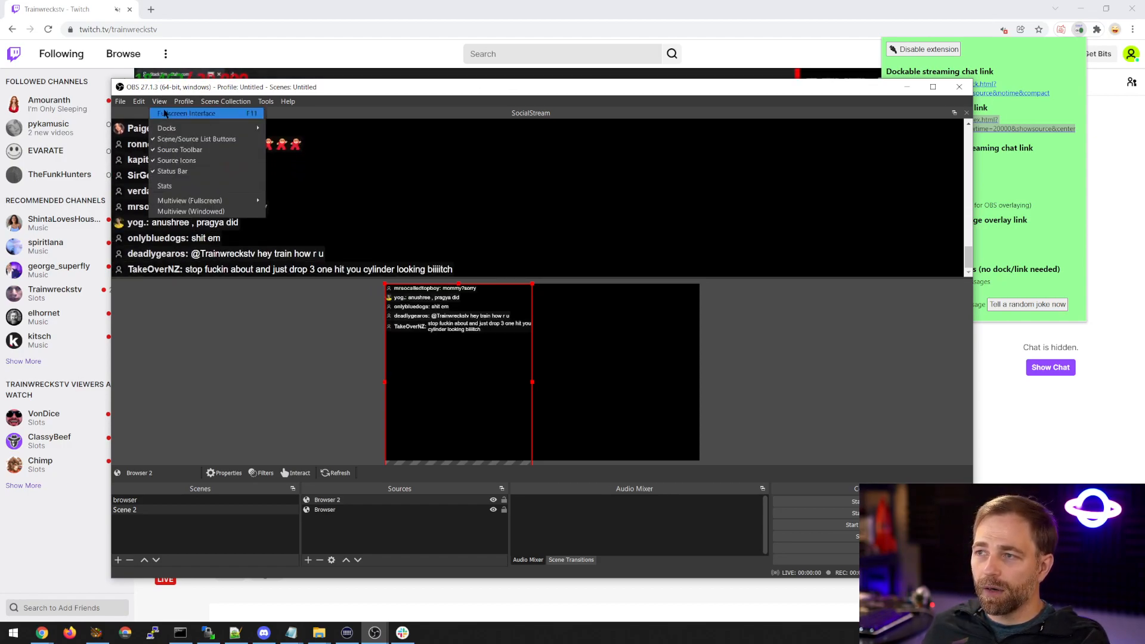
pyautogui.moveTo(179, 128)
pyautogui.click(282, 156)
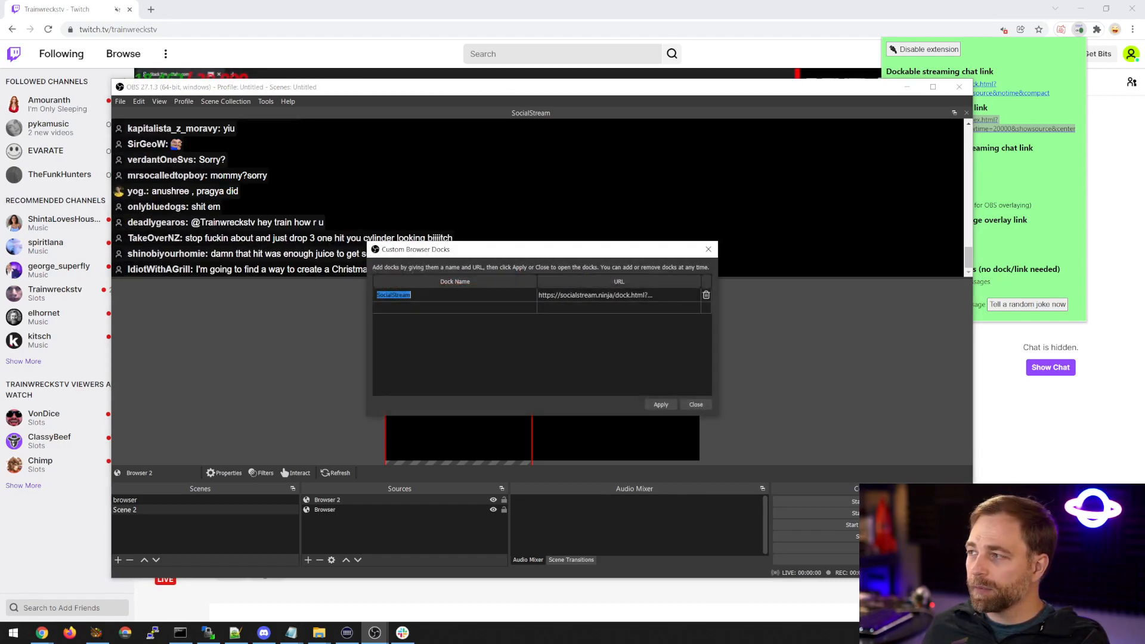
pyautogui.click(644, 296)
pyautogui.moveTo(624, 295); pyautogui.dragTo(784, 296)
pyautogui.press('BackSpace')
pyautogui.click(661, 404)
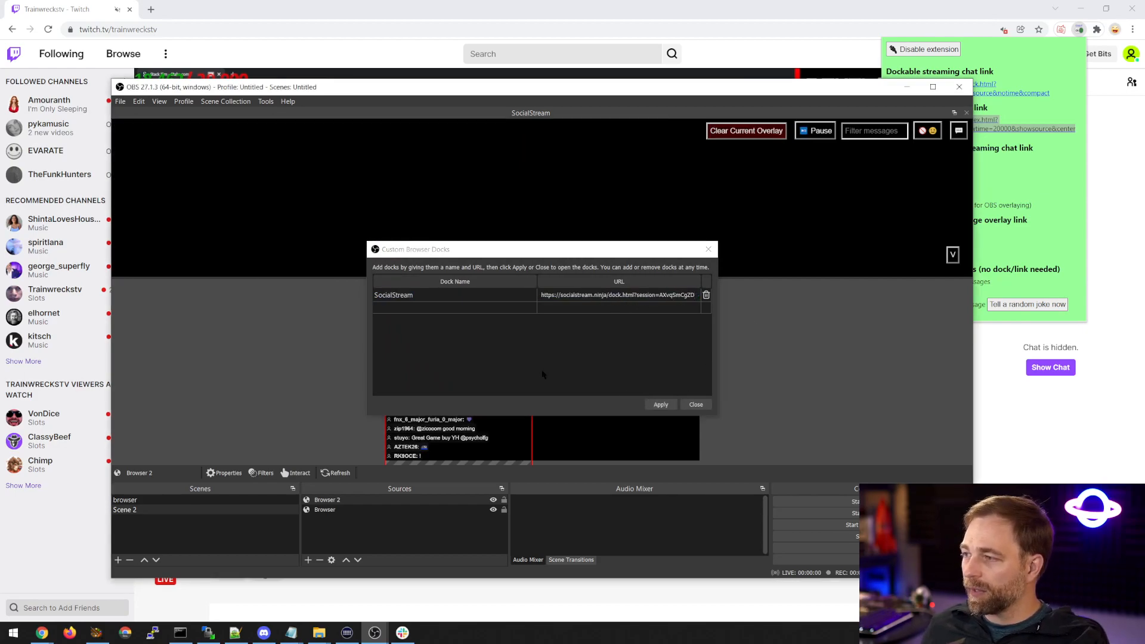
pyautogui.click(708, 250)
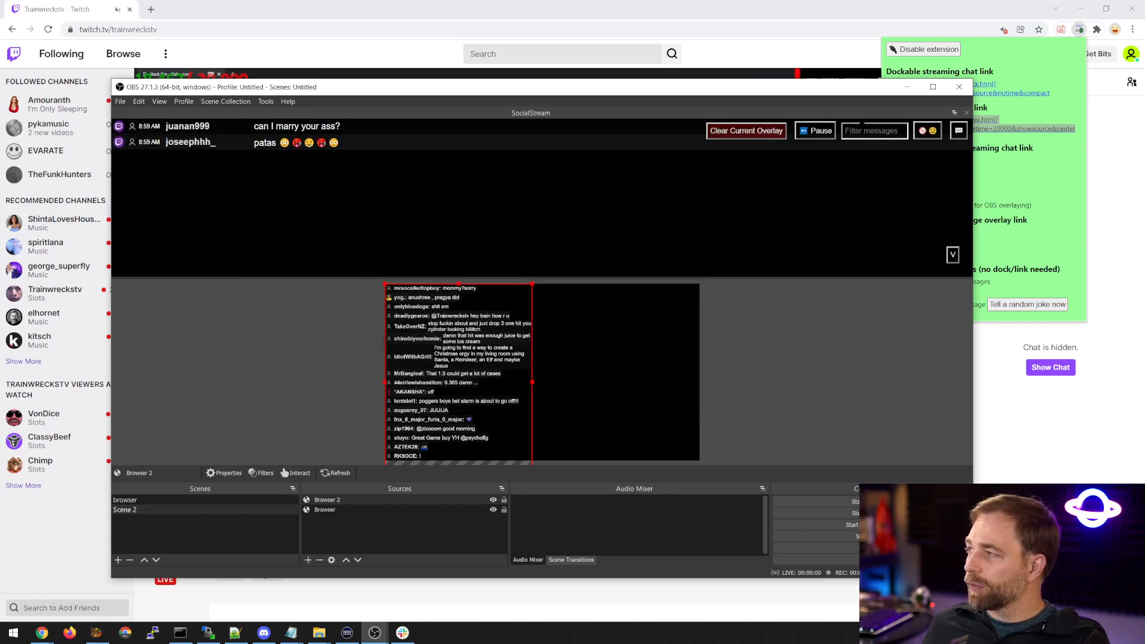
# Reduce the height of the SocialStream dock and scale the Browser 2 chat overlay down to fit within the canvas.
pyautogui.moveTo(737, 278); pyautogui.dragTo(732, 214)
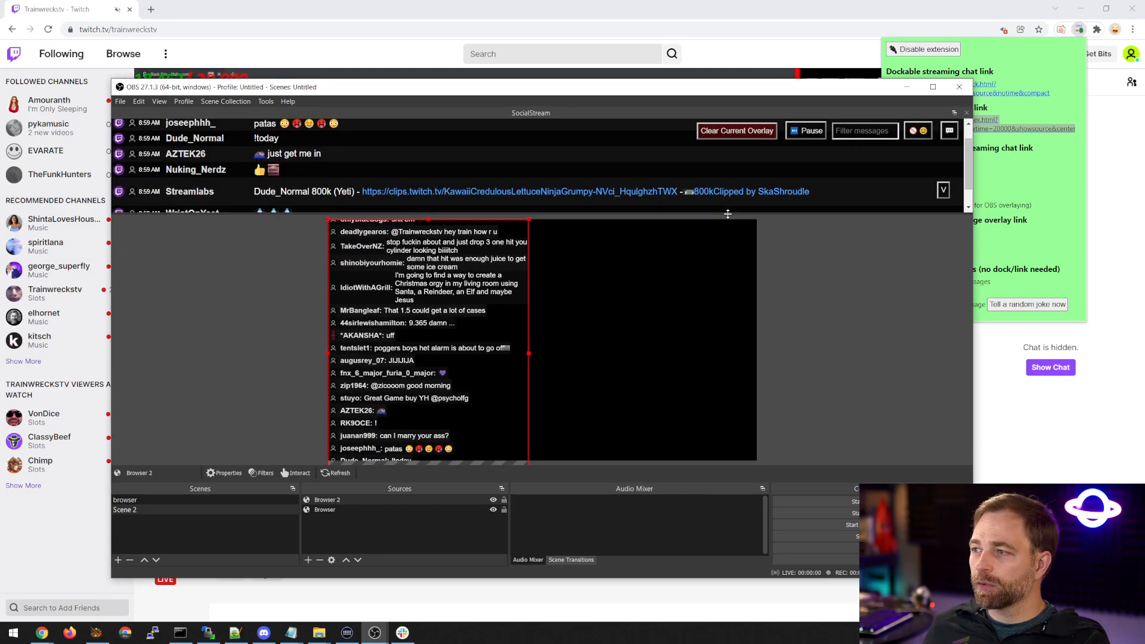
pyautogui.moveTo(528, 353); pyautogui.dragTo(477, 353)
pyautogui.click(536, 352)
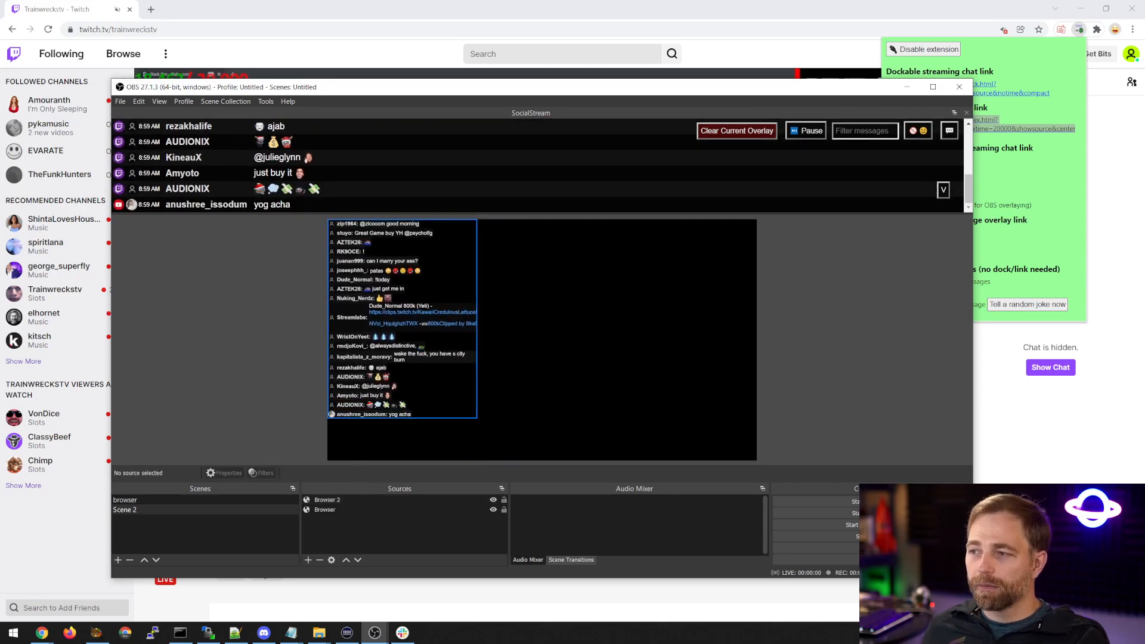
# Crop the avatar column off the Browser 2 chat overlay and place it, scaled smaller, in the canvas's upper-left corner.
pyautogui.click(412, 345)
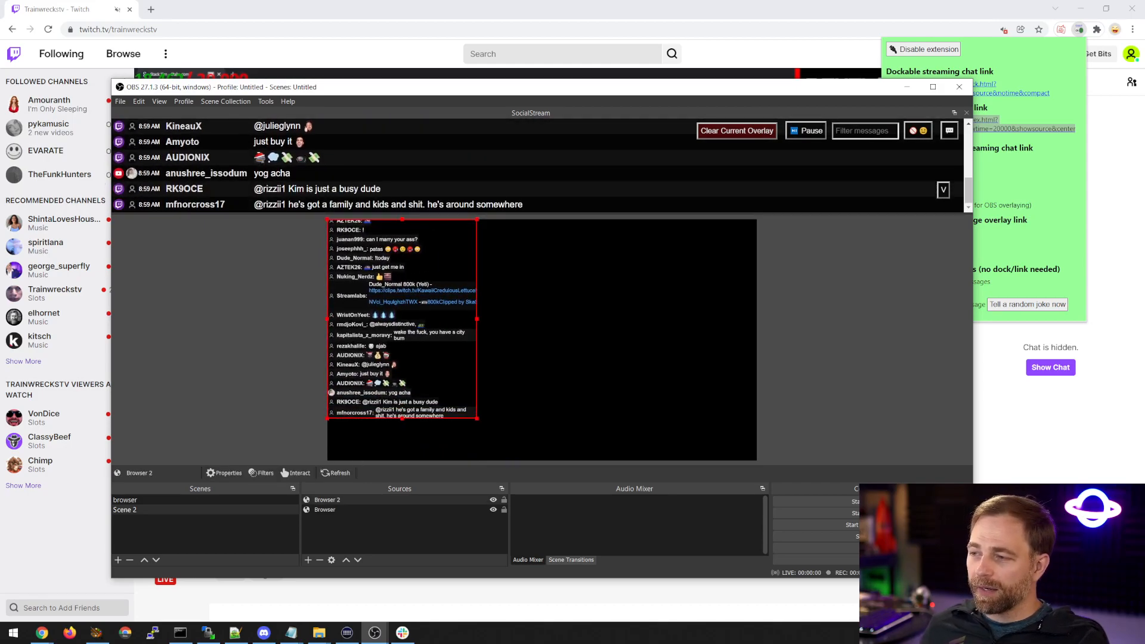
pyautogui.press('Left')
pyautogui.press('Left')
pyautogui.press('Left')
pyautogui.press('Left')
pyautogui.press('Left')
pyautogui.press('Left')
pyautogui.press('Left')
pyautogui.press('Left')
pyautogui.press('Left')
pyautogui.press('Left')
pyautogui.press('Left')
pyautogui.press('Left')
pyautogui.press('Left')
pyautogui.press('Left')
pyautogui.press('Left')
pyautogui.press('Left')
pyautogui.press('Left')
pyautogui.press('Left')
pyautogui.press('Left')
pyautogui.press('Left')
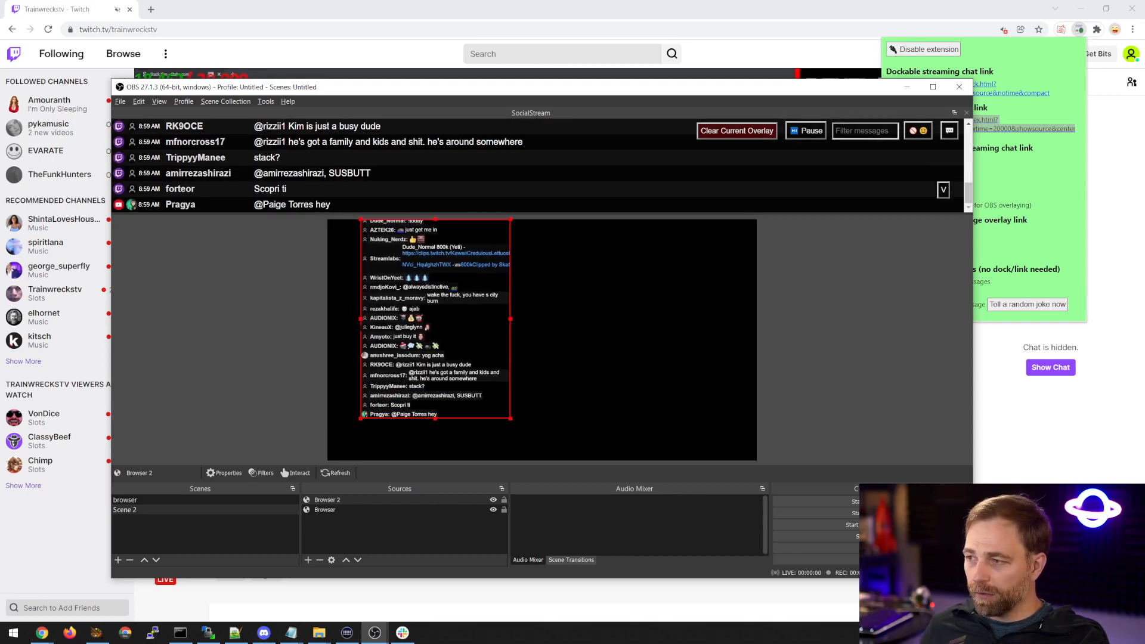
pyautogui.moveTo(360, 319); pyautogui.dragTo(365, 319)
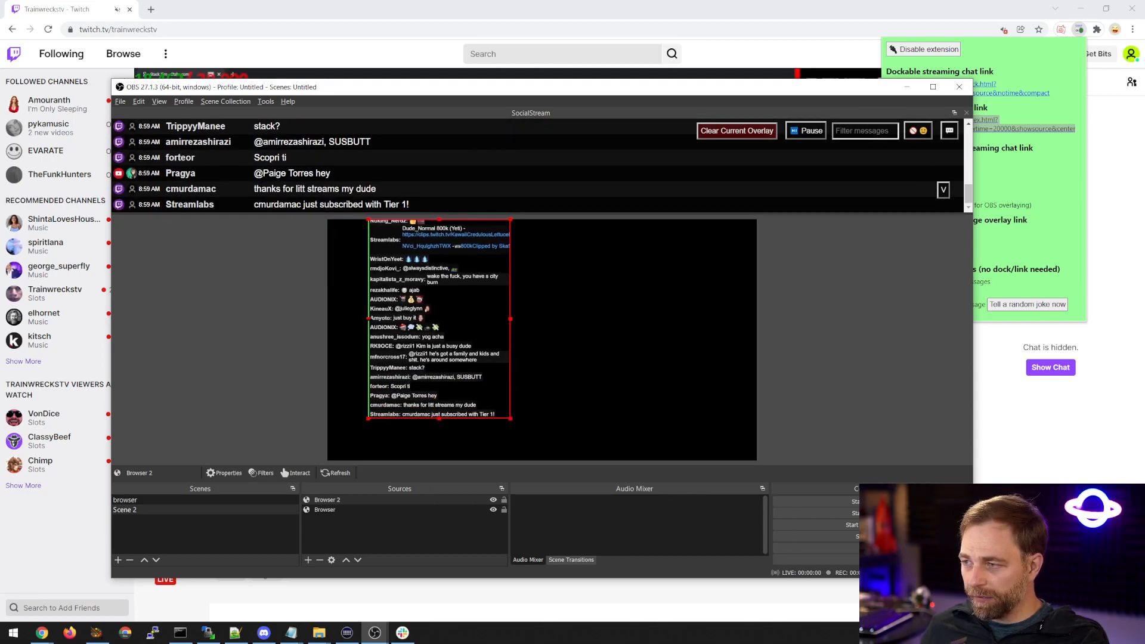
pyautogui.moveTo(438, 352); pyautogui.dragTo(398, 351)
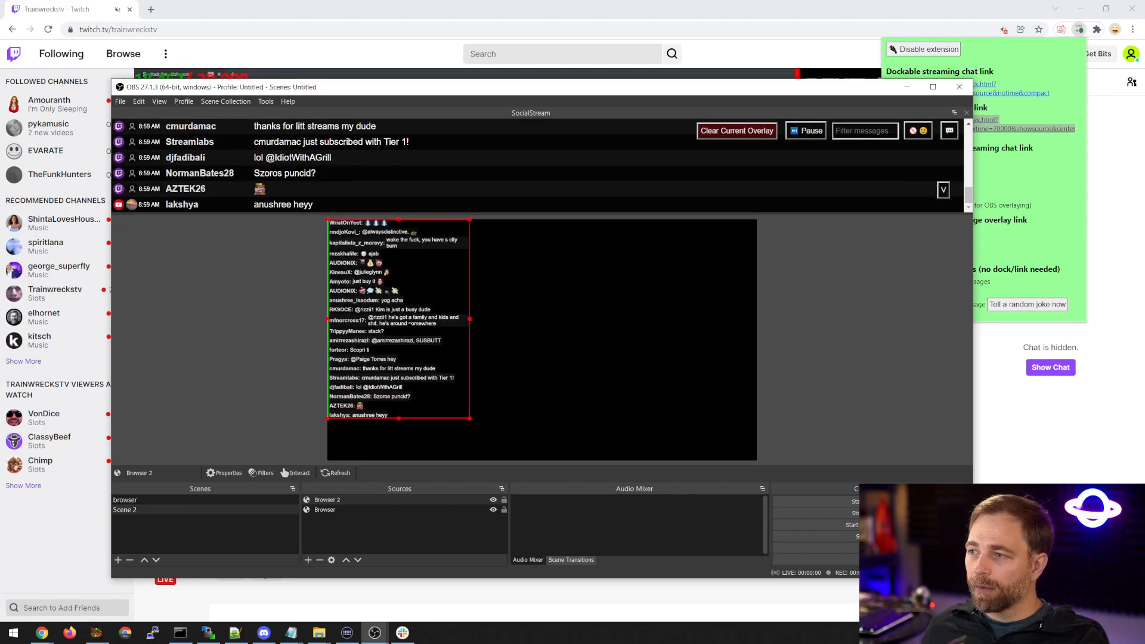
pyautogui.moveTo(469, 418); pyautogui.dragTo(451, 392)
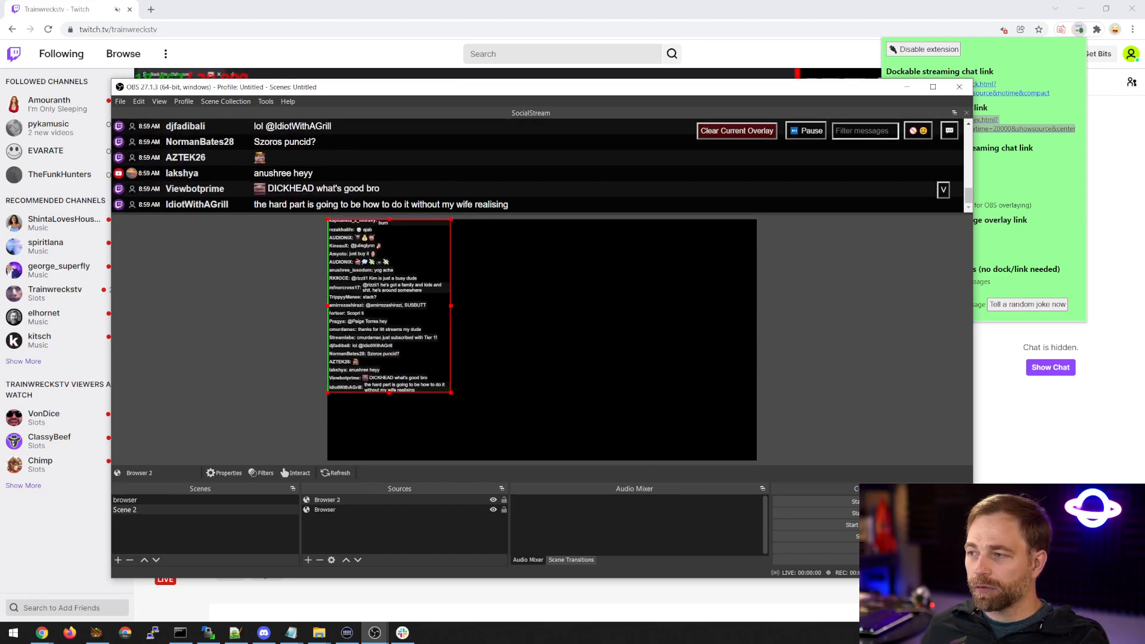
# Feature several chat messages from the SocialStream dock in the overlay, with the OBS window maximized.
pyautogui.click(303, 172)
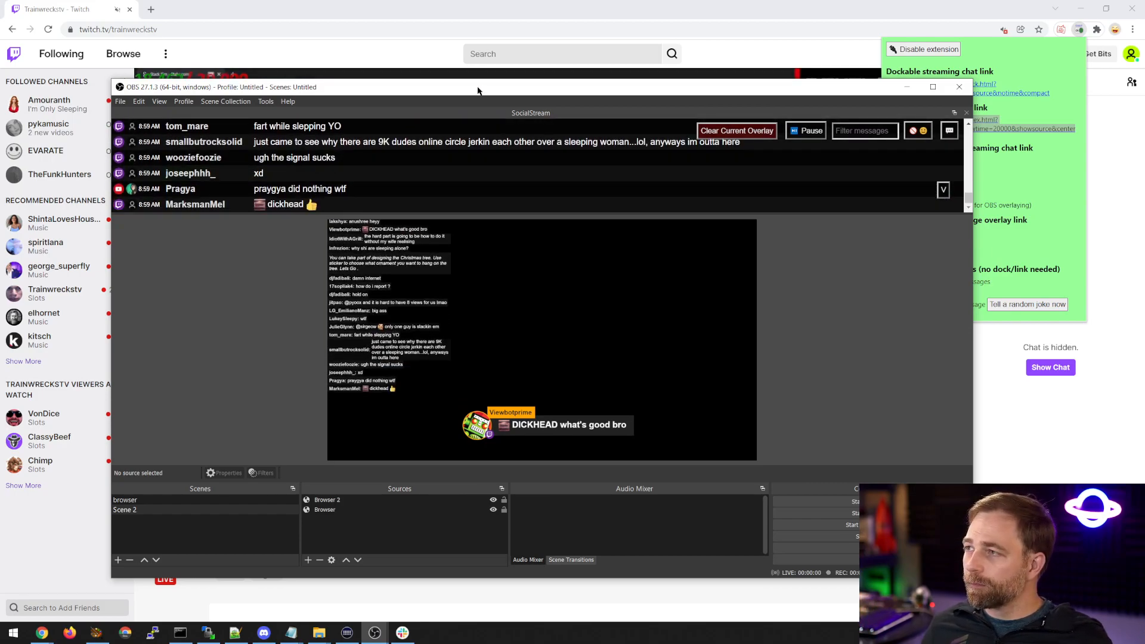
pyautogui.doubleClick(477, 87)
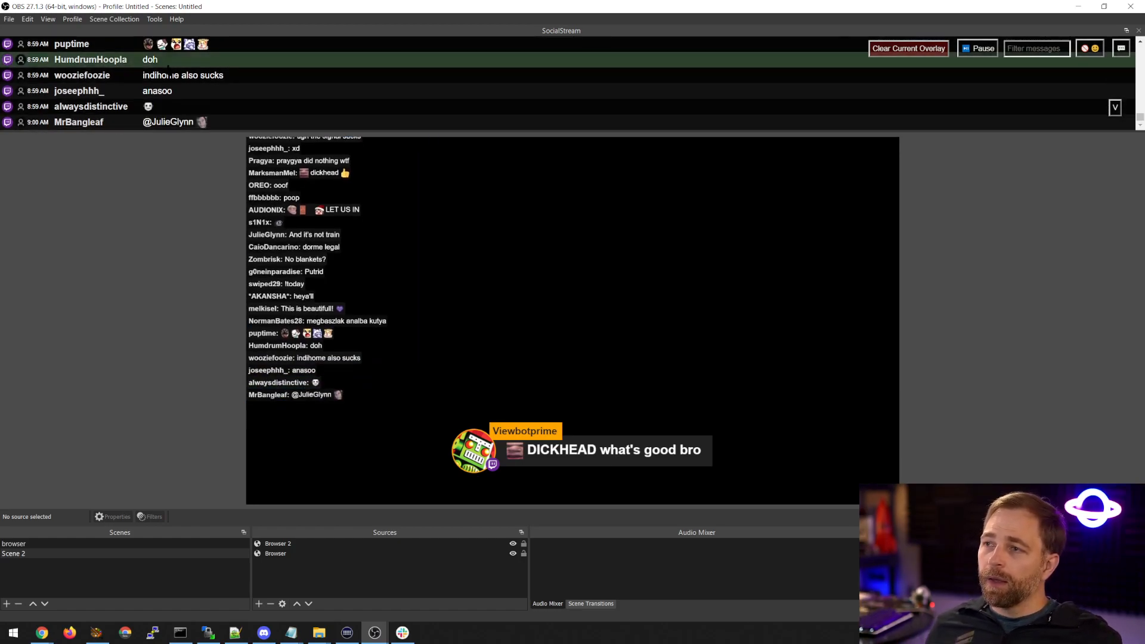
pyautogui.click(197, 60)
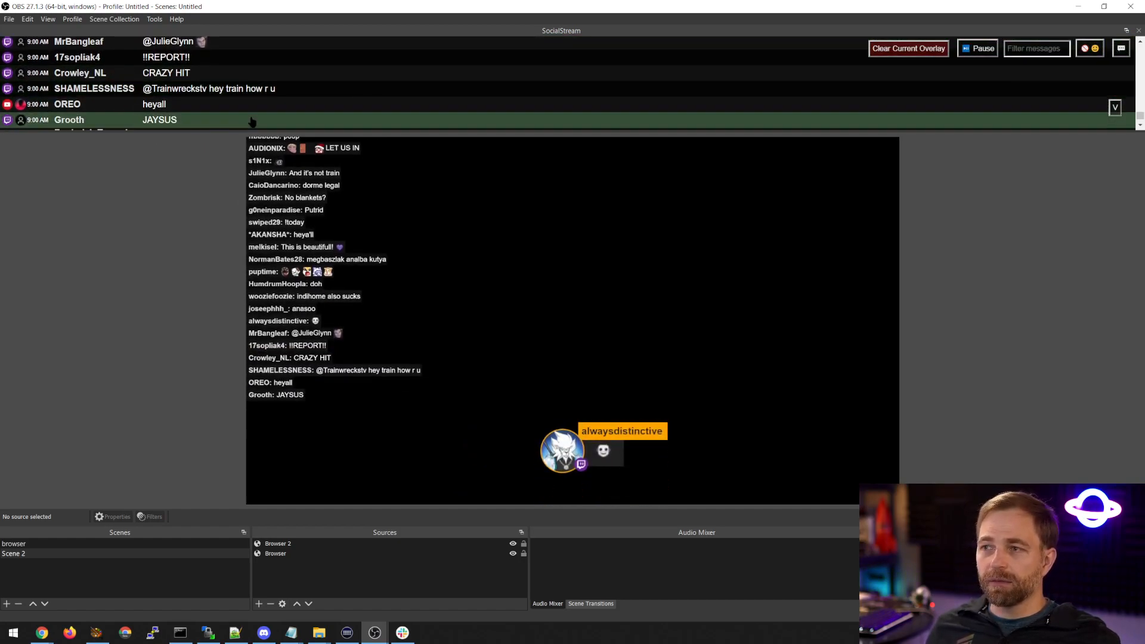
pyautogui.click(251, 122)
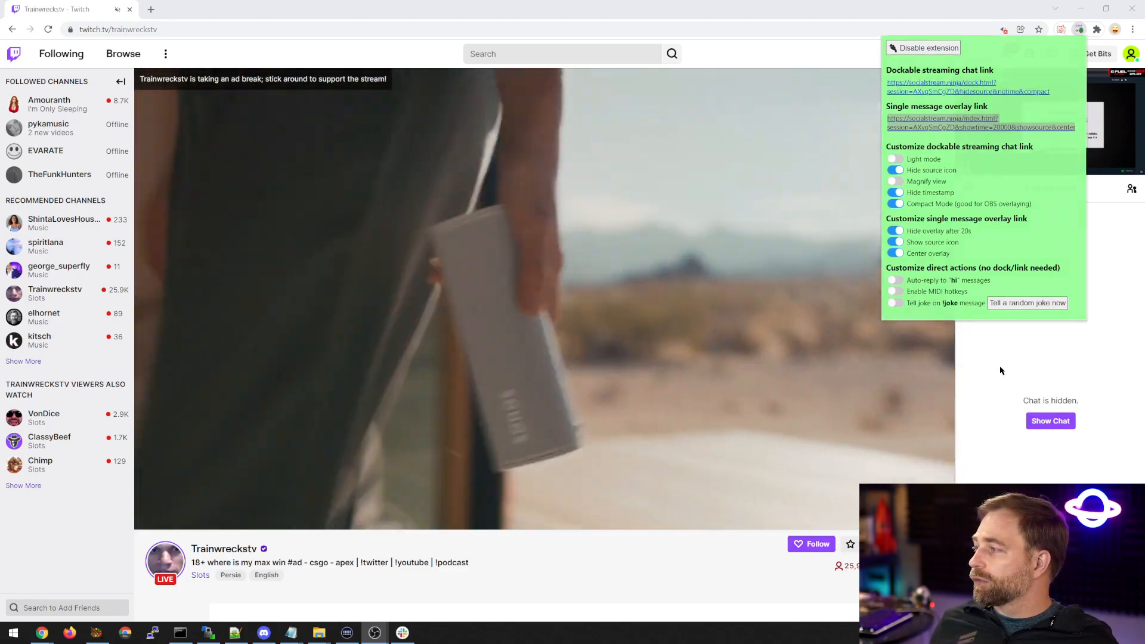
# In Chrome, close the extension popup, go to the vdoninja Twitch channel and open its chat.
pyautogui.click(976, 381)
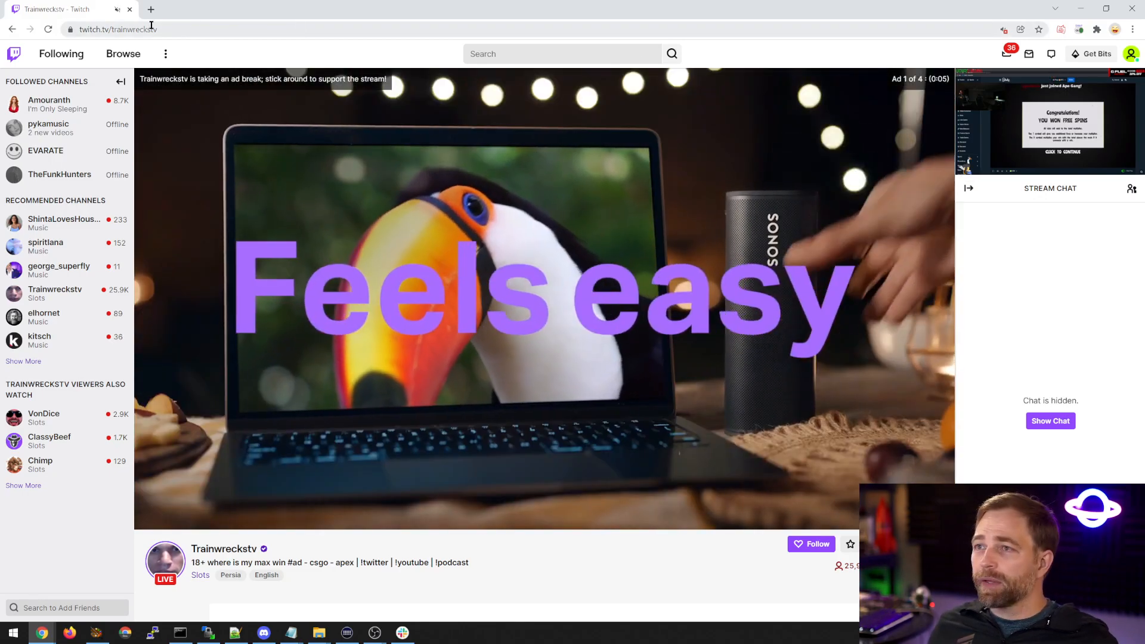
pyautogui.doubleClick(145, 30)
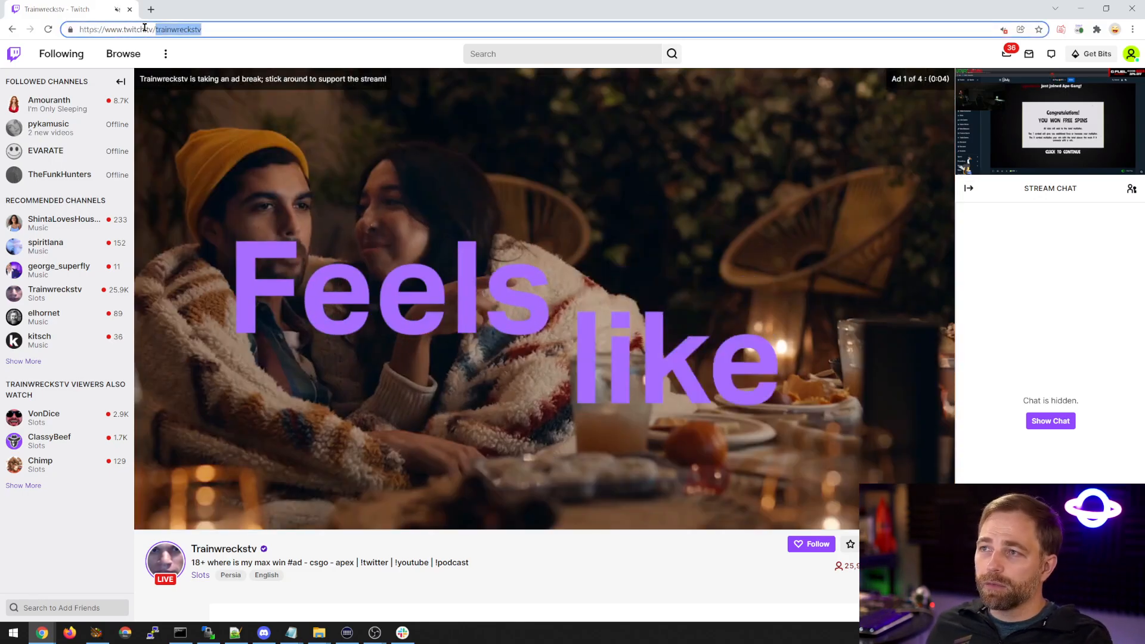
pyautogui.write('vdoninja')
pyautogui.press('Return')
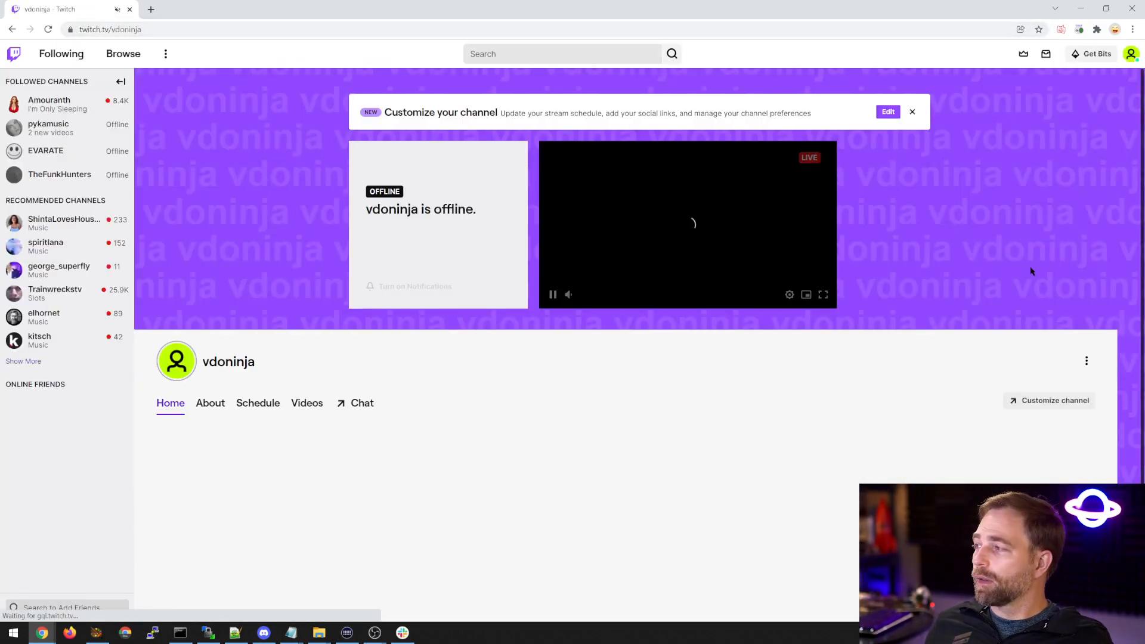
pyautogui.click(362, 407)
# Move the OBS window off the browser and enable Auto reply to "hi" messages in the Social Stream extension.
pyautogui.moveTo(1144, 193); pyautogui.dragTo(216, 106)
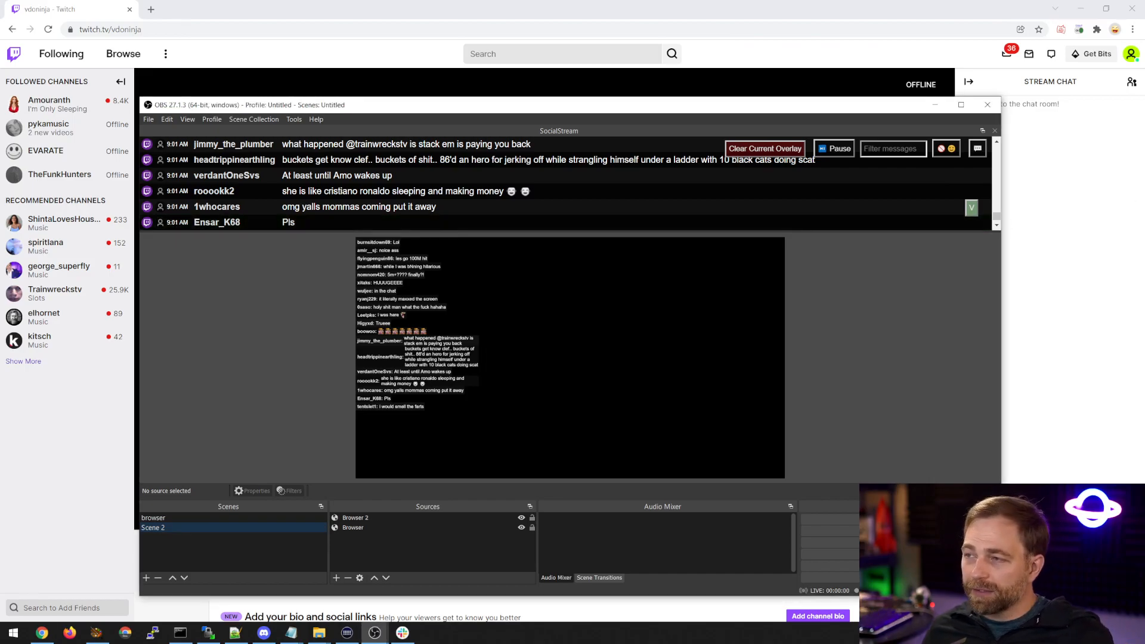
pyautogui.moveTo(359, 107); pyautogui.dragTo(1144, 189)
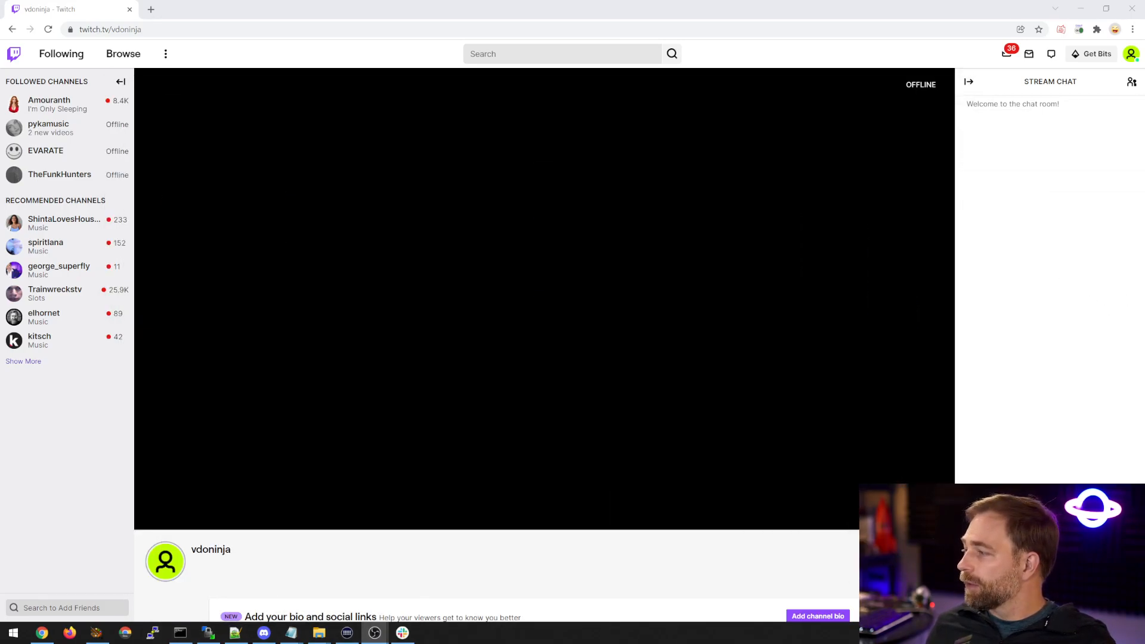
pyautogui.click(1078, 30)
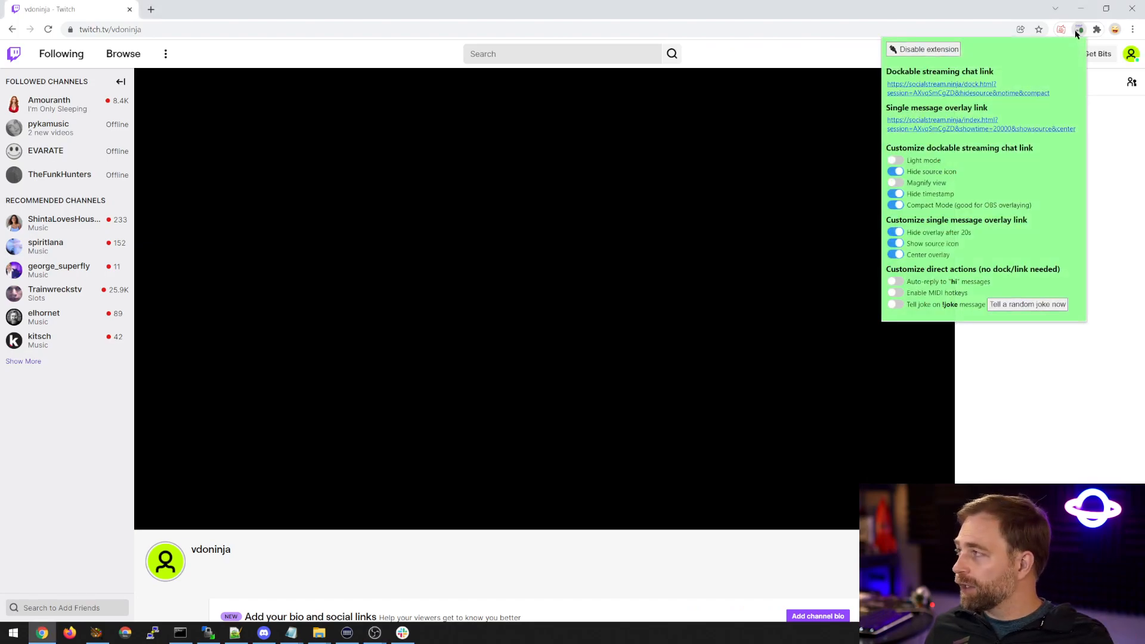
pyautogui.click(901, 283)
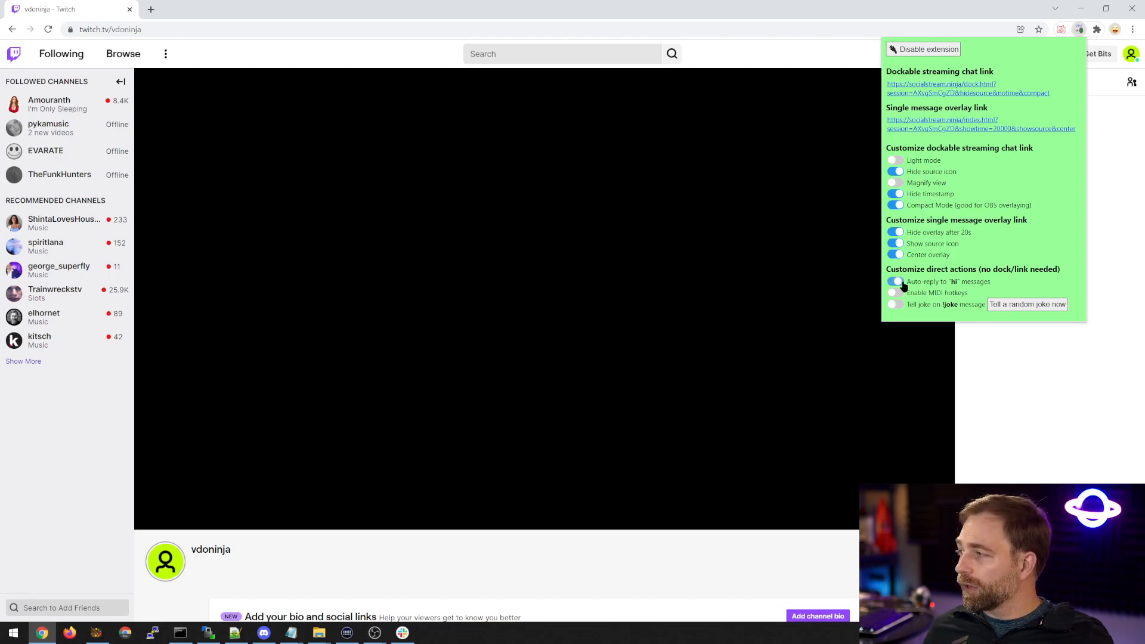
# Enable telling a joke on !joke messages in the Social Stream extension and test the replies with "hi" and "!joke" in the Twitch chat.
pyautogui.click(896, 305)
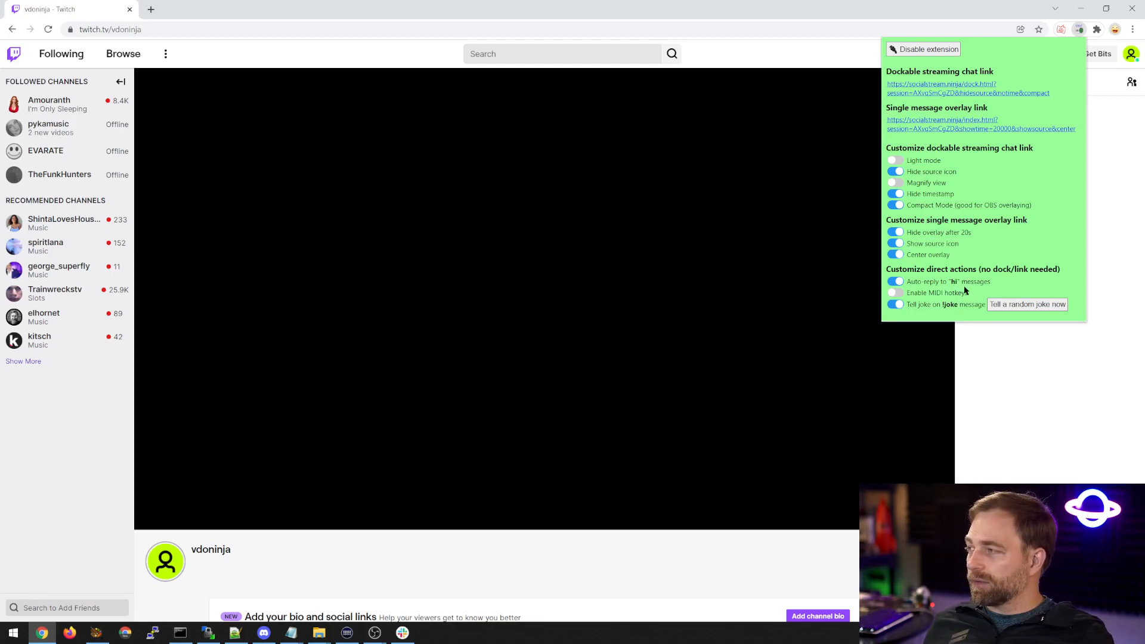
pyautogui.click(992, 458)
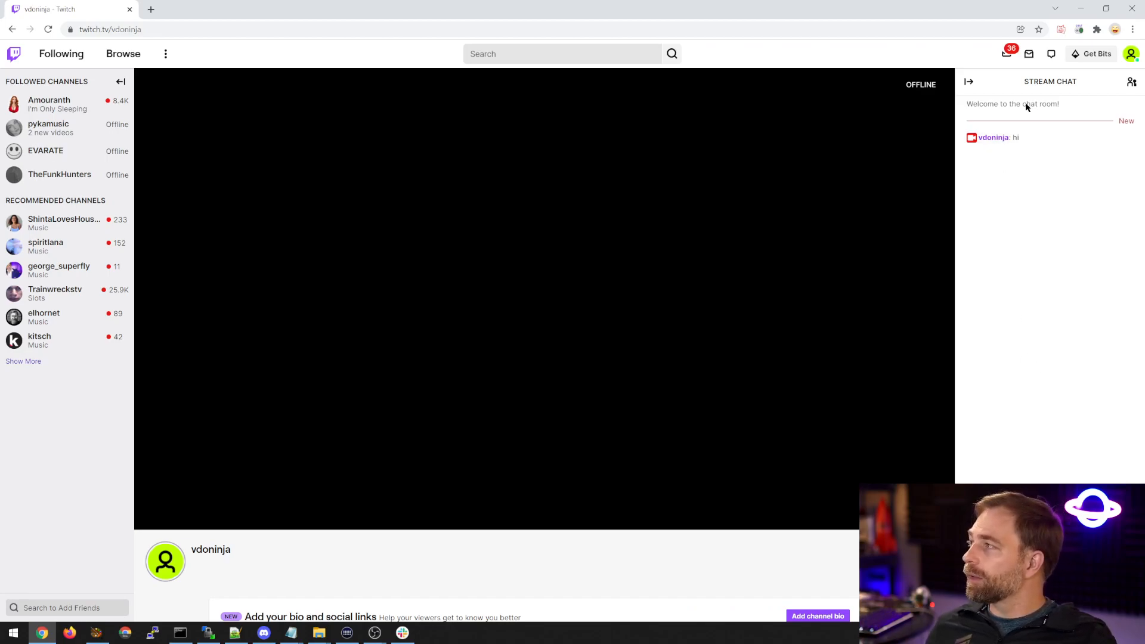
pyautogui.click(1077, 34)
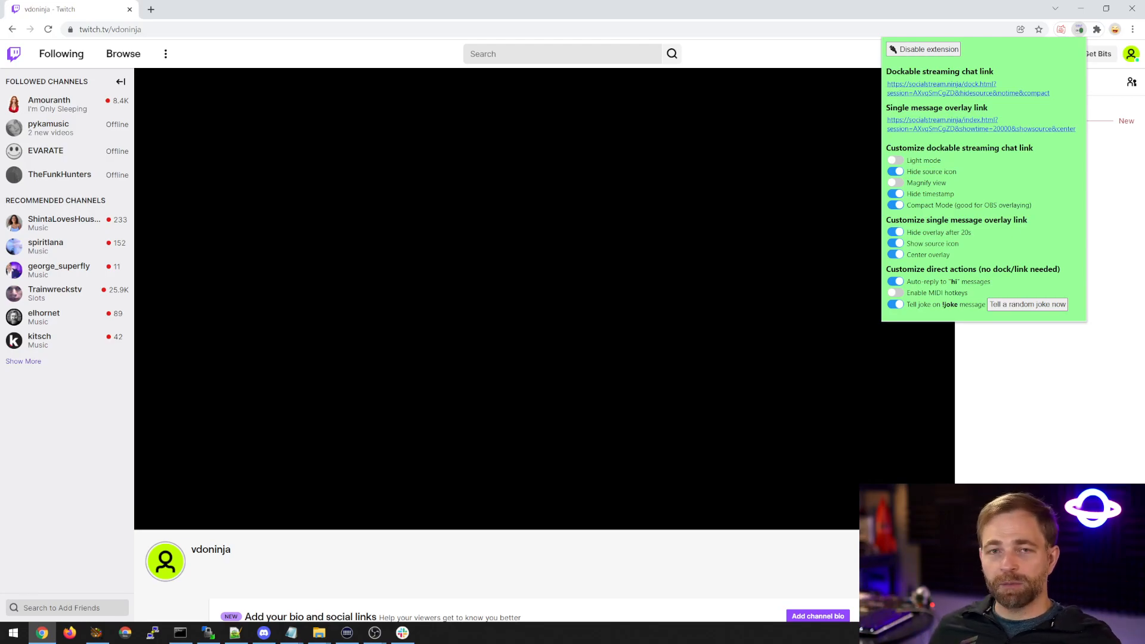
pyautogui.press('Escape')
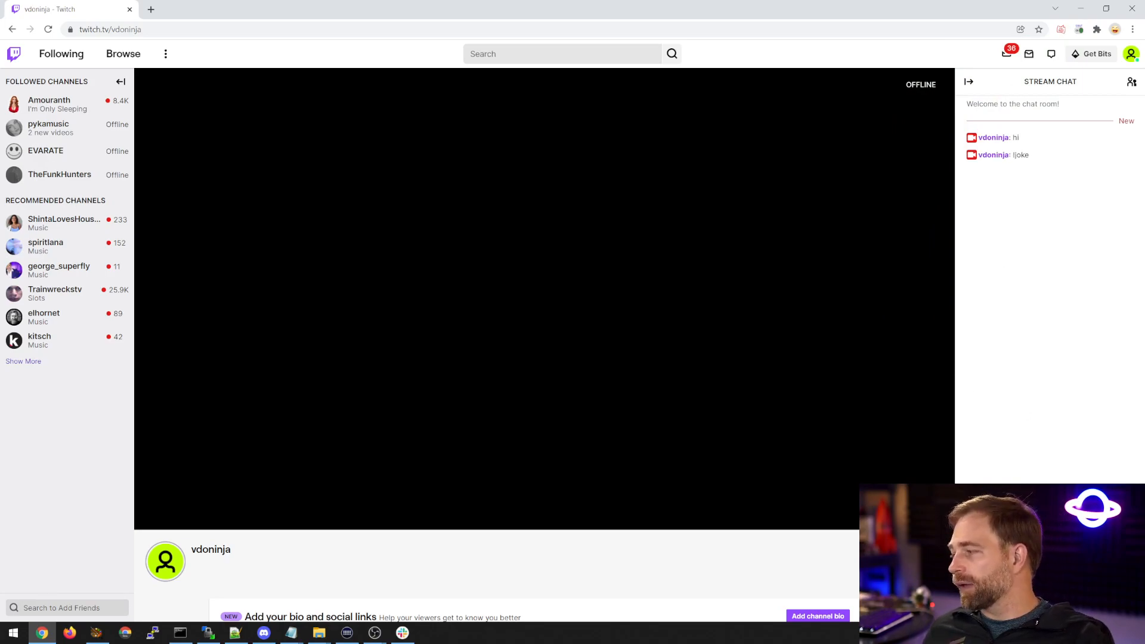
# Pop out the Twitch chat into its own window over the video area and send "!joke" in it.
pyautogui.click(1098, 607)
pyautogui.click(1120, 273)
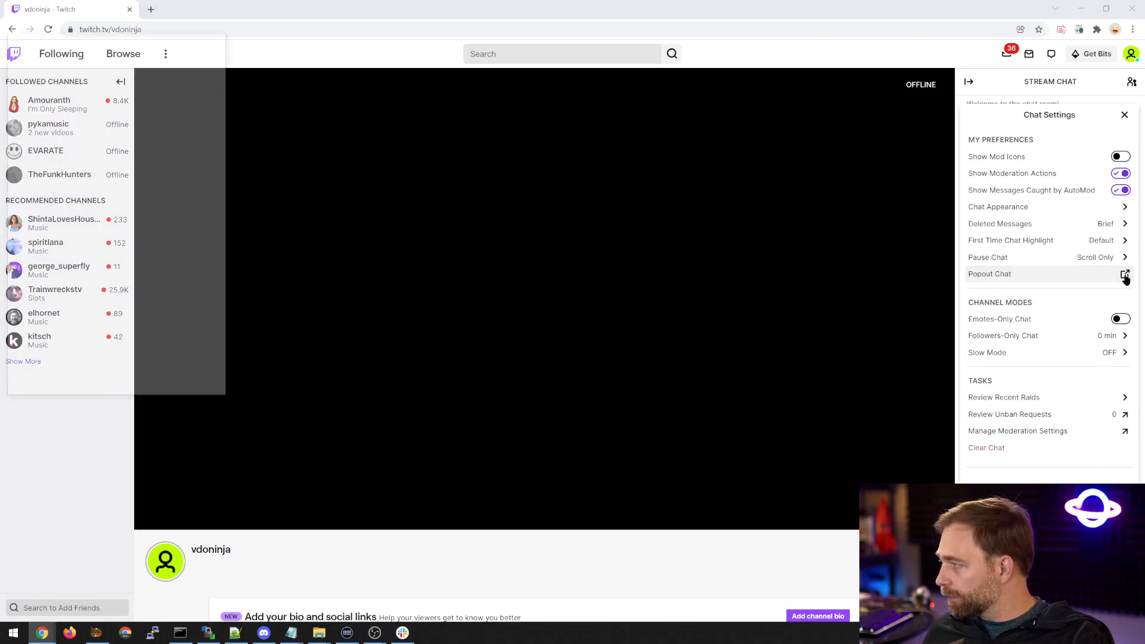
pyautogui.moveTo(66, 35); pyautogui.dragTo(744, 138)
pyautogui.click(746, 463)
pyautogui.write('!joke')
pyautogui.press('Return')
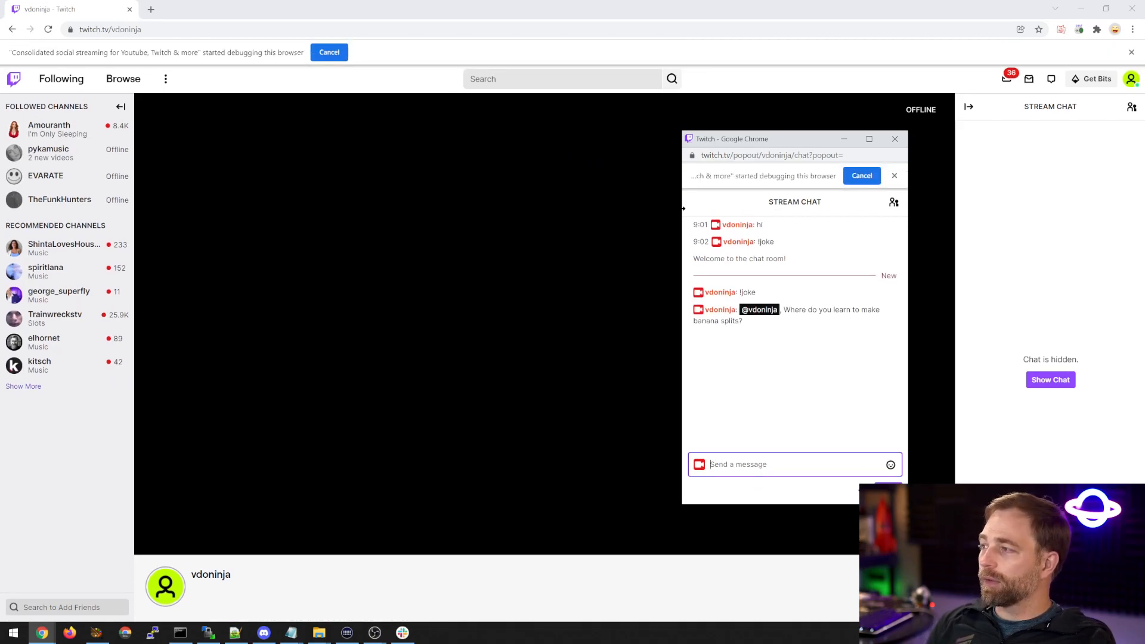
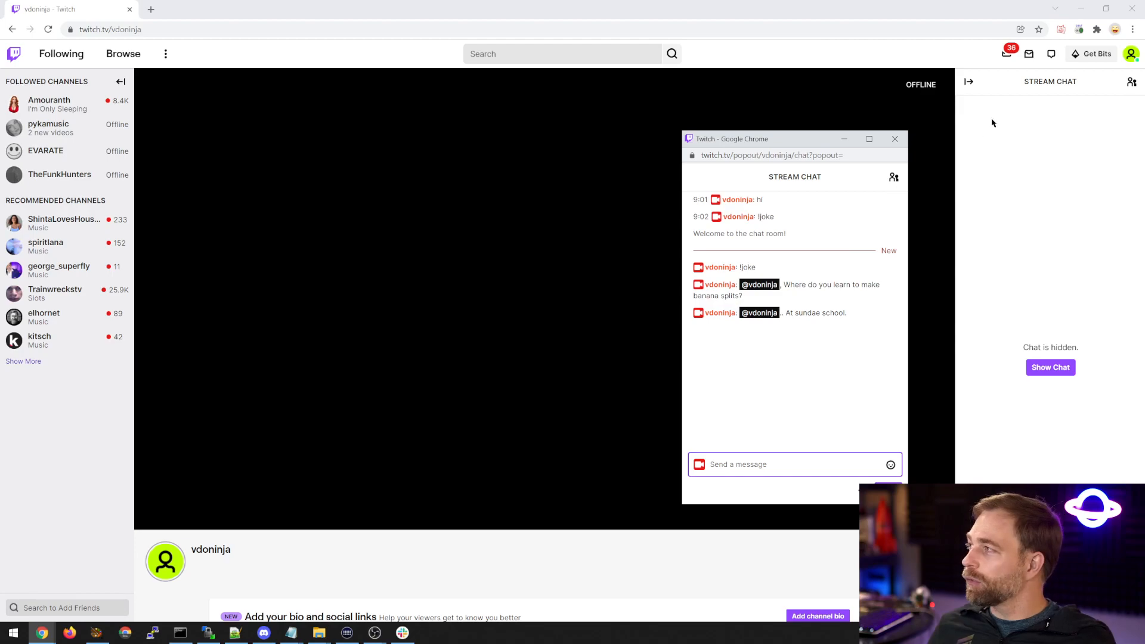
# Tell a random joke from the Social Stream extension and bring the popped-out Twitch chat window to the front.
pyautogui.click(1079, 30)
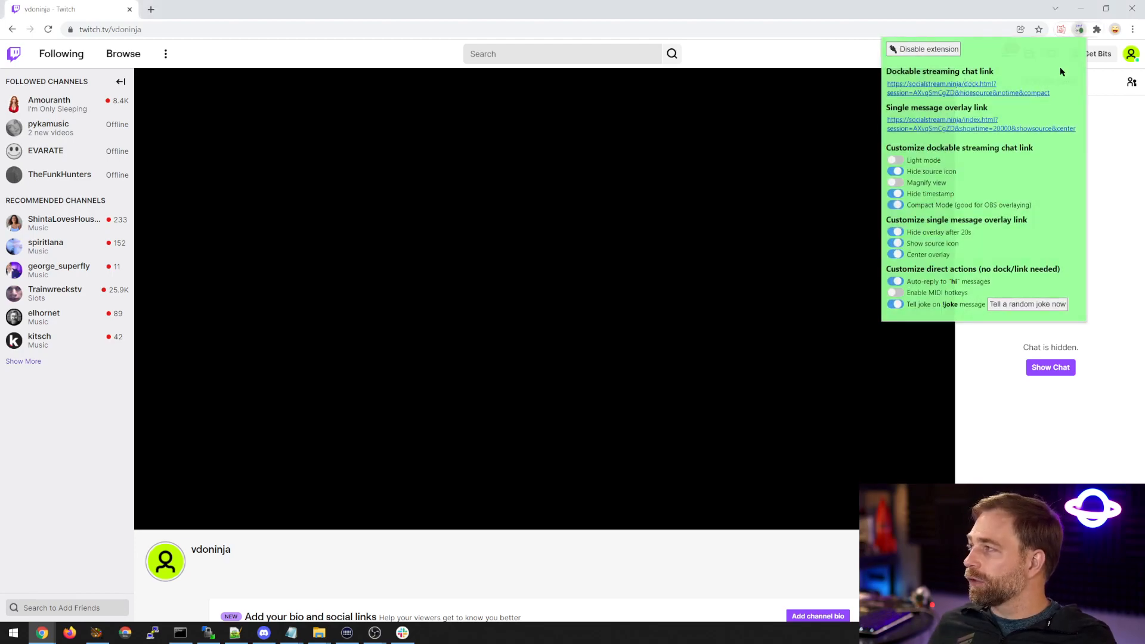
pyautogui.click(1028, 305)
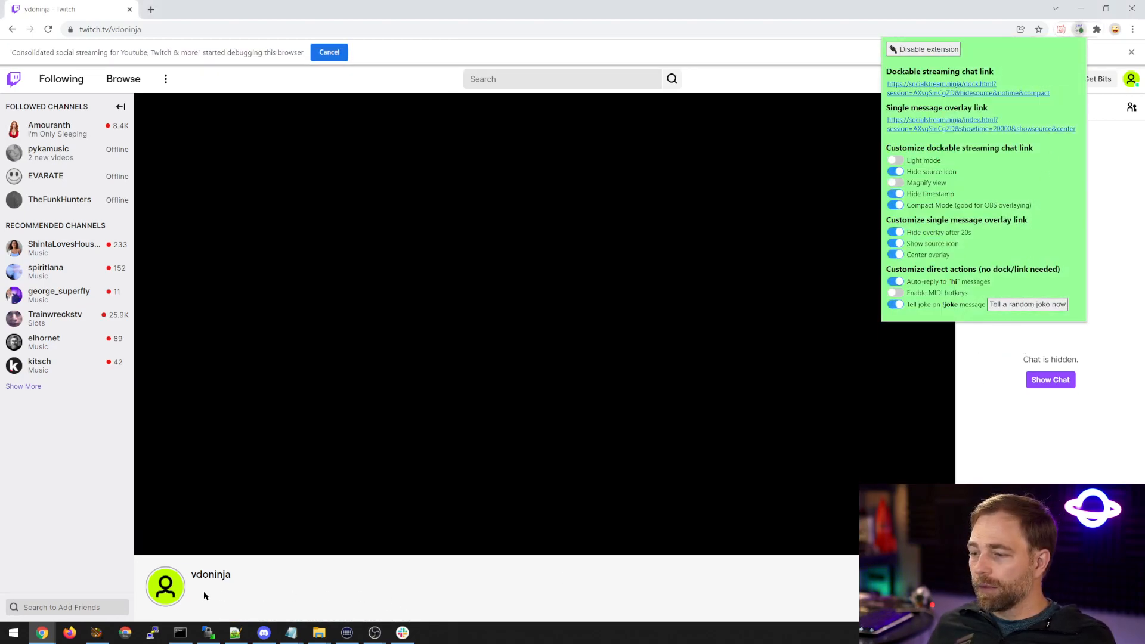
pyautogui.moveTo(42, 632)
pyautogui.click(149, 582)
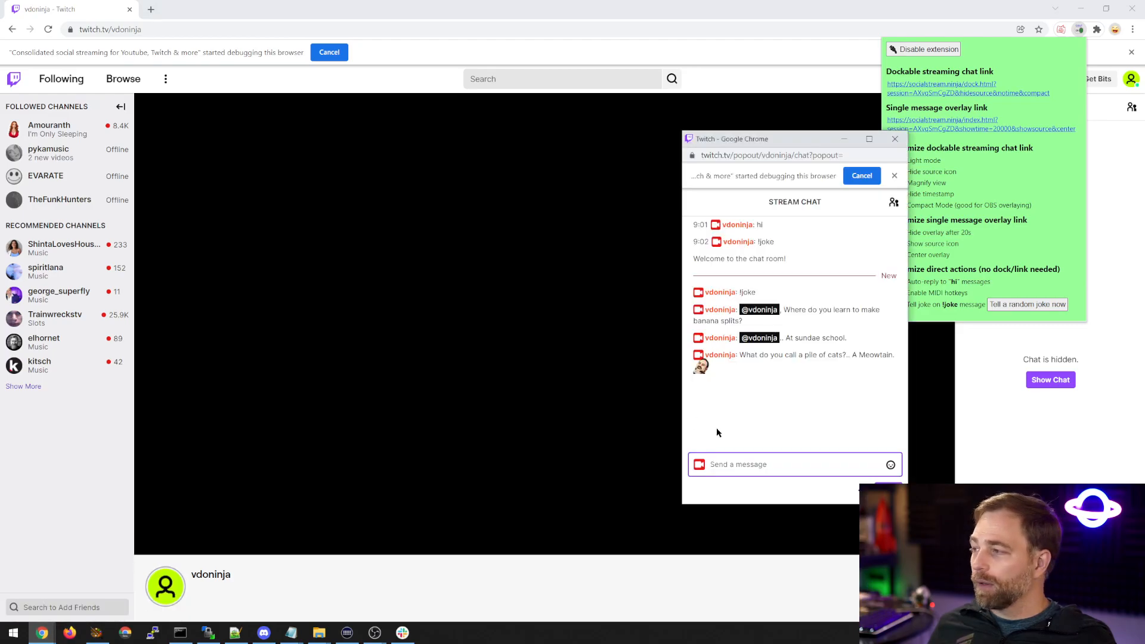
# Show the hidden chat on the vdoninja Twitch page and bring the popped-out chat window back over it.
pyautogui.click(1050, 380)
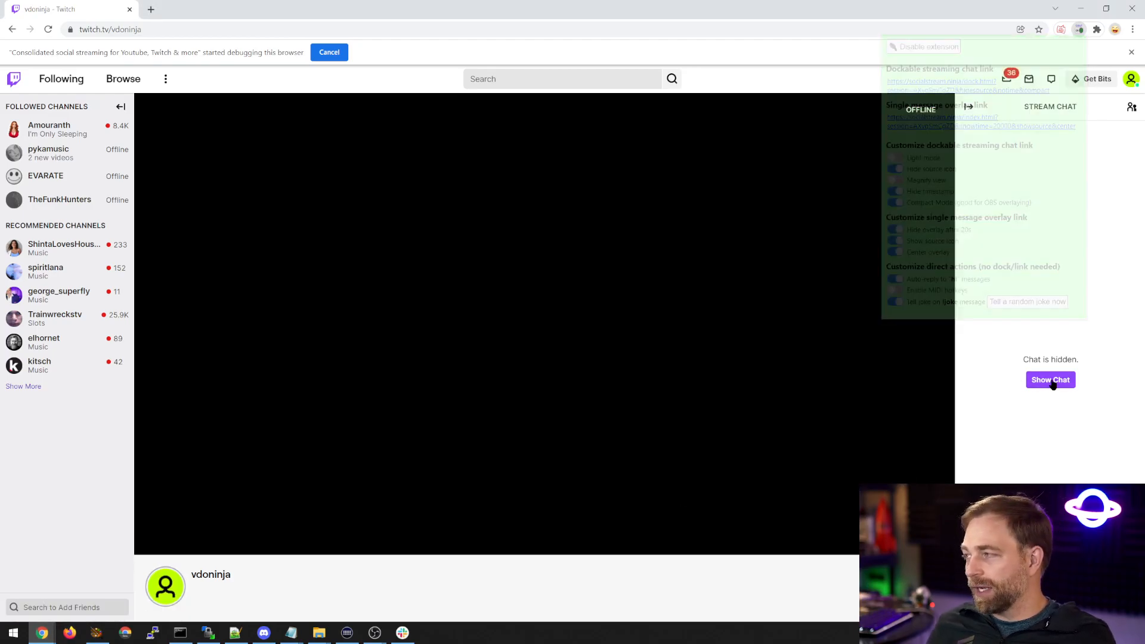
pyautogui.click(1124, 116)
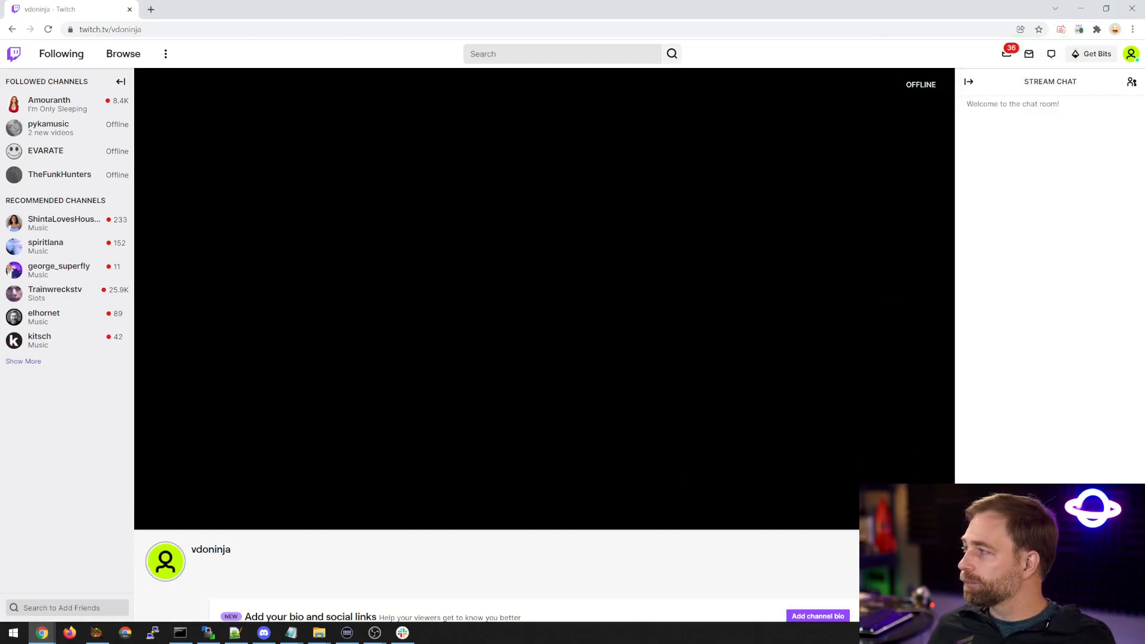
pyautogui.click(48, 633)
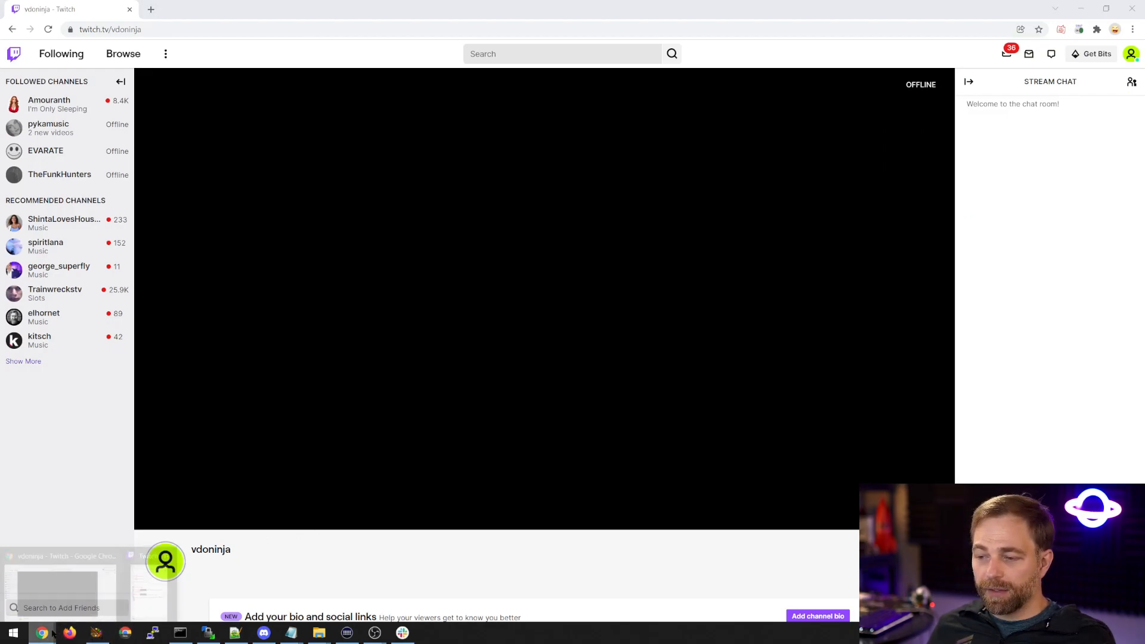
pyautogui.click(145, 598)
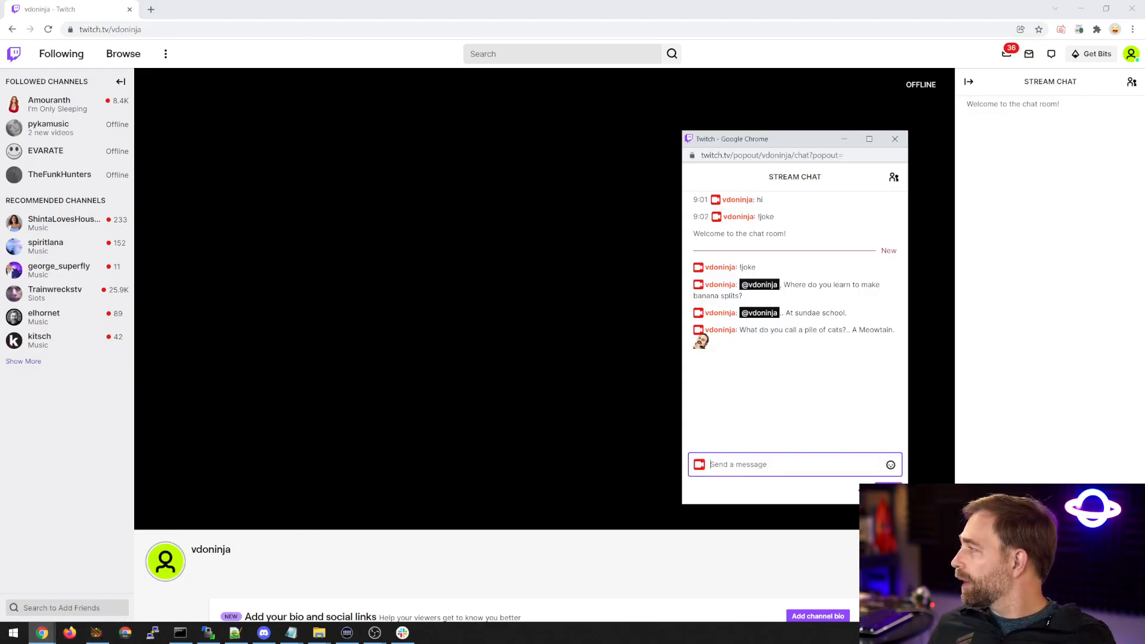
# Bring the OBS window into view to check the newest SocialStream dock messages, then move it away and reposition the popped-out chat.
pyautogui.moveTo(1144, 179); pyautogui.dragTo(452, 106)
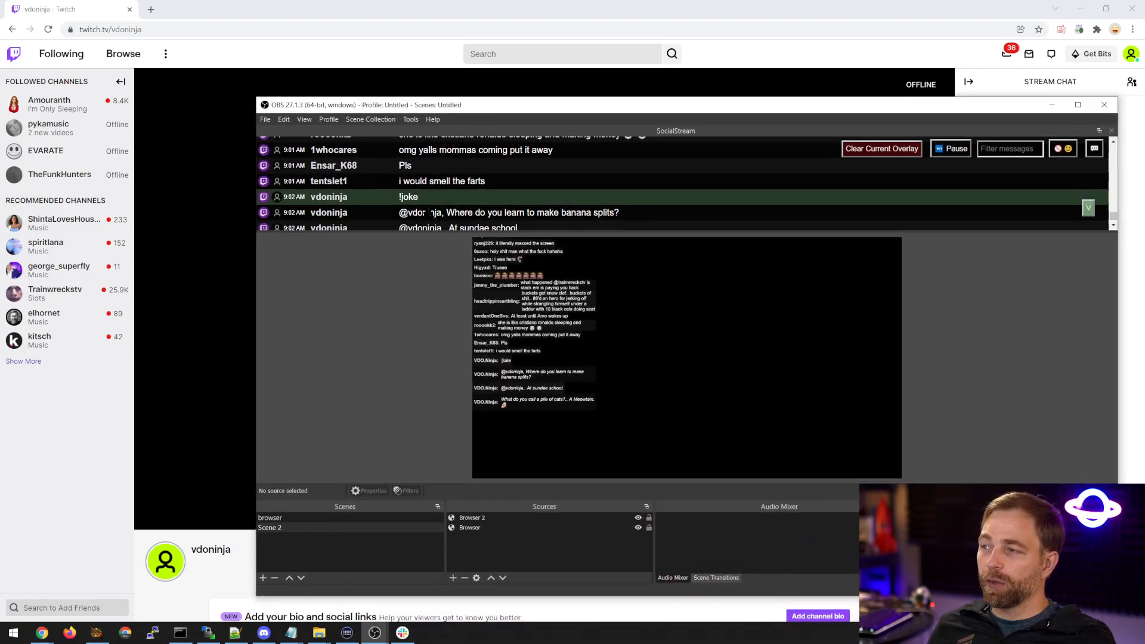
pyautogui.scroll(-1, 450, 204)
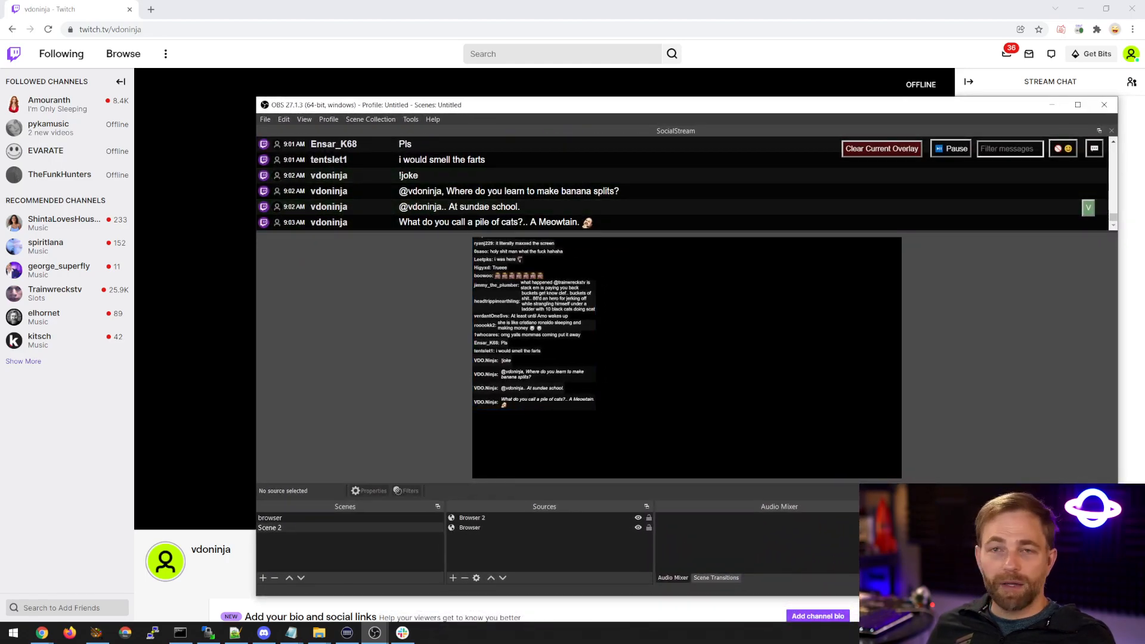
pyautogui.moveTo(452, 105); pyautogui.dragTo(1144, 189)
pyautogui.moveTo(810, 145); pyautogui.dragTo(761, 123)
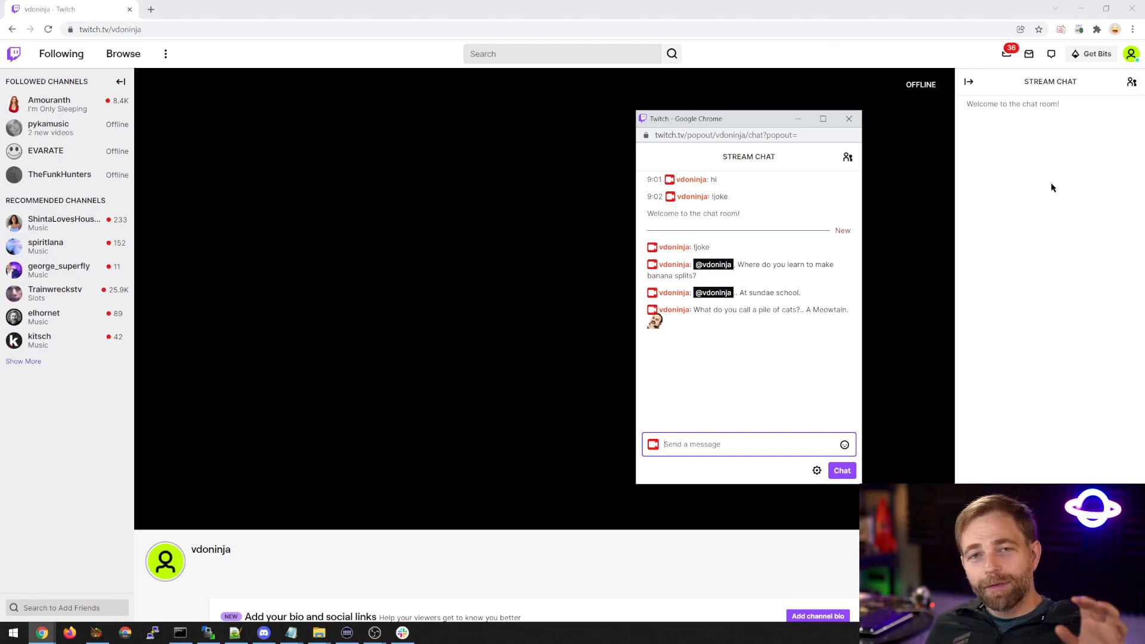
# Disable telling a joke on !joke messages in the Social Stream extension and send "!joke" and "hi" in the popped-out Twitch chat.
pyautogui.click(1078, 30)
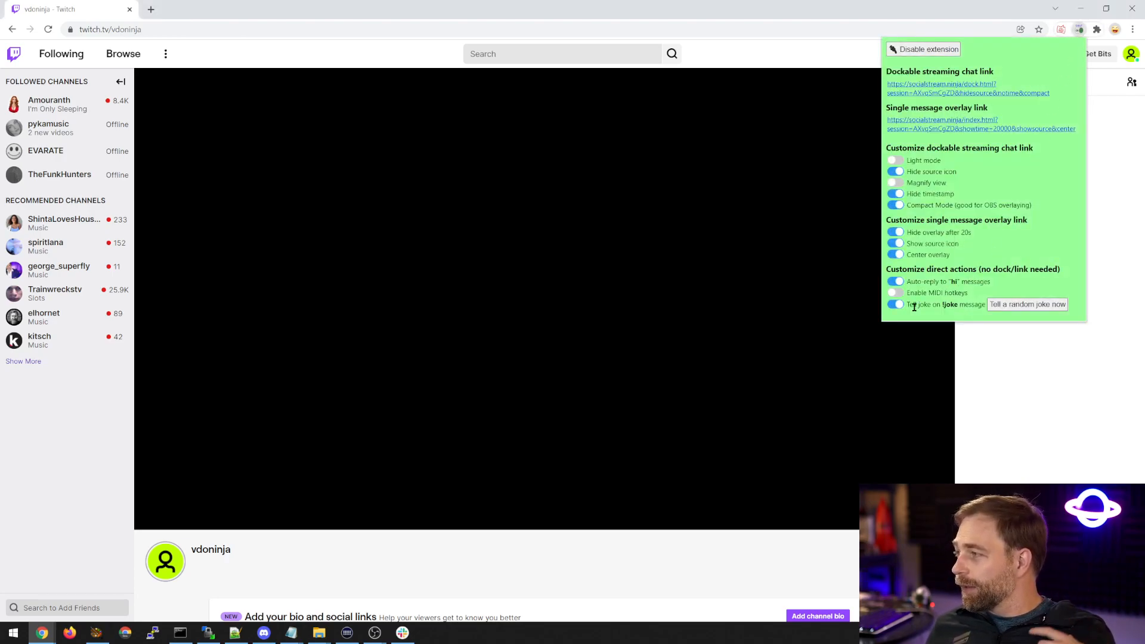
pyautogui.click(894, 305)
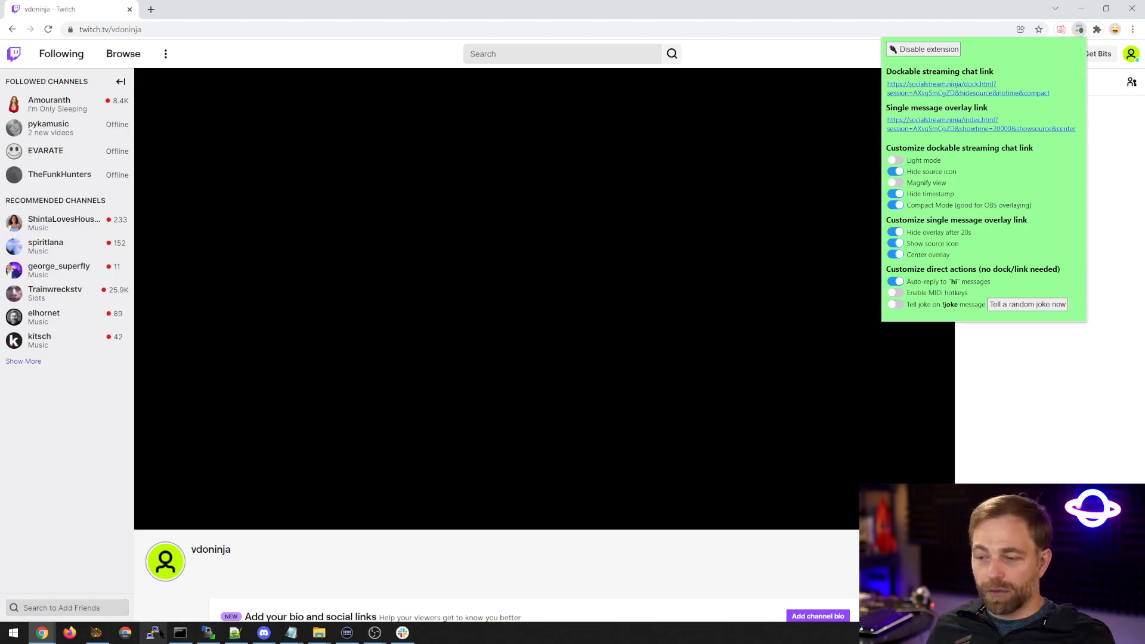
pyautogui.click(42, 632)
pyautogui.click(149, 583)
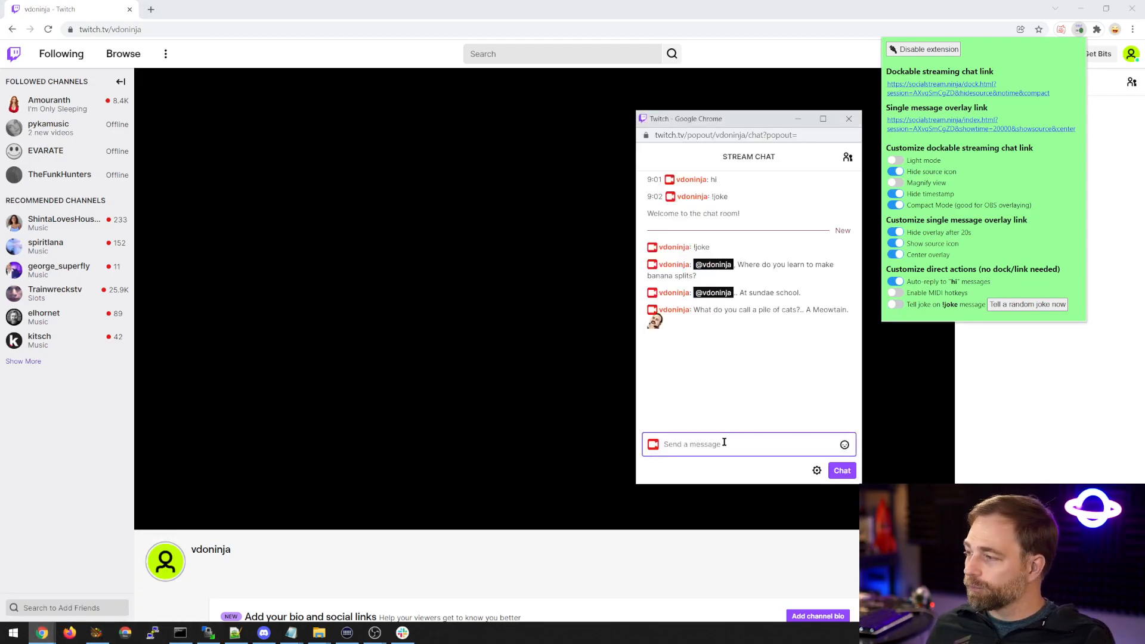
pyautogui.write('!joke')
pyautogui.press('Return')
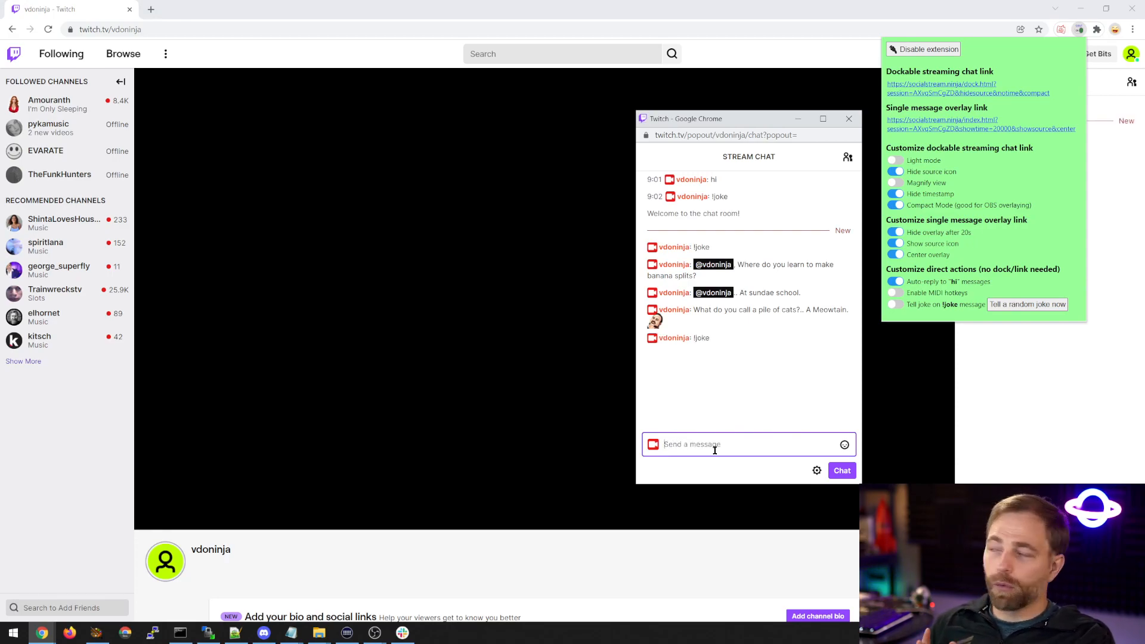
pyautogui.write('hi')
pyautogui.press('Return')
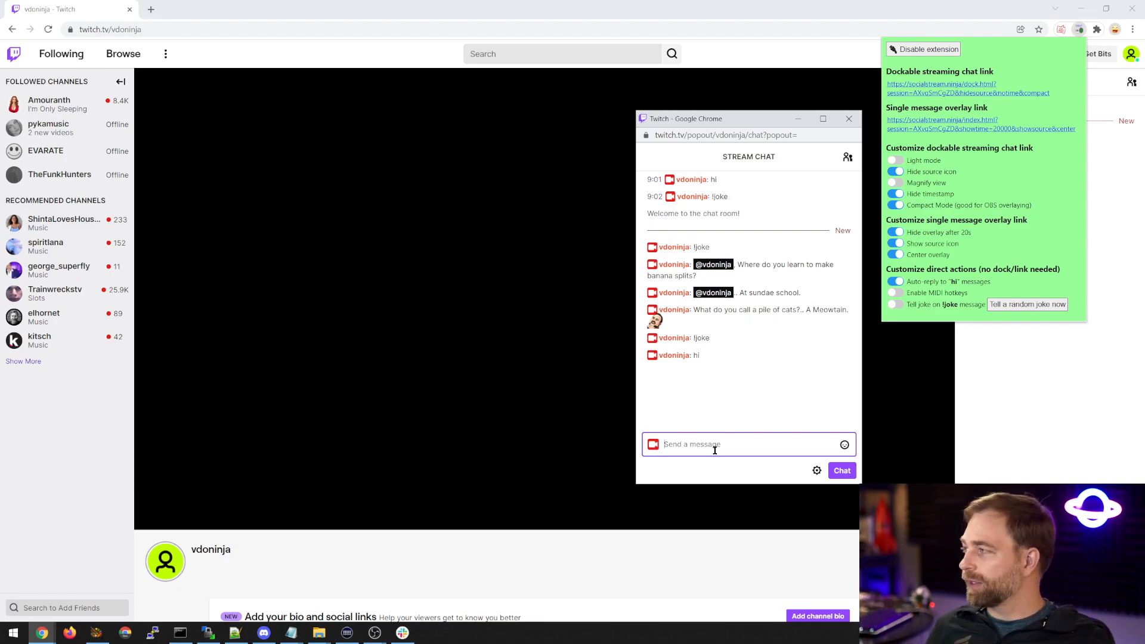
# Enable MIDI hotkeys in the Social Stream extension and open the social_stream GitHub readme in a new tab.
pyautogui.click(898, 297)
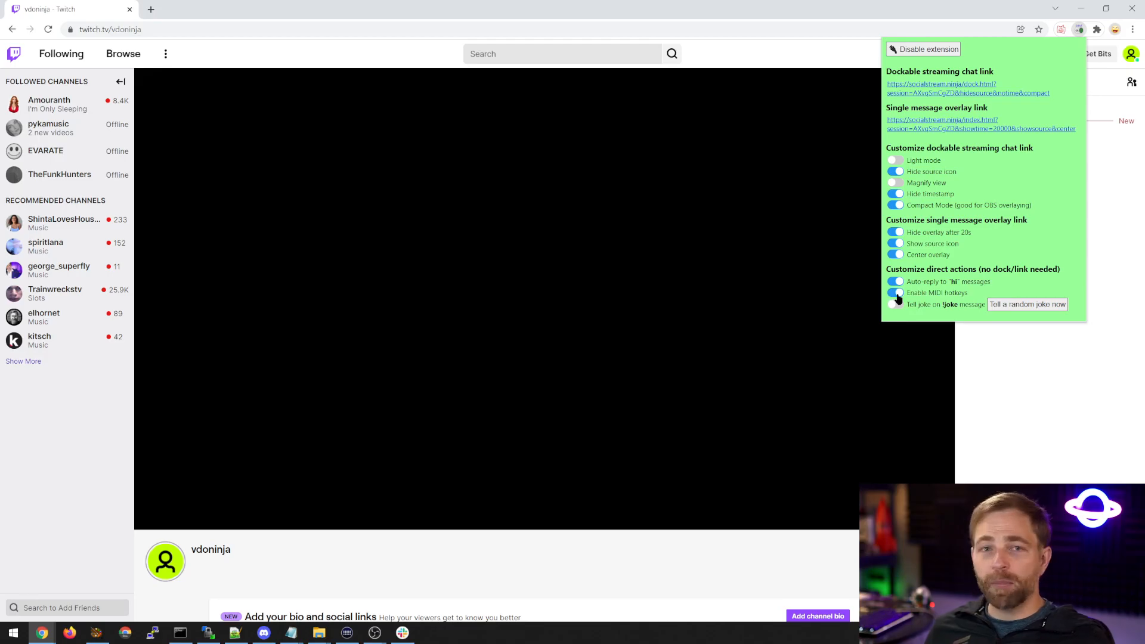
pyautogui.click(150, 9)
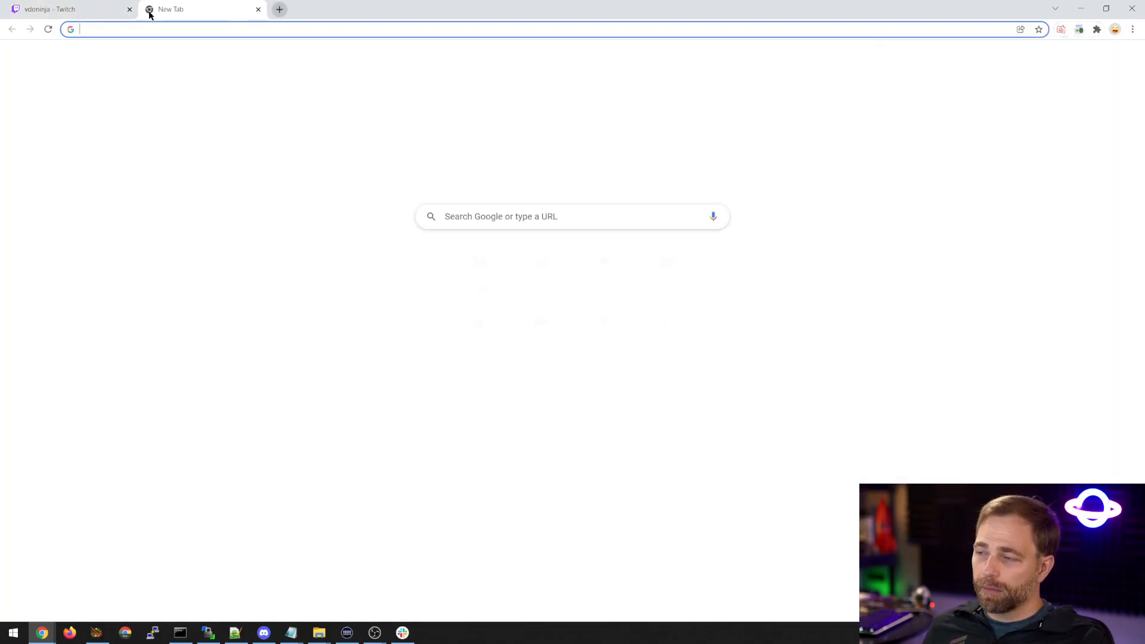
pyautogui.write('social')
pyautogui.press('Return')
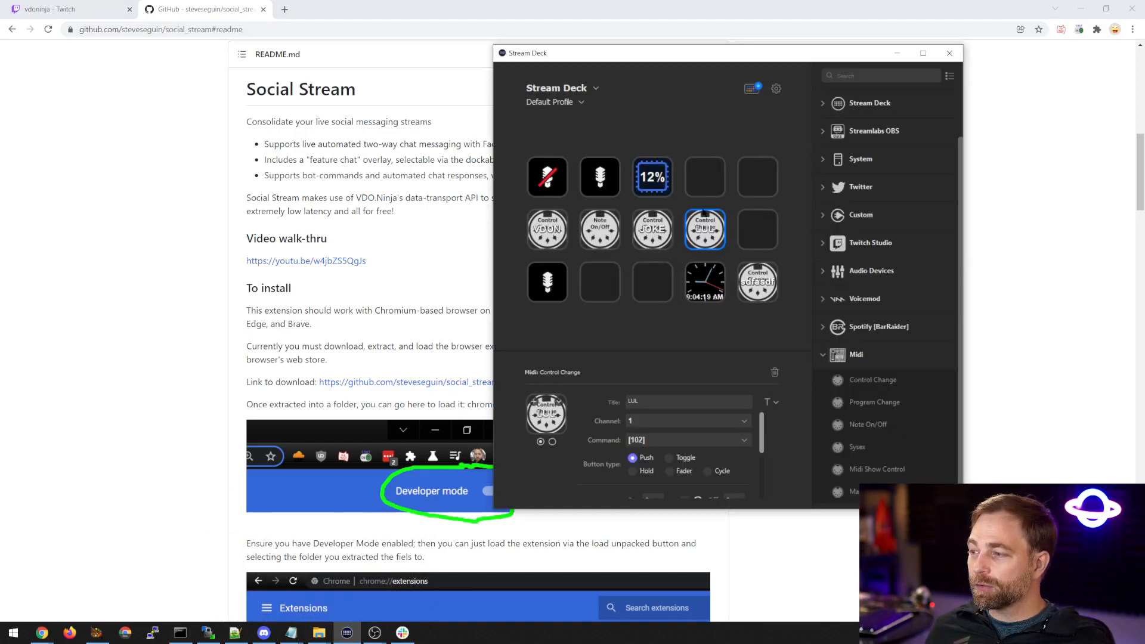
# Switch to Stream Deck, add a Midi Control Change action to the empty key in the second row and title it LUL.
pyautogui.click(347, 633)
pyautogui.moveTo(658, 71); pyautogui.dragTo(588, 105)
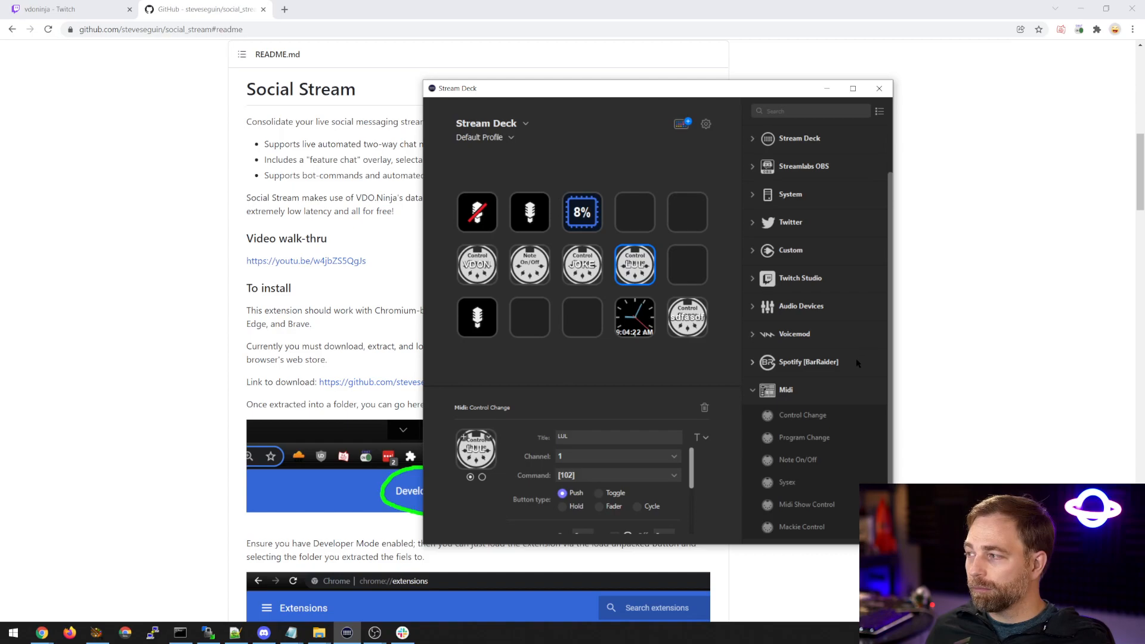
pyautogui.moveTo(806, 421); pyautogui.dragTo(687, 264)
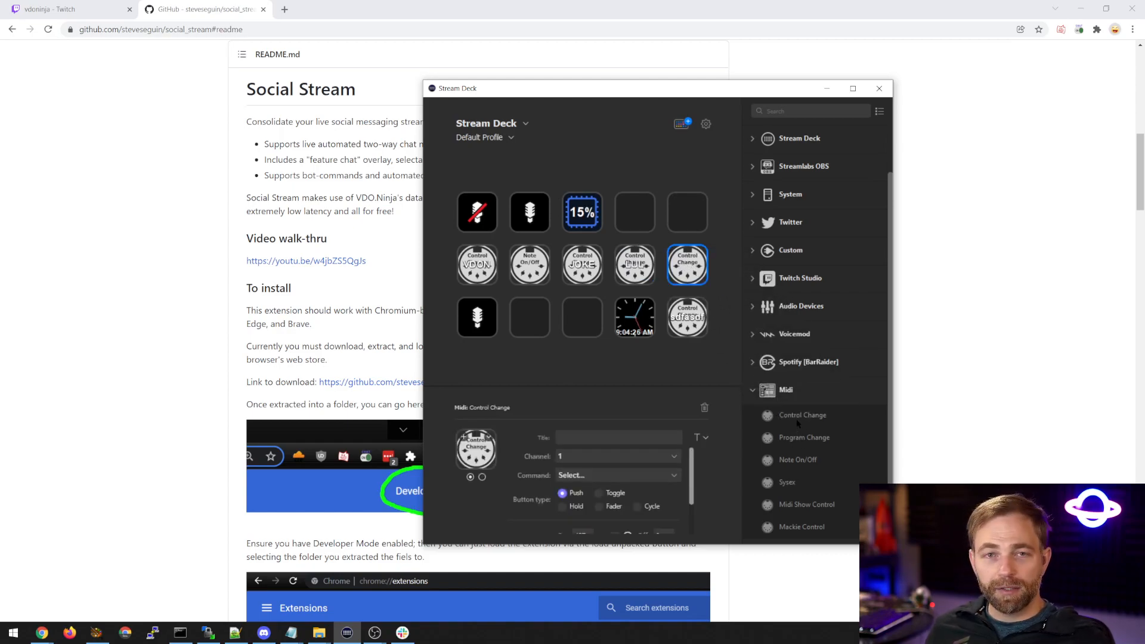
pyautogui.click(603, 437)
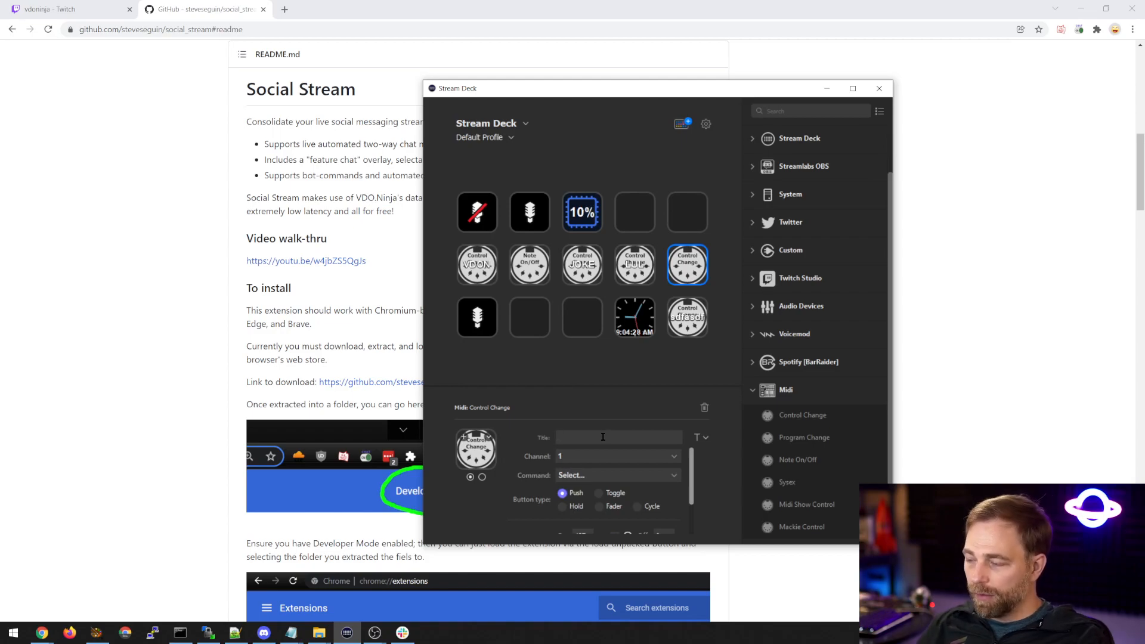
pyautogui.write('LUL')
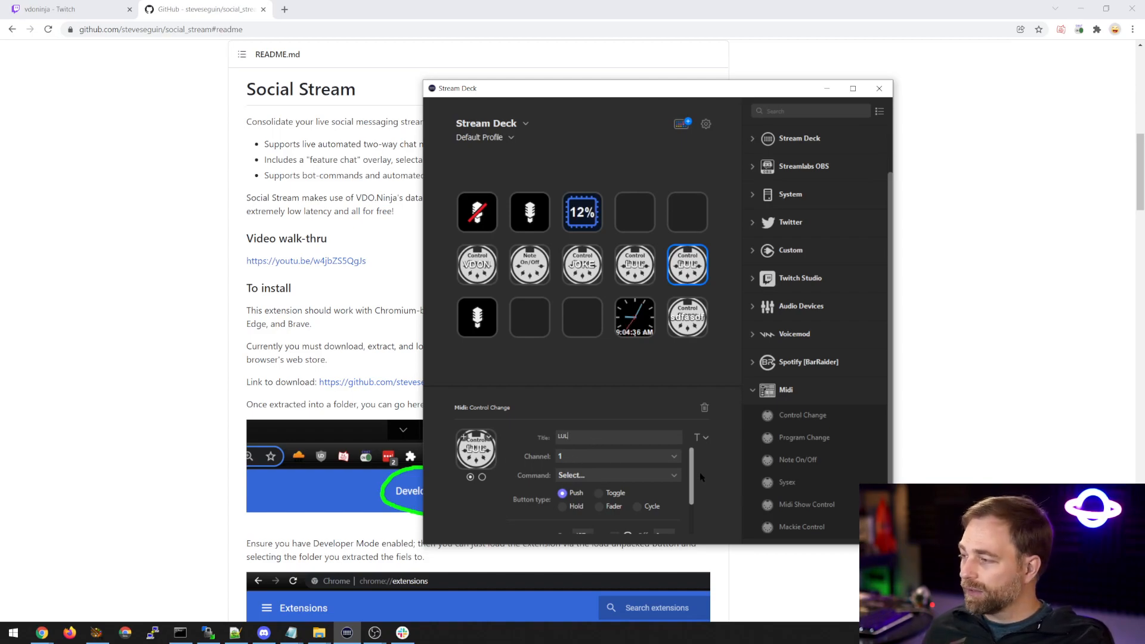
# Set the new LUL key's MIDI command to [102] and bring its on and off value settings into view.
pyautogui.click(656, 475)
pyautogui.scroll(-6, 616, 416)
pyautogui.scroll(-19, 615, 416)
pyautogui.scroll(-5, 603, 406)
pyautogui.click(603, 388)
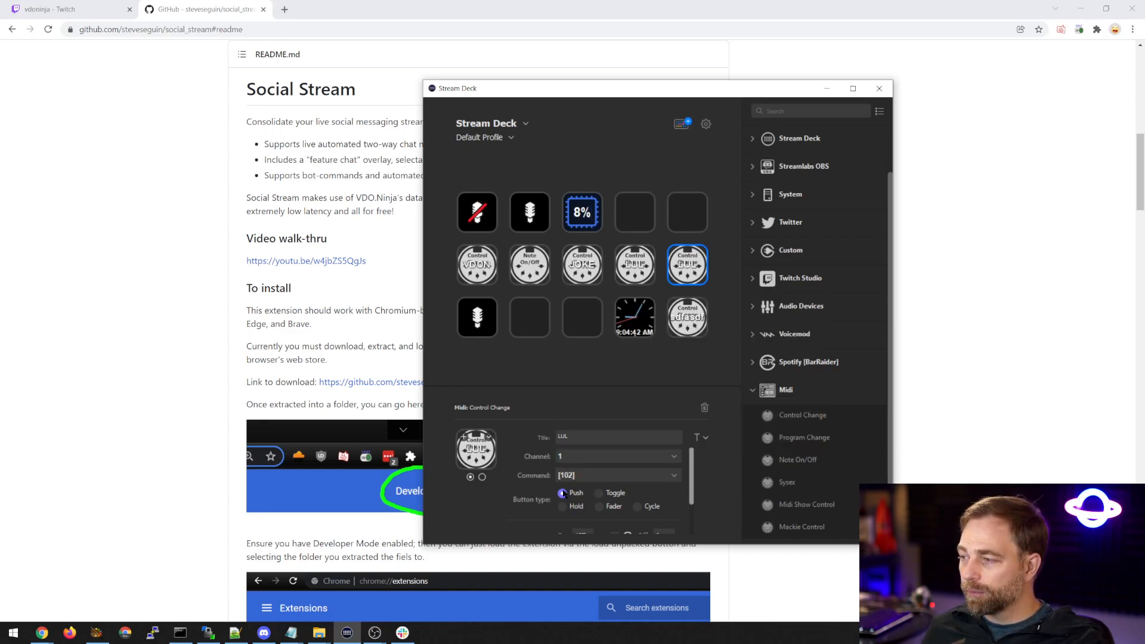
pyautogui.moveTo(691, 490); pyautogui.dragTo(685, 512)
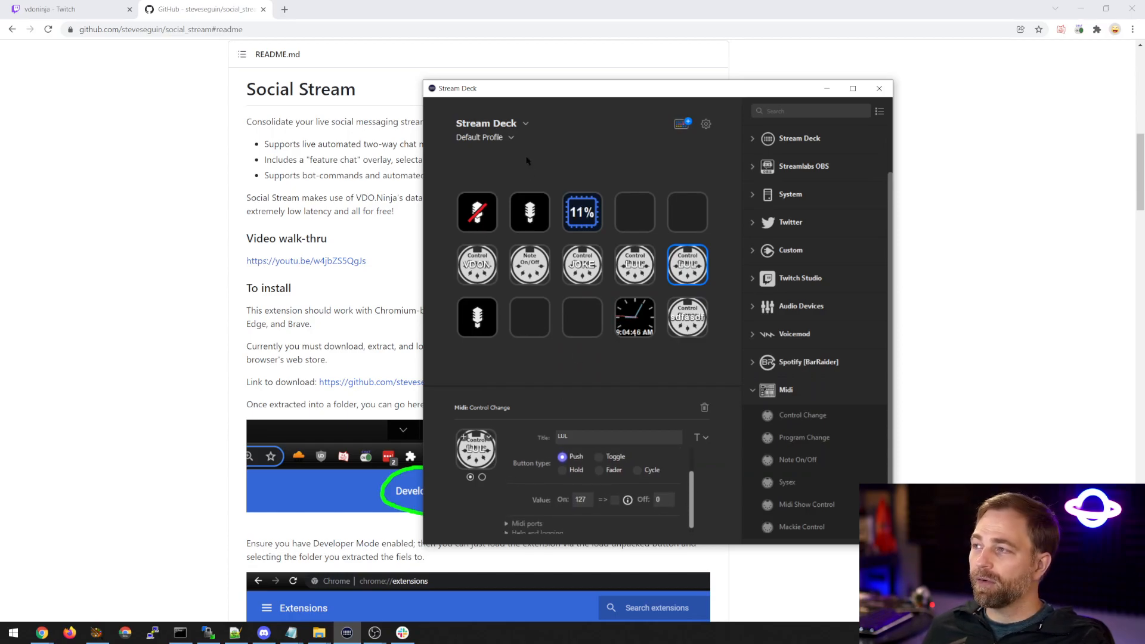
# Examine the MIDI hotkey section of the Social Stream readme for the command 102 value that says "LUL".
pyautogui.scroll(-5, 595, 206)
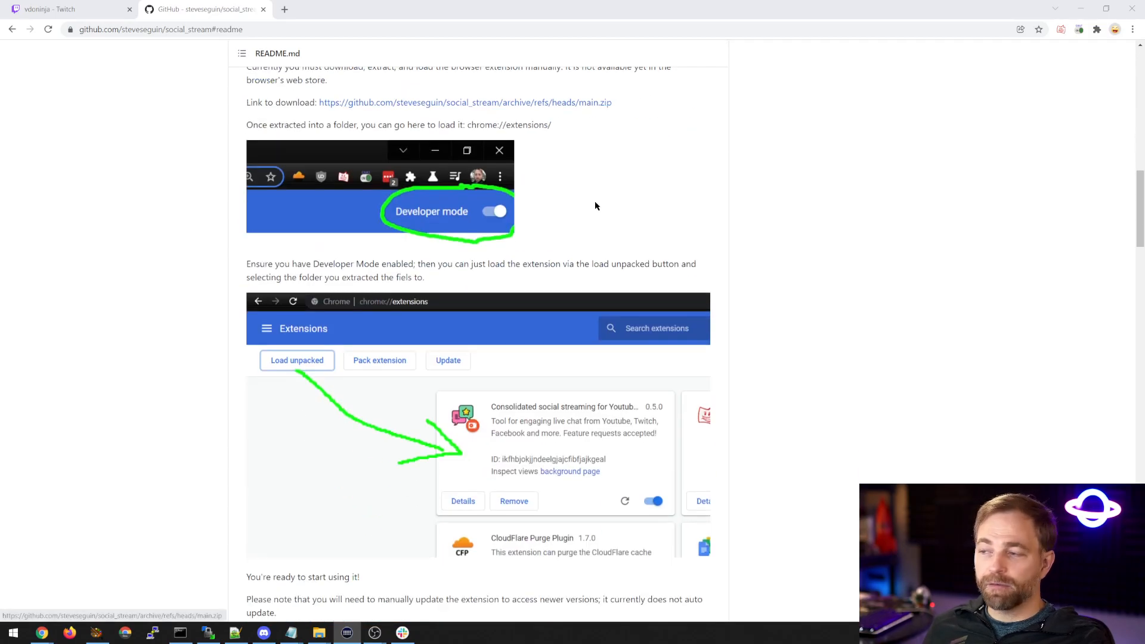
pyautogui.scroll(-20, 595, 205)
pyautogui.scroll(-20, 462, 279)
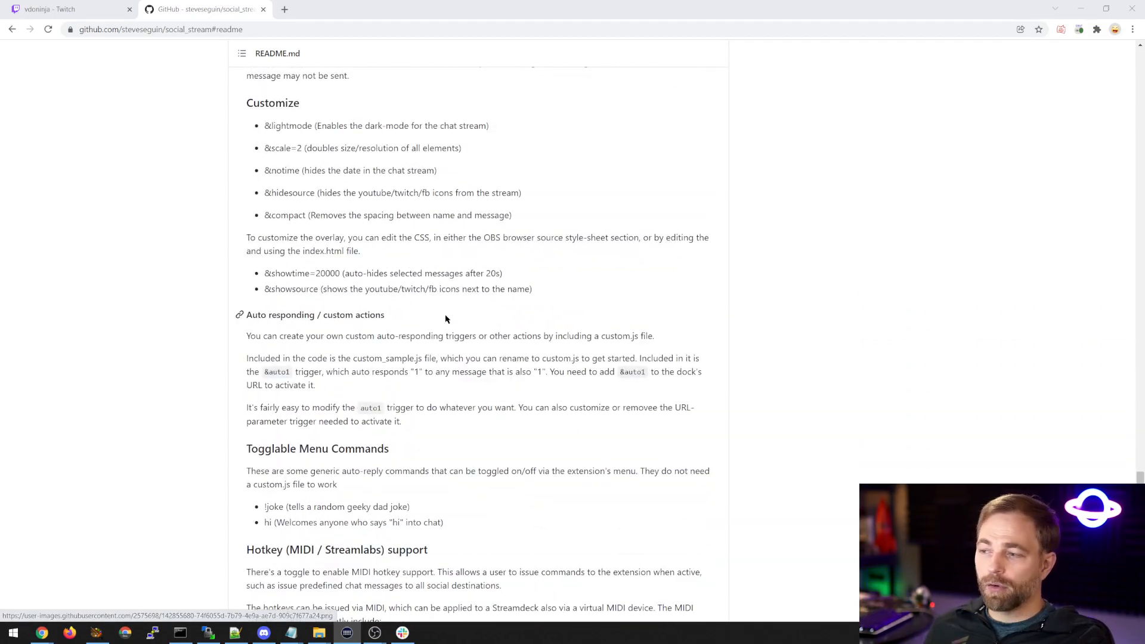
pyautogui.scroll(-7, 437, 320)
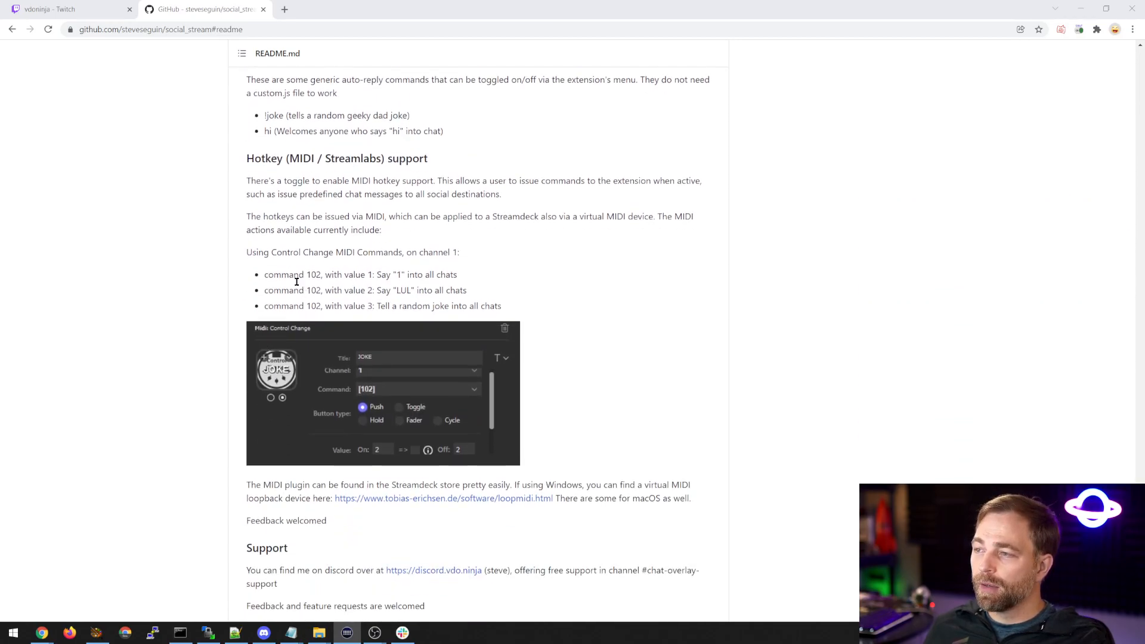
pyautogui.moveTo(259, 279); pyautogui.dragTo(499, 305)
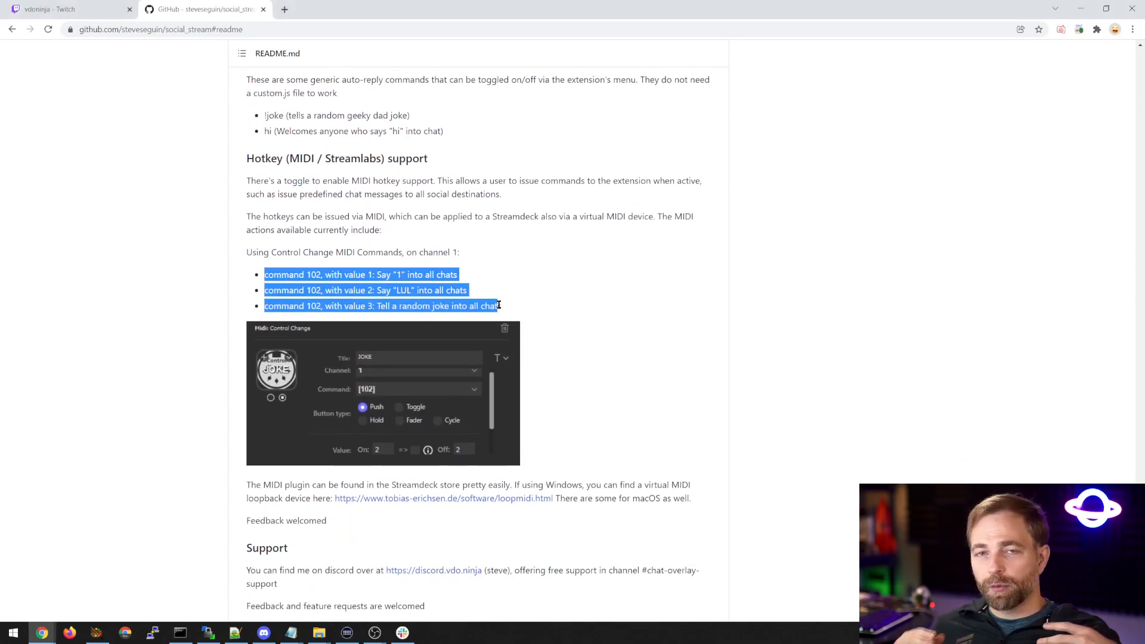
pyautogui.click(537, 299)
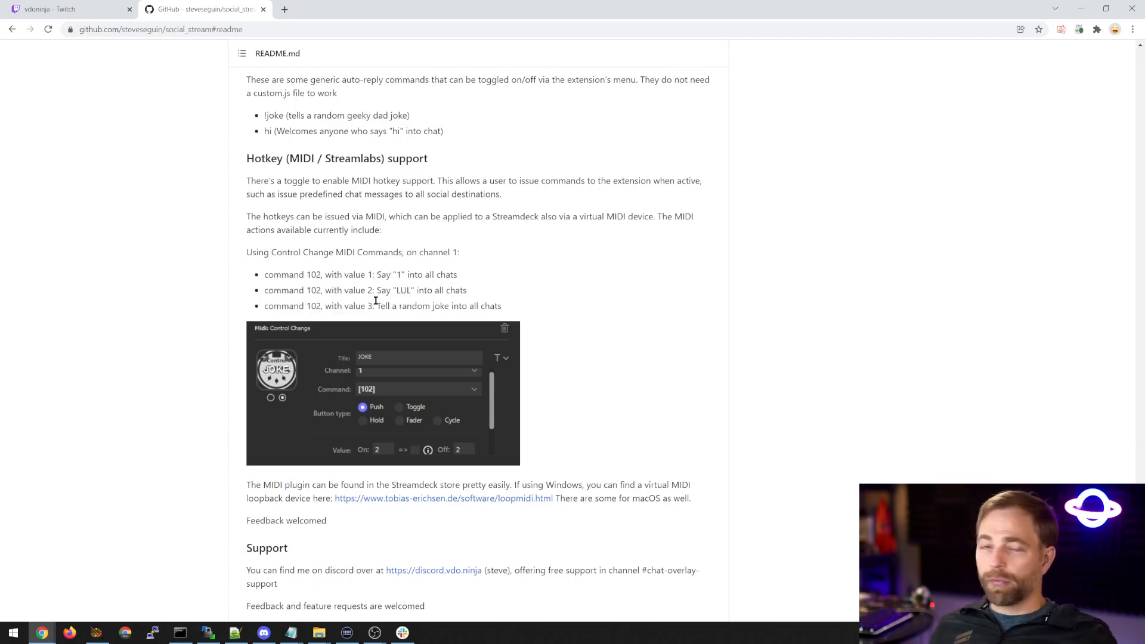
pyautogui.doubleClick(404, 291)
pyautogui.moveTo(372, 291); pyautogui.dragTo(360, 289)
# Bring the Stream Deck window back and set the LUL key's On and Off values to 2.
pyautogui.moveTo(1144, 170); pyautogui.dragTo(549, 60)
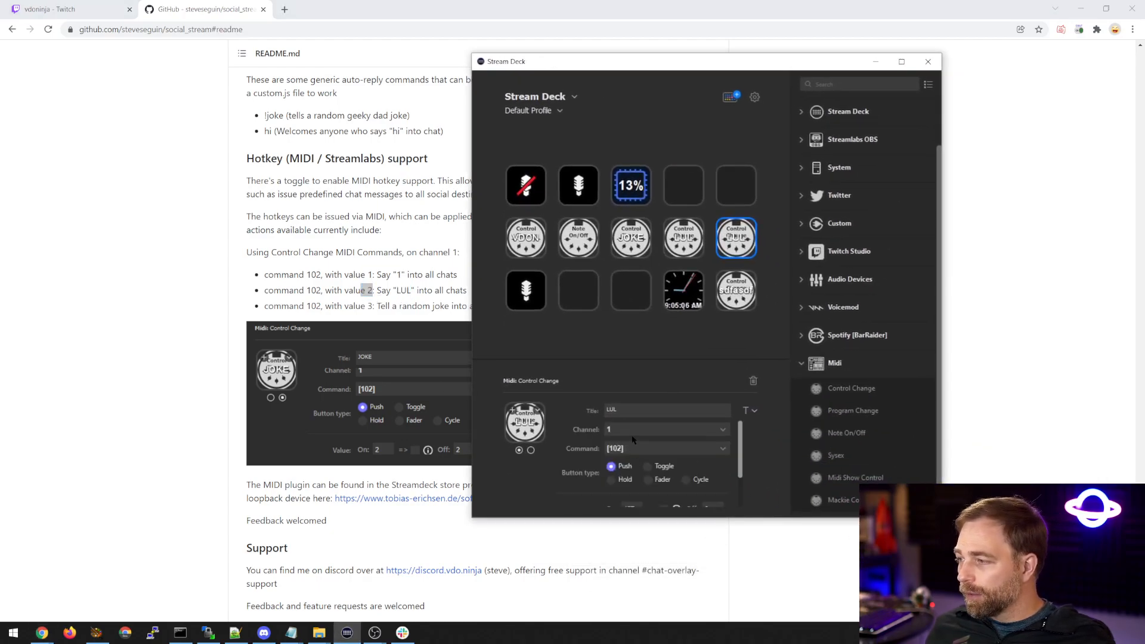
pyautogui.scroll(-2, 635, 444)
pyautogui.click(629, 464)
pyautogui.doubleClick(707, 465)
pyautogui.write('2')
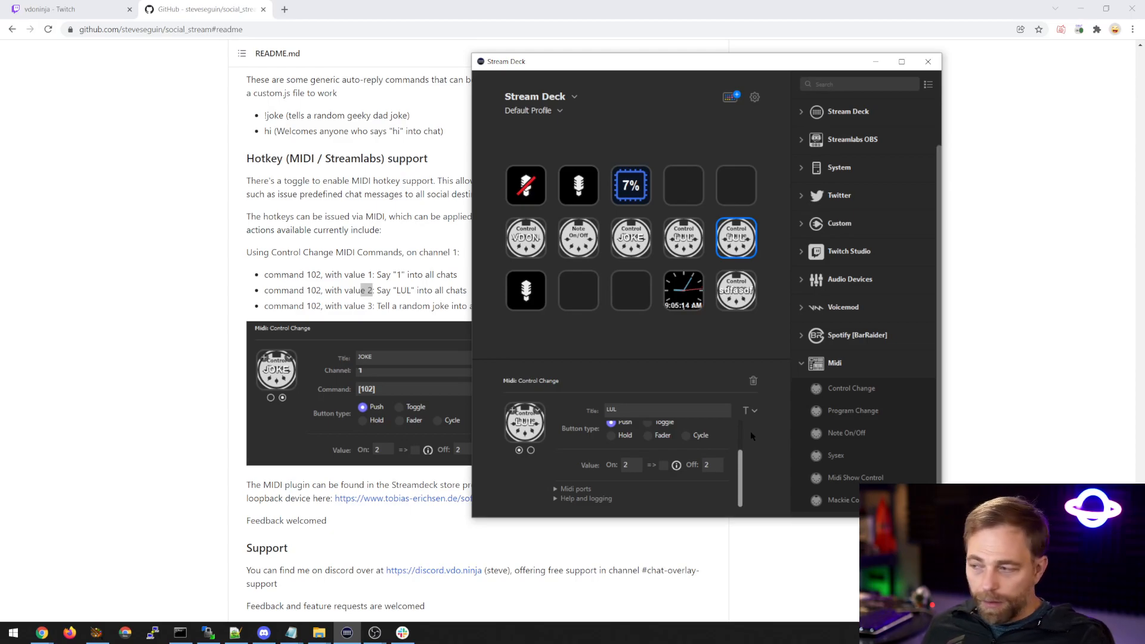
# View the readme's loopMIDI link in a separate tab, close it and return to the vdoninja Twitch page.
pyautogui.click(396, 231)
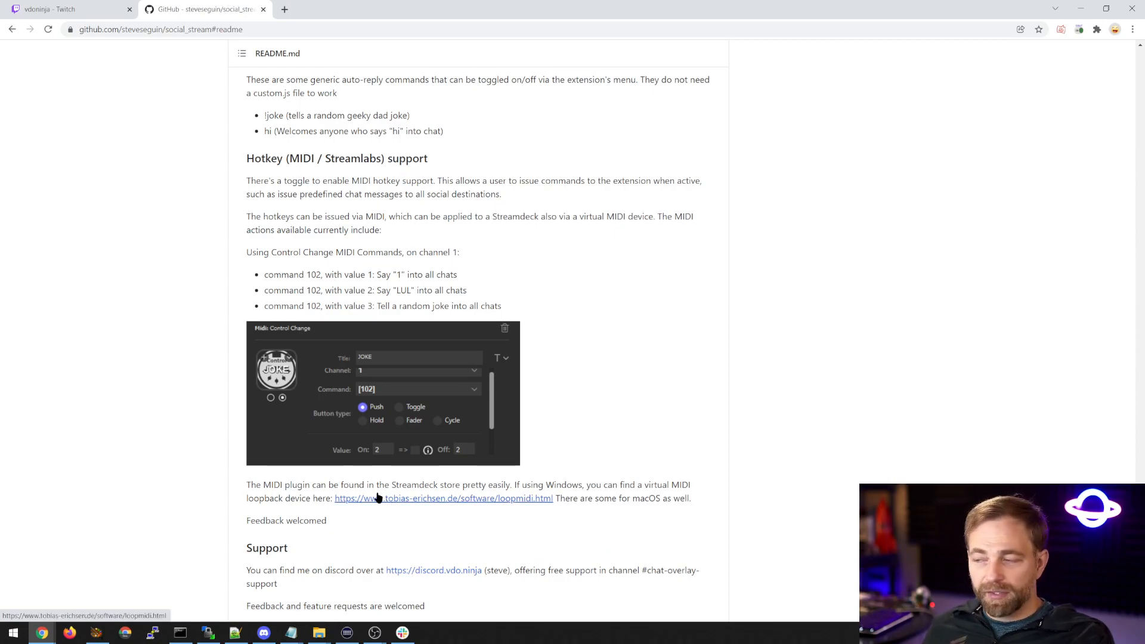
pyautogui.rightClick(484, 500)
pyautogui.click(508, 507)
pyautogui.click(307, 10)
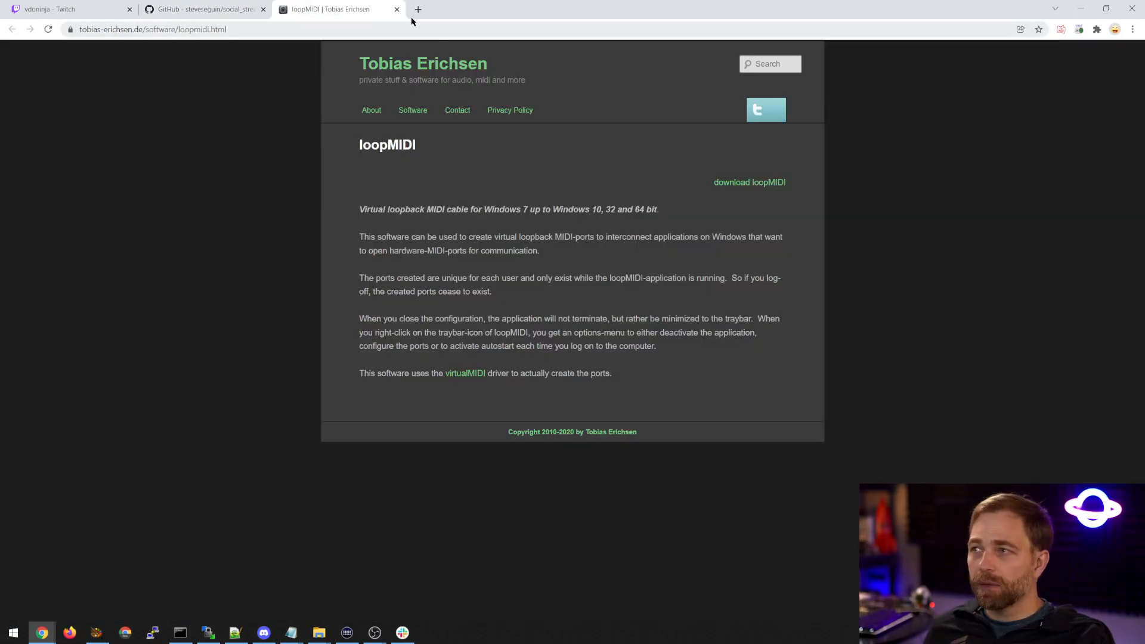
pyautogui.click(397, 9)
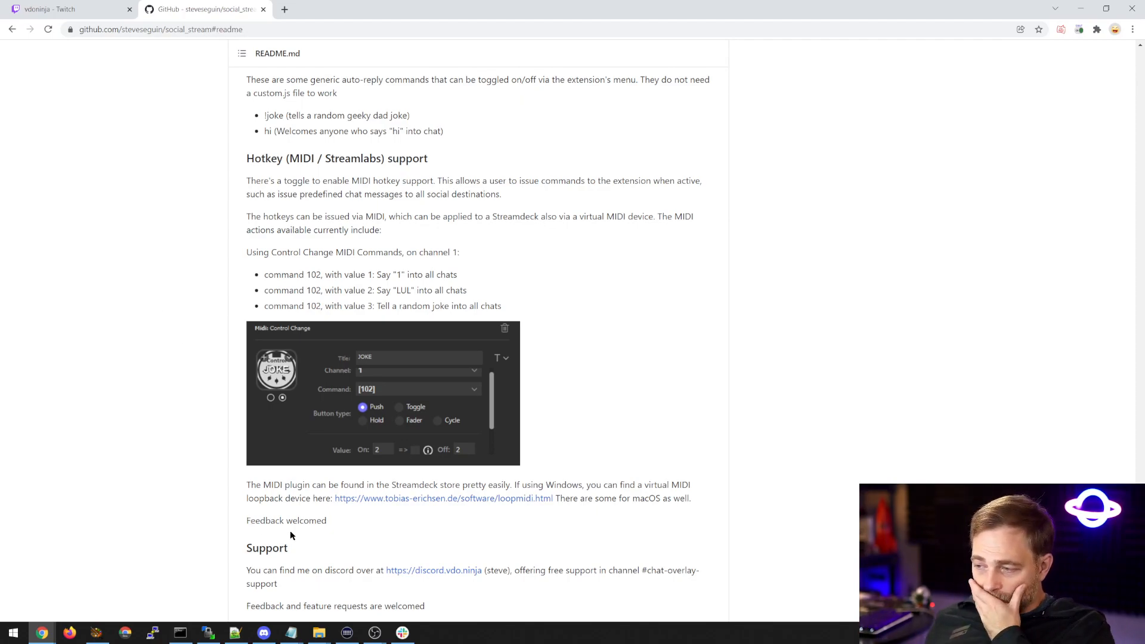
pyautogui.click(80, 9)
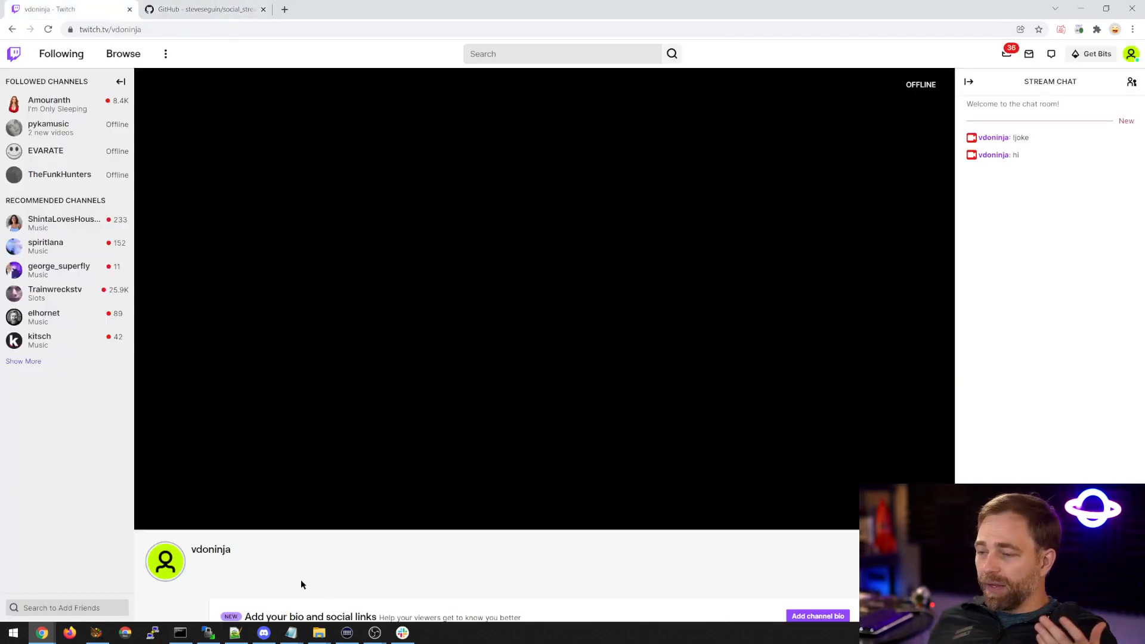
# Switch to OBS and the pop-out Twitch chat window to check the messages triggered by the MIDI hotkeys.
pyautogui.click(375, 633)
pyautogui.click(421, 585)
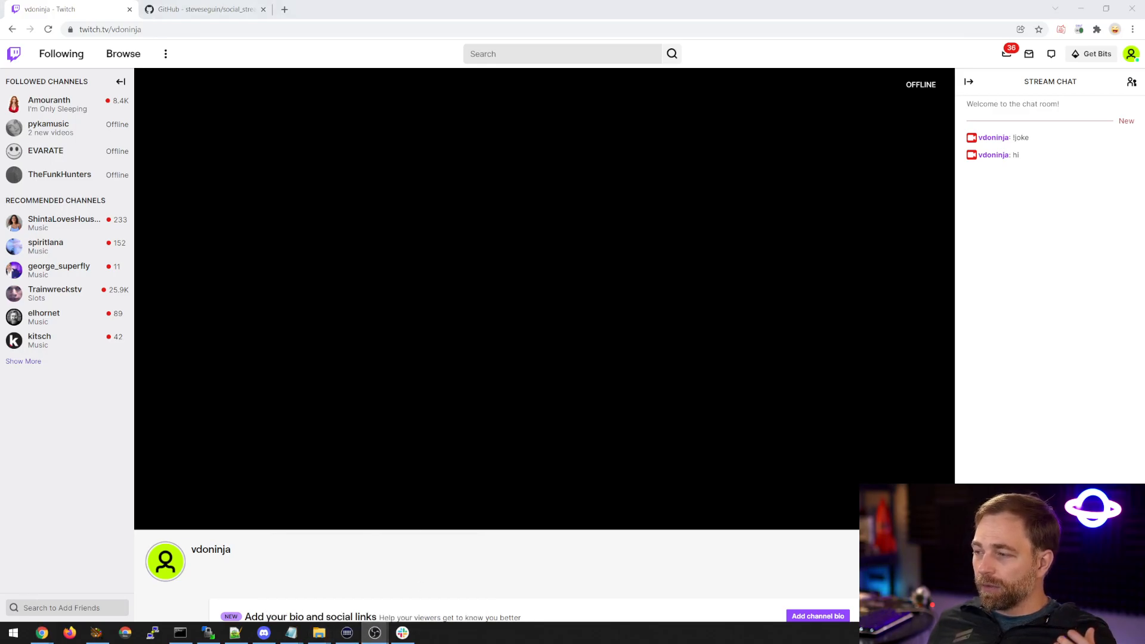
pyautogui.moveTo(1144, 128); pyautogui.dragTo(159, 104)
pyautogui.doubleClick(160, 104)
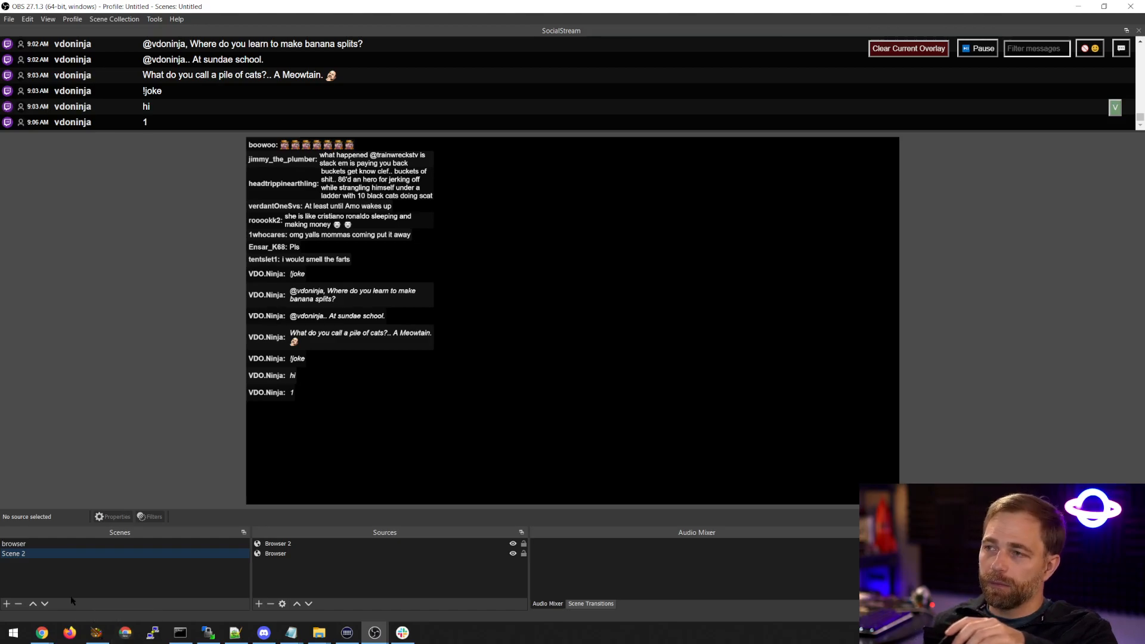
pyautogui.click(47, 636)
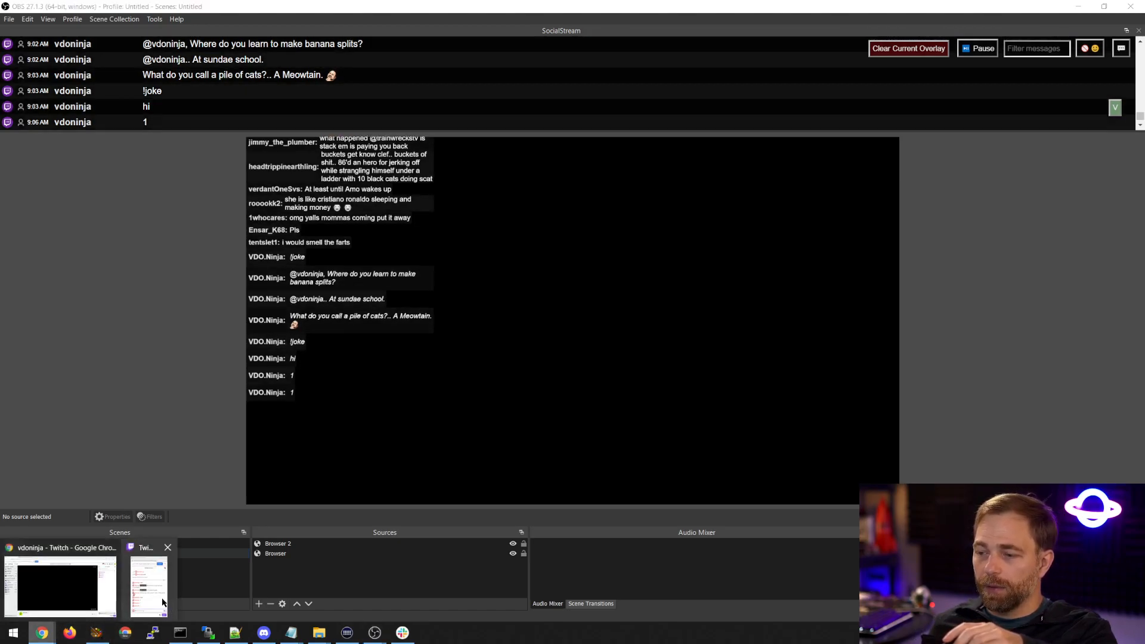
pyautogui.click(150, 580)
pyautogui.moveTo(688, 122); pyautogui.dragTo(1144, 123)
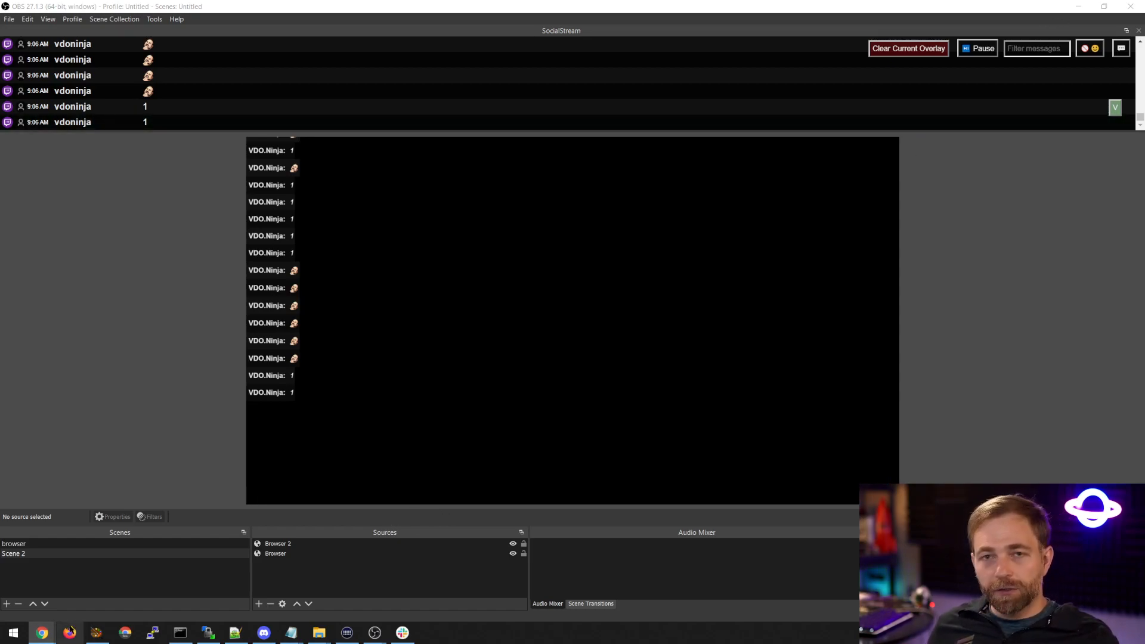
# Minimise OBS and show the Social Stream extension's settings over the vdoninja Twitch page.
pyautogui.moveTo(69, 631)
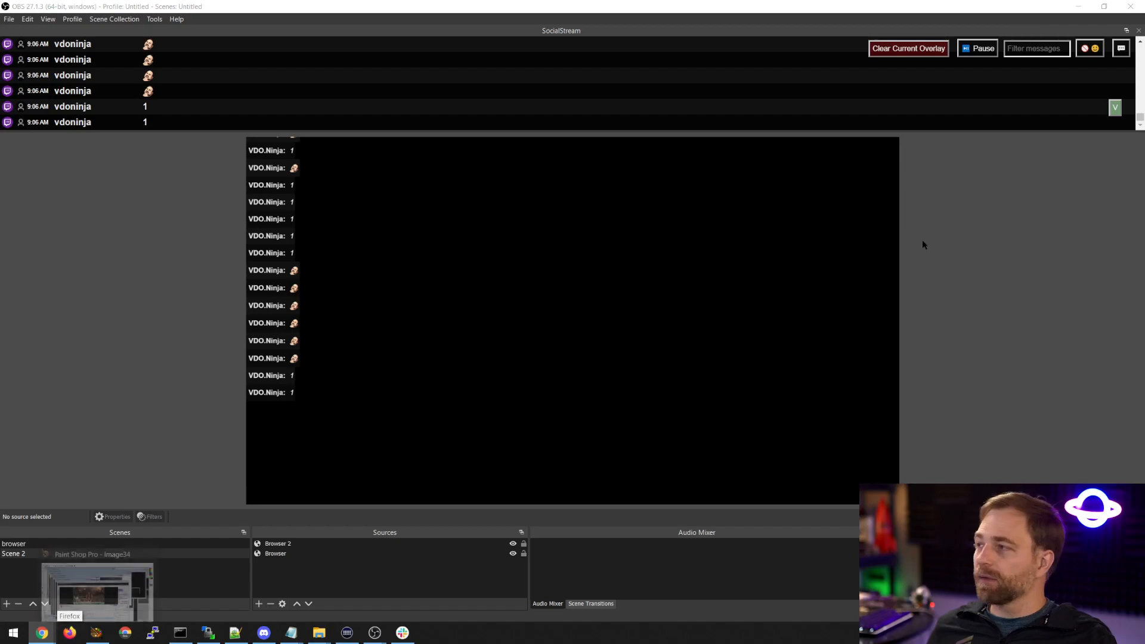
pyautogui.click(1078, 8)
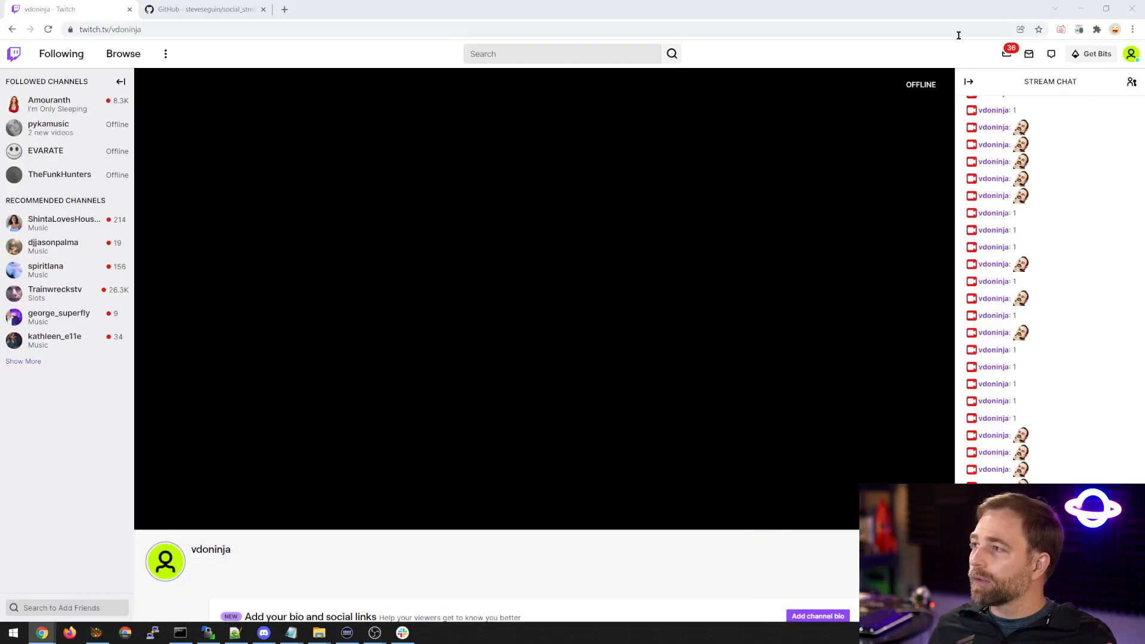
pyautogui.click(1079, 30)
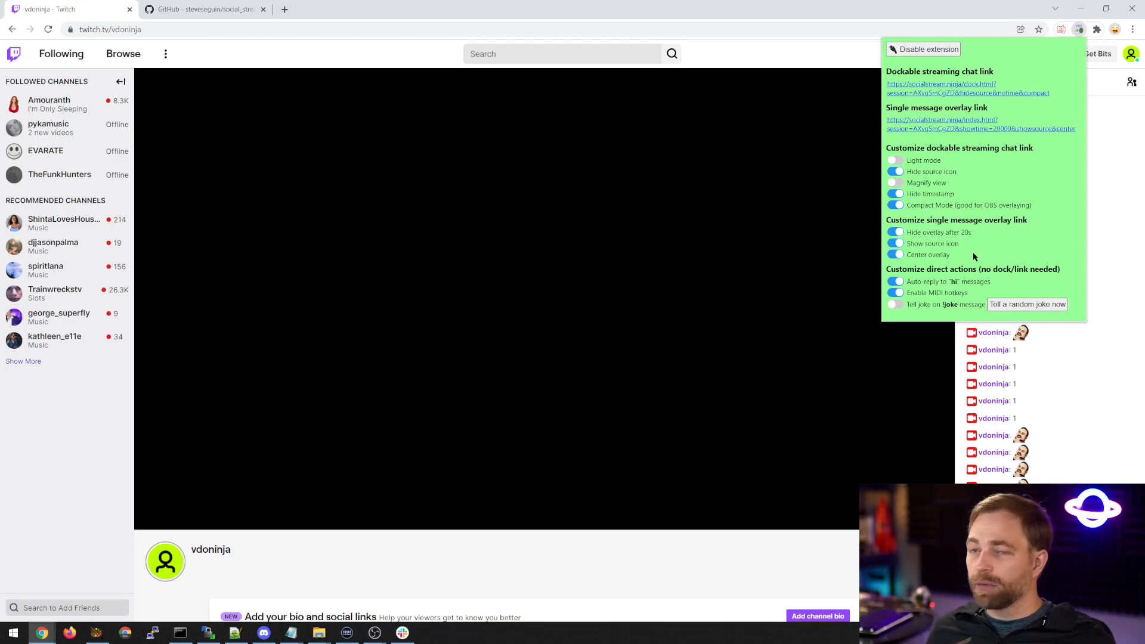
# Open index.html from the D:\obsninja\social_stream folder in Notepad and maximise its window.
pyautogui.moveTo(319, 632)
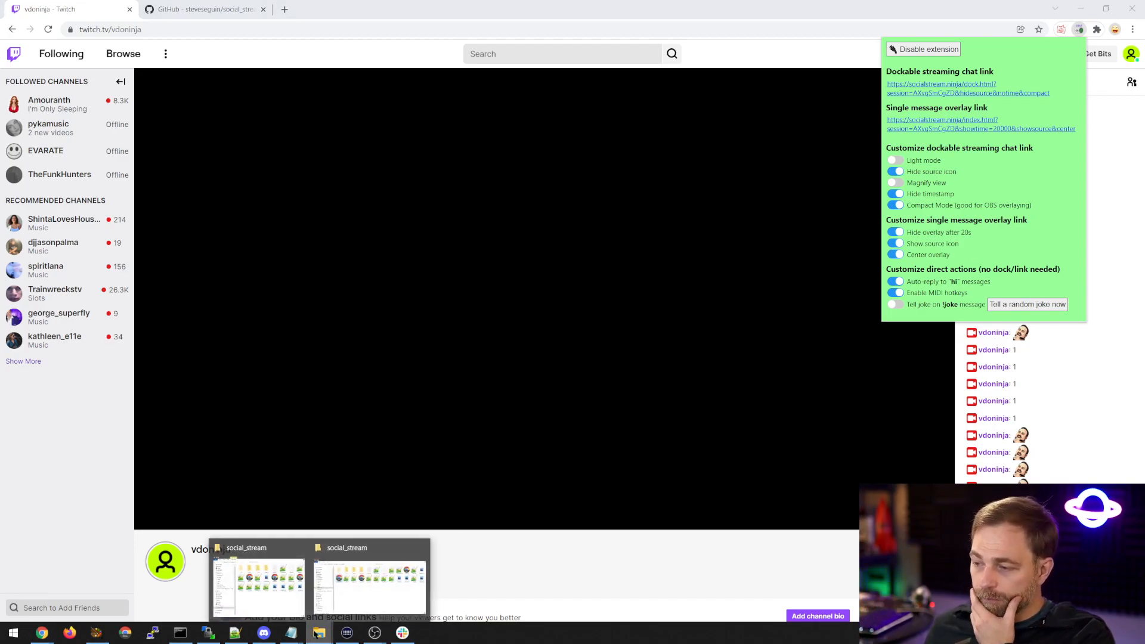
pyautogui.click(257, 581)
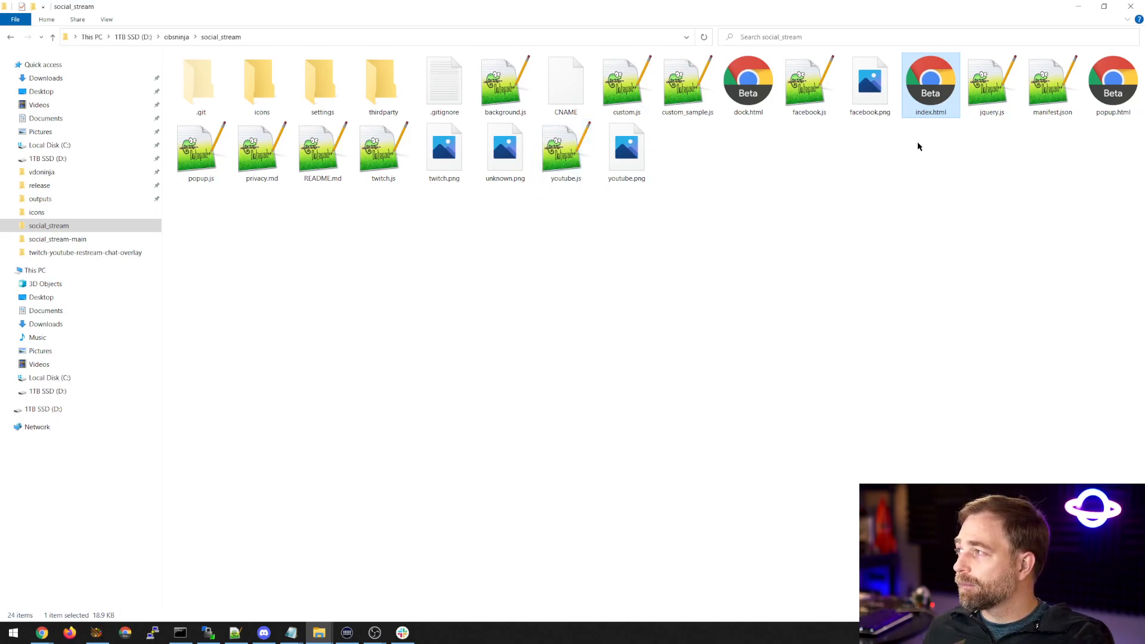
pyautogui.rightClick(927, 87)
pyautogui.moveTo(966, 163)
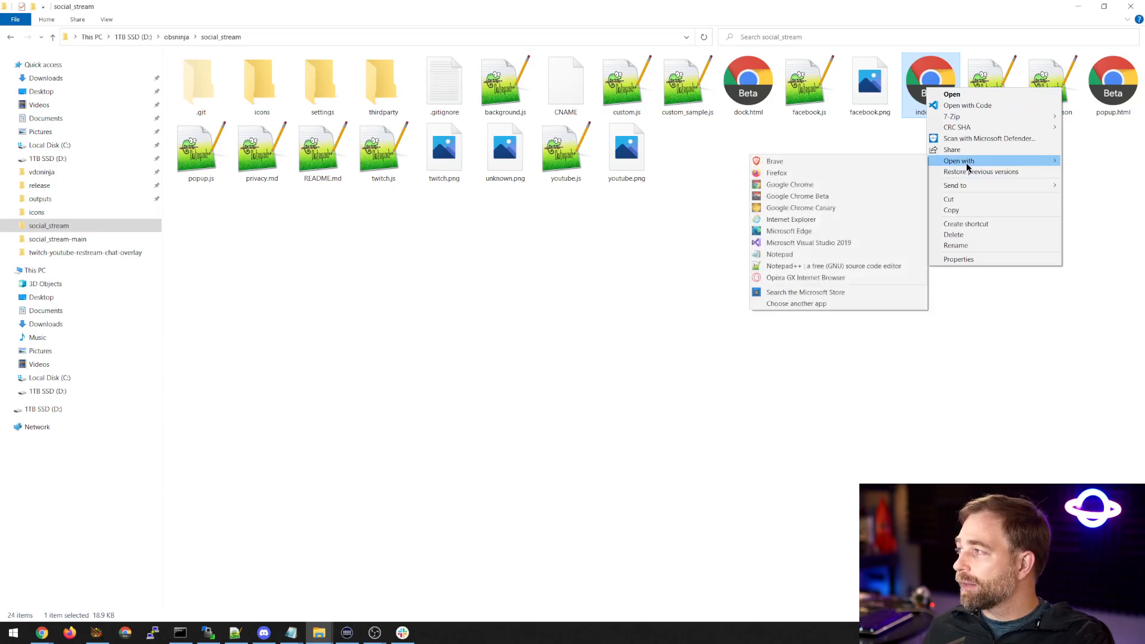
pyautogui.click(799, 254)
pyautogui.doubleClick(367, 153)
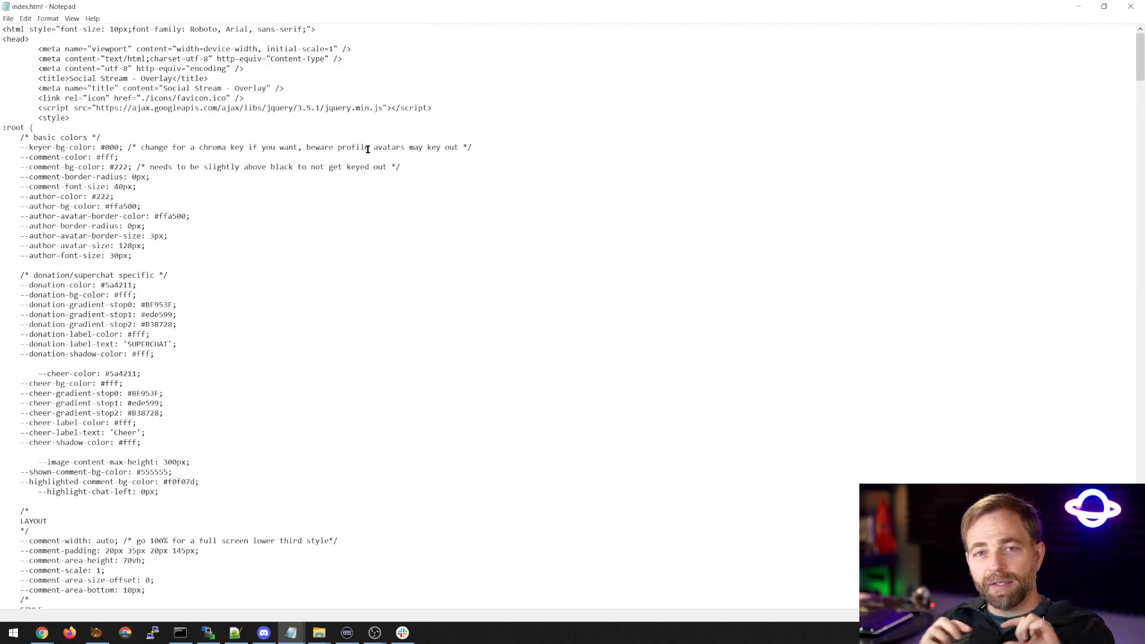
# Examine the colour, size and layout variables in index.html's :root styles, such as author-avatar-border-color and comment-padding, and minimise Notepad.
pyautogui.scroll(-20, 231, 182)
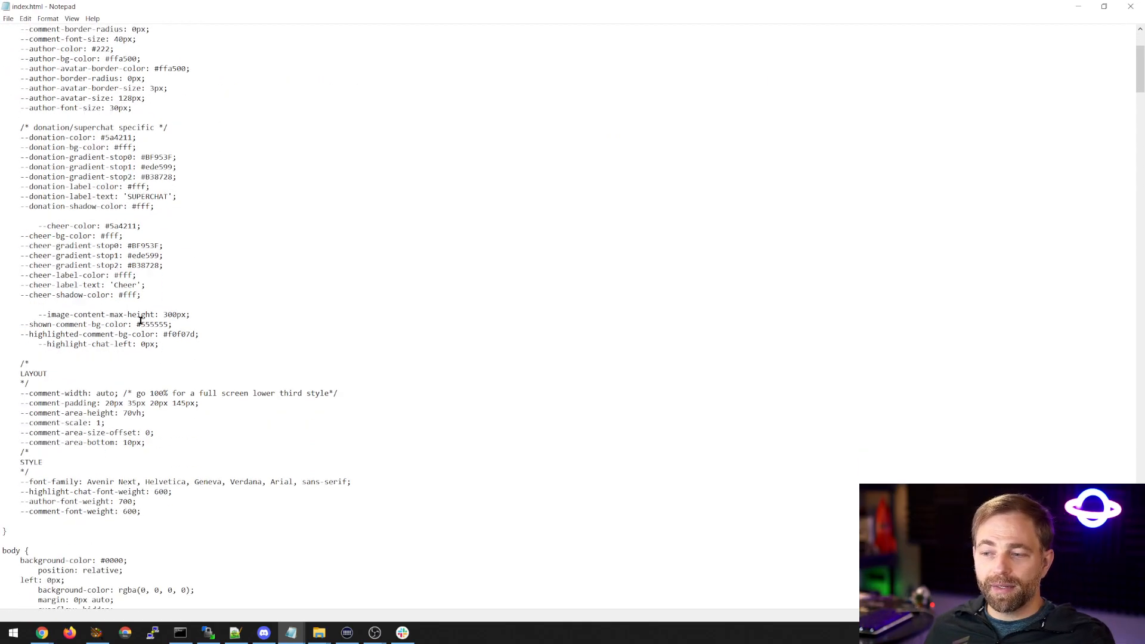
pyautogui.scroll(-16, 58, 317)
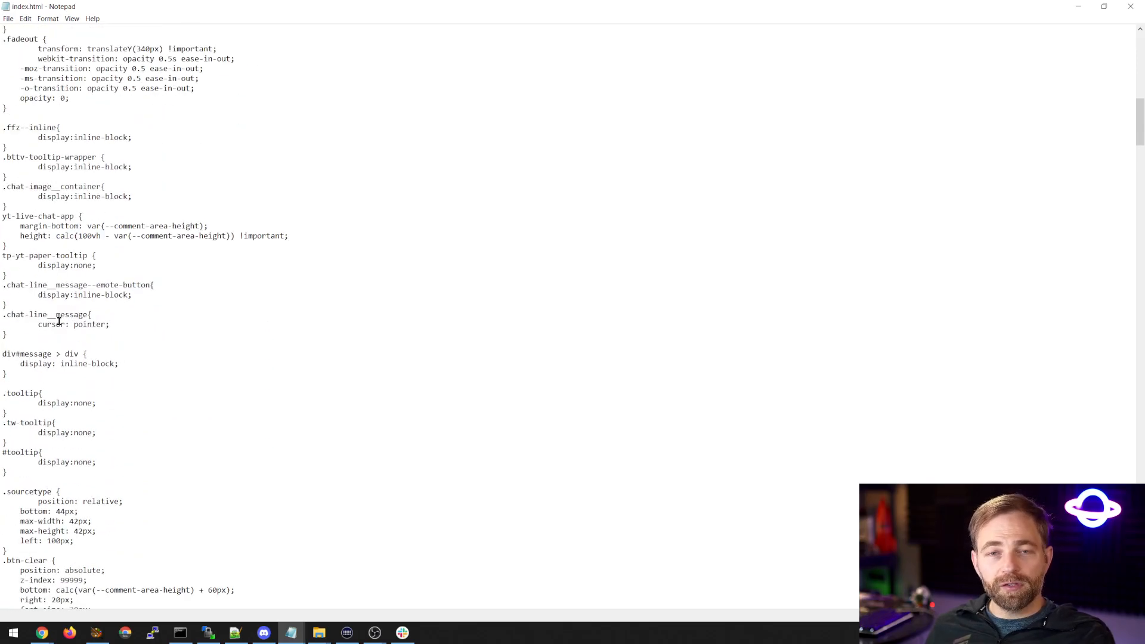
pyautogui.scroll(15, 82, 332)
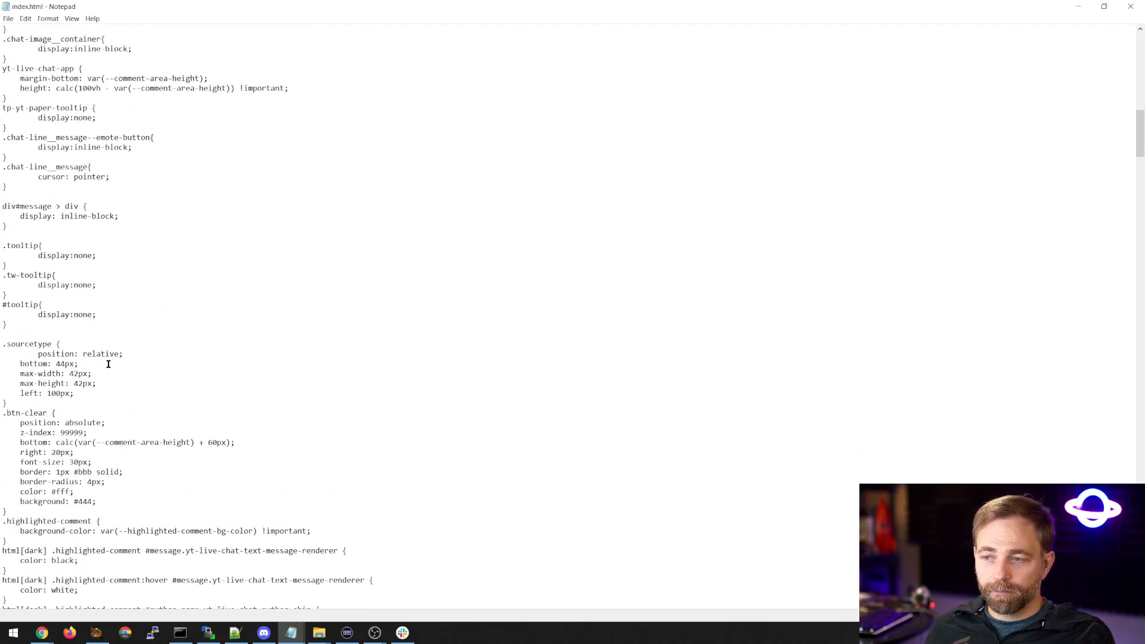
pyautogui.scroll(3, 106, 344)
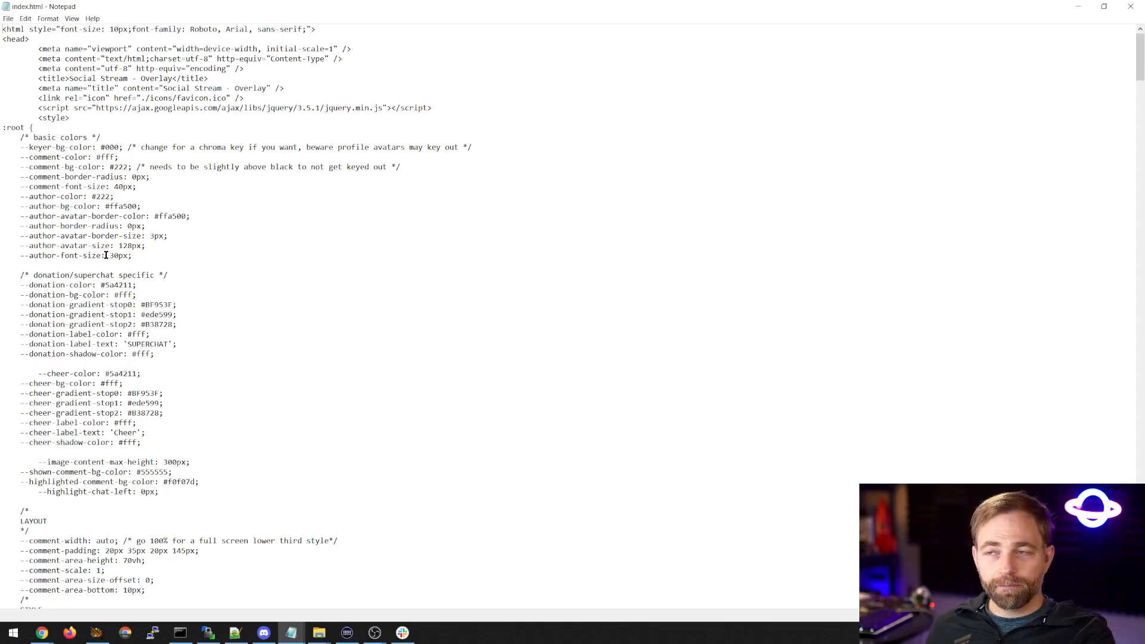
pyautogui.moveTo(154, 216); pyautogui.dragTo(190, 216)
pyautogui.scroll(-2, 84, 324)
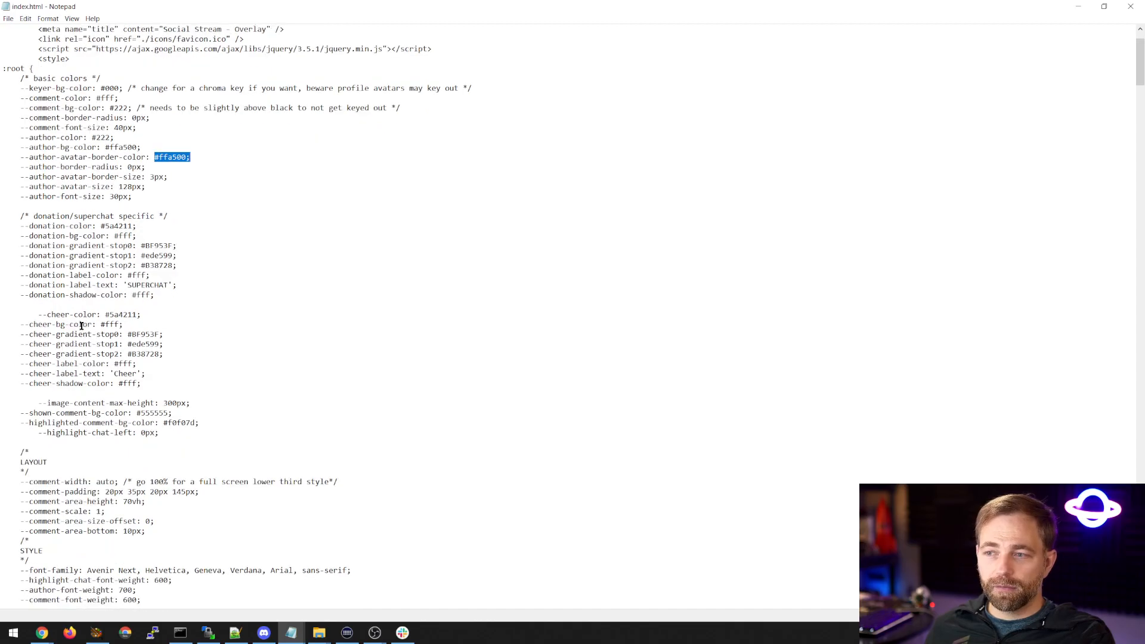
pyautogui.doubleClick(43, 341)
pyautogui.doubleClick(45, 490)
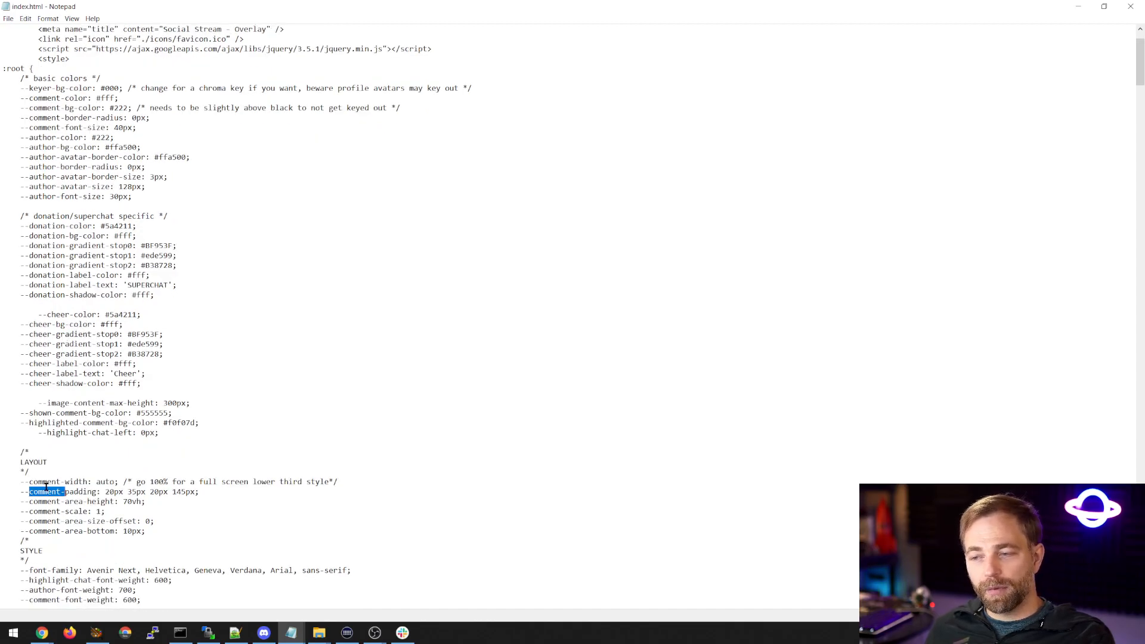
pyautogui.scroll(2, 51, 450)
pyautogui.doubleClick(54, 245)
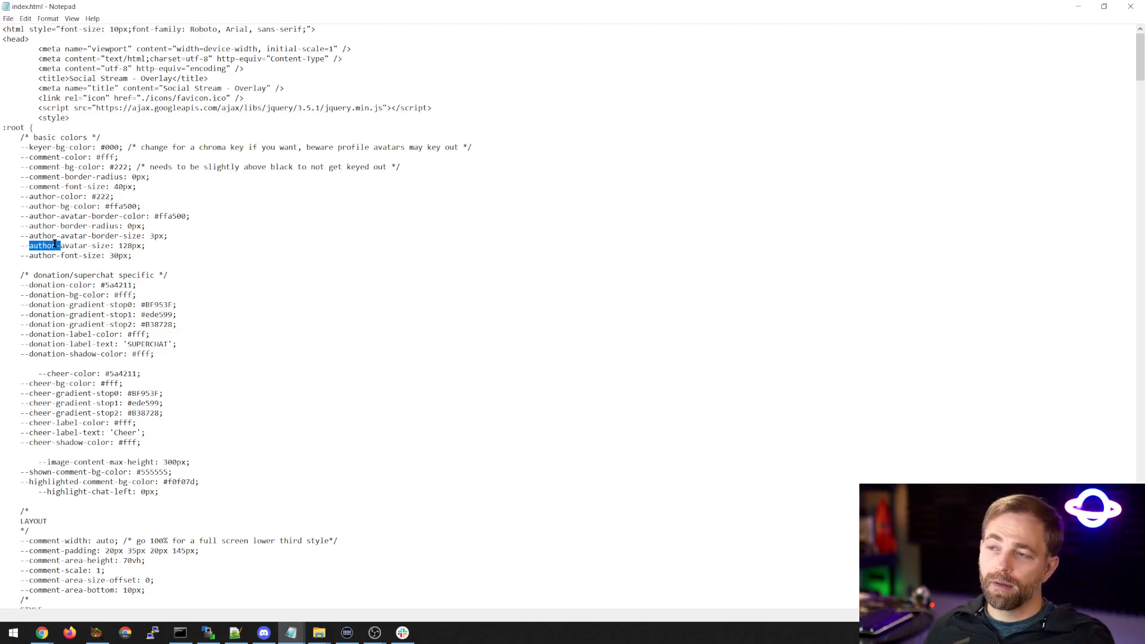
pyautogui.click(162, 255)
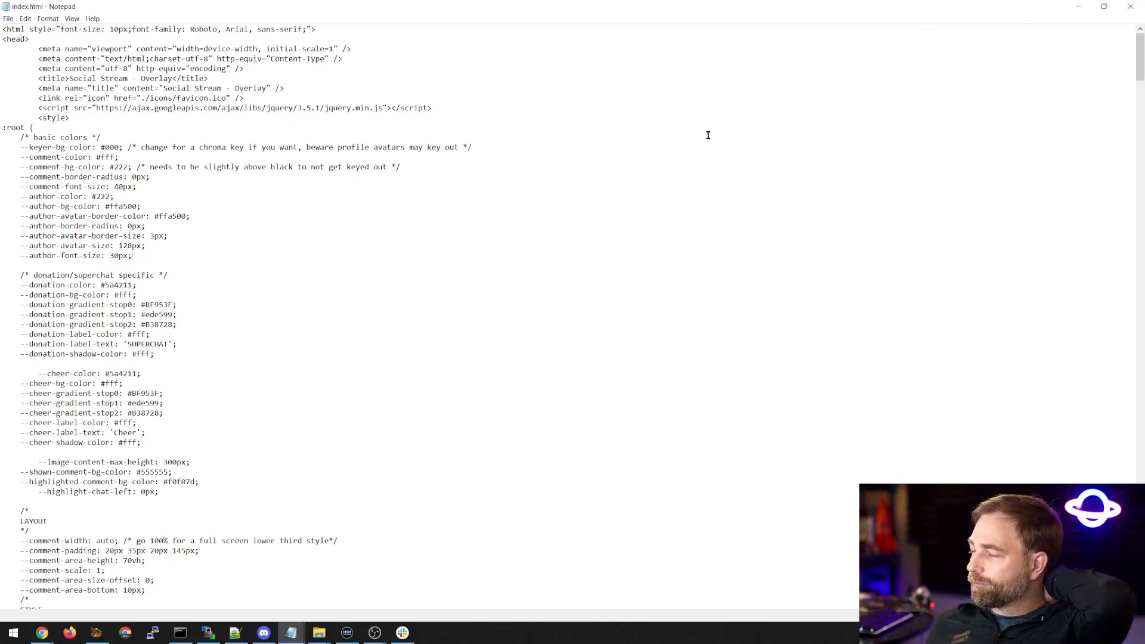
pyautogui.click(1076, 8)
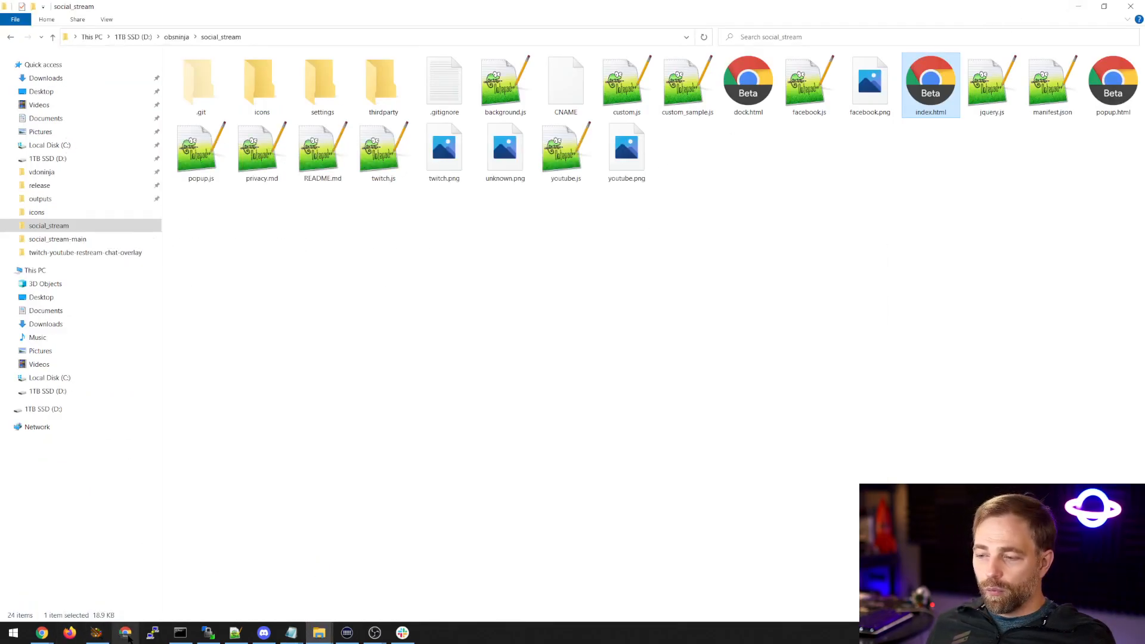
# Copy the social_stream folder's path and load D:\obsninja\social_stream\index.html in a new Chrome tab.
pyautogui.click(42, 632)
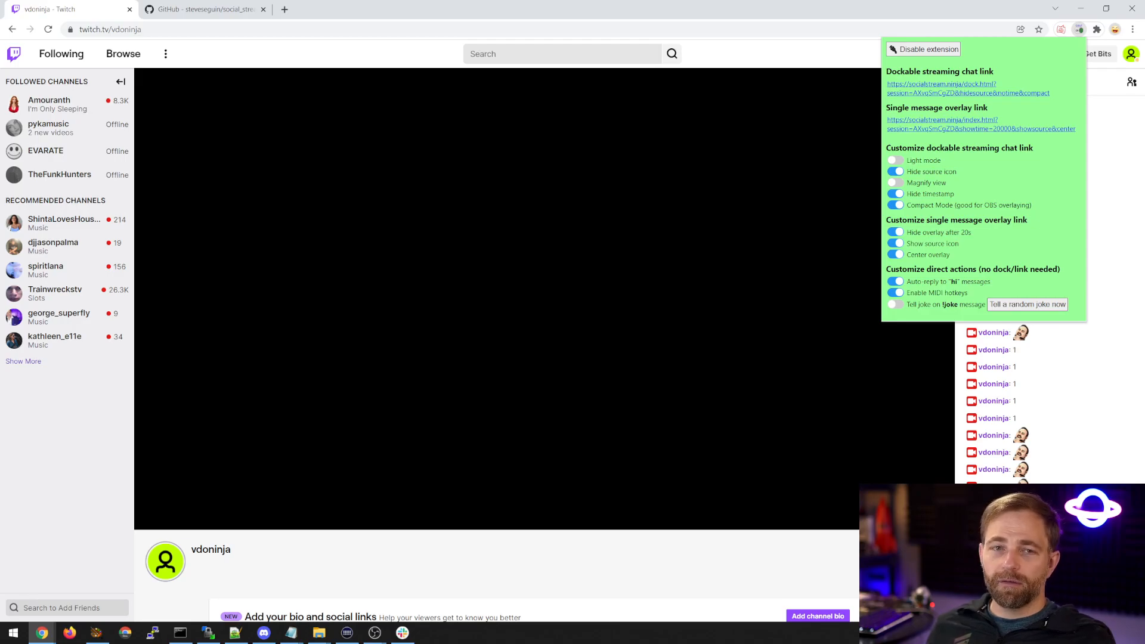
pyautogui.moveTo(319, 632)
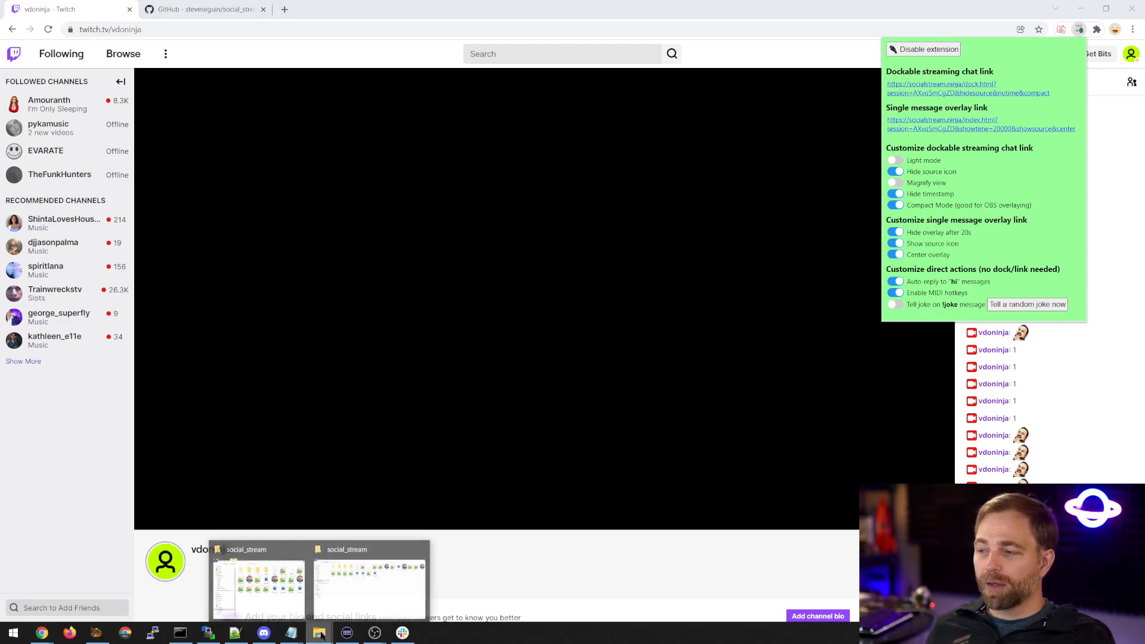
pyautogui.click(365, 553)
pyautogui.click(282, 37)
pyautogui.hotkey('ctrl', 'c')
pyautogui.doubleClick(316, 10)
pyautogui.click(270, 12)
pyautogui.hotkey('ctrl', 'v')
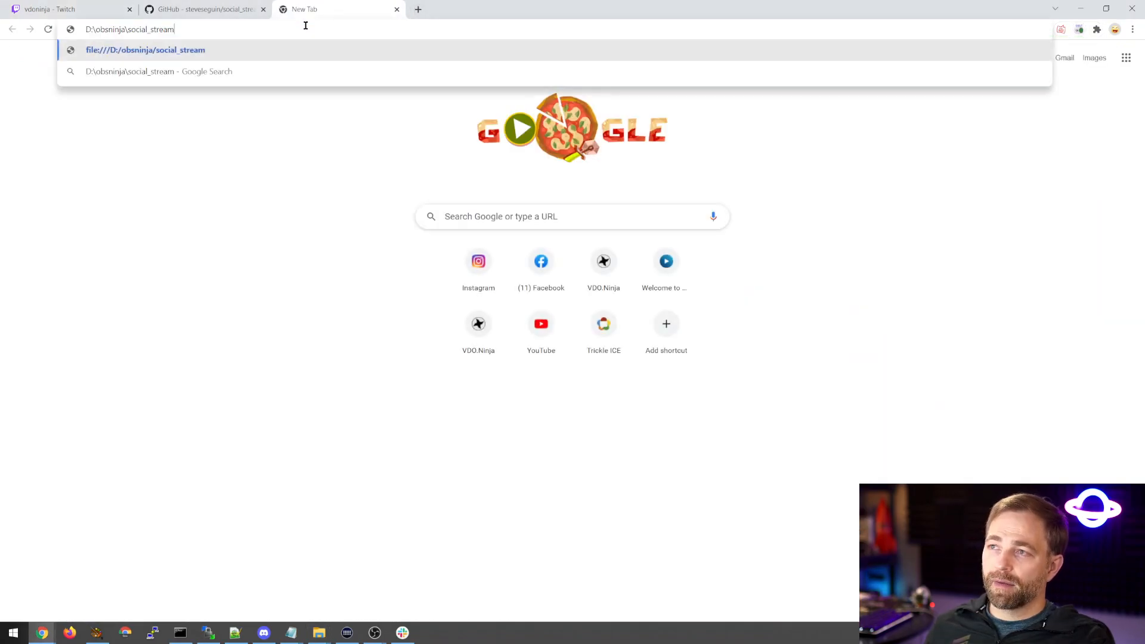
pyautogui.write('\\index.html')
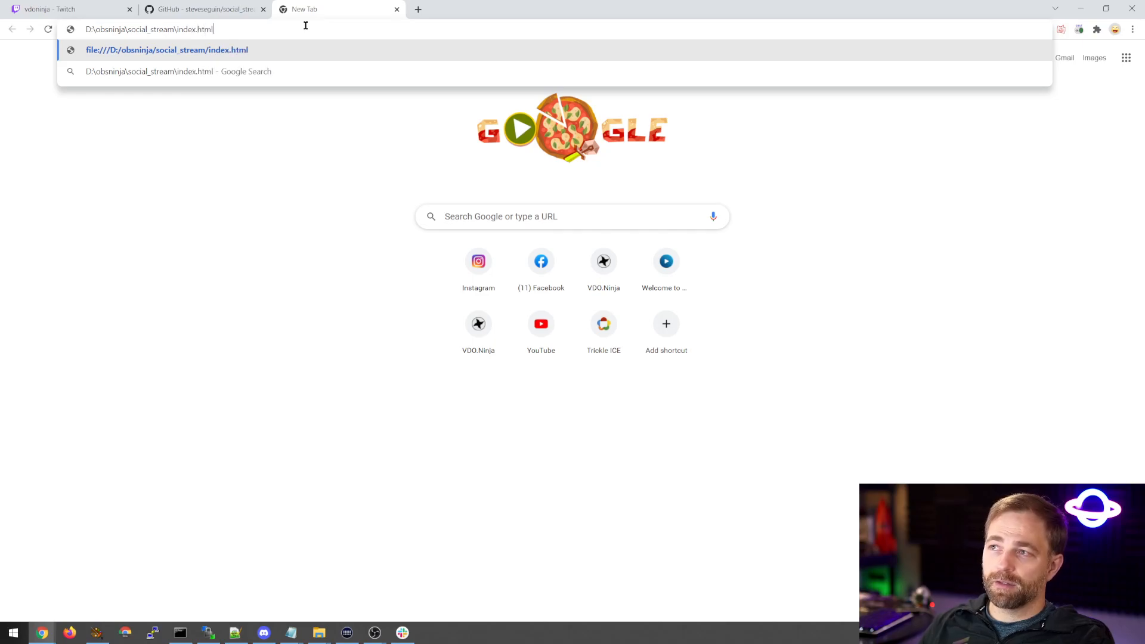
pyautogui.press('Return')
# Submit a placeholder entry on the local overlay page and reload index.html with a ?session= parameter holding a made-up session ID.
pyautogui.write('asdfasdf')
pyautogui.press('Return')
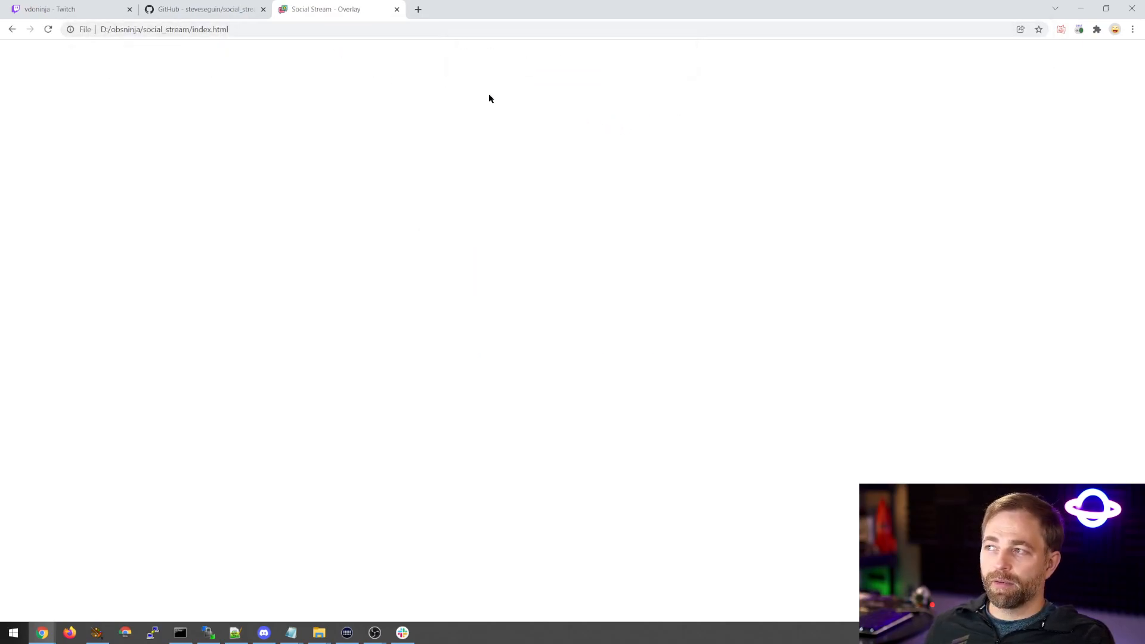
pyautogui.click(309, 31)
pyautogui.press('End')
pyautogui.write('?ses')
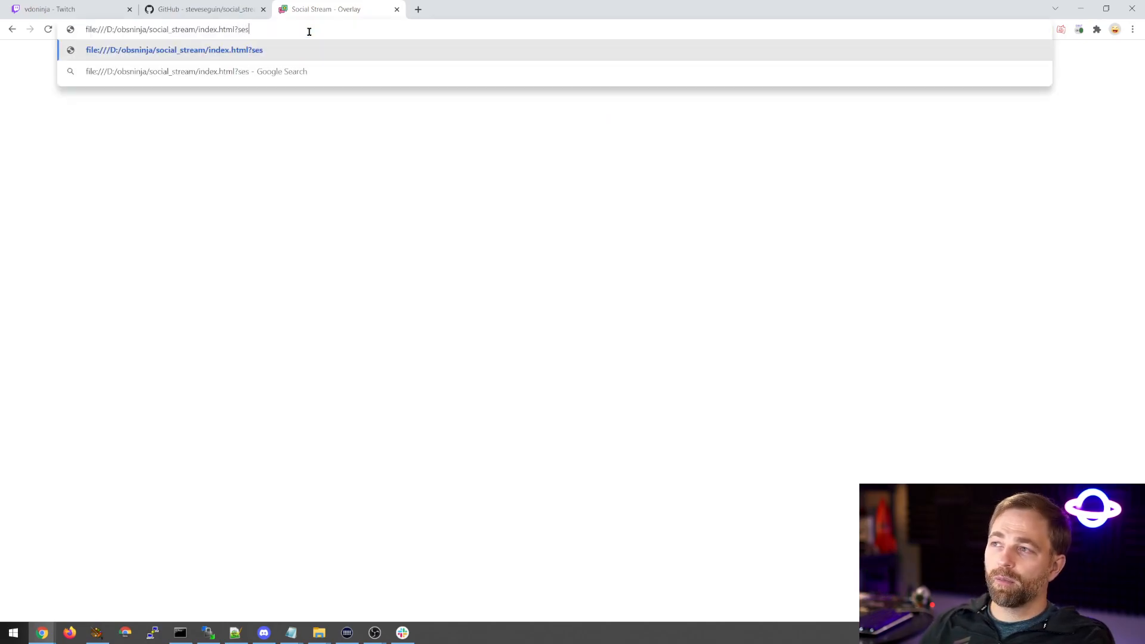
pyautogui.write('sion=2341241241234')
pyautogui.press('Return')
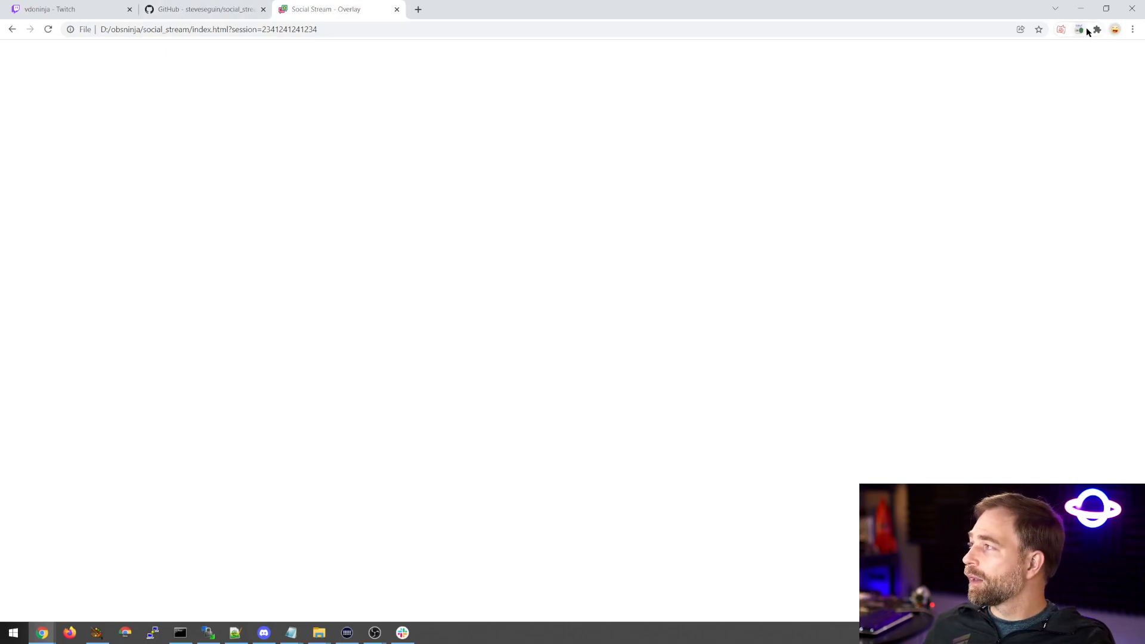
# Open the Social Stream extension's options from its management page, copy the Session Channel ID and close the options.
pyautogui.click(1082, 29)
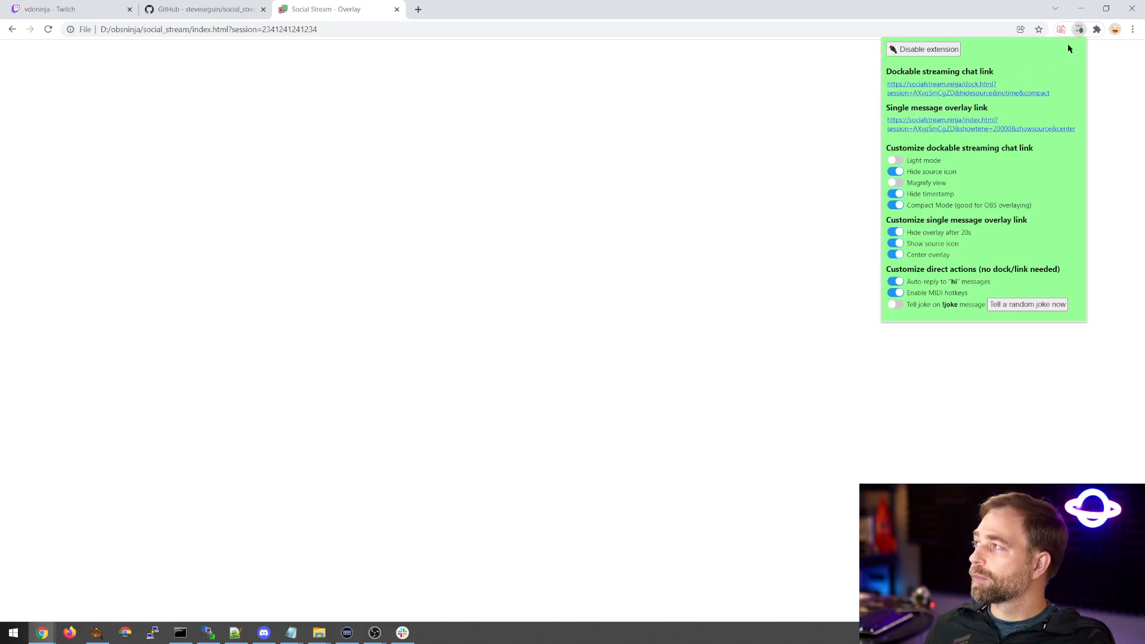
pyautogui.rightClick(1078, 29)
pyautogui.click(998, 123)
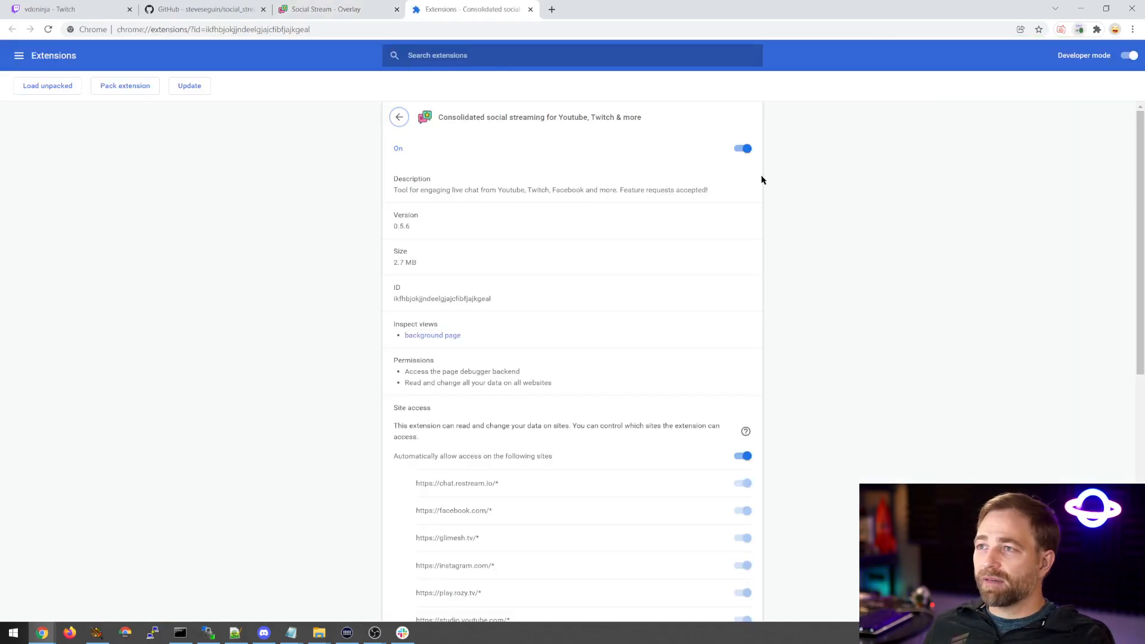
pyautogui.scroll(-6, 421, 378)
pyautogui.scroll(5, 393, 304)
pyautogui.scroll(-6, 394, 353)
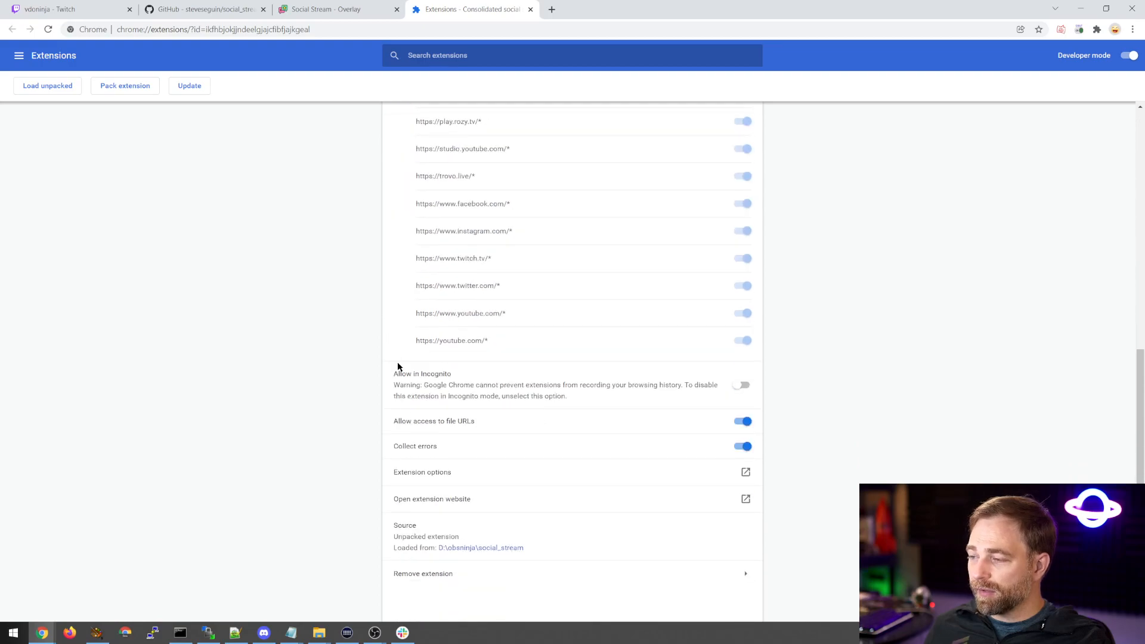
pyautogui.click(720, 477)
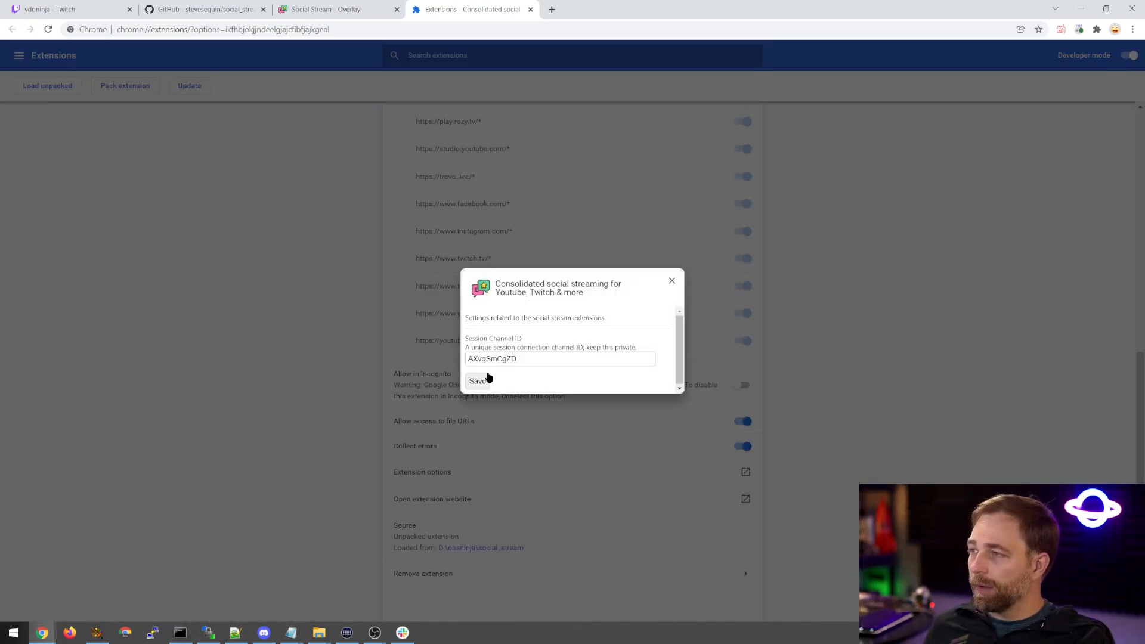
pyautogui.moveTo(532, 357); pyautogui.dragTo(441, 395)
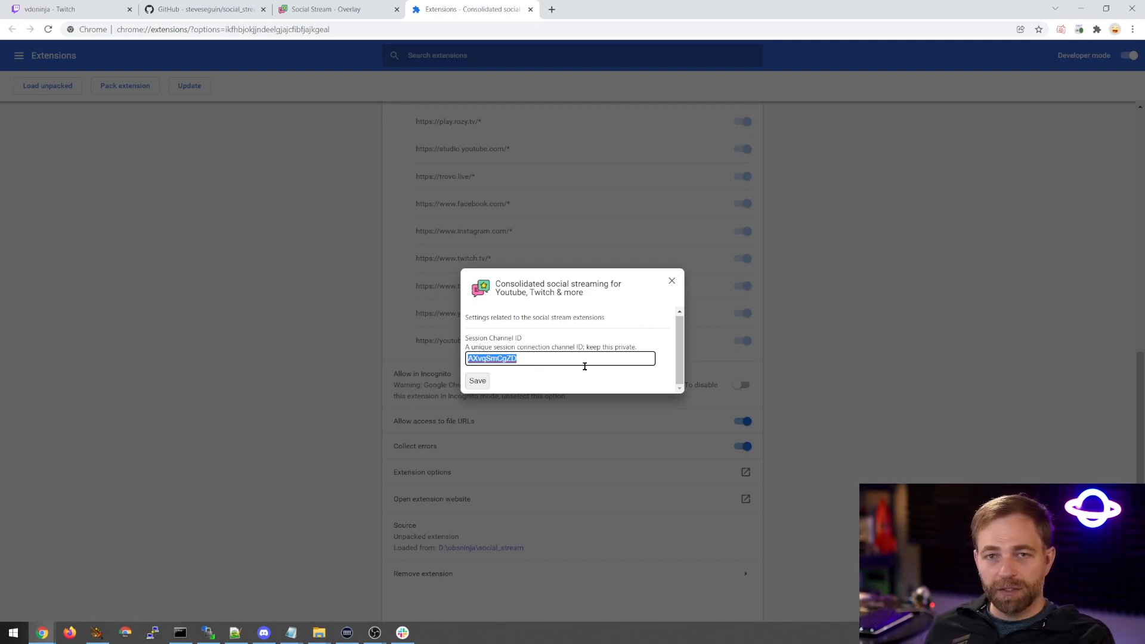
pyautogui.click(672, 281)
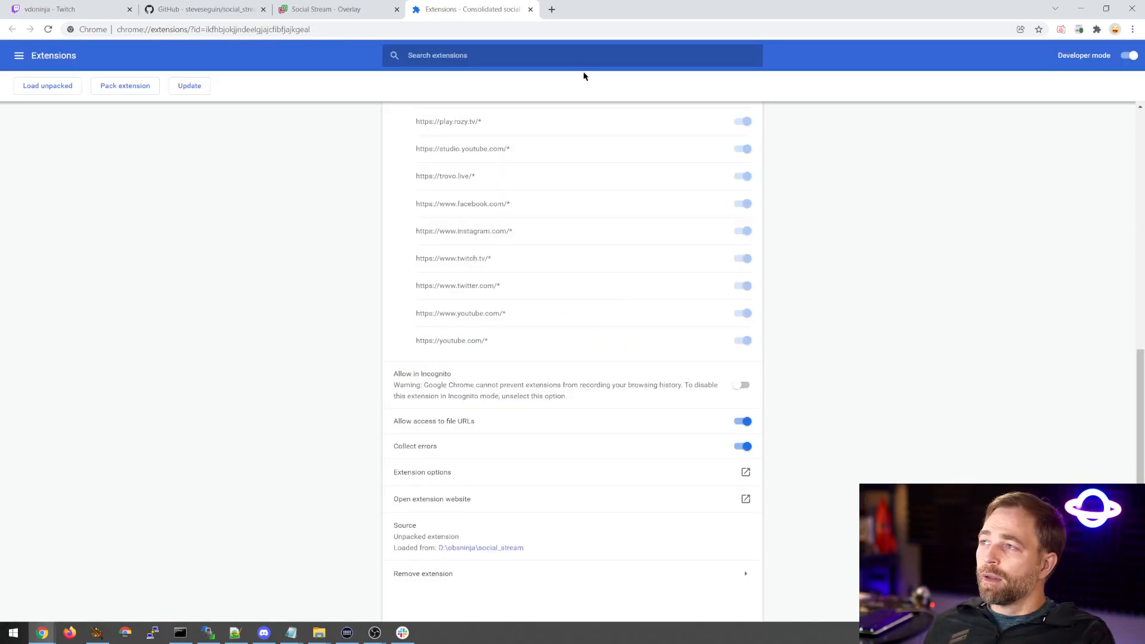
# Replace the session value in the local index.html address with the copied Session Channel ID and load the page.
pyautogui.click(351, 10)
pyautogui.doubleClick(292, 29)
pyautogui.hotkey('ctrl', 'v')
pyautogui.press('Return')
# Copy the local index.html address with its session ID and add it as a new Browser 3 browser source in OBS Scene 2.
pyautogui.click(348, 29)
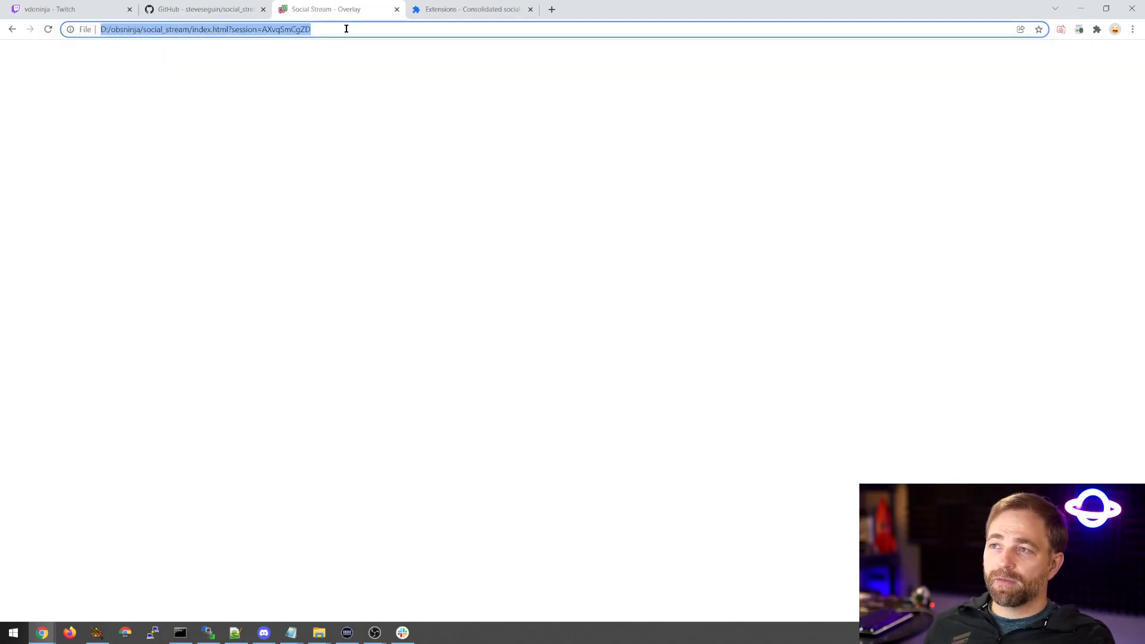
pyautogui.moveTo(385, 623)
pyautogui.click(381, 546)
pyautogui.click(259, 603)
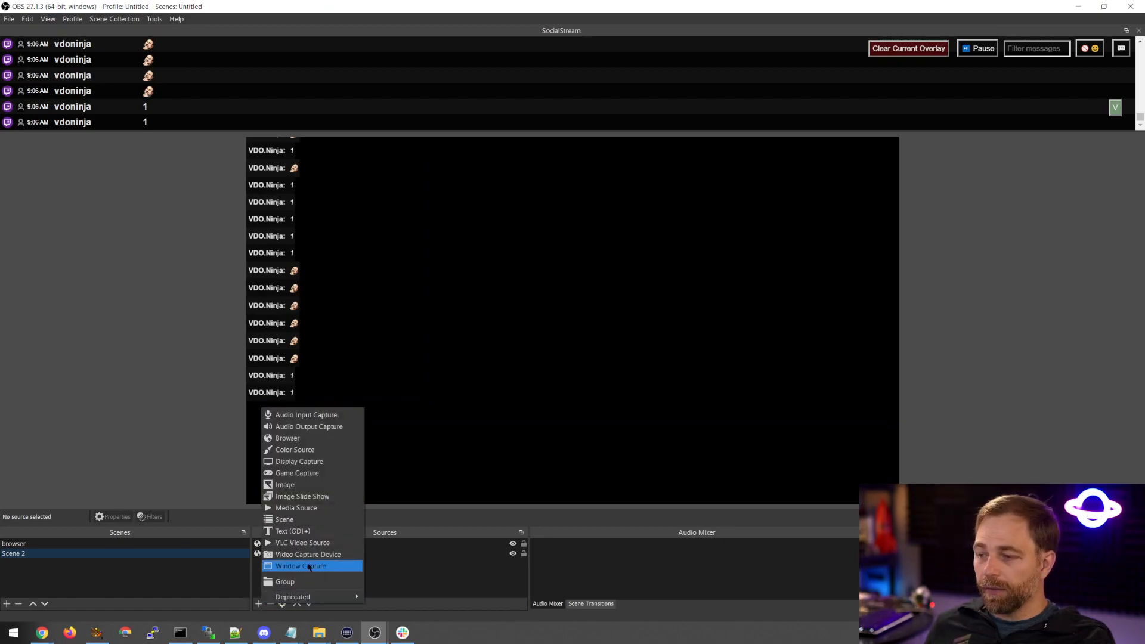
pyautogui.click(312, 438)
pyautogui.click(592, 379)
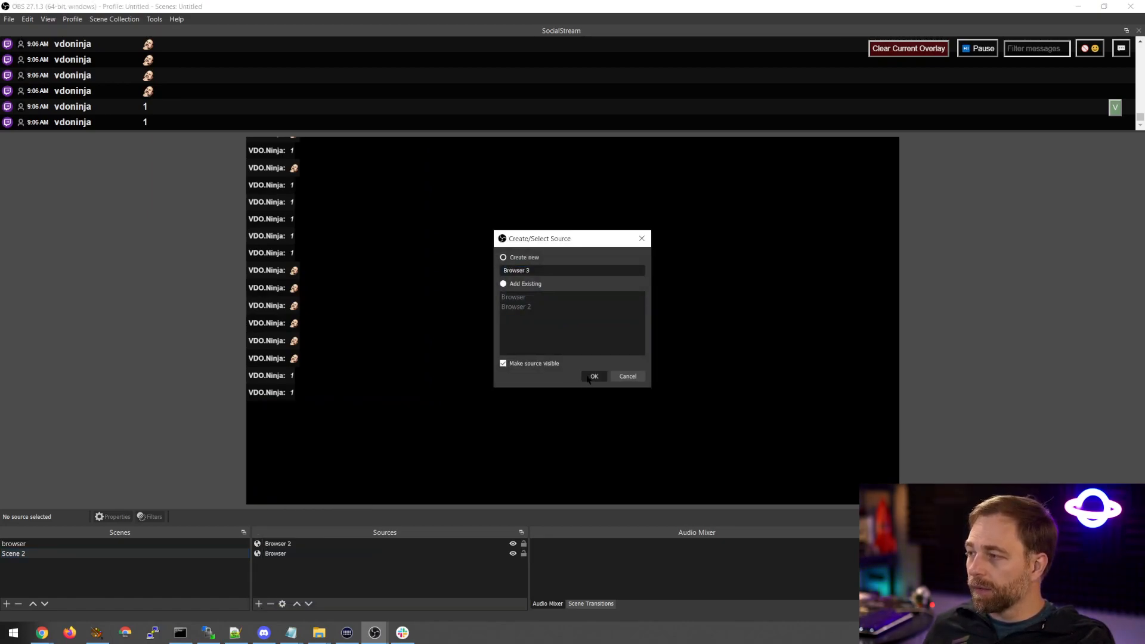
pyautogui.hotkey('ctrl', 'v')
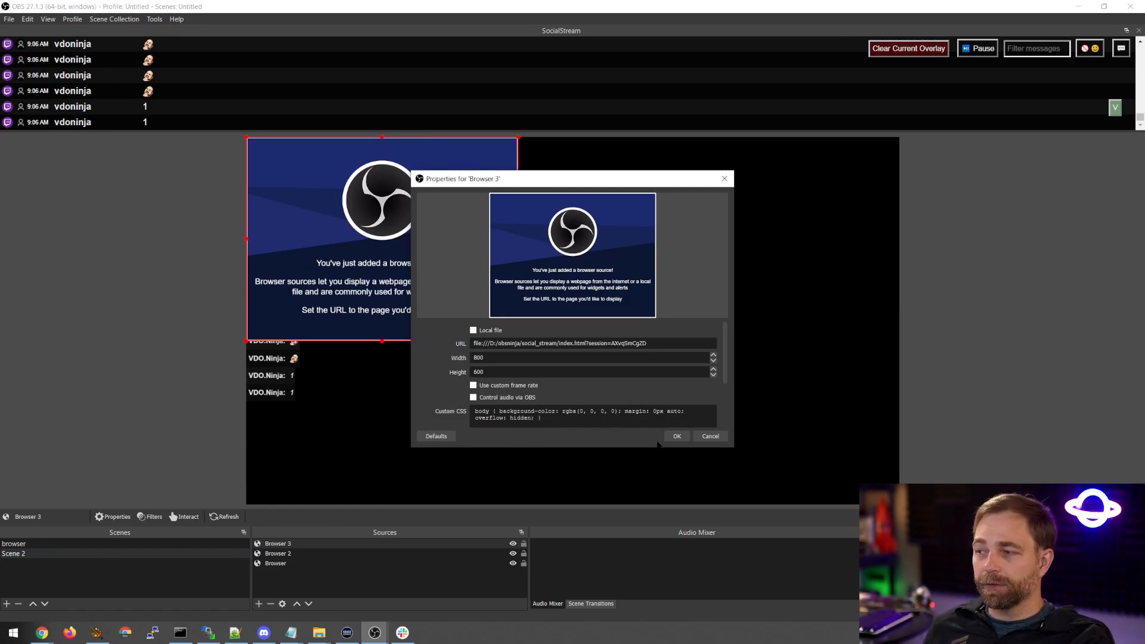
pyautogui.click(677, 436)
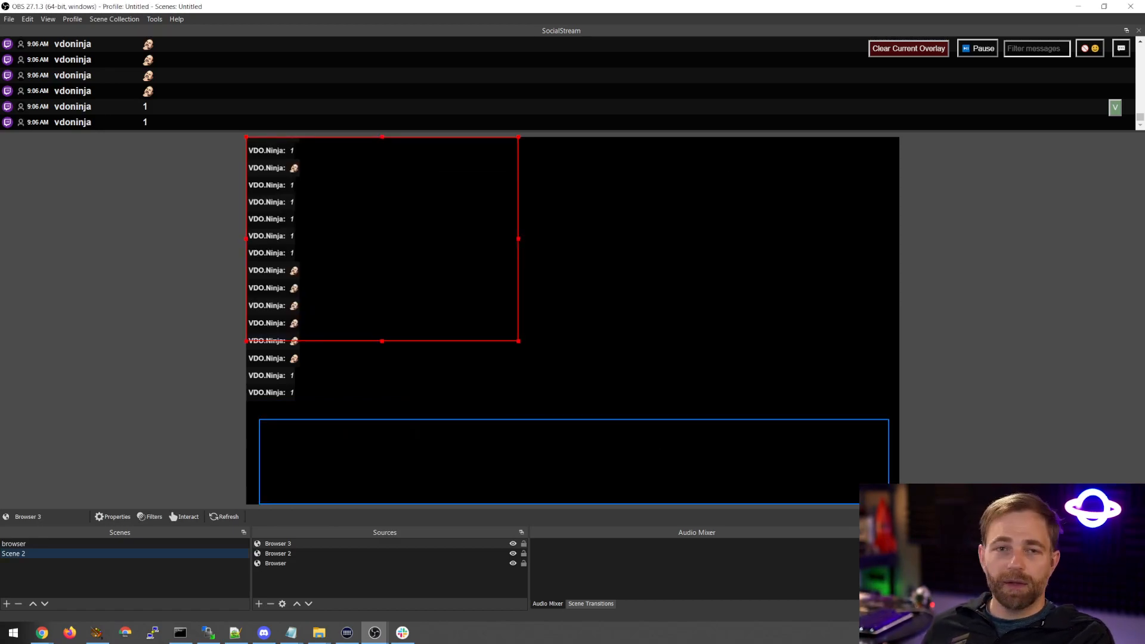
# Shrink the OBS window to sit in front of Chrome's local overlay page and feature an emote message from the SocialStream dock.
pyautogui.moveTo(352, 6); pyautogui.dragTo(359, 131)
pyautogui.click(87, 6)
pyautogui.click(201, 7)
pyautogui.click(339, 8)
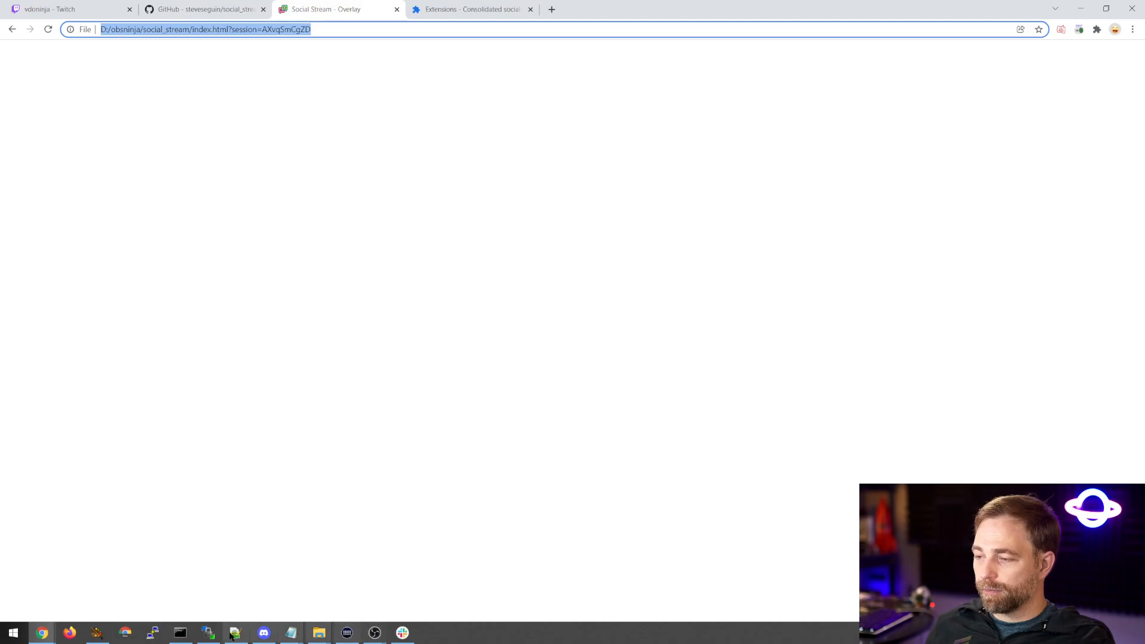
pyautogui.click(374, 632)
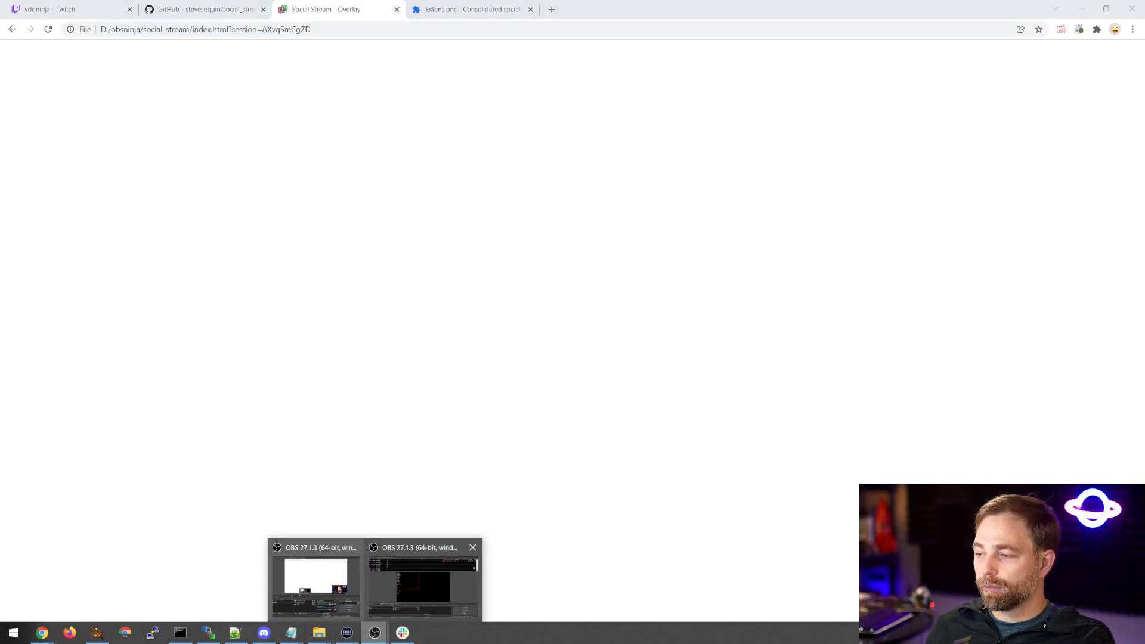
pyautogui.click(388, 589)
pyautogui.click(231, 221)
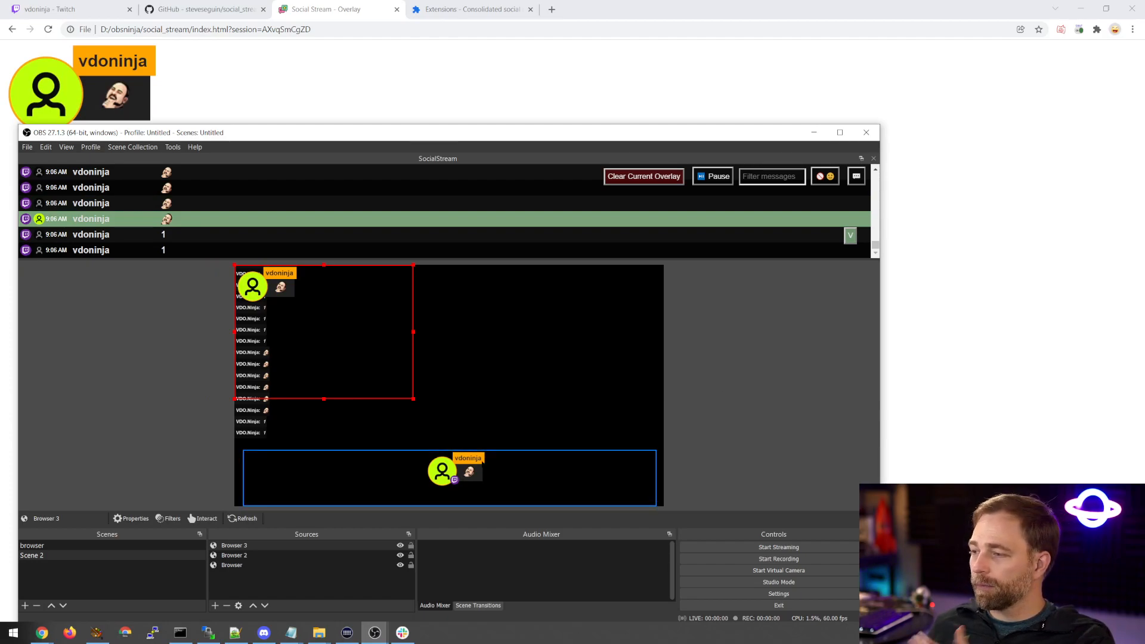
# Compare the three browser sources on the canvas and examine the Browser source's URL in its properties.
pyautogui.click(262, 565)
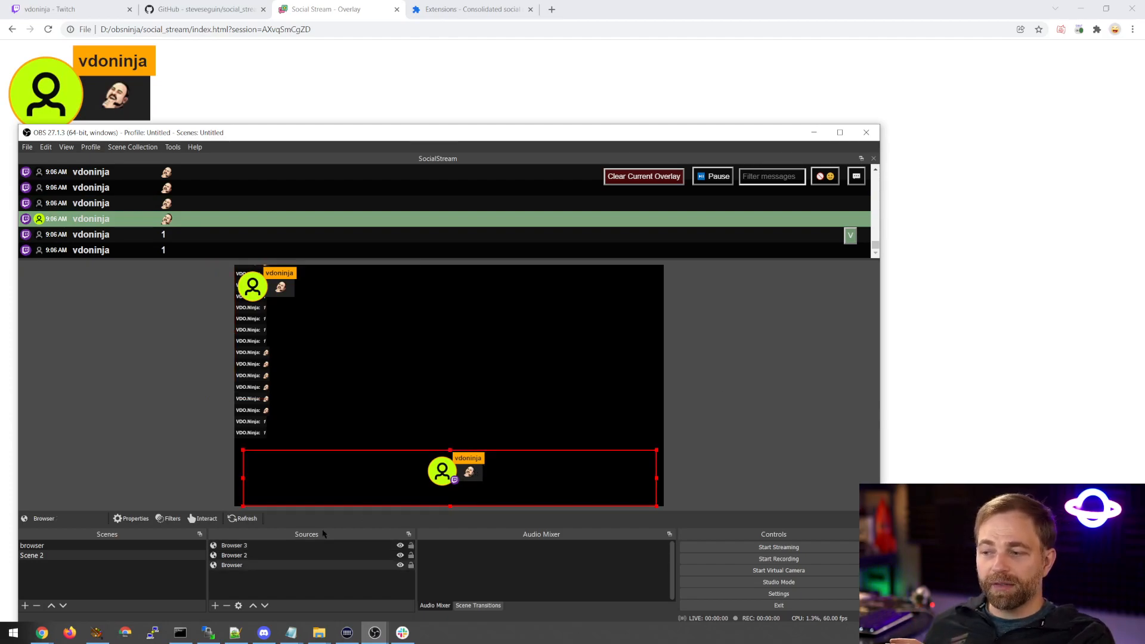
pyautogui.click(274, 546)
pyautogui.click(267, 556)
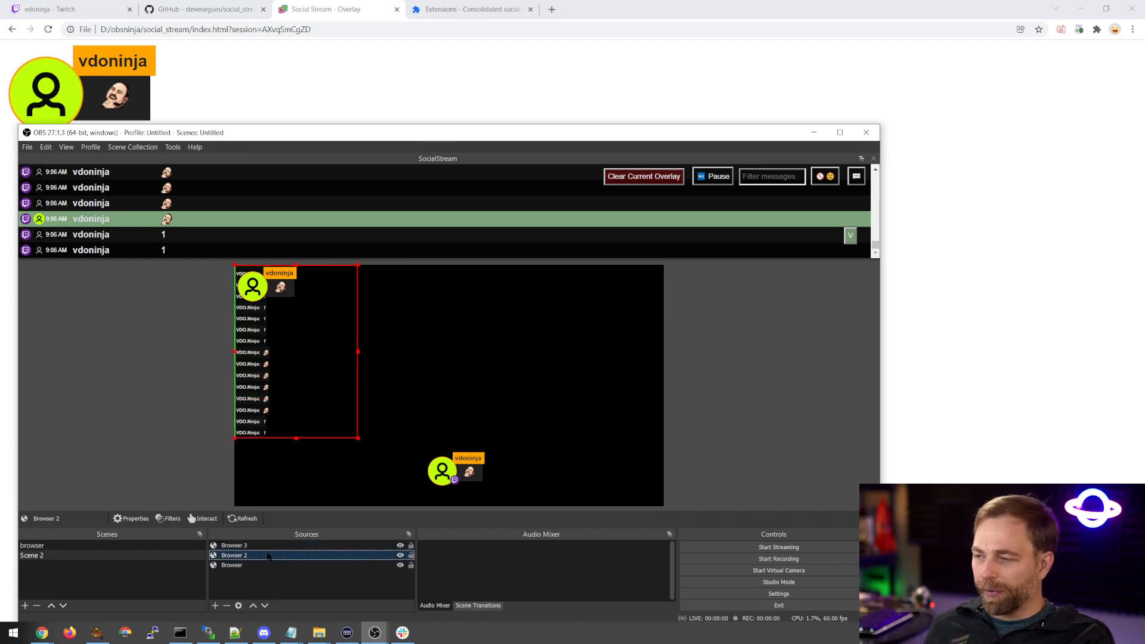
pyautogui.click(268, 565)
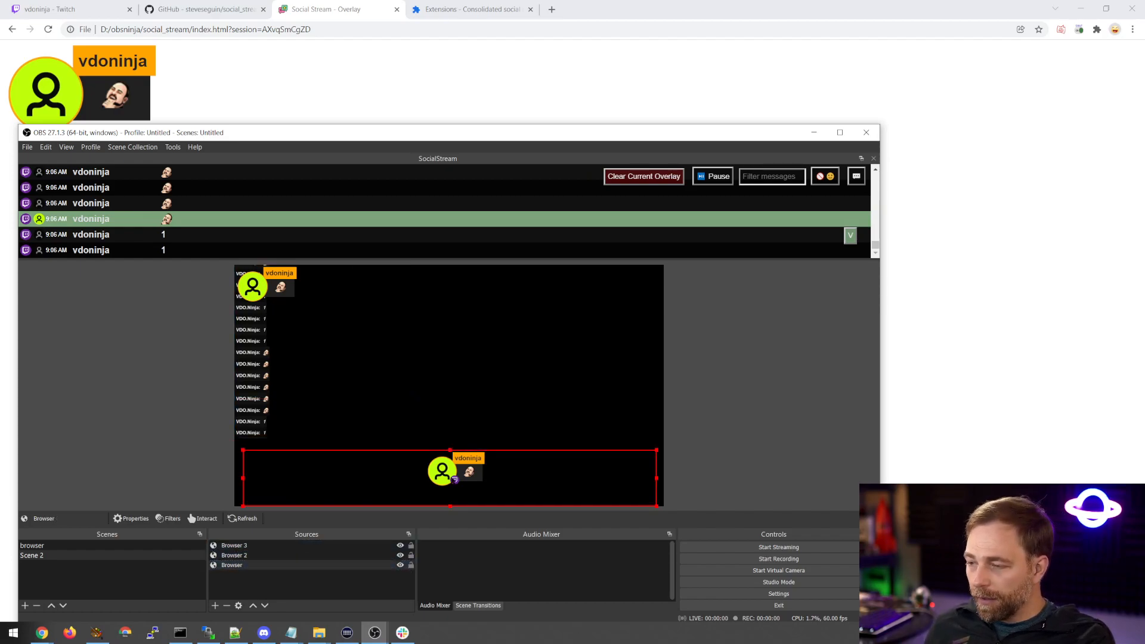
pyautogui.doubleClick(266, 565)
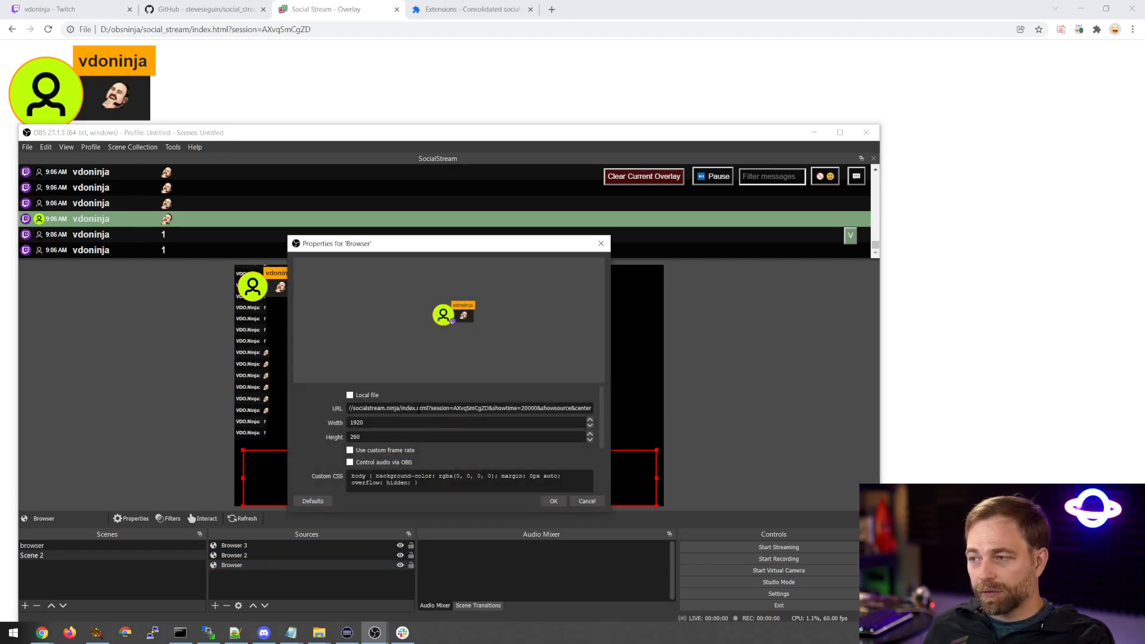
pyautogui.moveTo(399, 408); pyautogui.dragTo(347, 408)
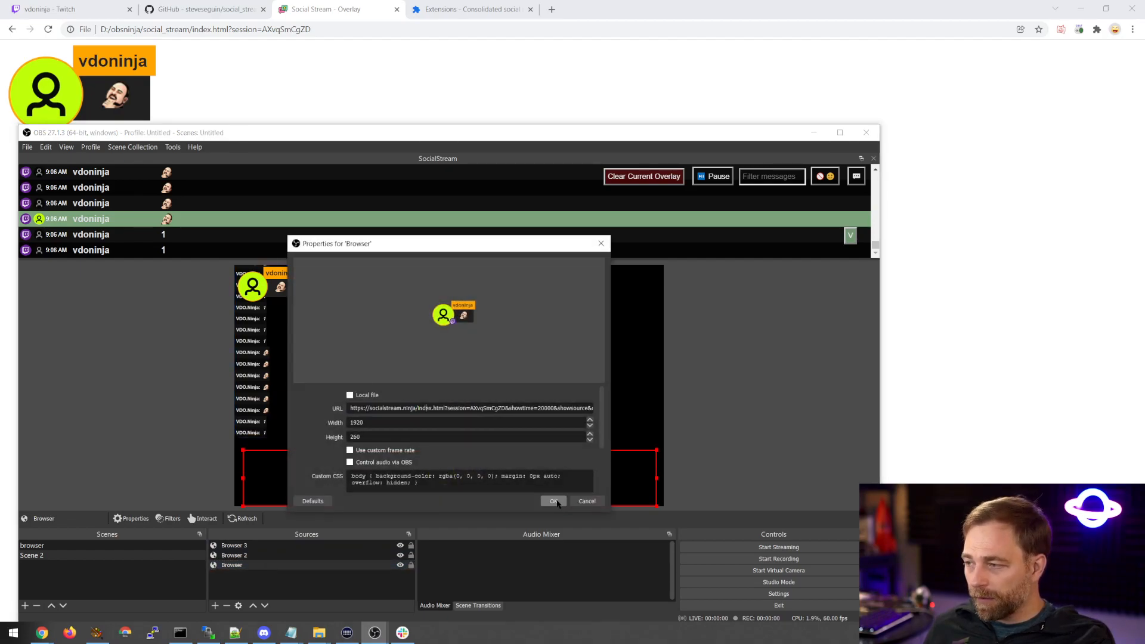
pyautogui.click(587, 501)
pyautogui.click(281, 555)
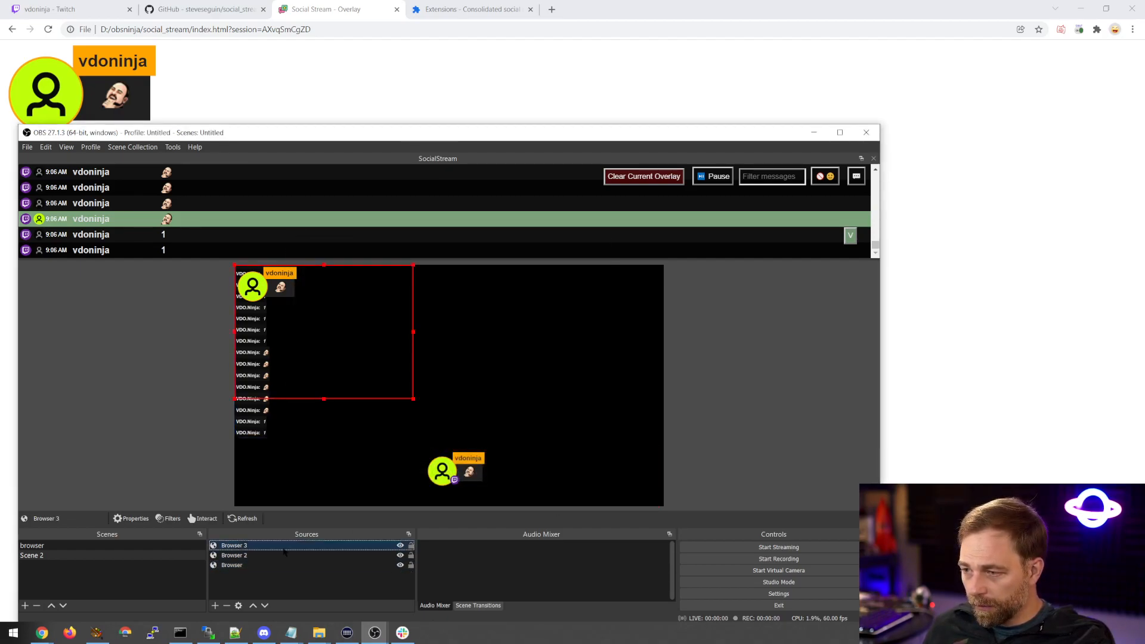
pyautogui.click(281, 545)
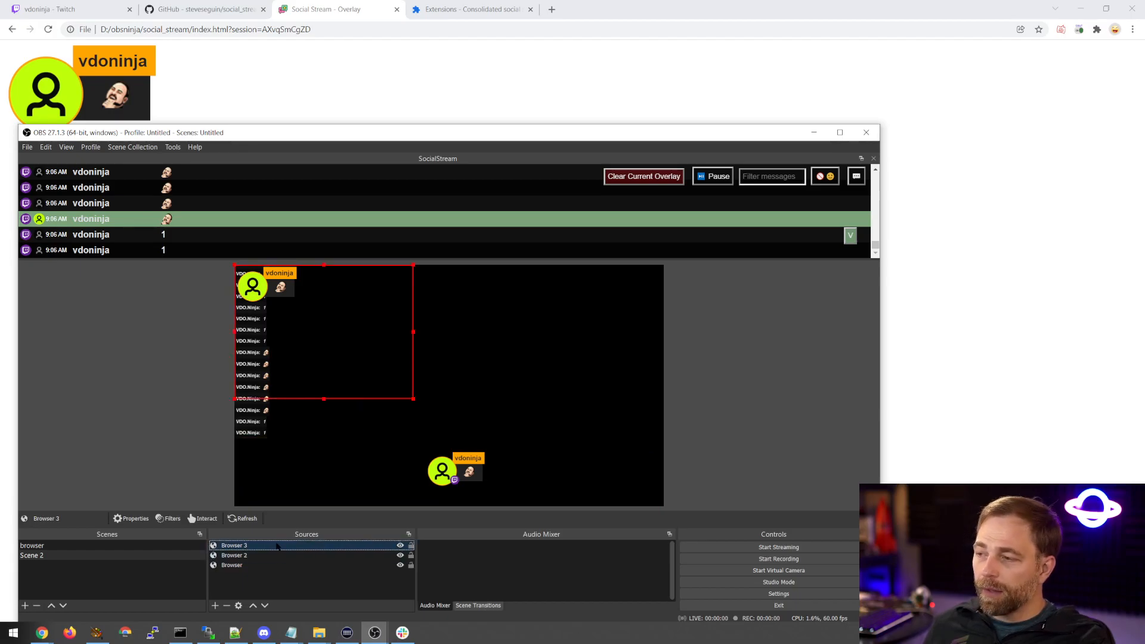
pyautogui.click(344, 638)
pyautogui.moveTo(373, 635)
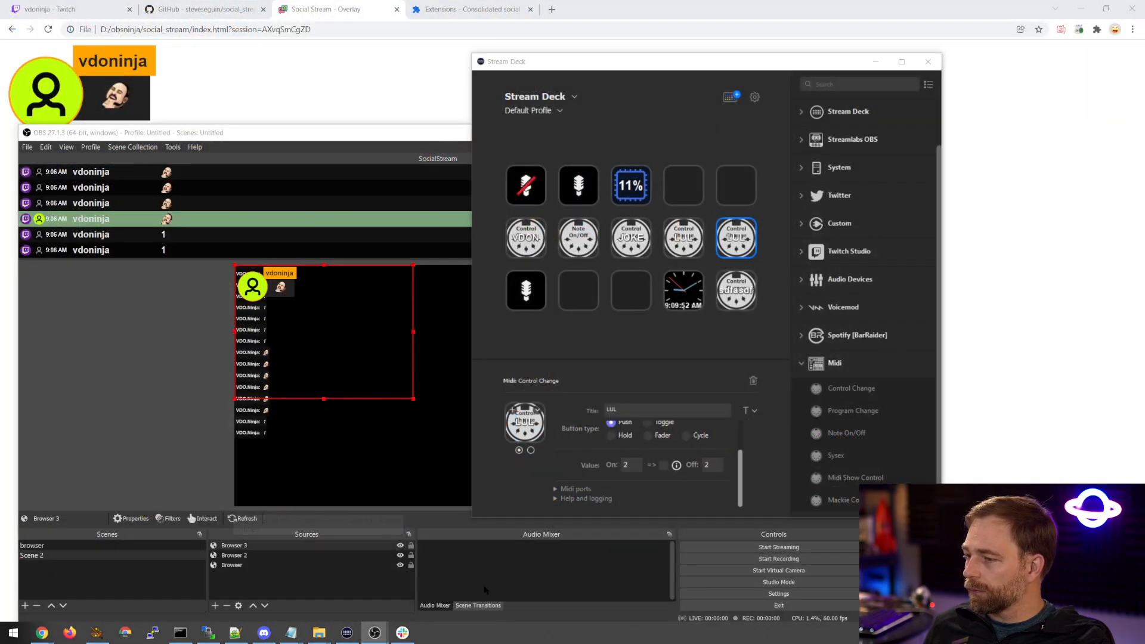
pyautogui.click(928, 61)
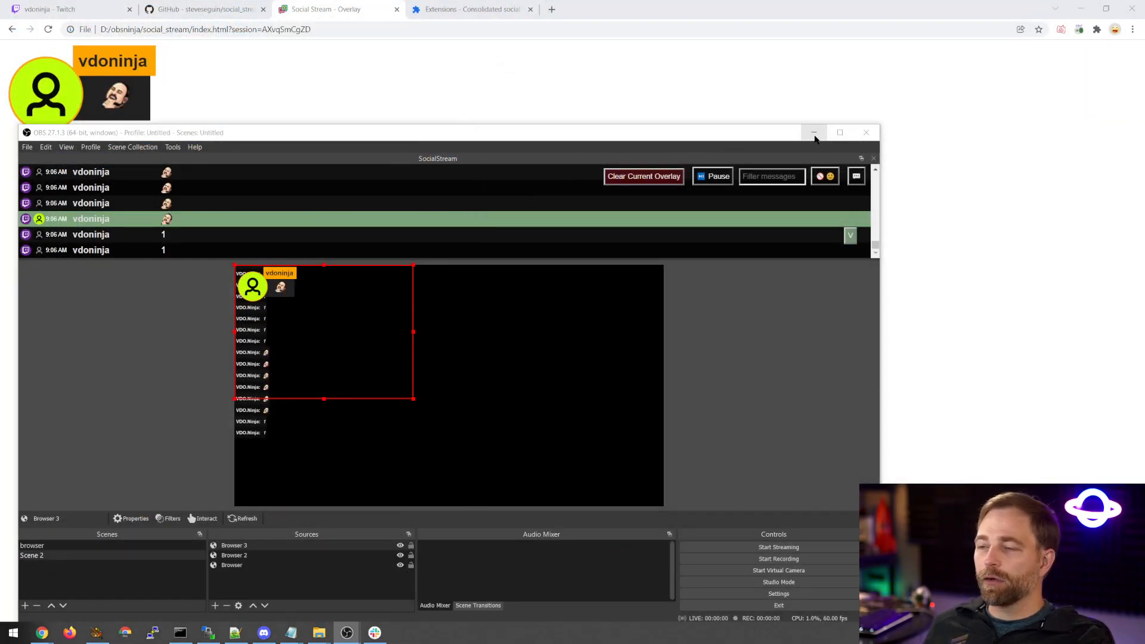
# Move the Browser 3 overlay toward the middle of the canvas and review its local file URL in its properties.
pyautogui.moveTo(298, 334); pyautogui.dragTo(486, 400)
pyautogui.doubleClick(270, 545)
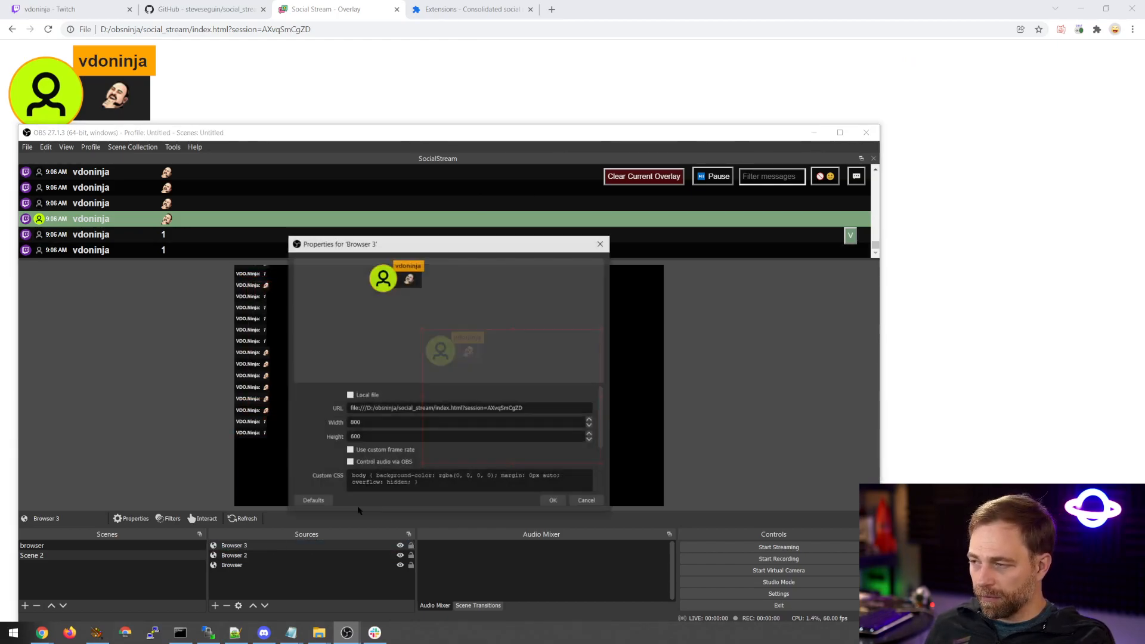
pyautogui.click(586, 501)
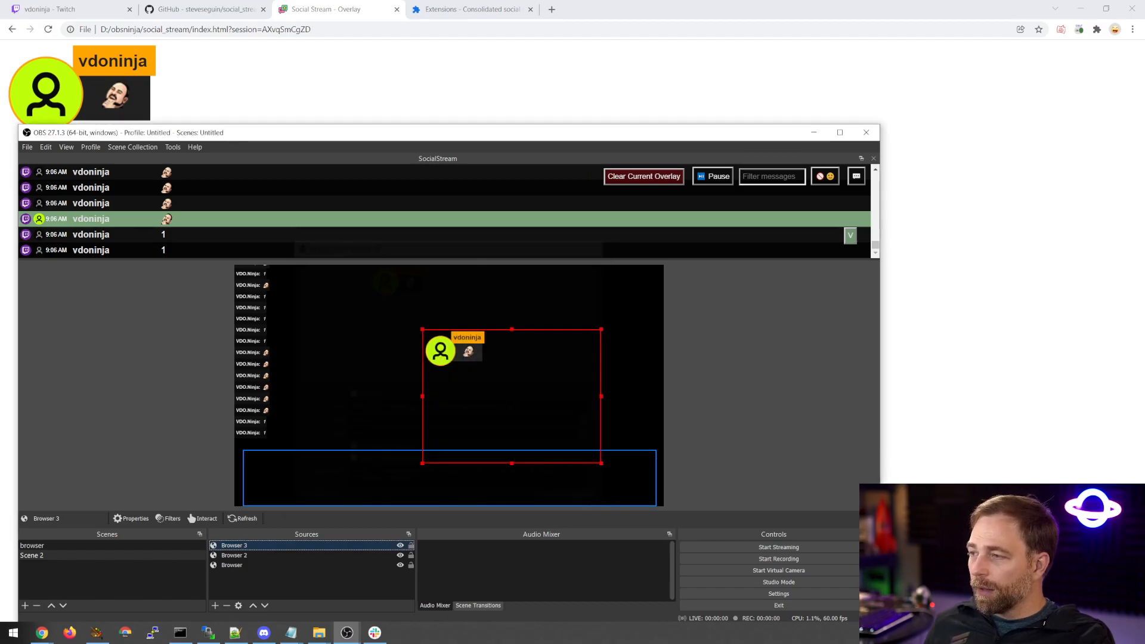
# Switch to the social_stream folder in File Explorer.
pyautogui.click(319, 632)
pyautogui.click(391, 586)
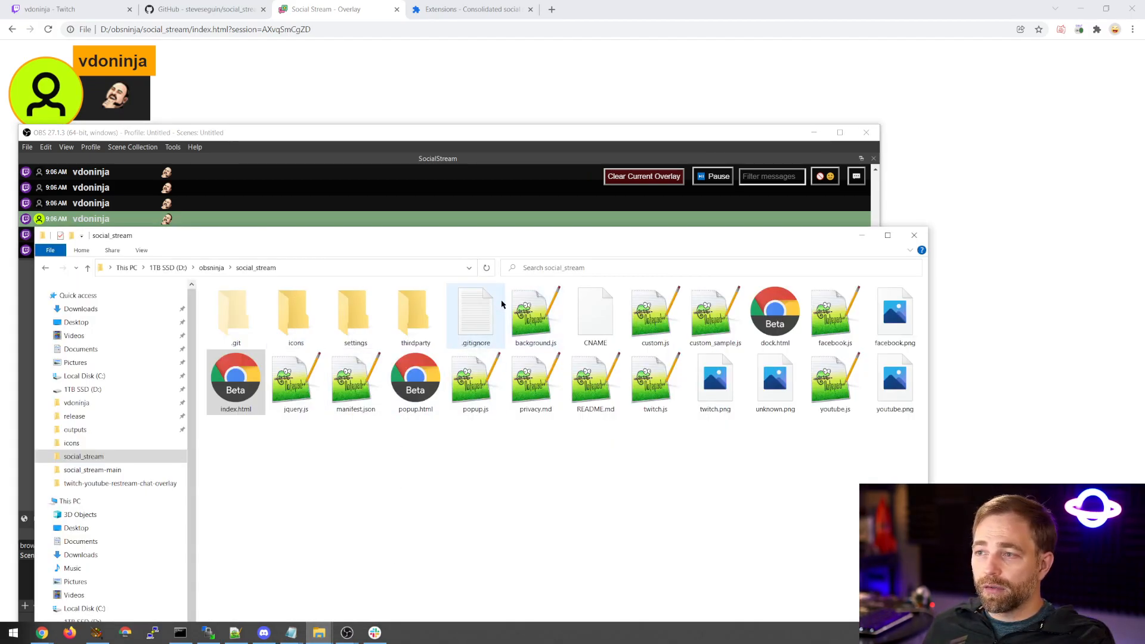
pyautogui.rightClick(267, 394)
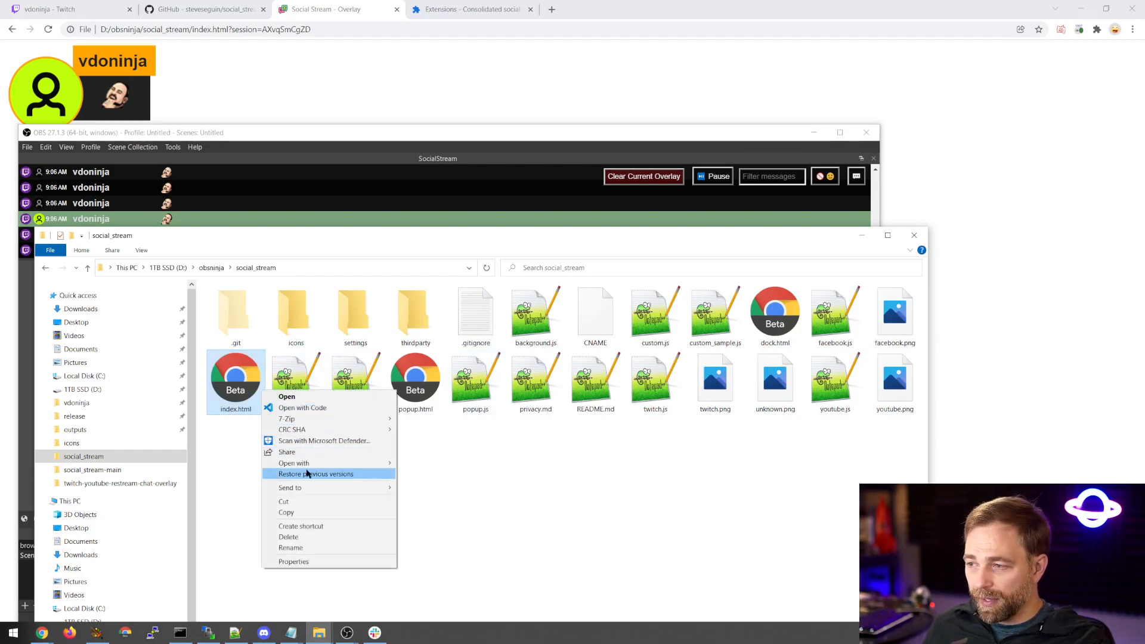
pyautogui.moveTo(312, 465)
pyautogui.click(430, 521)
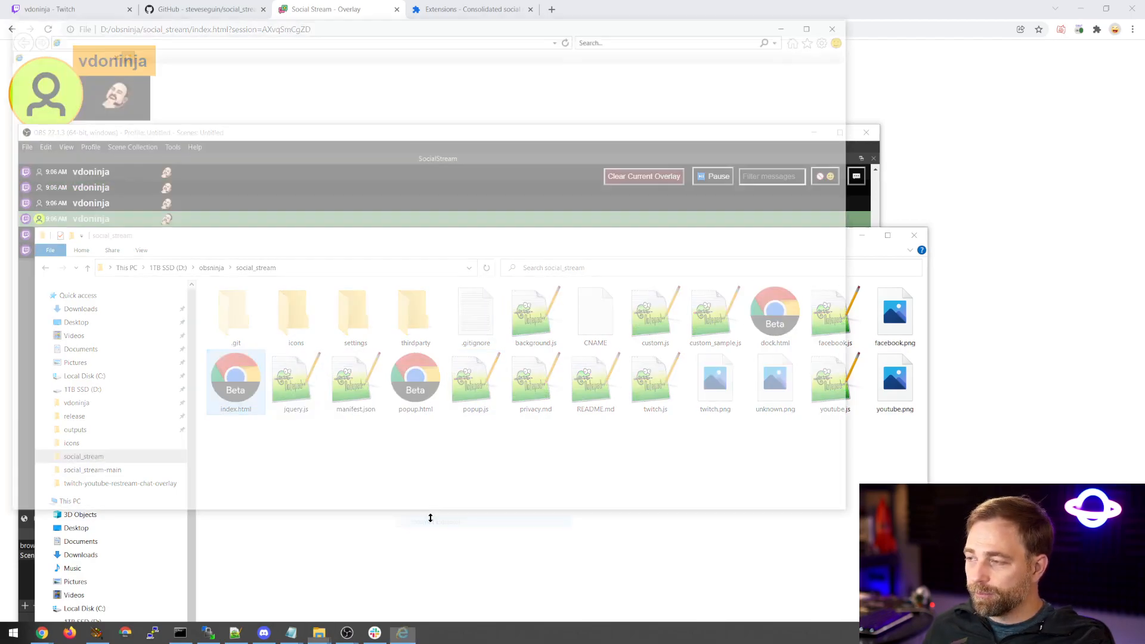
pyautogui.click(841, 25)
pyautogui.press('Return')
pyautogui.click(841, 25)
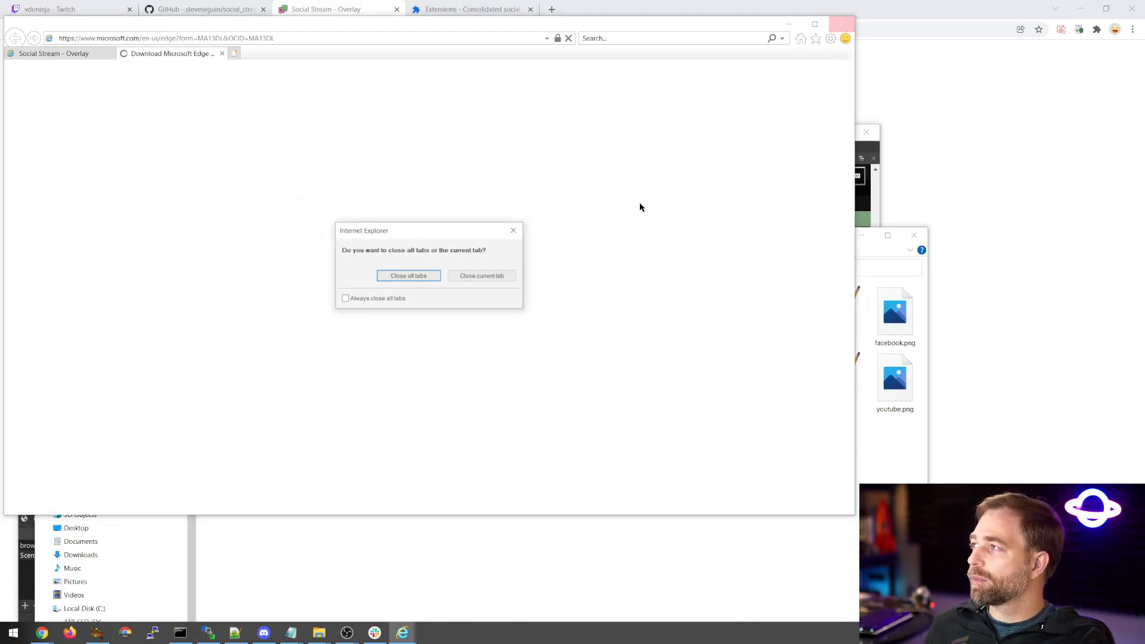
pyautogui.click(419, 276)
# Open index.html from the social_stream folder in Notepad.
pyautogui.rightClick(262, 384)
pyautogui.moveTo(304, 455)
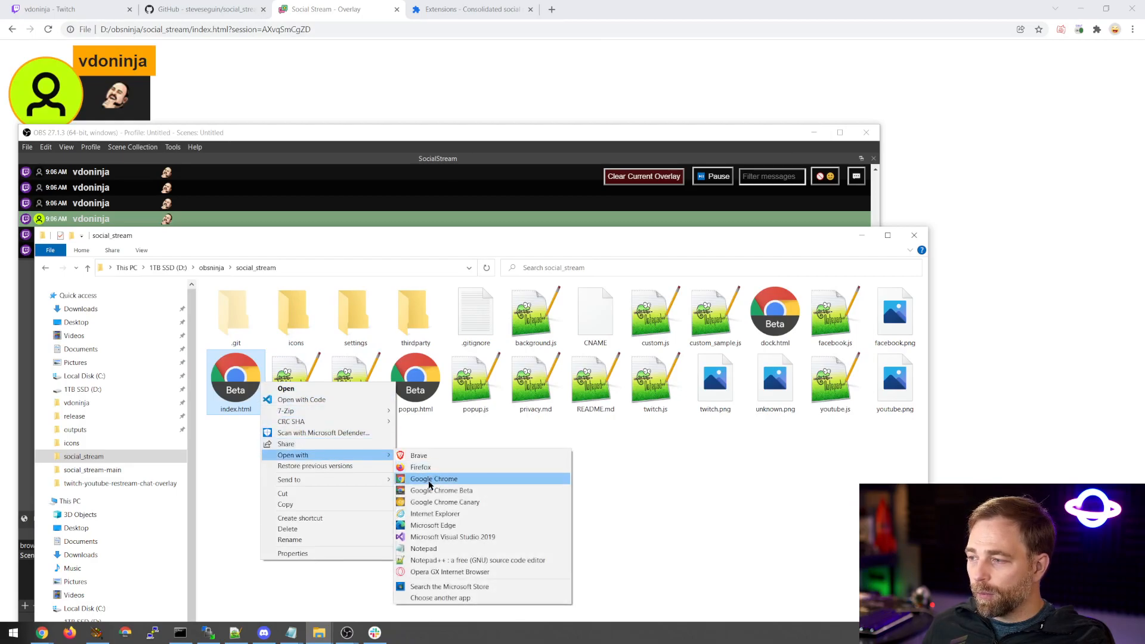
pyautogui.click(433, 547)
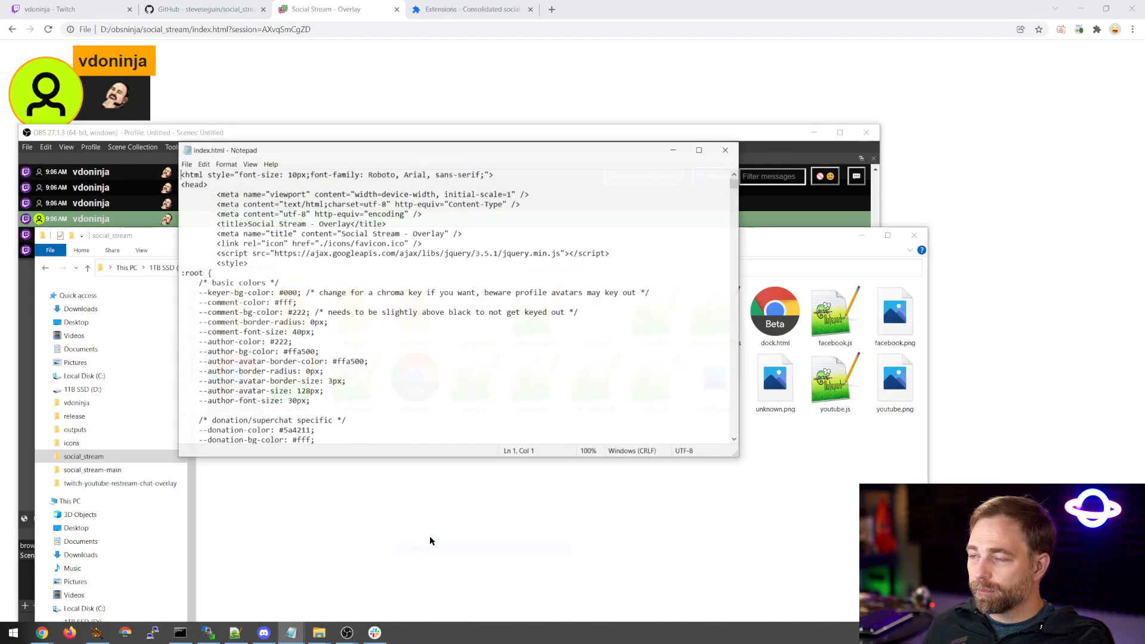
# Examine the style variables in index.html, including the comment background, shown comment and highlighted comment background colors.
pyautogui.scroll(-4, 329, 308)
pyautogui.scroll(3, 353, 324)
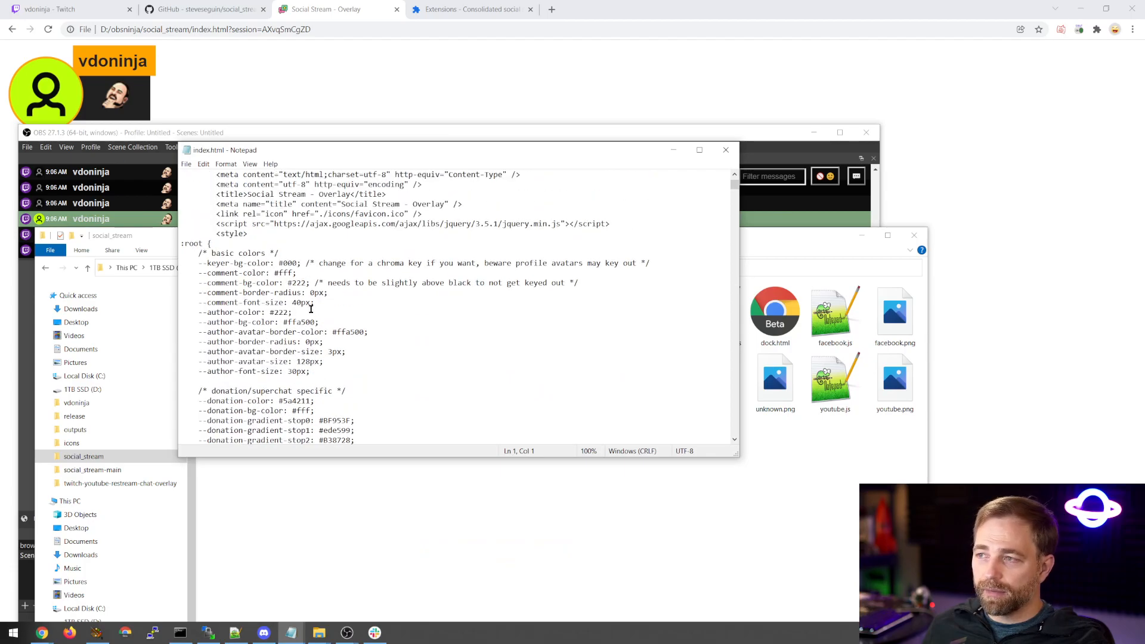
pyautogui.doubleClick(301, 283)
pyautogui.click(297, 284)
pyautogui.scroll(-10, 329, 304)
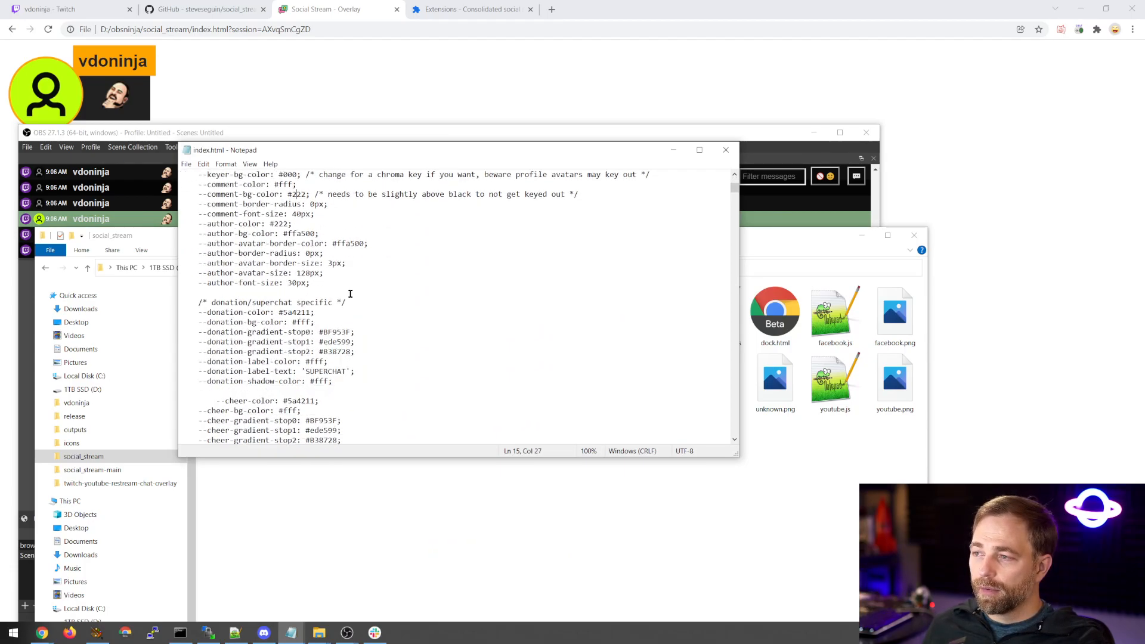
pyautogui.scroll(-1, 316, 298)
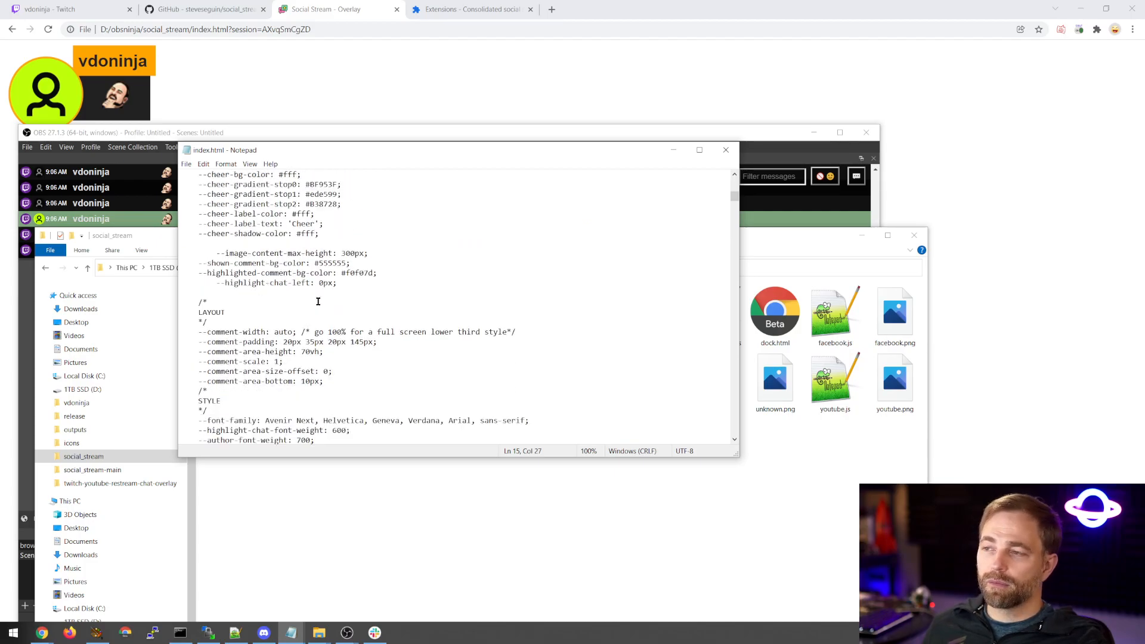
pyautogui.doubleClick(357, 272)
pyautogui.doubleClick(325, 262)
pyautogui.doubleClick(359, 273)
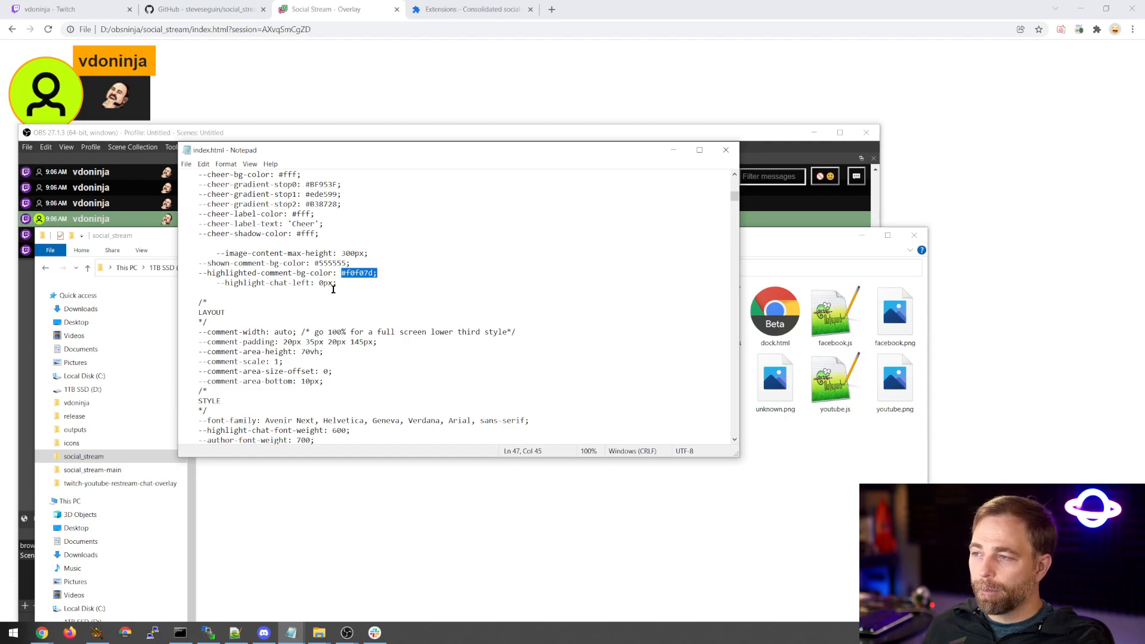
pyautogui.click(365, 273)
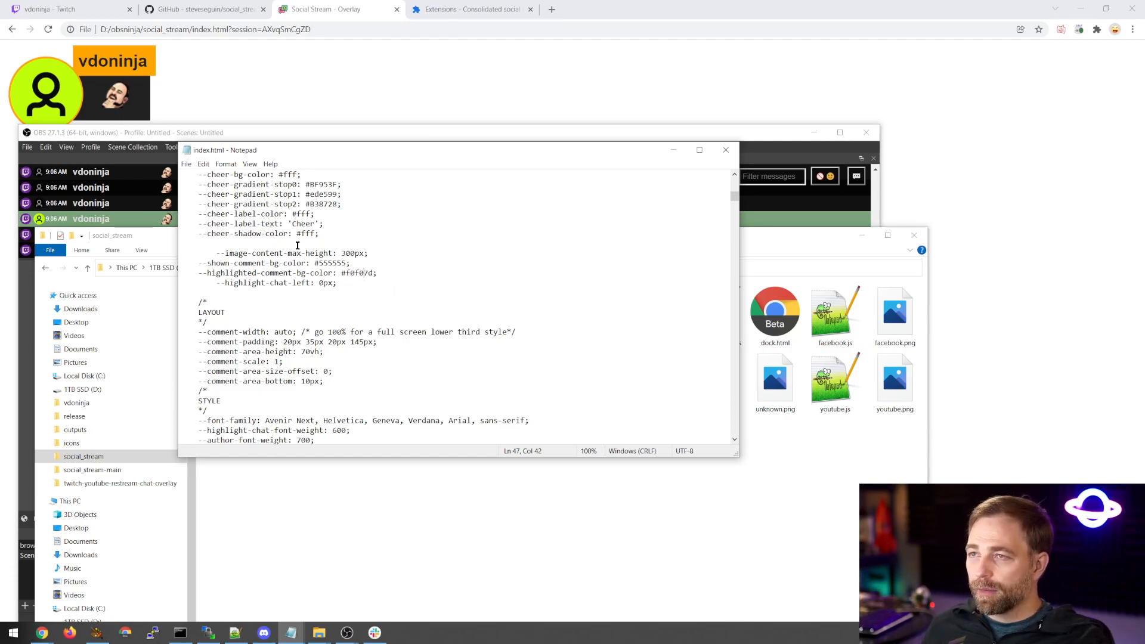
# Inspect the author name label on the local overlay page in Chrome's developer tools and enlarge the styles area.
pyautogui.click(213, 64)
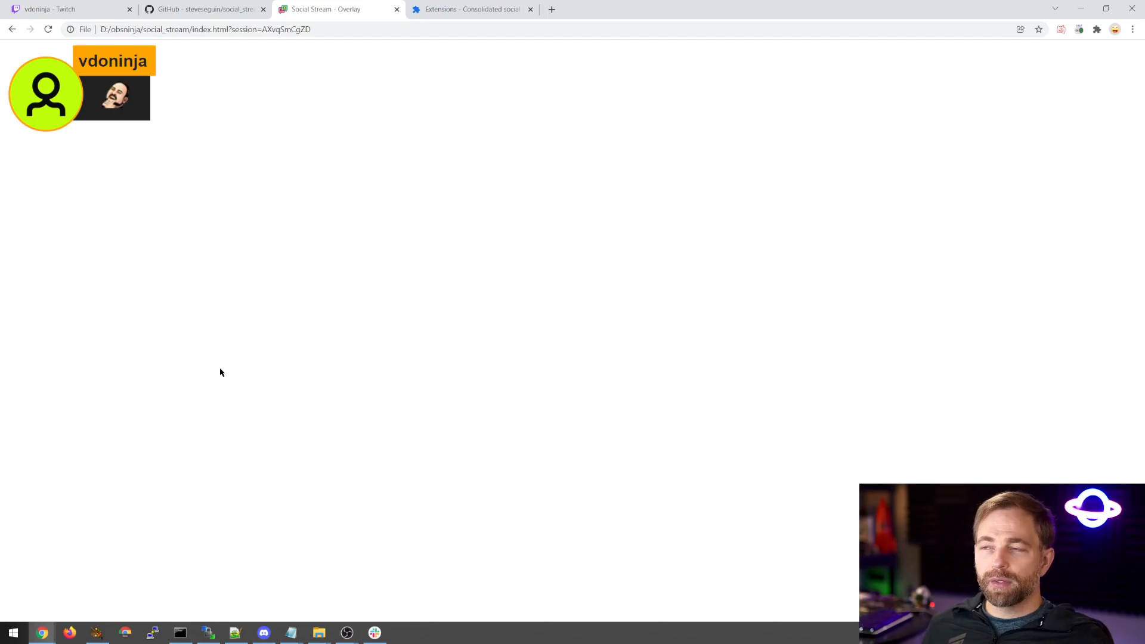
pyautogui.rightClick(88, 75)
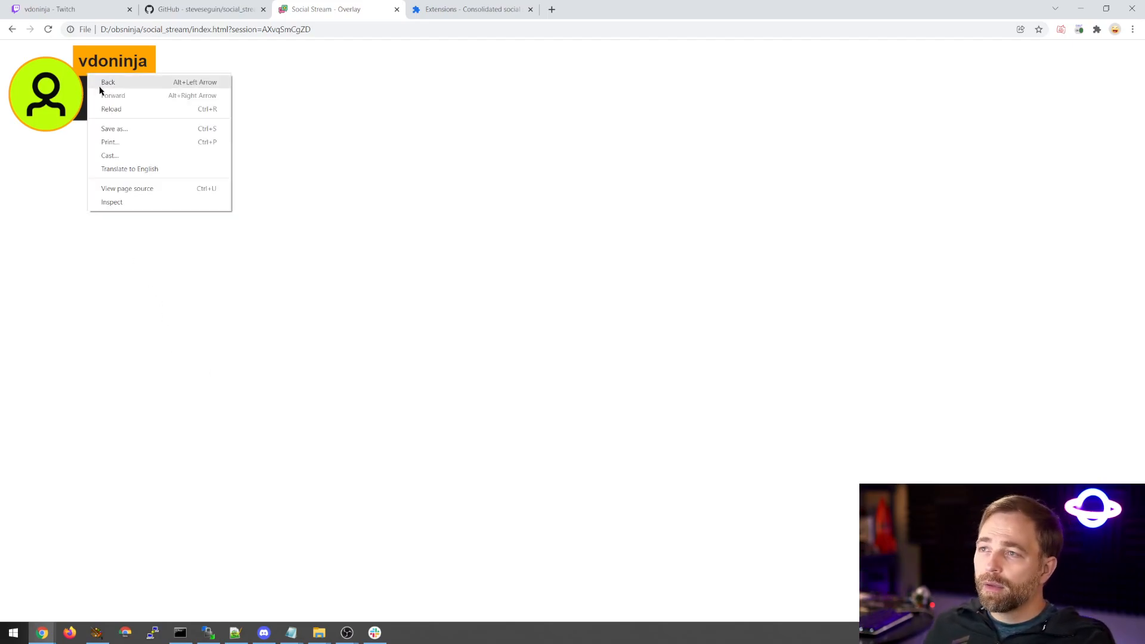
pyautogui.click(117, 203)
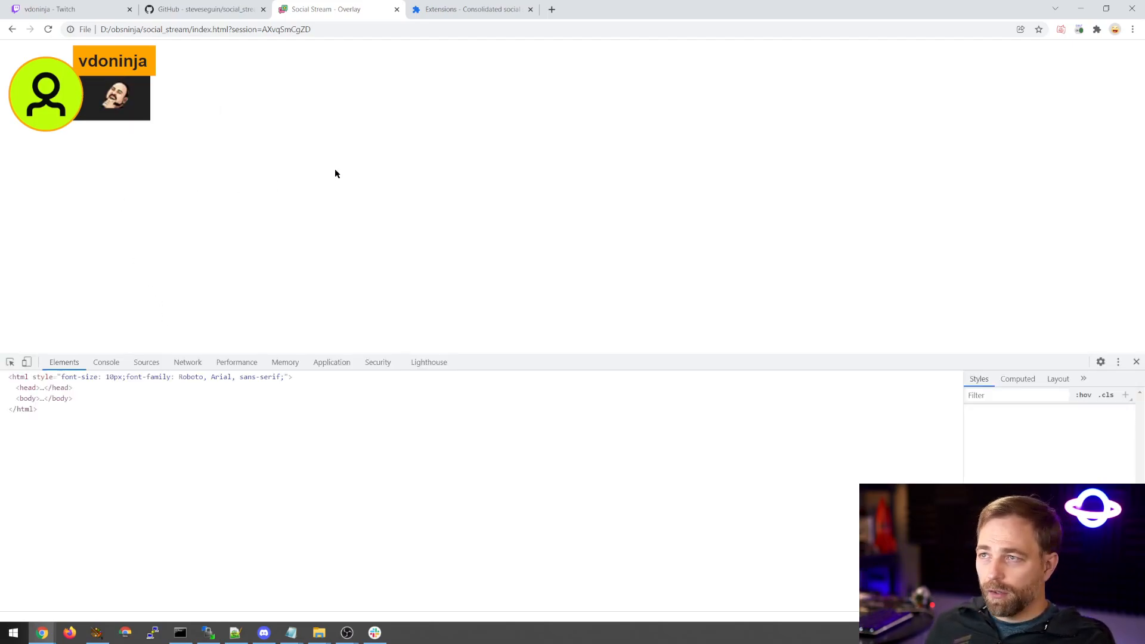
pyautogui.moveTo(962, 407); pyautogui.dragTo(692, 412)
pyautogui.moveTo(582, 356); pyautogui.dragTo(571, 262)
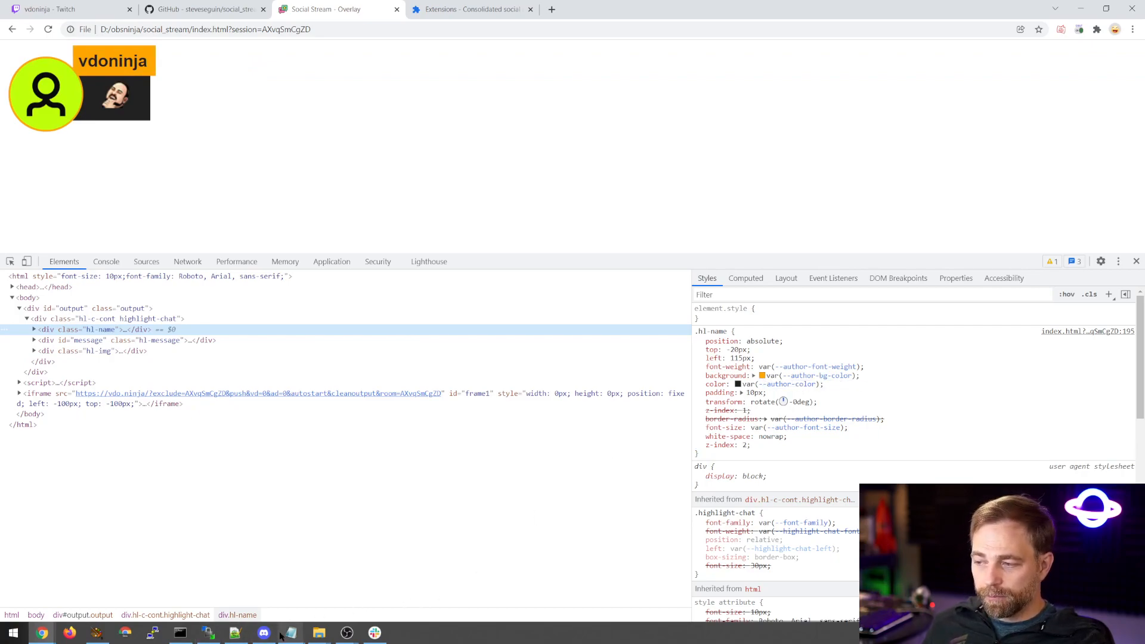
# Set the --author-bg-color variable in index.html to #FF0000 in Notepad and save the file.
pyautogui.moveTo(291, 632)
pyautogui.click(667, 584)
pyautogui.scroll(12, 412, 336)
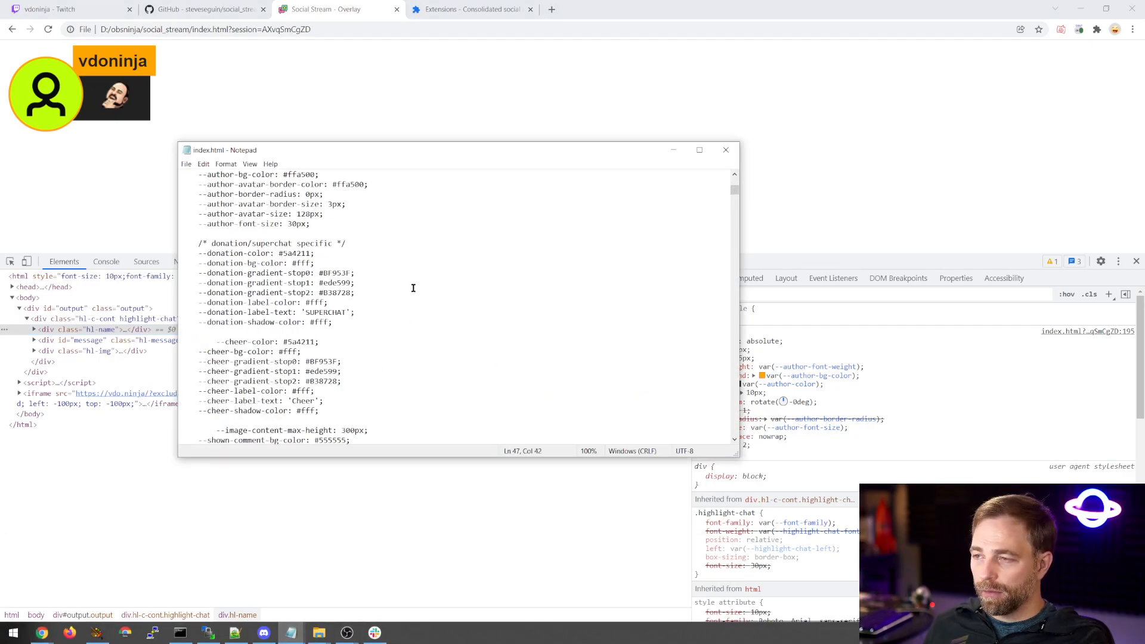
pyautogui.doubleClick(299, 353)
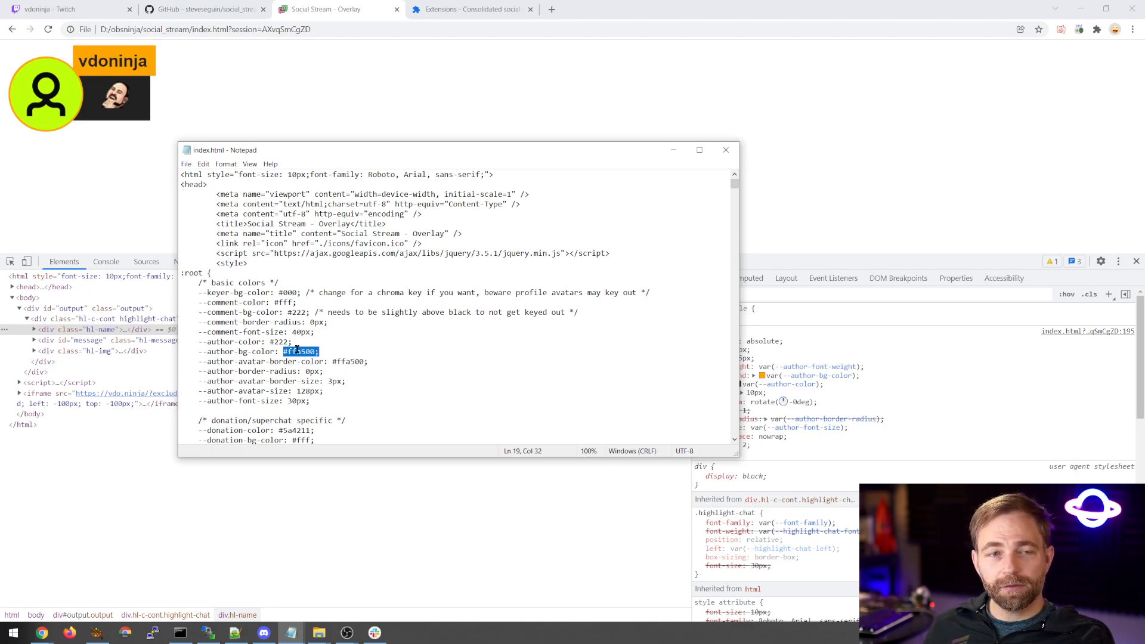
pyautogui.click(311, 352)
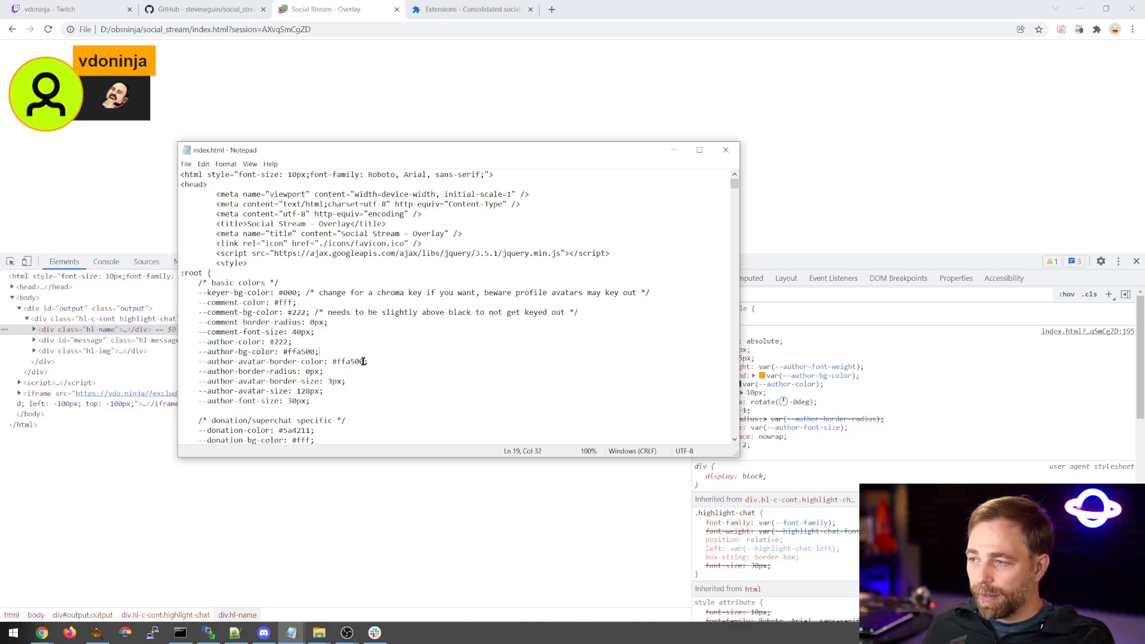
pyautogui.press('BackSpace')
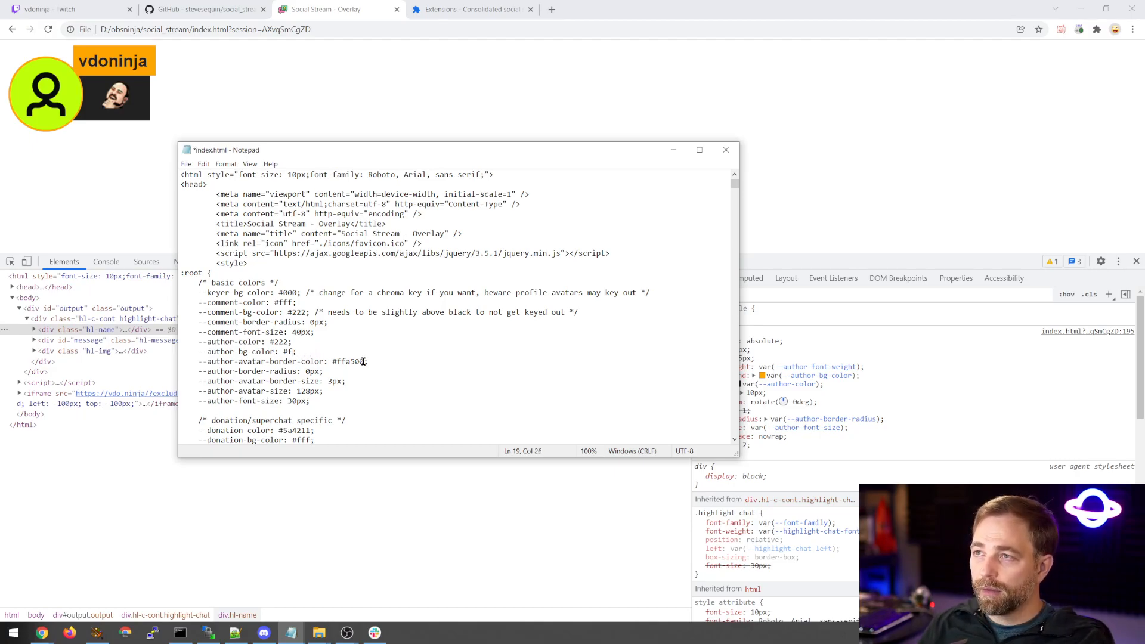
pyautogui.write('FF0000')
pyautogui.hotkey('ctrl', 's')
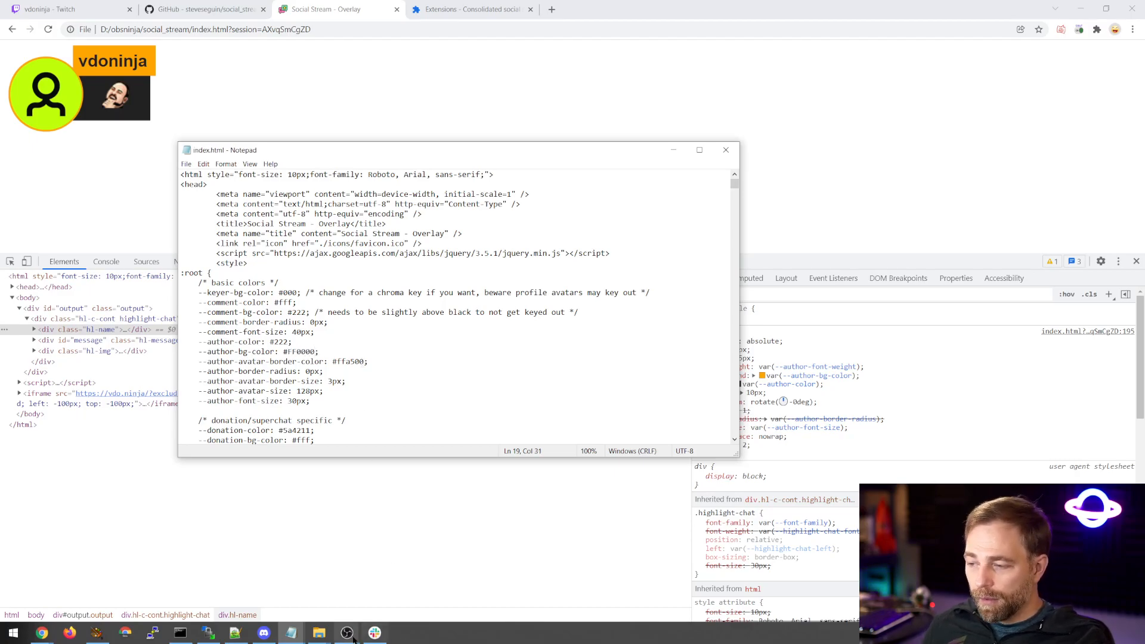
# Switch to OBS, refresh the page cache of the Browser 3 source, and feature the highlighted chat message in the overlay again.
pyautogui.moveTo(349, 634)
pyautogui.click(397, 598)
pyautogui.doubleClick(235, 549)
pyautogui.scroll(-3, 392, 453)
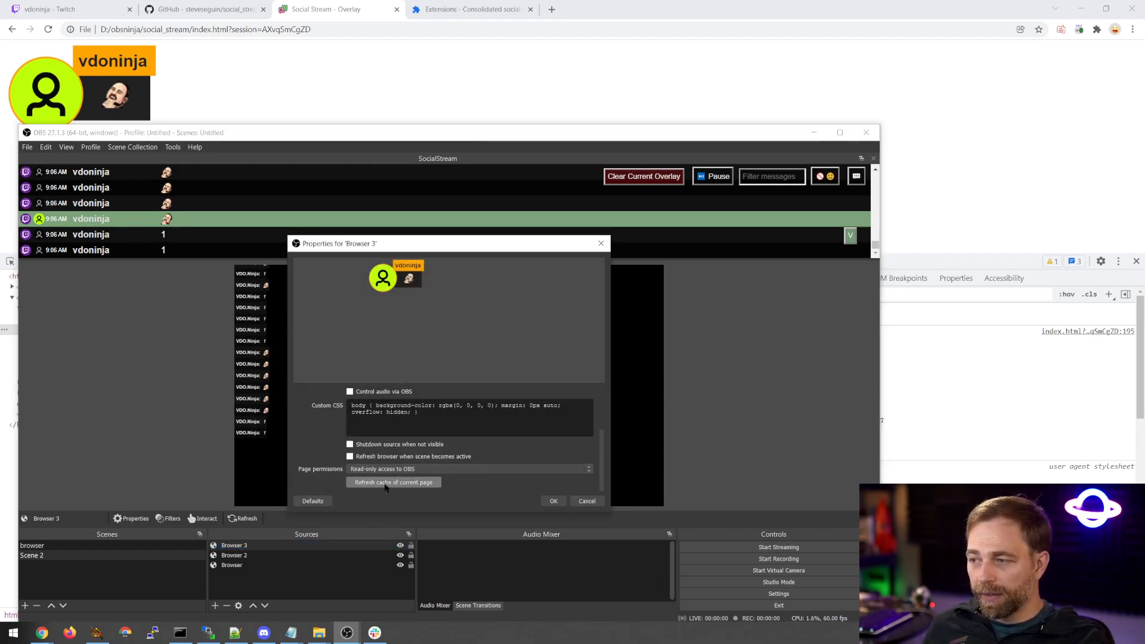
pyautogui.click(384, 483)
pyautogui.click(553, 500)
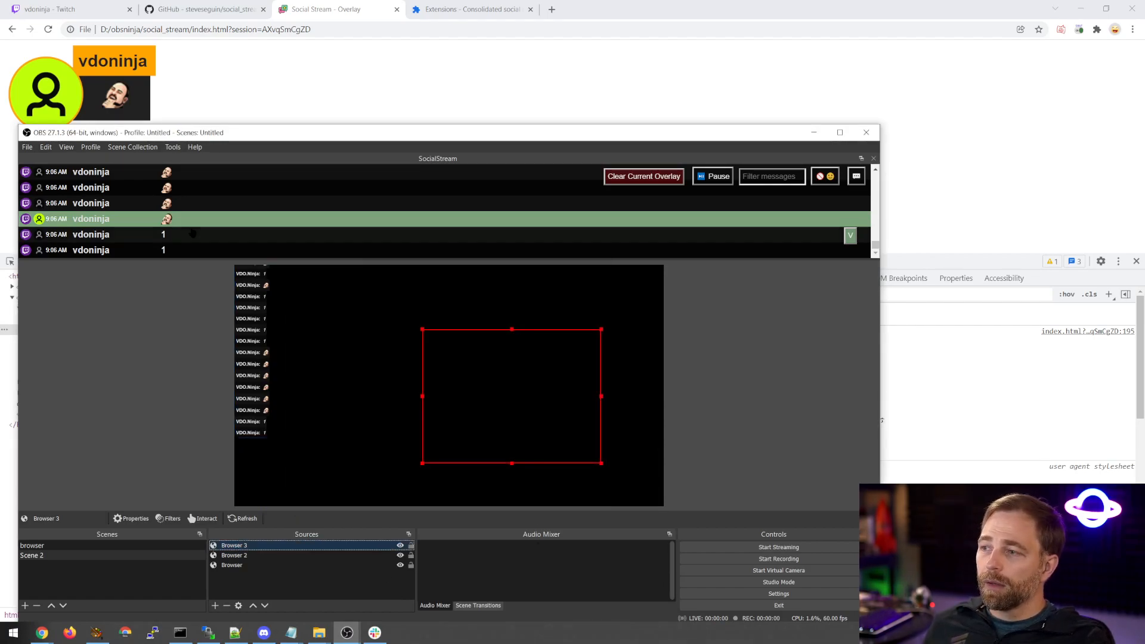
pyautogui.click(195, 221)
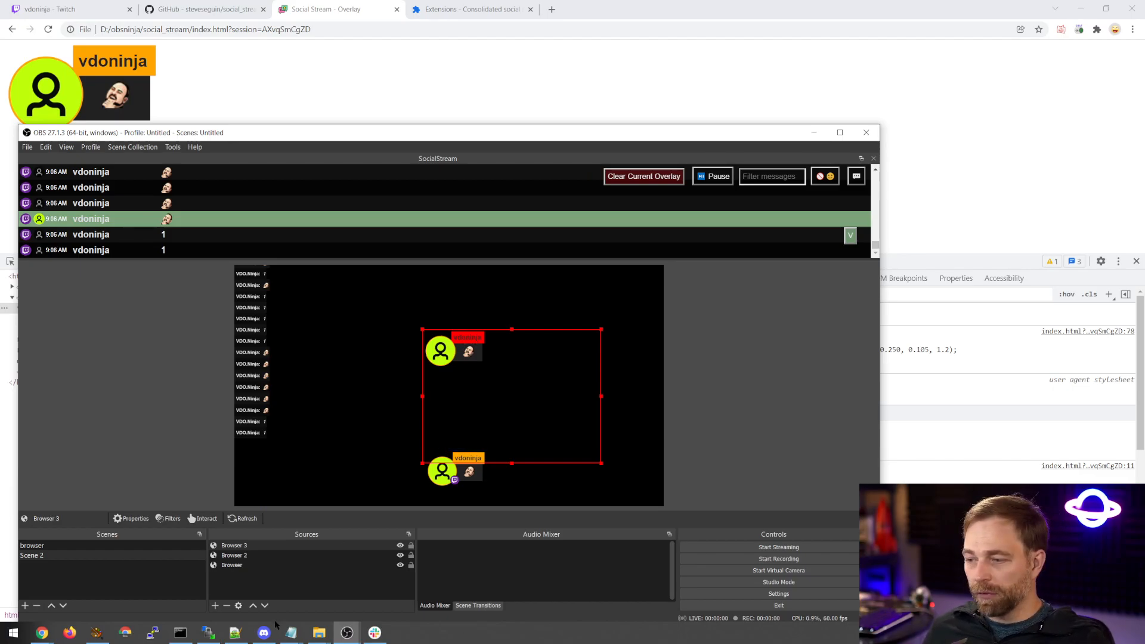
# Switch to index.html in Notepad, undo the author background color change, save the file and close it.
pyautogui.click(291, 632)
pyautogui.click(662, 589)
pyautogui.hotkey('ctrl', 'z')
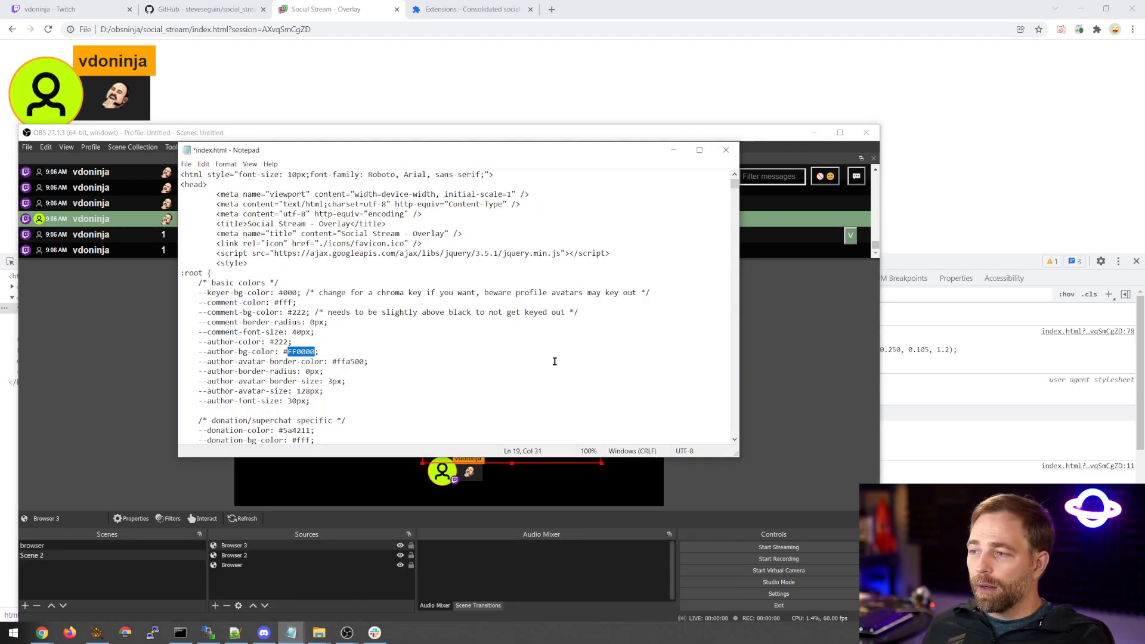
pyautogui.hotkey('ctrl', 's')
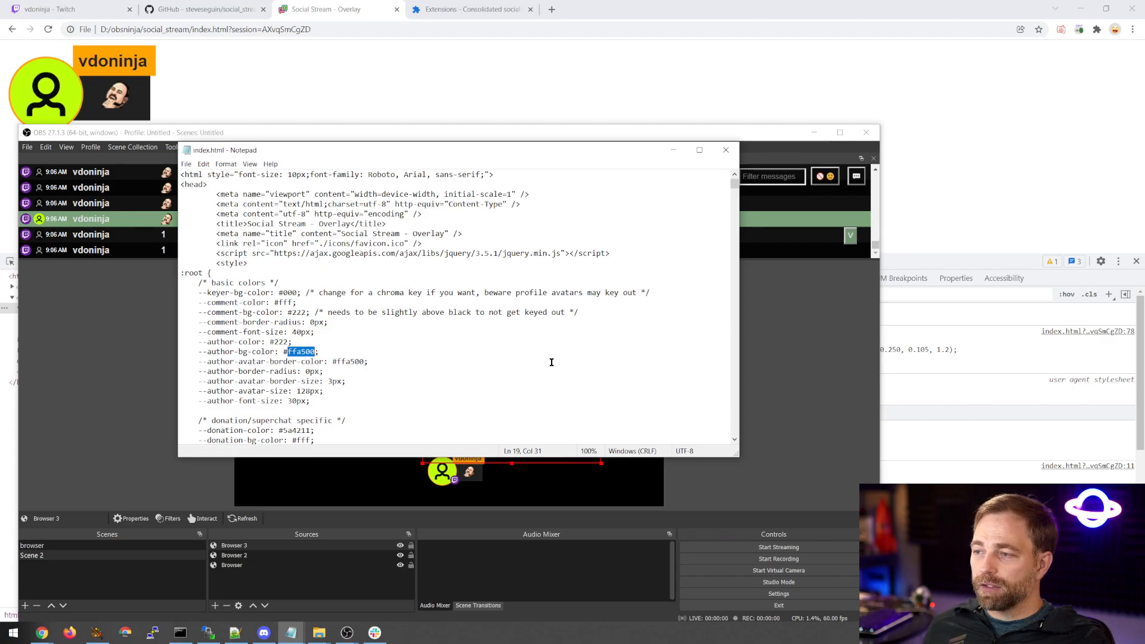
pyautogui.click(726, 150)
# Refresh the Browser 3 source's page cache in OBS and feature the highlighted chat message again.
pyautogui.doubleClick(489, 446)
pyautogui.scroll(-2, 489, 446)
pyautogui.click(587, 501)
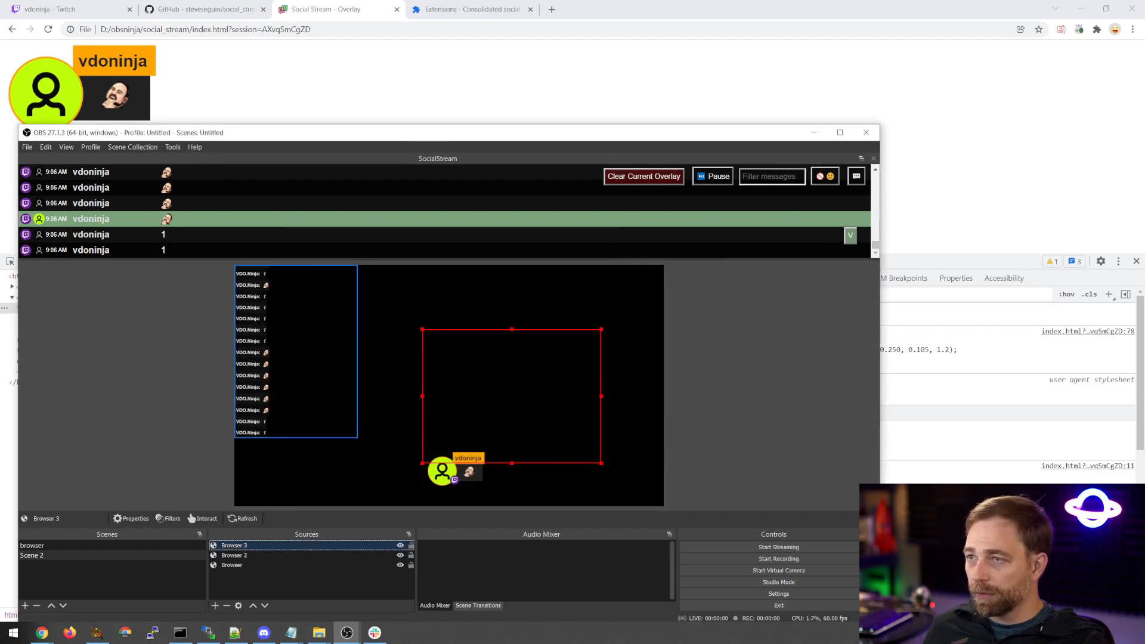
pyautogui.click(141, 221)
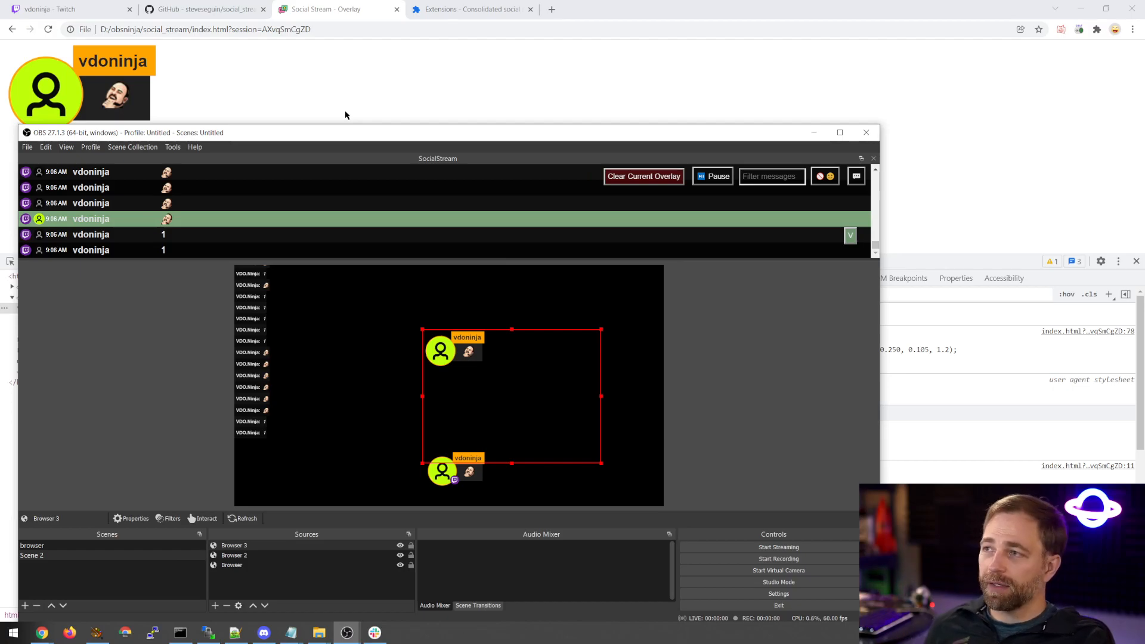
# Switch to the social_stream folder in File Explorer and open custom.js in Notepad.
pyautogui.click(344, 95)
pyautogui.moveTo(320, 635)
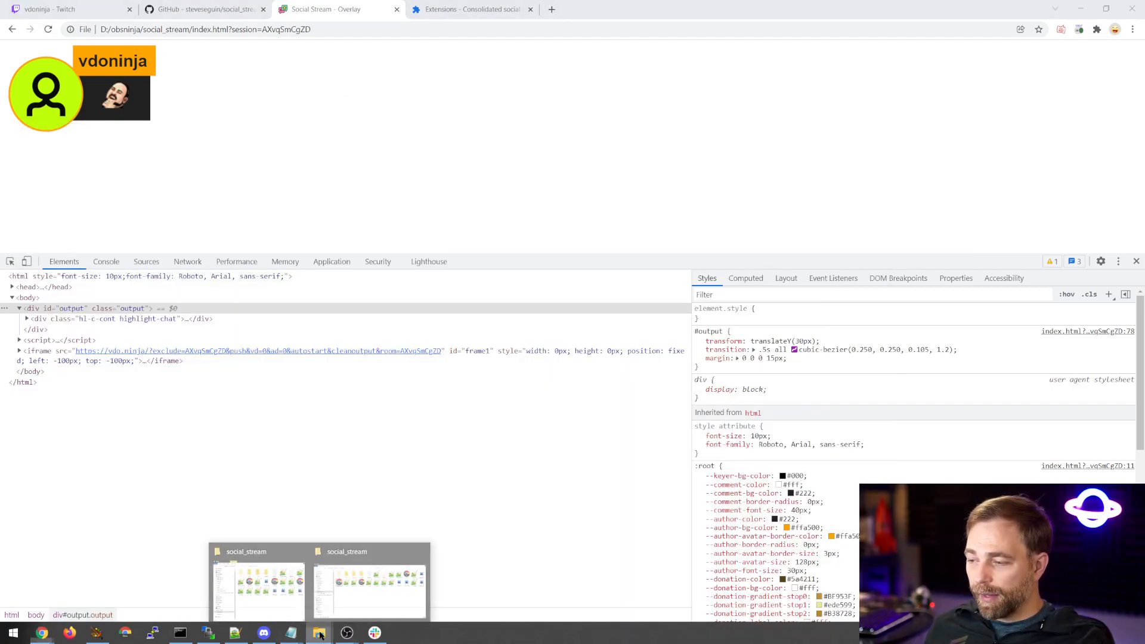
pyautogui.click(388, 578)
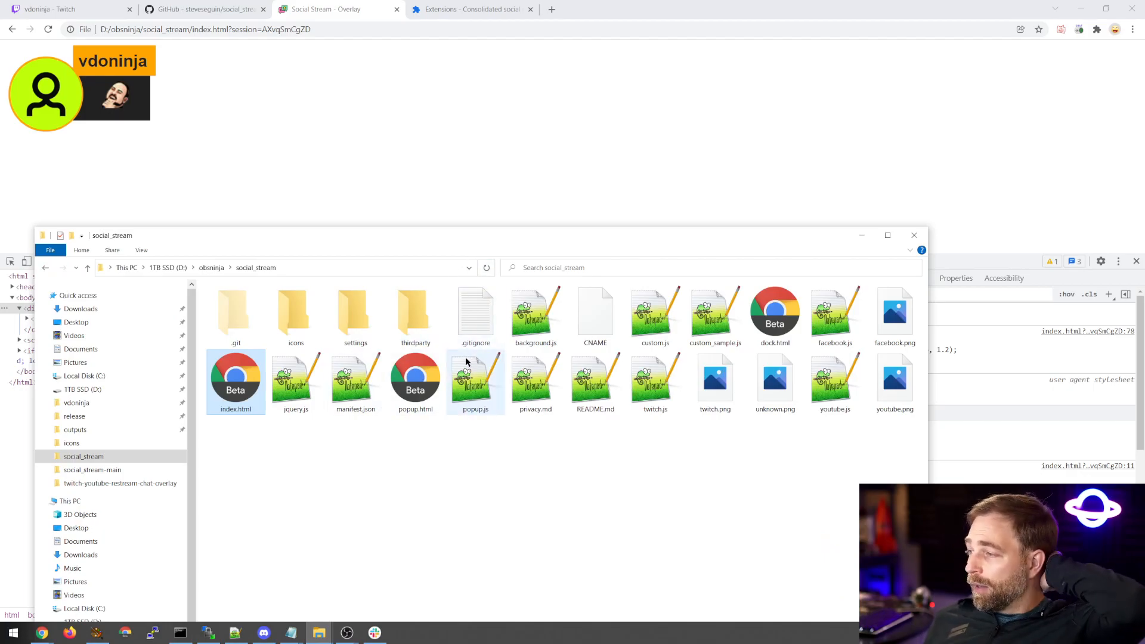
pyautogui.moveTo(475, 236); pyautogui.dragTo(465, 150)
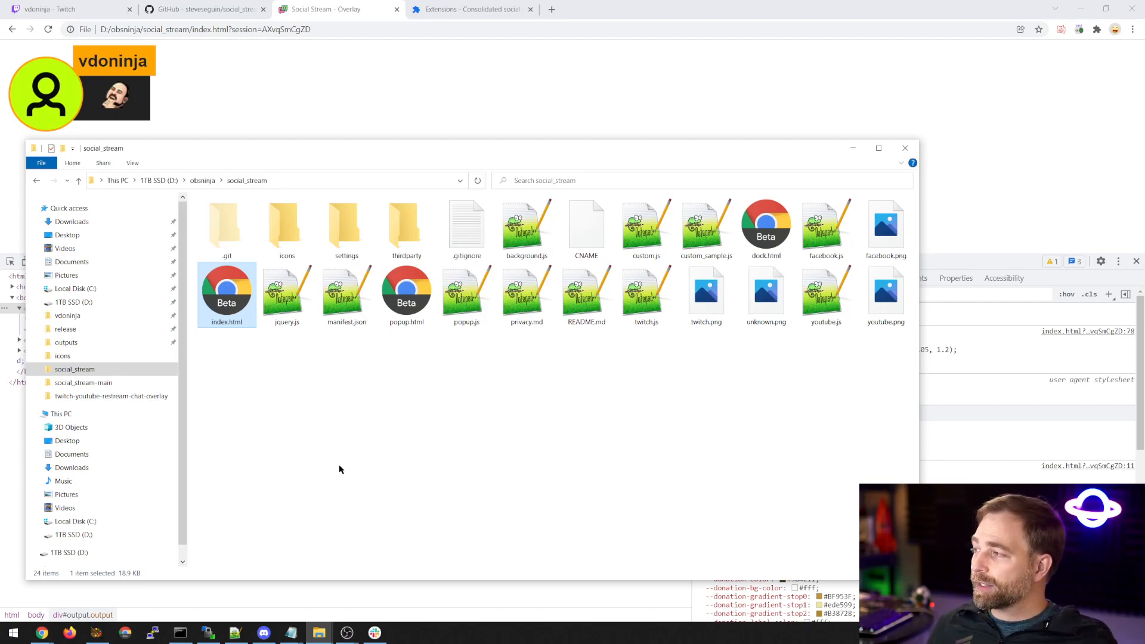
pyautogui.click(648, 246)
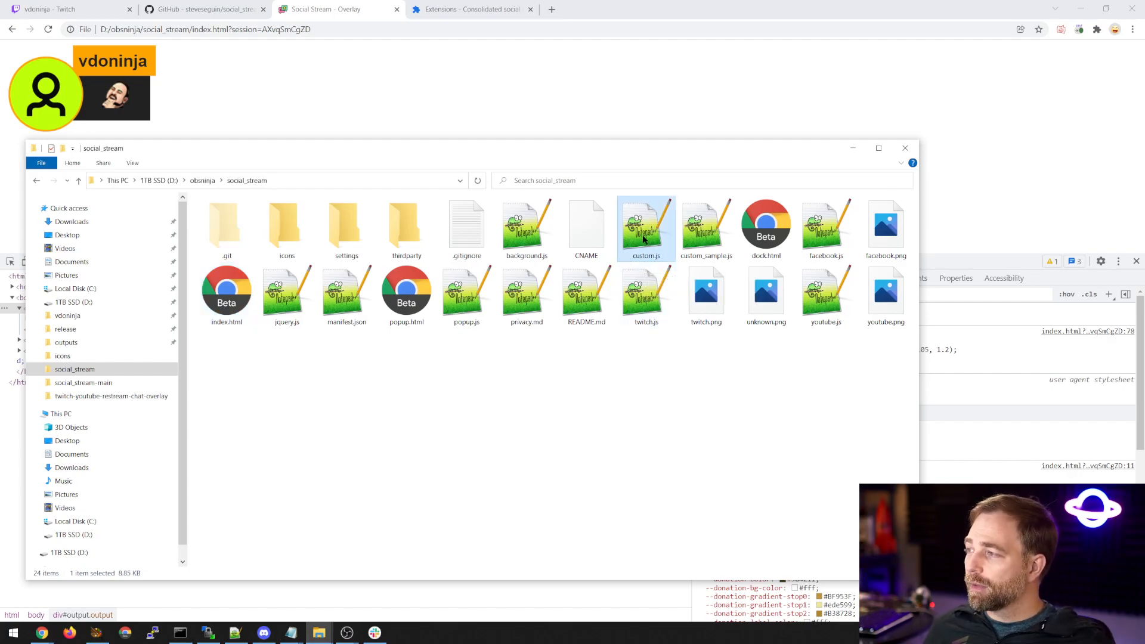
pyautogui.rightClick(644, 238)
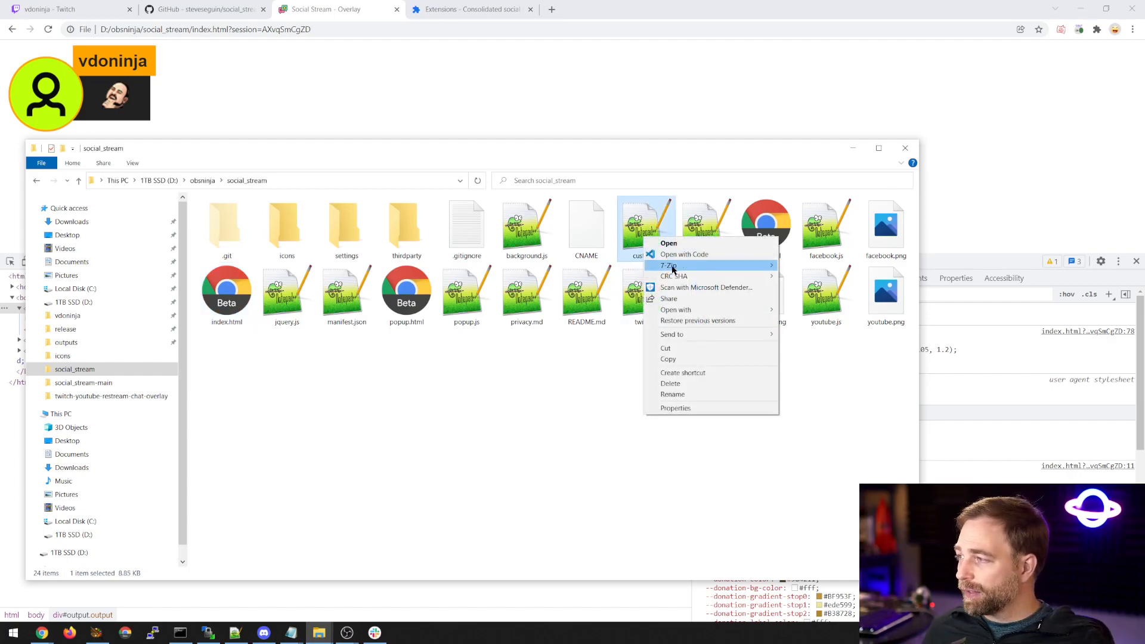
pyautogui.moveTo(701, 313)
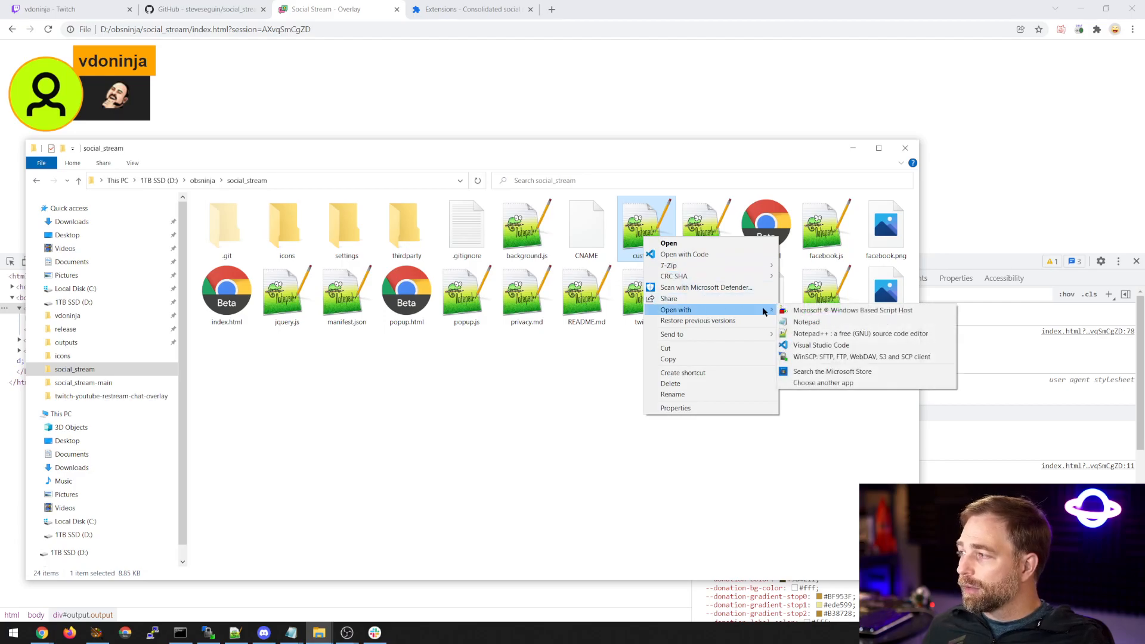
pyautogui.click(813, 322)
# Examine the automated chat responses in custom.js, including the auto1 reply, Streamlabs tip reply and !sweetmeter command, and close the file.
pyautogui.scroll(-10, 391, 263)
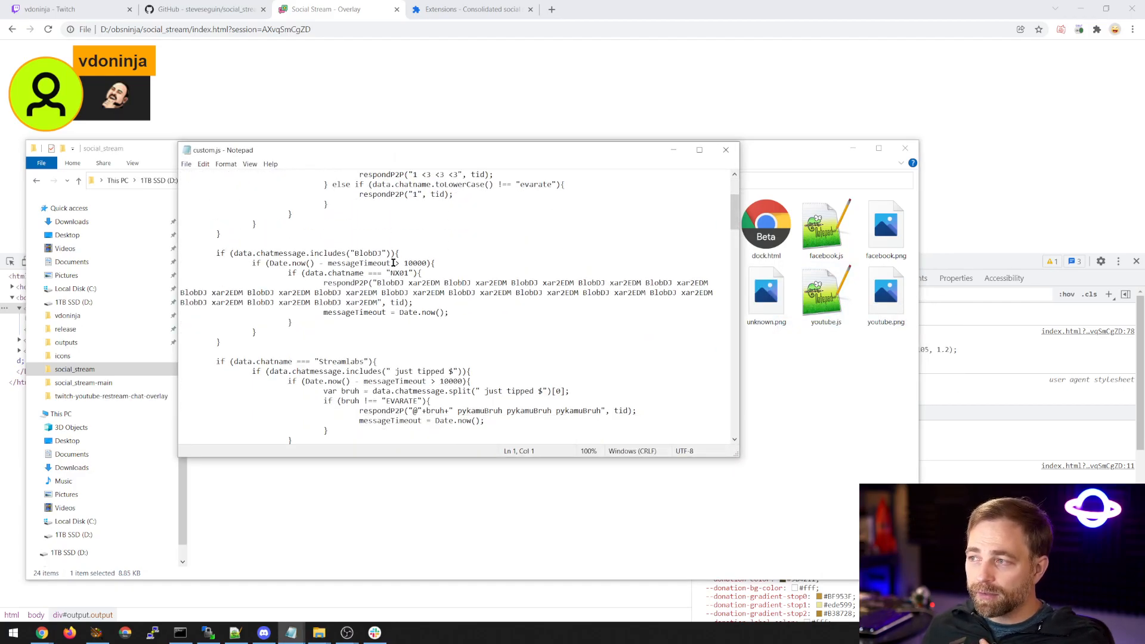
pyautogui.scroll(-15, 391, 268)
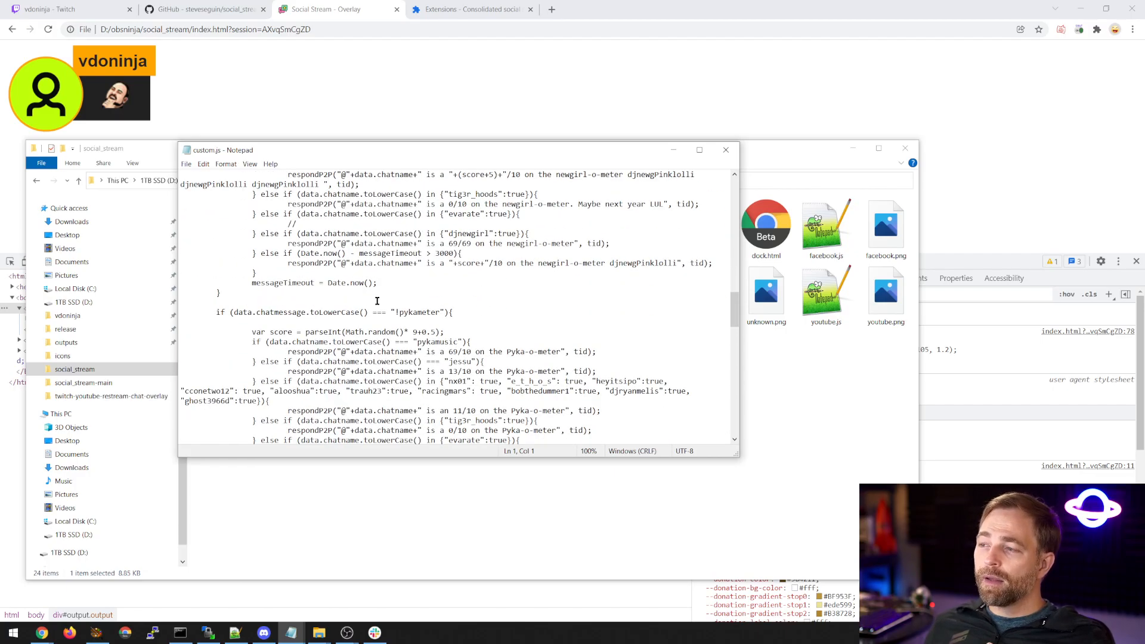
pyautogui.scroll(-2, 377, 306)
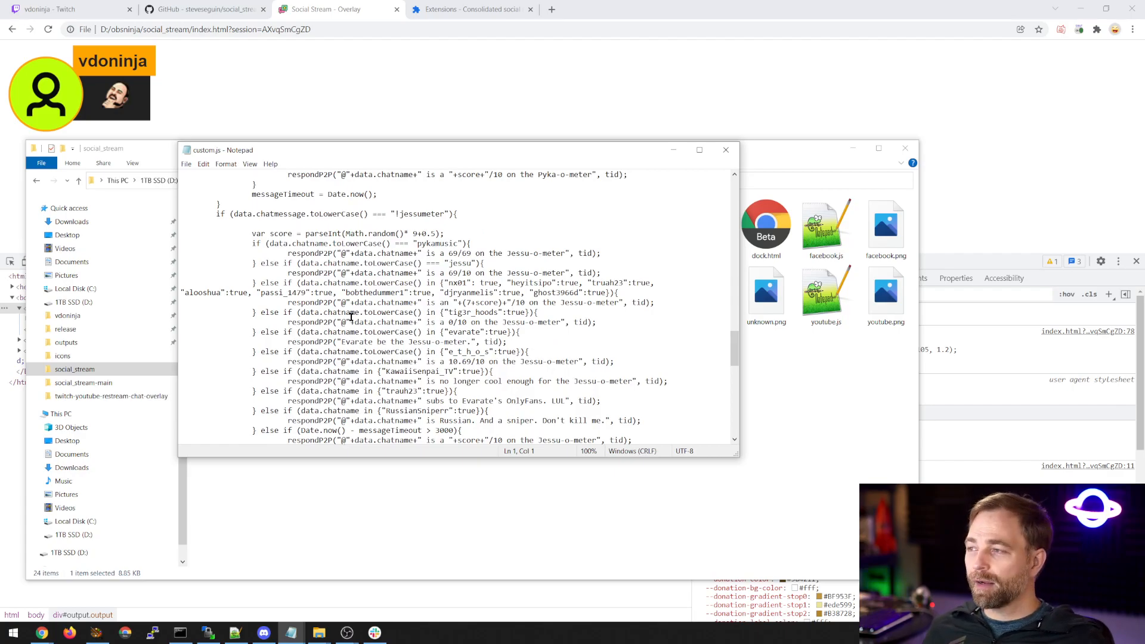
pyautogui.scroll(-3, 355, 315)
pyautogui.scroll(-7, 351, 317)
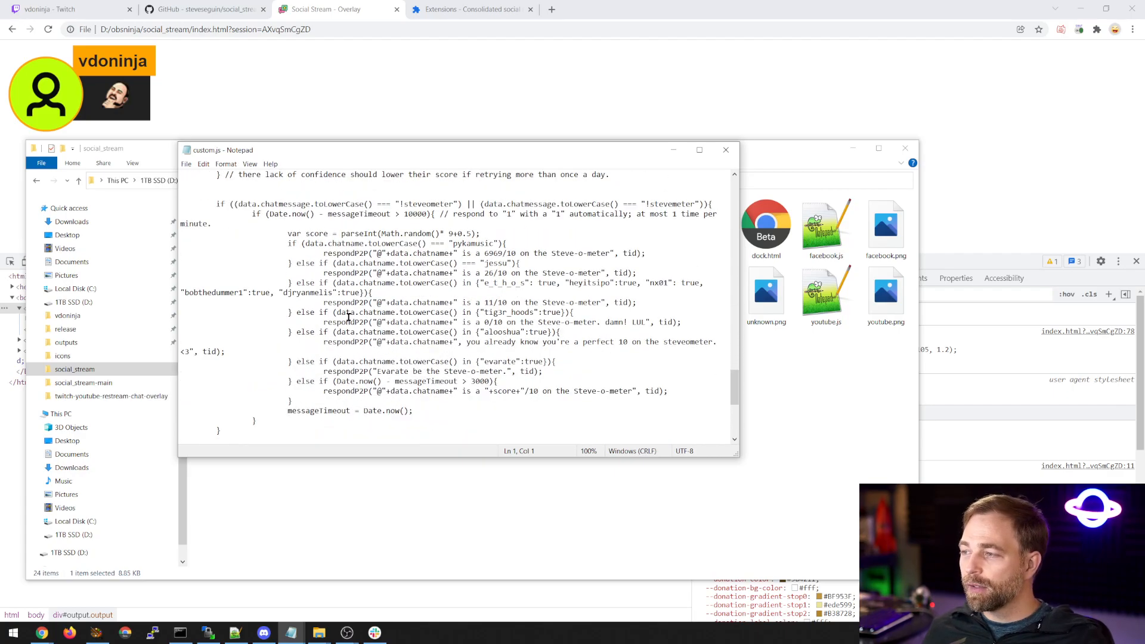
pyautogui.scroll(-2, 348, 312)
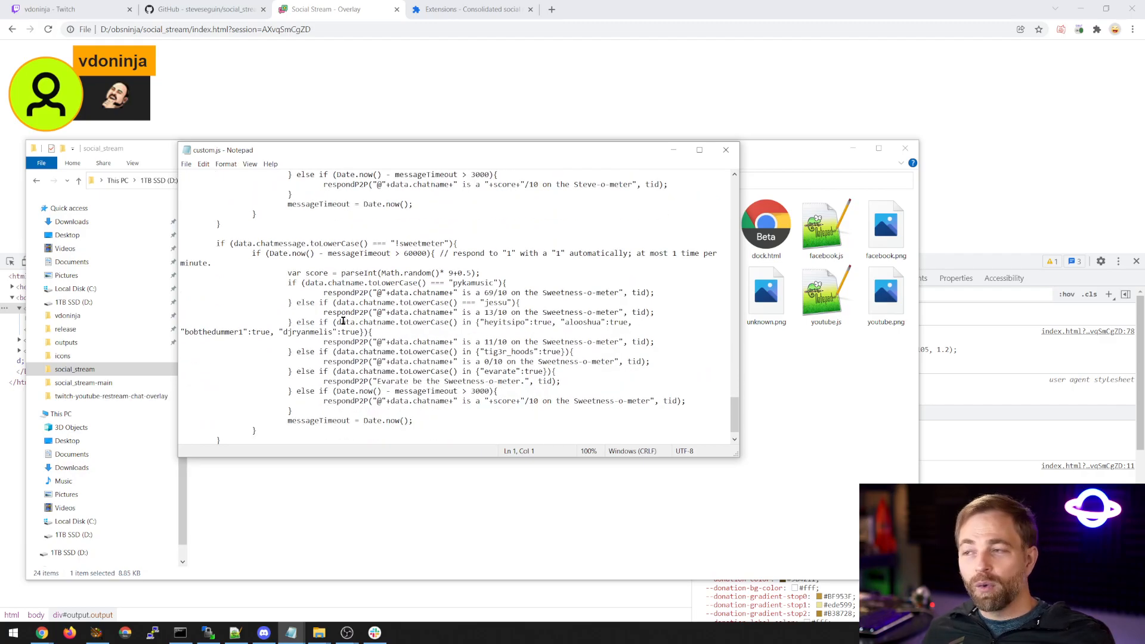
pyautogui.scroll(-1, 325, 331)
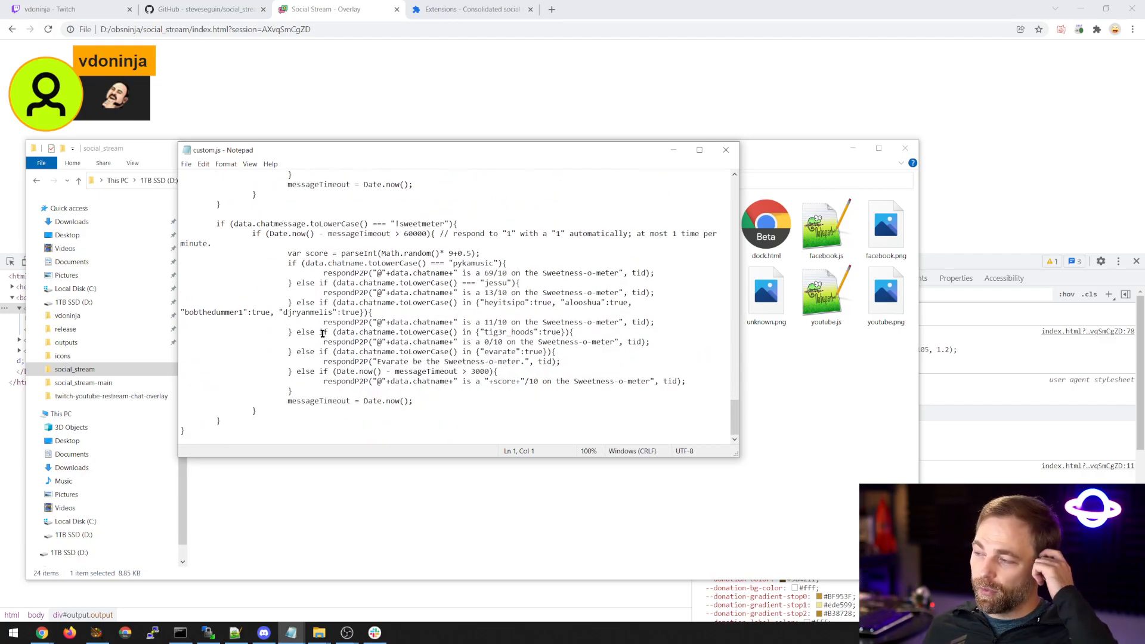
pyautogui.scroll(20, 319, 340)
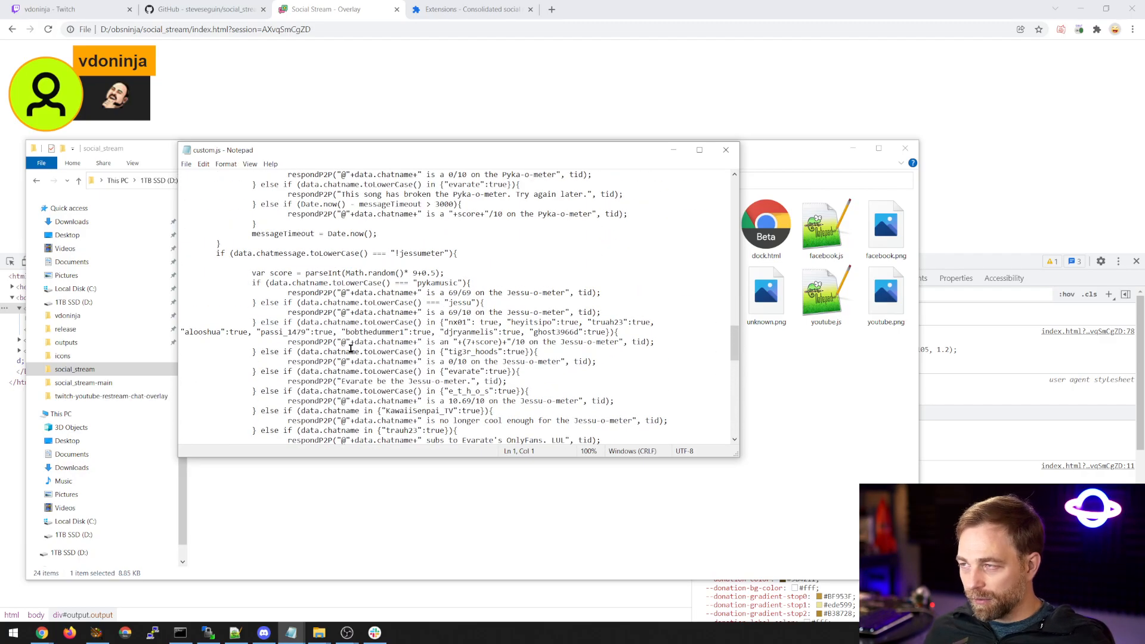
pyautogui.scroll(15, 343, 346)
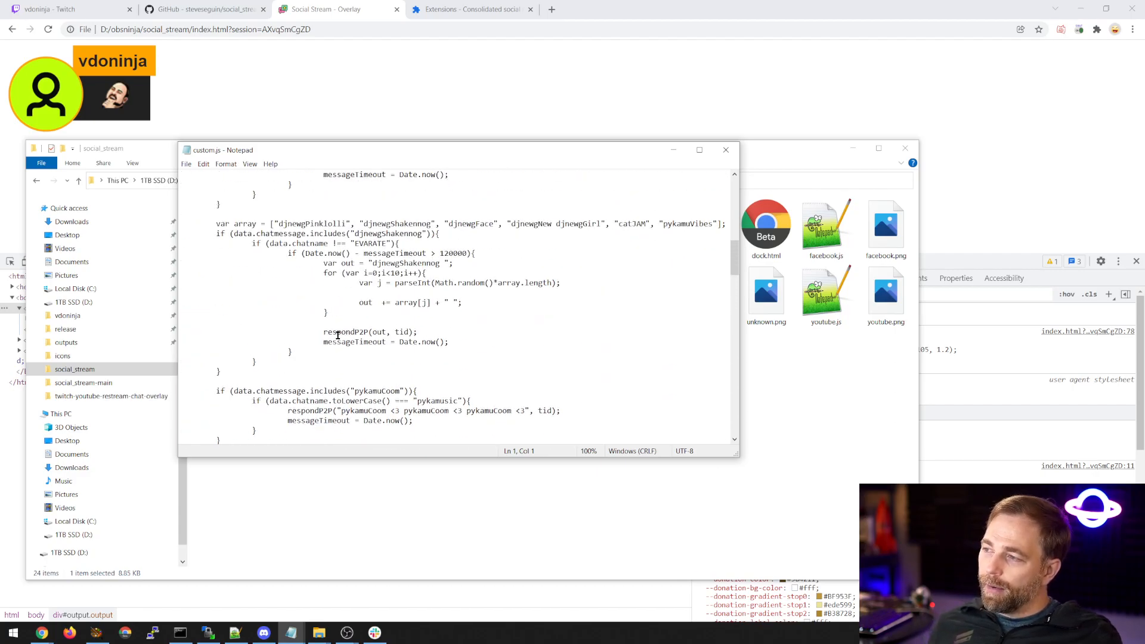
pyautogui.scroll(6, 332, 344)
pyautogui.scroll(-3, 322, 352)
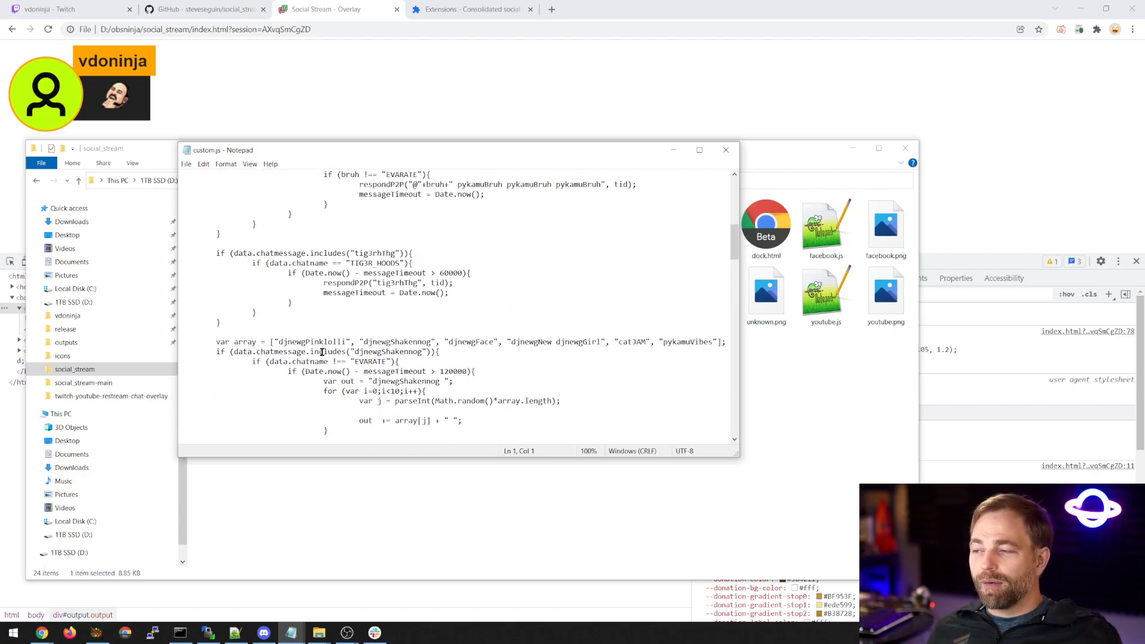
pyautogui.scroll(6, 321, 351)
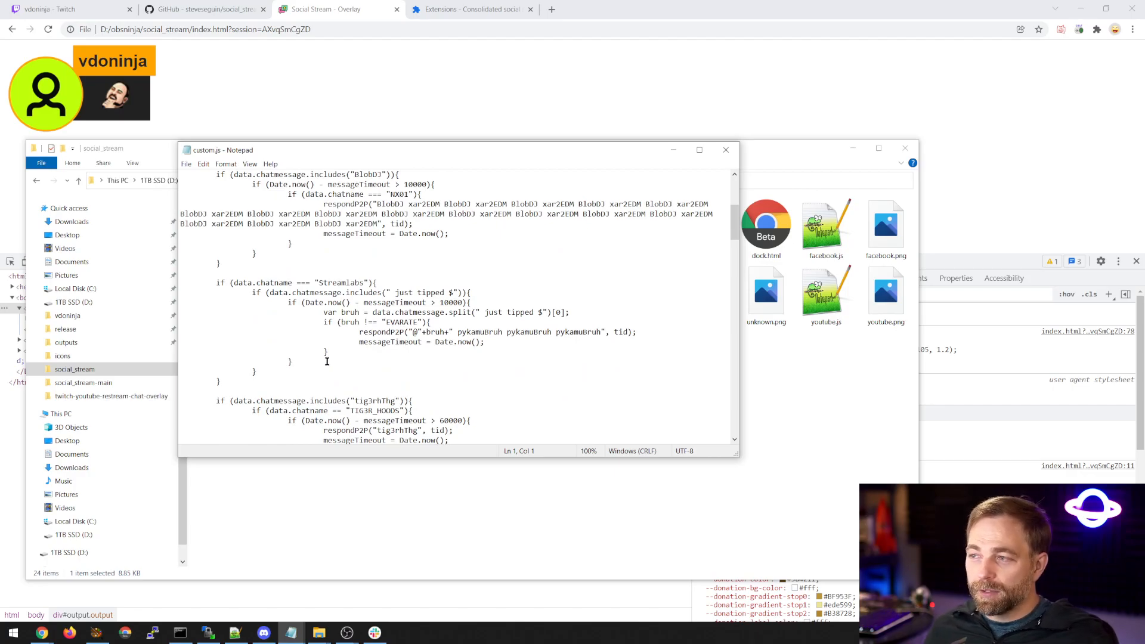
pyautogui.scroll(5, 327, 359)
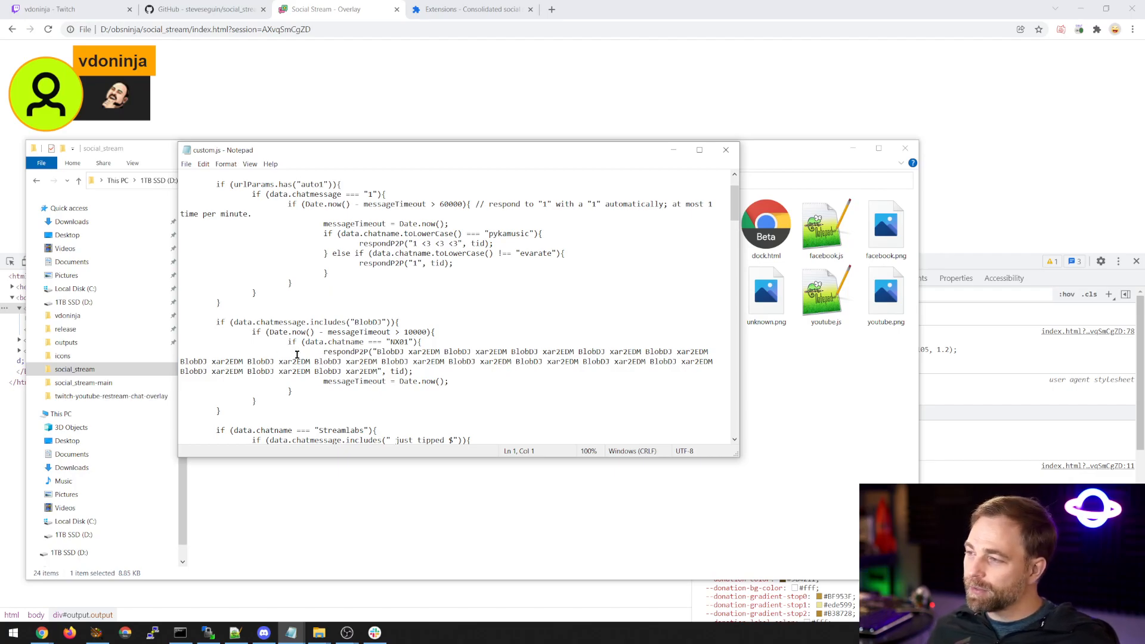
pyautogui.scroll(2, 288, 355)
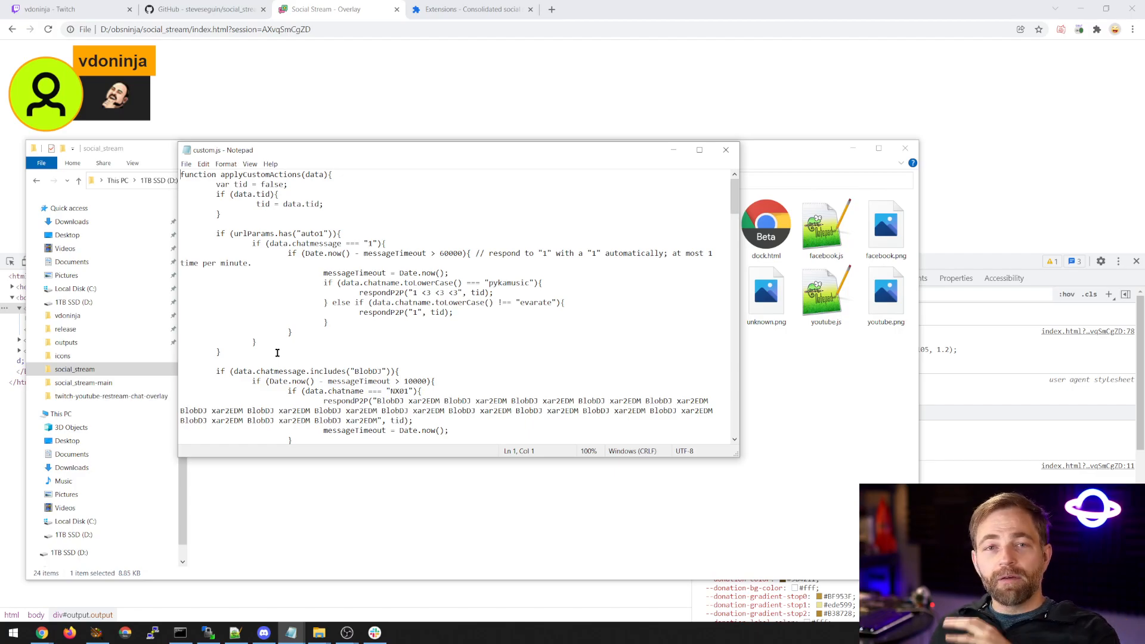
pyautogui.scroll(-5, 277, 353)
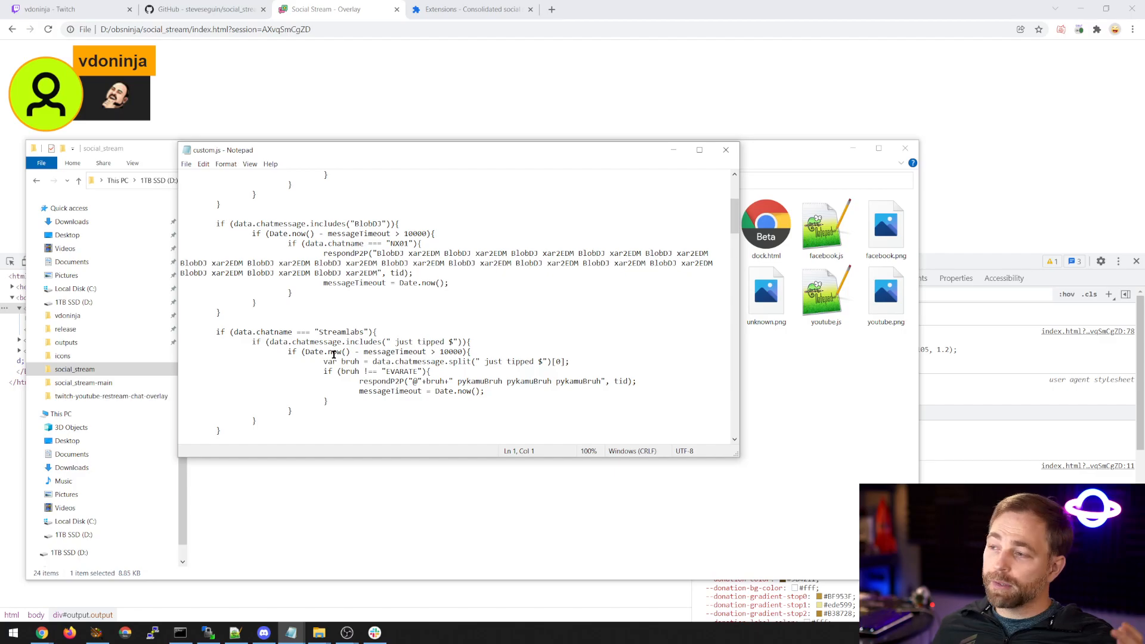
pyautogui.scroll(-3, 334, 354)
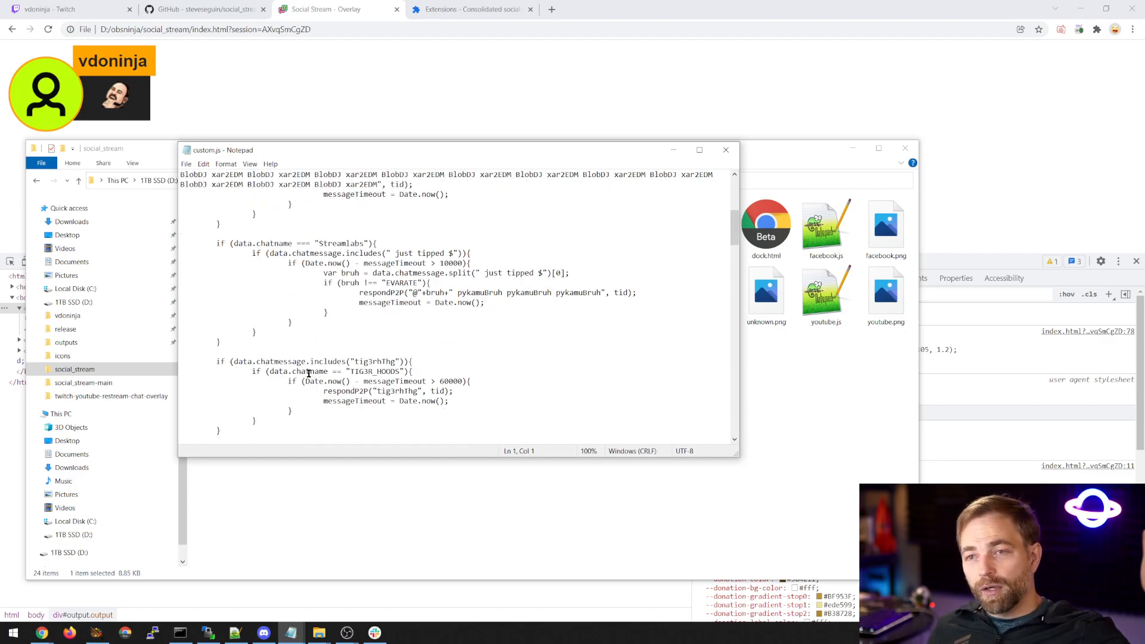
pyautogui.scroll(-6, 309, 375)
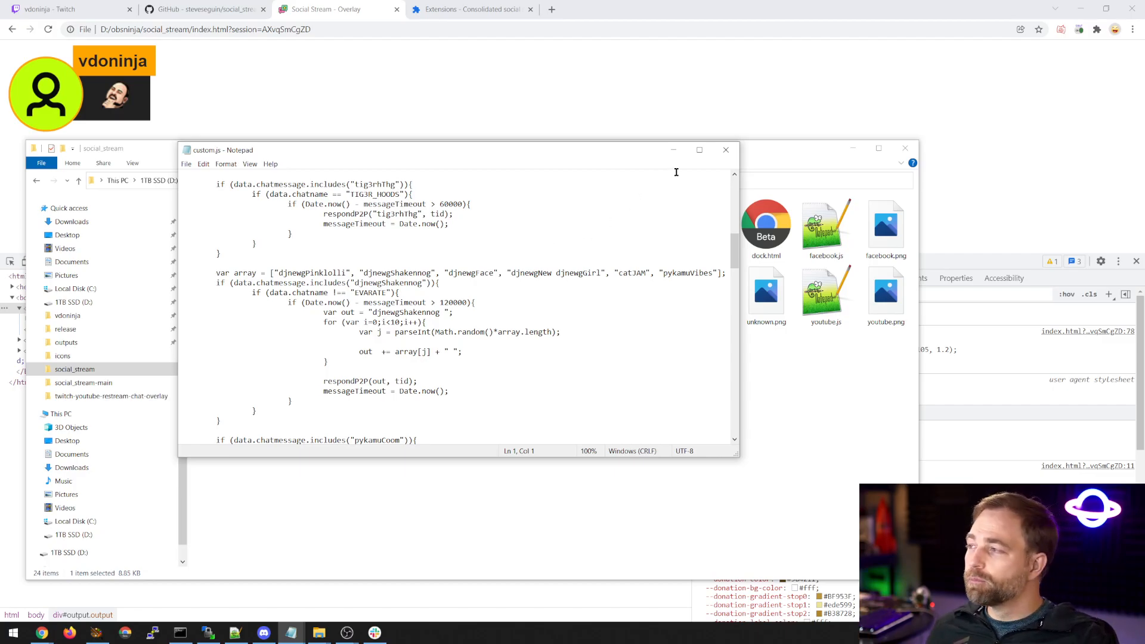
pyautogui.click(725, 150)
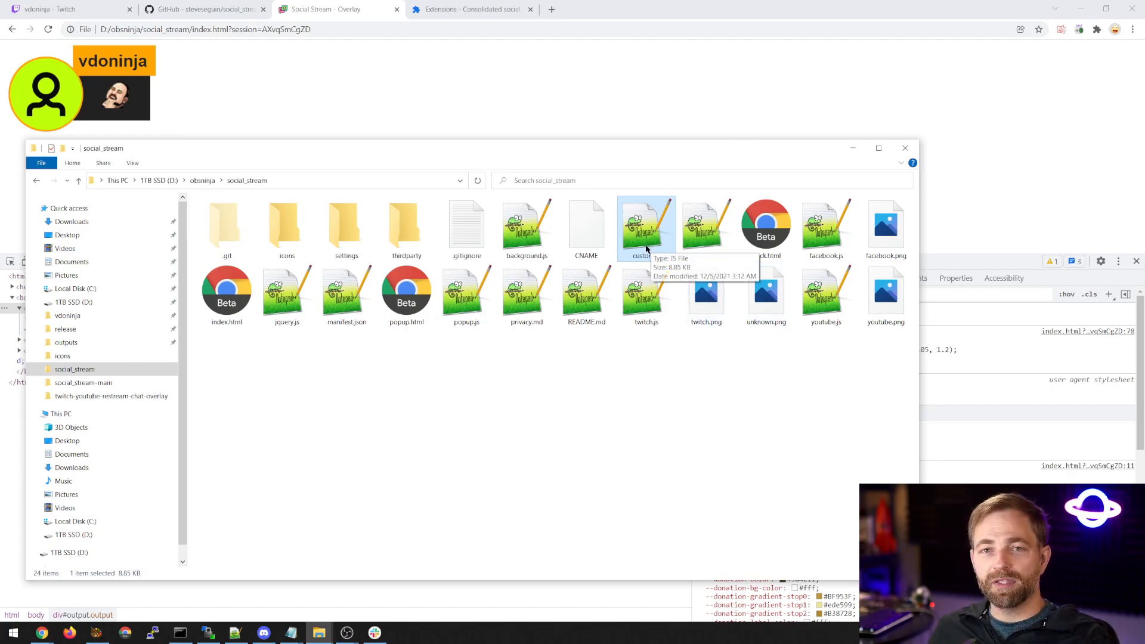
# Open custom_sample.js from the social_stream folder in Notepad and examine the applyCustomActions function.
pyautogui.click(691, 246)
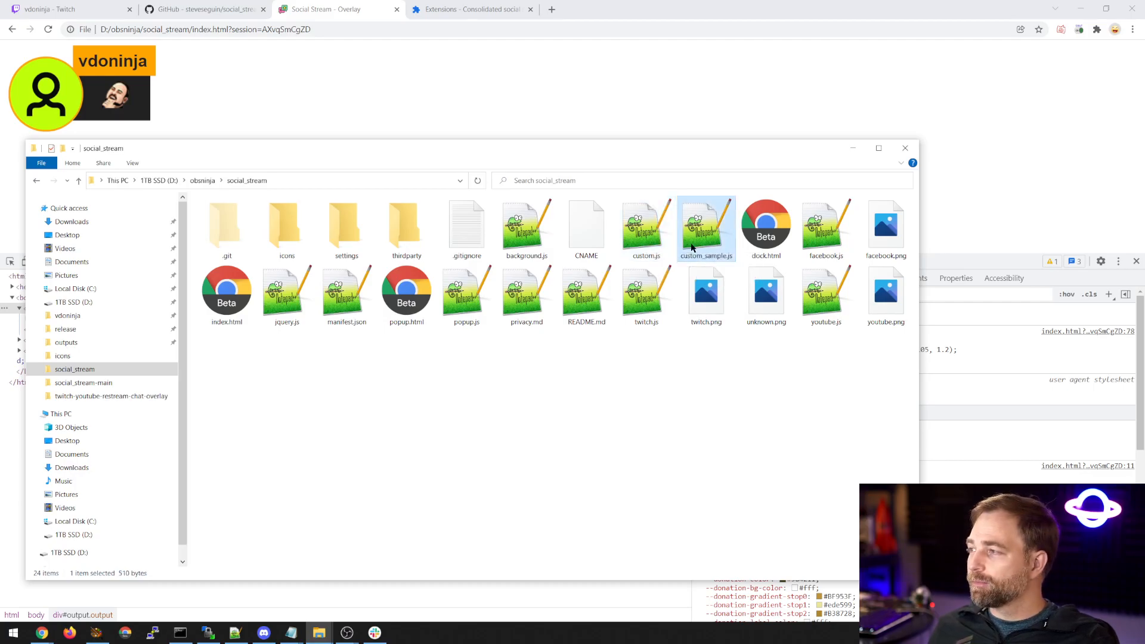
pyautogui.rightClick(692, 247)
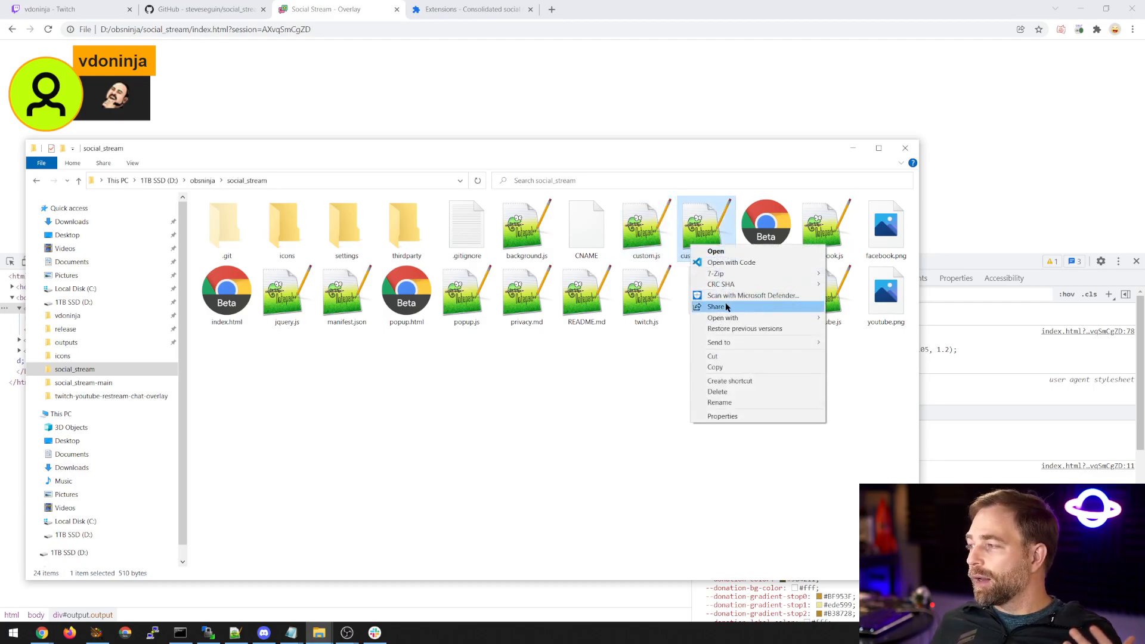
pyautogui.moveTo(746, 318)
pyautogui.click(856, 330)
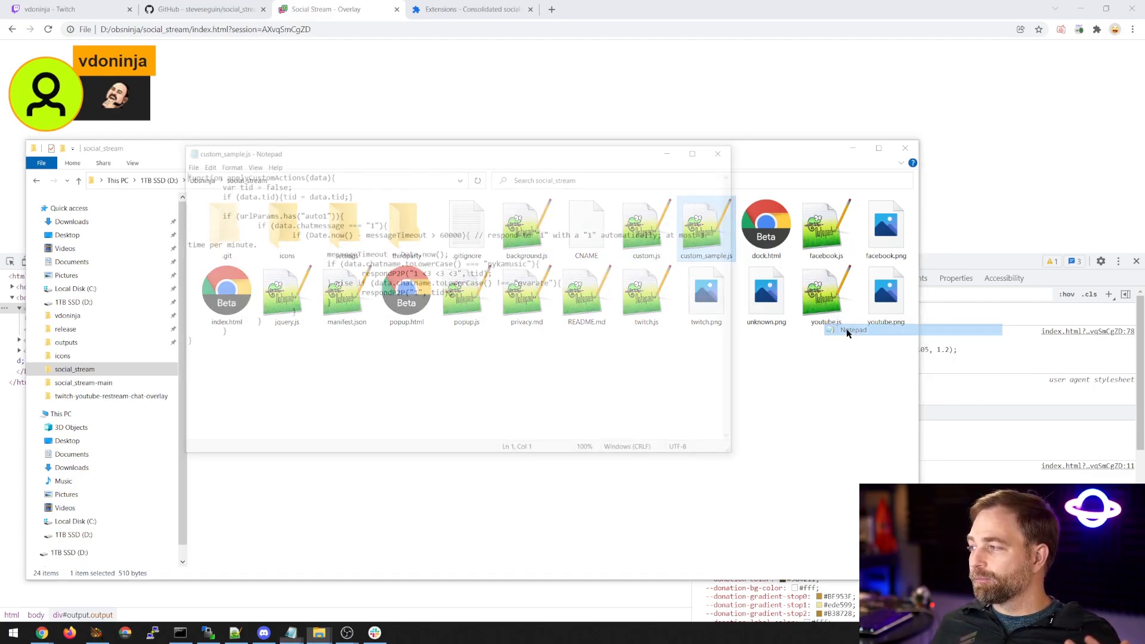
pyautogui.moveTo(466, 158); pyautogui.dragTo(364, 143)
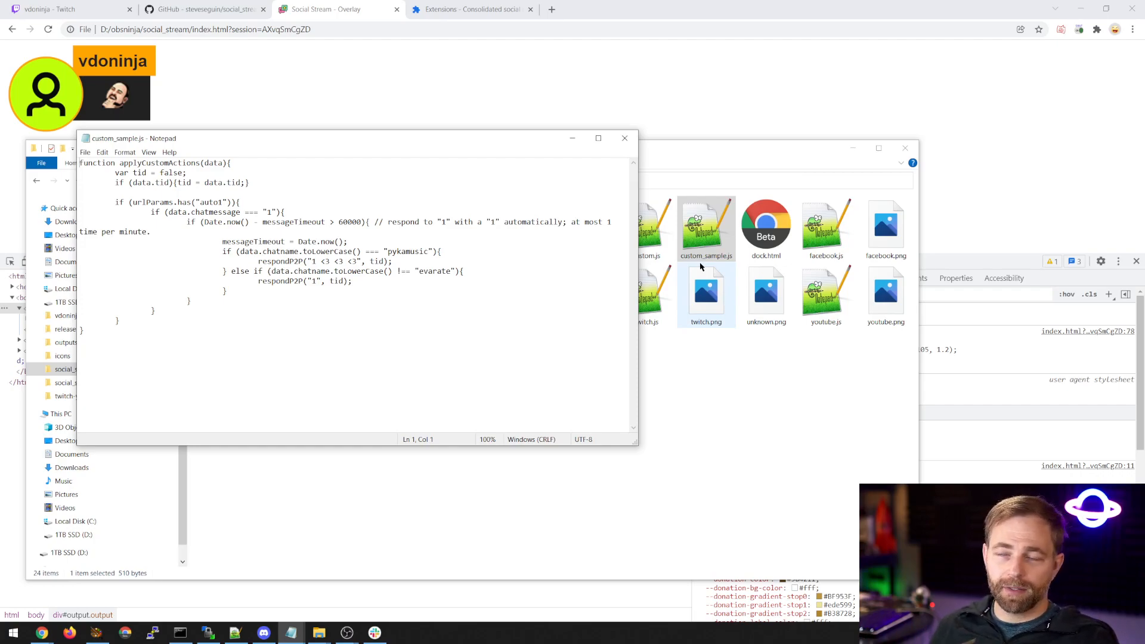
pyautogui.moveTo(404, 352); pyautogui.dragTo(81, 160)
pyautogui.click(237, 353)
pyautogui.click(118, 202)
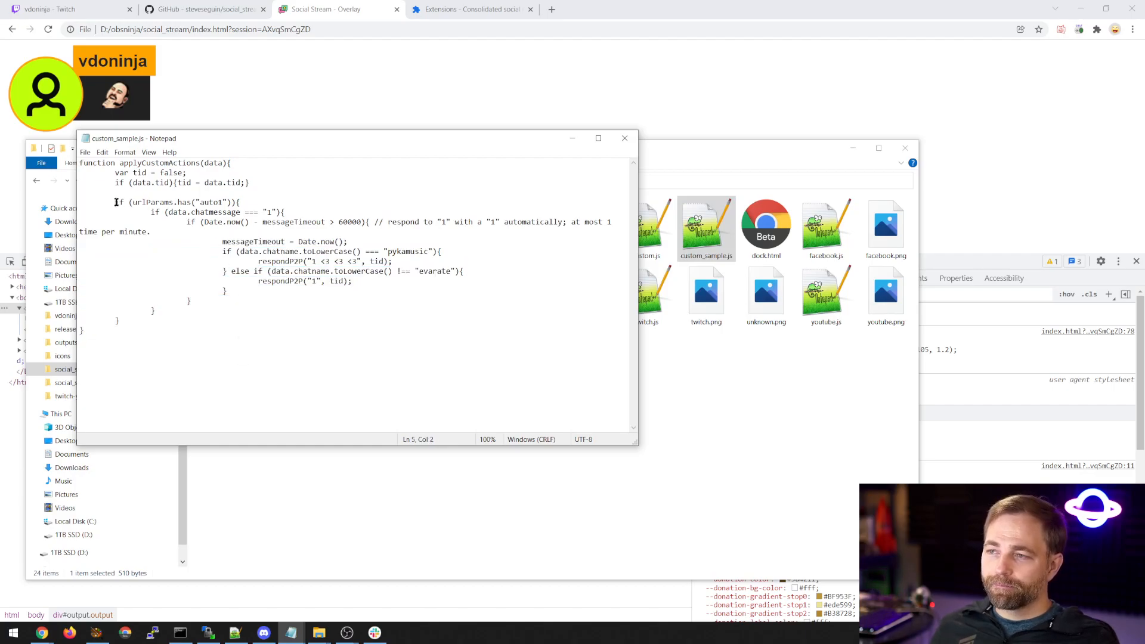
# Switch to OBS and check the properties of the Browser 3 and Browser 2 sources.
pyautogui.click(348, 633)
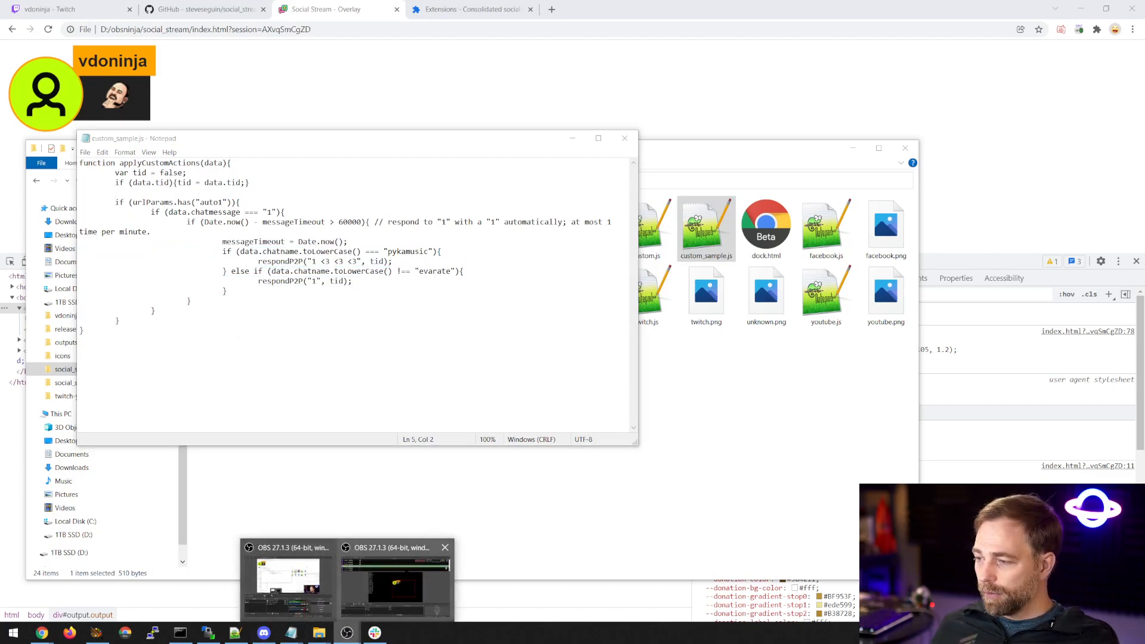
pyautogui.click(395, 582)
pyautogui.doubleClick(290, 546)
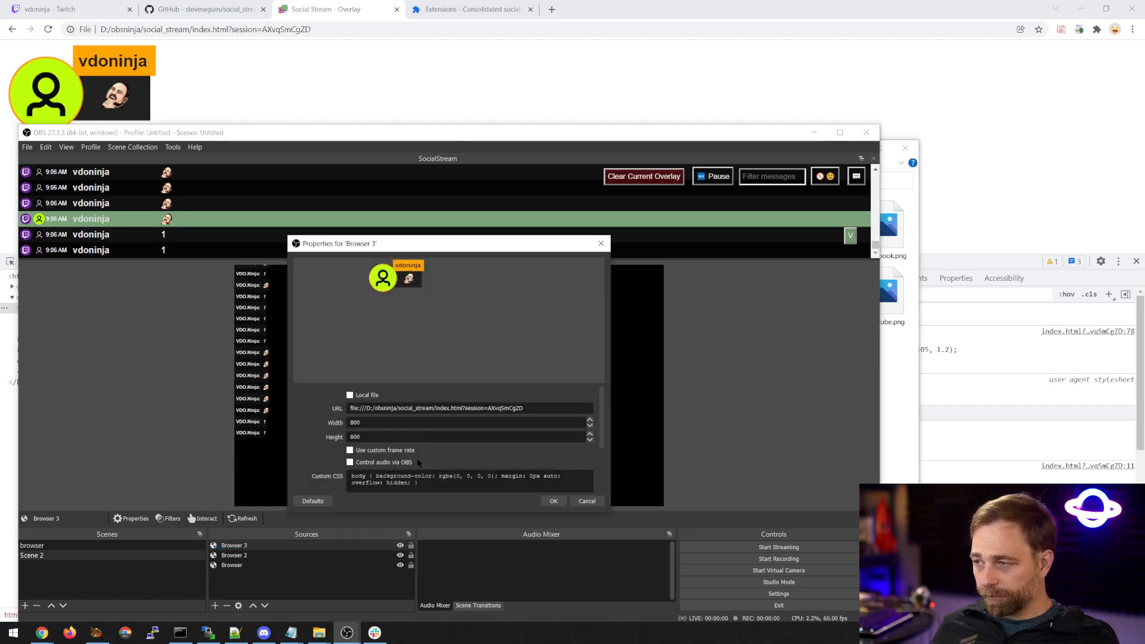
pyautogui.click(587, 501)
pyautogui.doubleClick(246, 555)
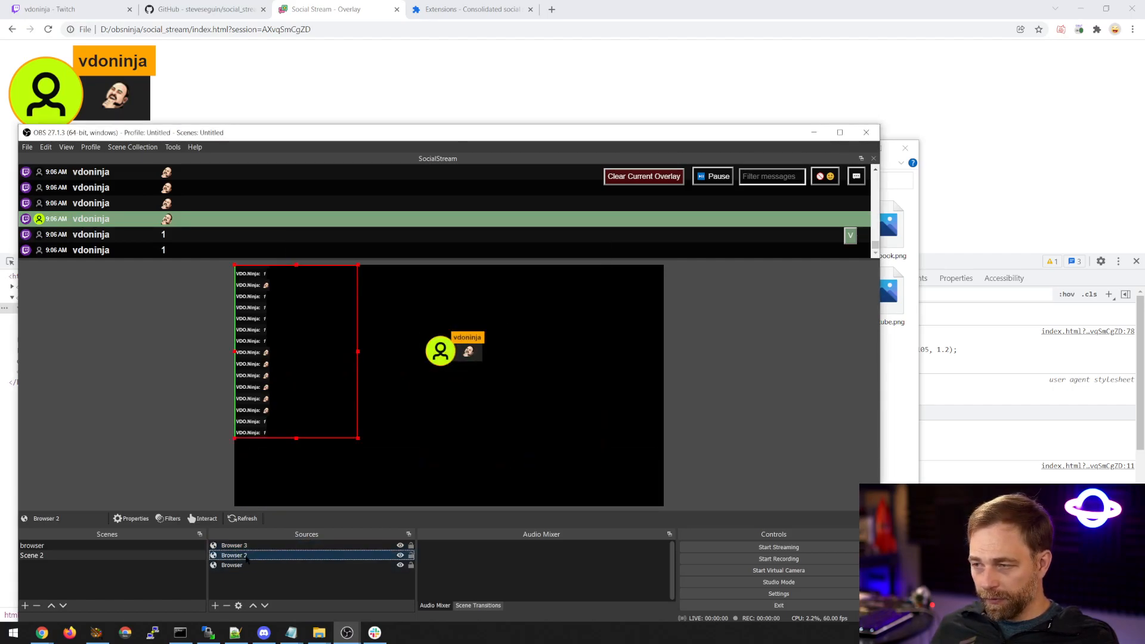
pyautogui.click(553, 501)
# Switch to Chrome and try to load doc.html instead of index.html in the overlay tab, adding &auto1 after the session parameter.
pyautogui.click(348, 29)
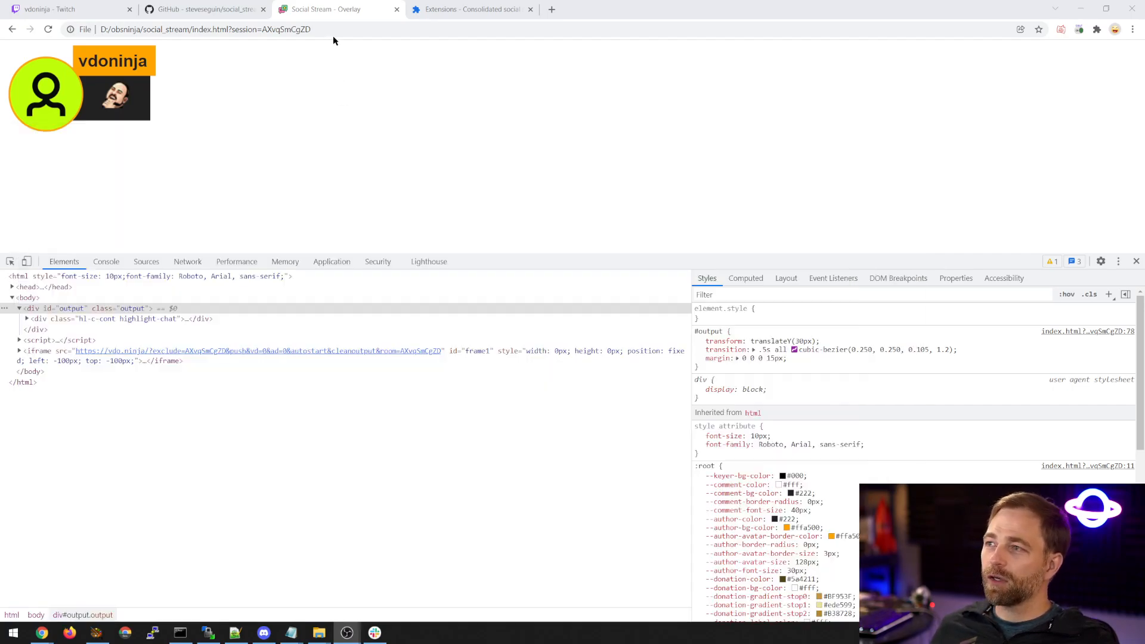
pyautogui.click(348, 28)
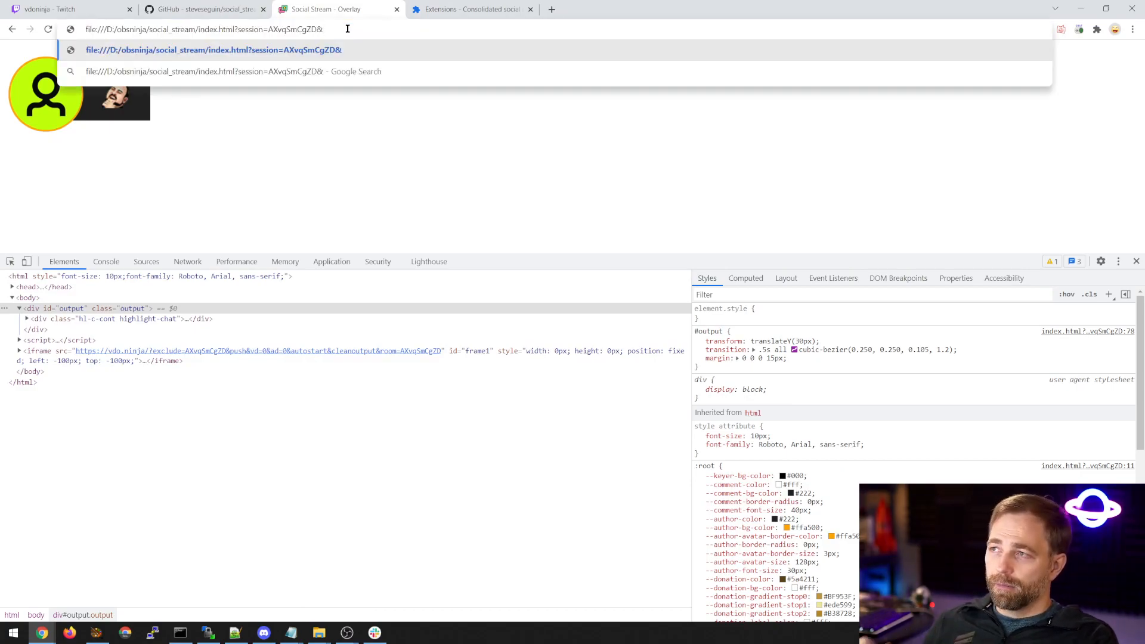
pyautogui.doubleClick(209, 29)
pyautogui.write('doc')
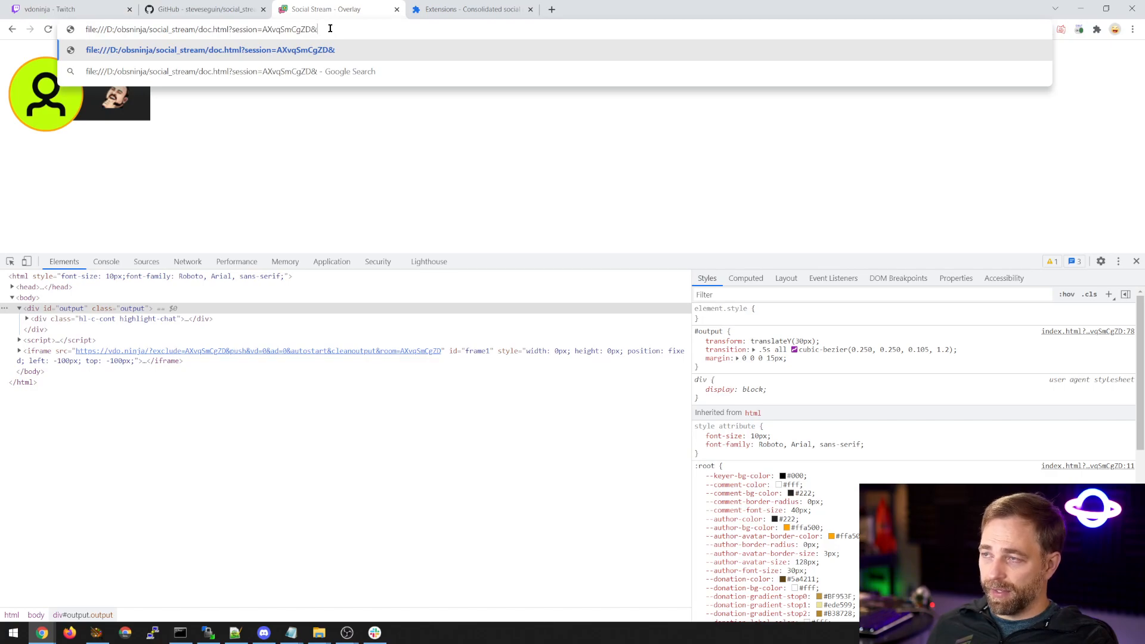
pyautogui.write('autoh')
pyautogui.press('BackSpace')
pyautogui.write('1')
pyautogui.press('Return')
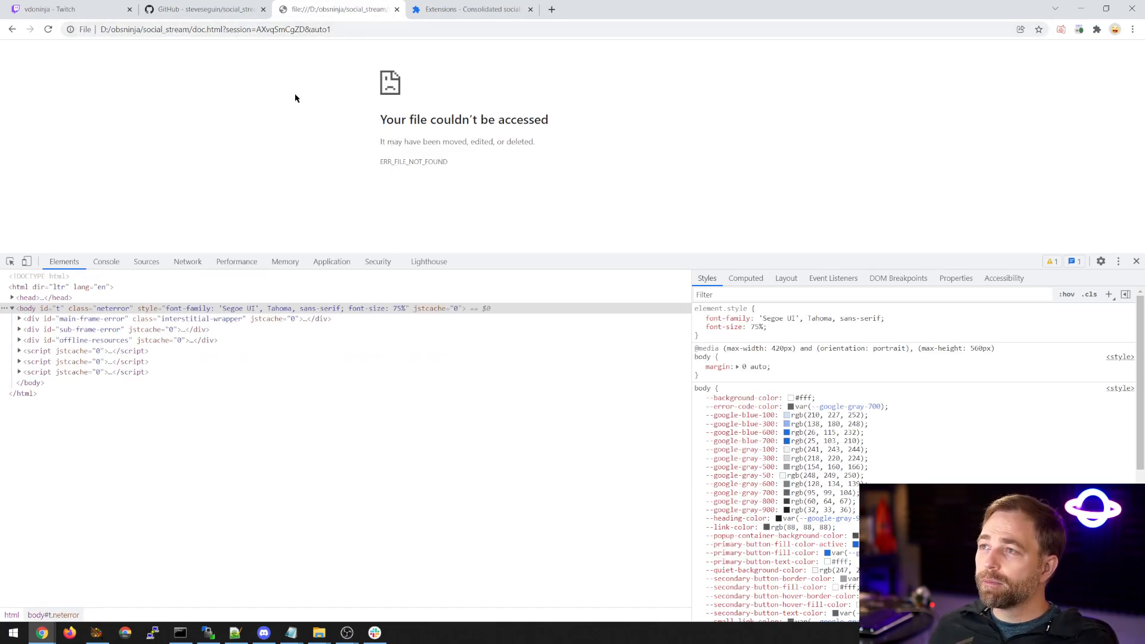
# Return to custom_sample.js in Notepad and delete the urlParams "auto1" condition together with its closing brace.
pyautogui.click(238, 633)
pyautogui.click(245, 634)
pyautogui.click(245, 634)
pyautogui.click(245, 634)
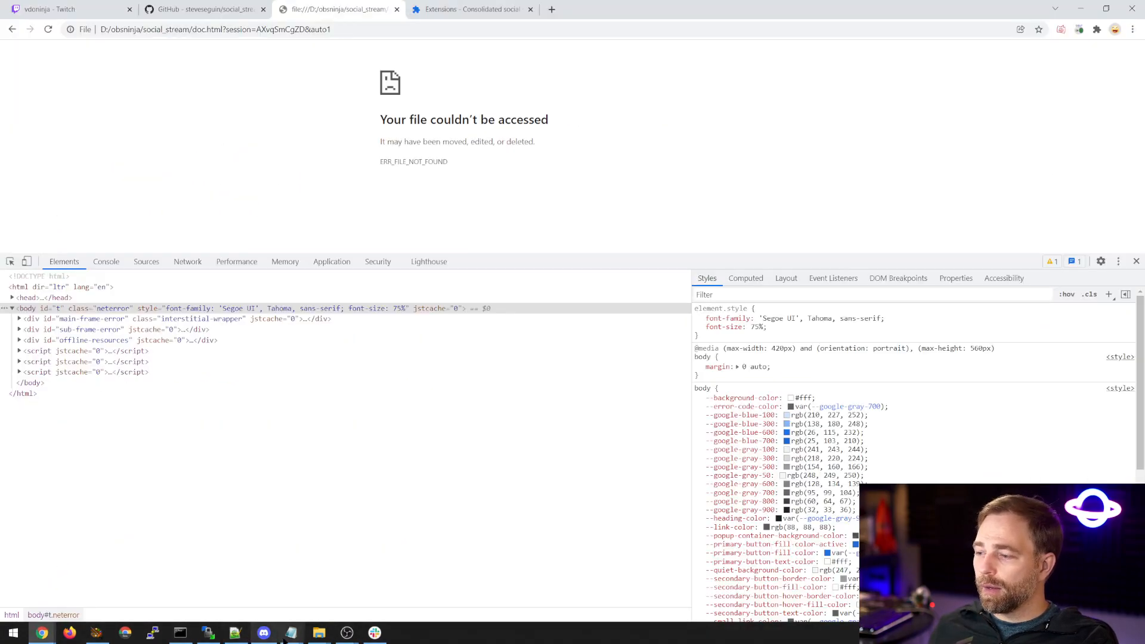
pyautogui.moveTo(291, 633)
pyautogui.click(628, 592)
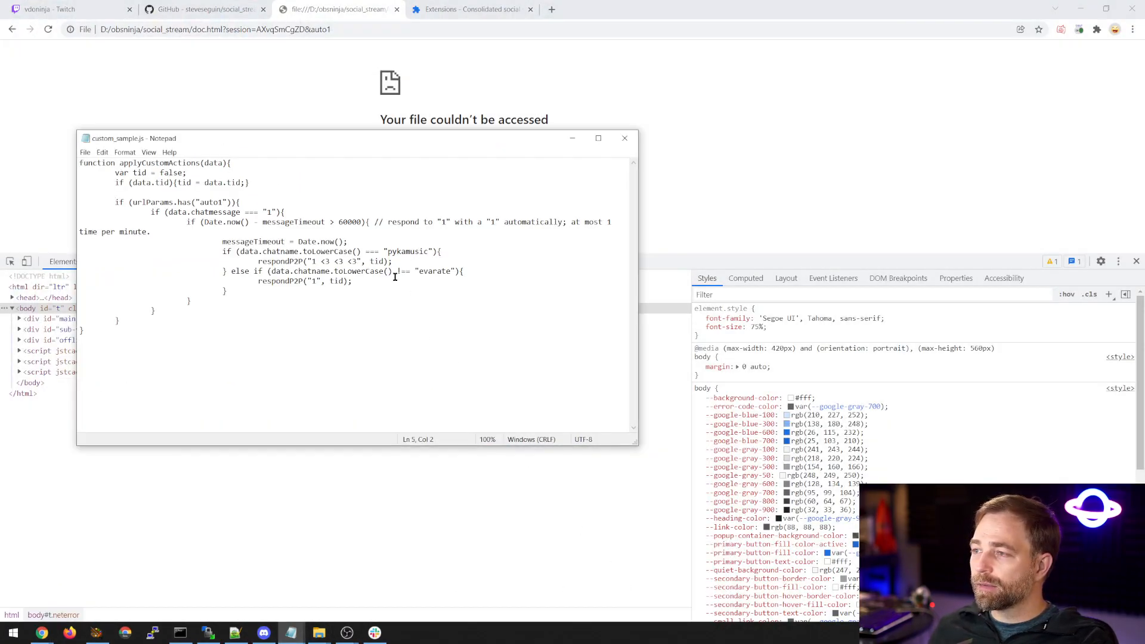
pyautogui.doubleClick(211, 203)
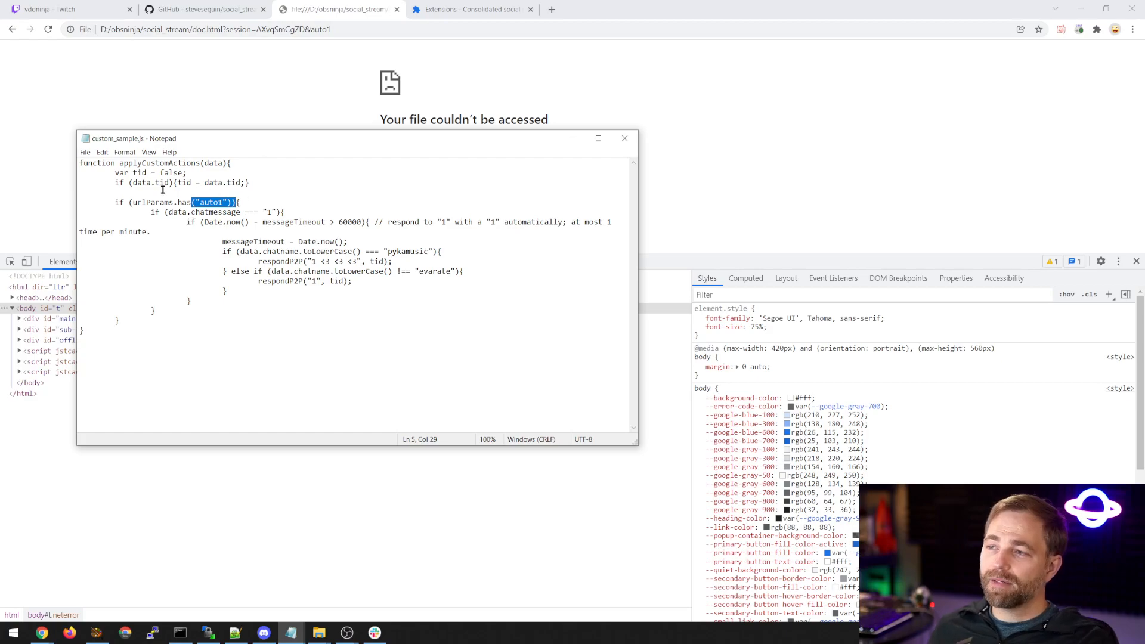
pyautogui.click(115, 202)
pyautogui.moveTo(259, 204); pyautogui.dragTo(257, 196)
pyautogui.press('BackSpace')
pyautogui.moveTo(140, 306); pyautogui.dragTo(104, 308)
pyautogui.press('BackSpace')
pyautogui.hotkey('ctrl', 'z')
pyautogui.press('BackSpace')
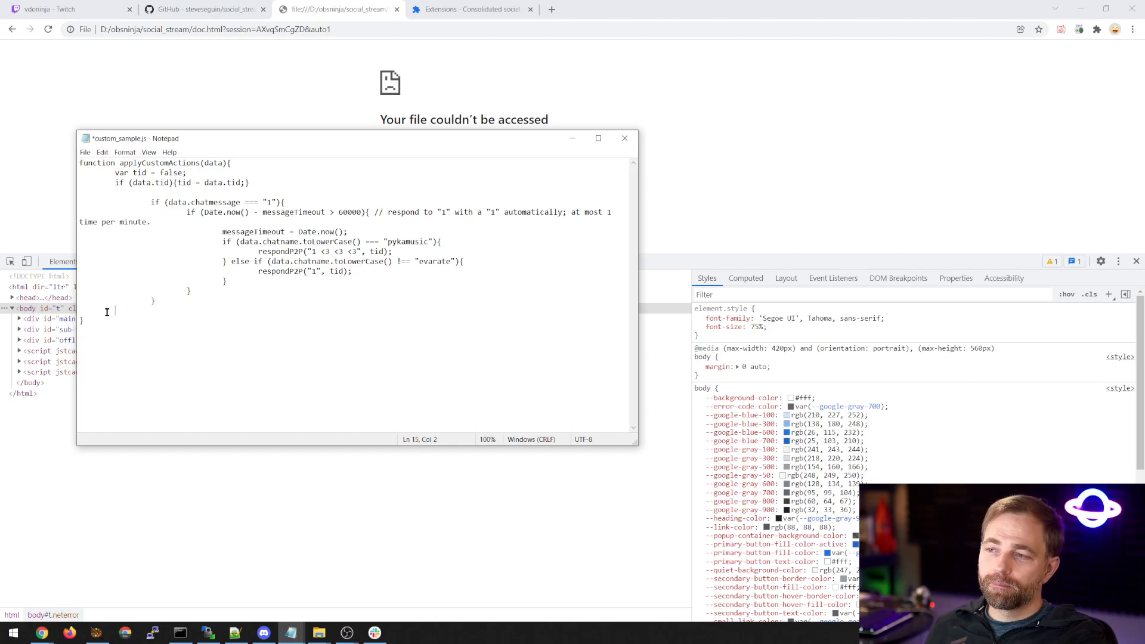
# Remove the &auto1 parameter from the end of the doc.html address in Chrome.
pyautogui.doubleClick(317, 29)
pyautogui.press('BackSpace')
pyautogui.press('BackSpace')
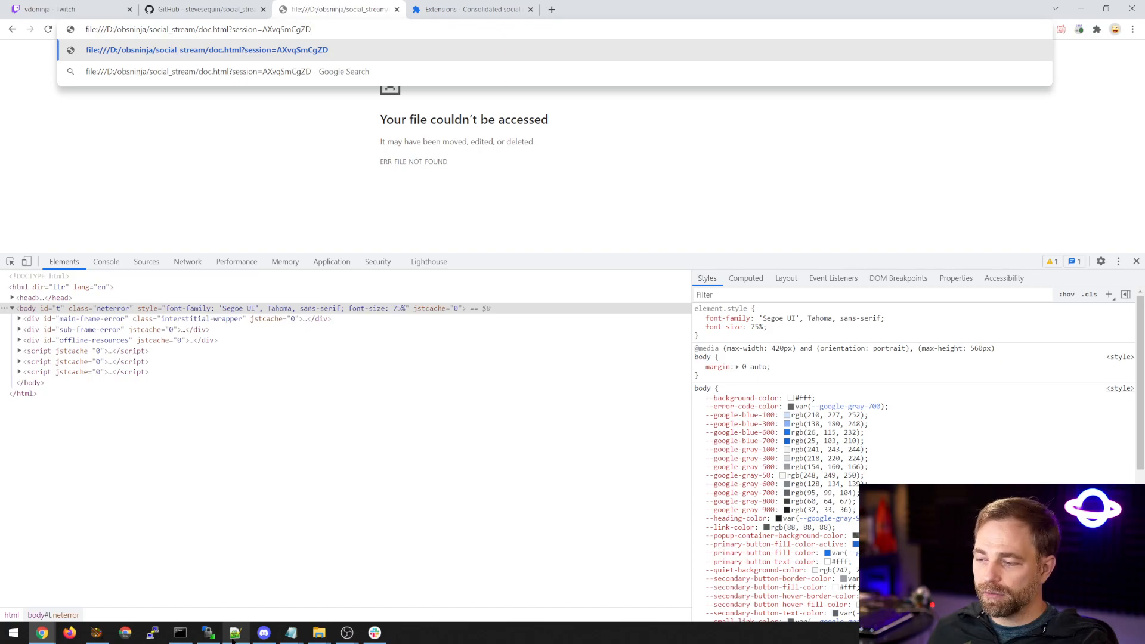
# Examine custom_sample.js in Notepad, covering the chat message check, the message timeout, the chat name conditions and the respondP2P calls.
pyautogui.click(291, 632)
pyautogui.click(665, 581)
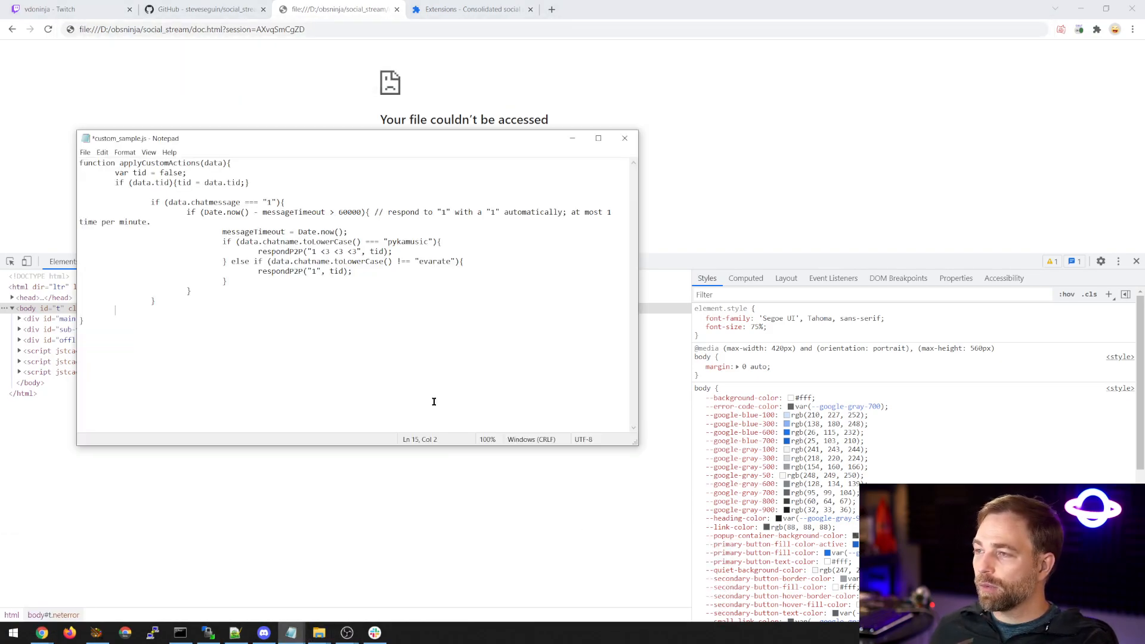
pyautogui.doubleClick(214, 204)
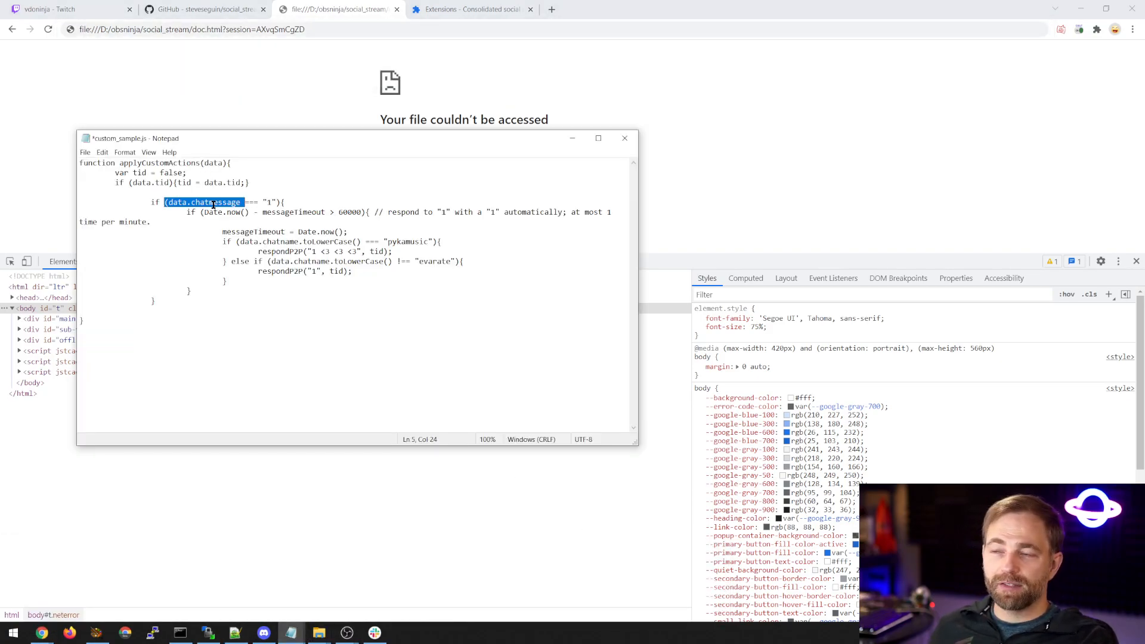
pyautogui.click(263, 202)
pyautogui.moveTo(213, 212); pyautogui.dragTo(358, 213)
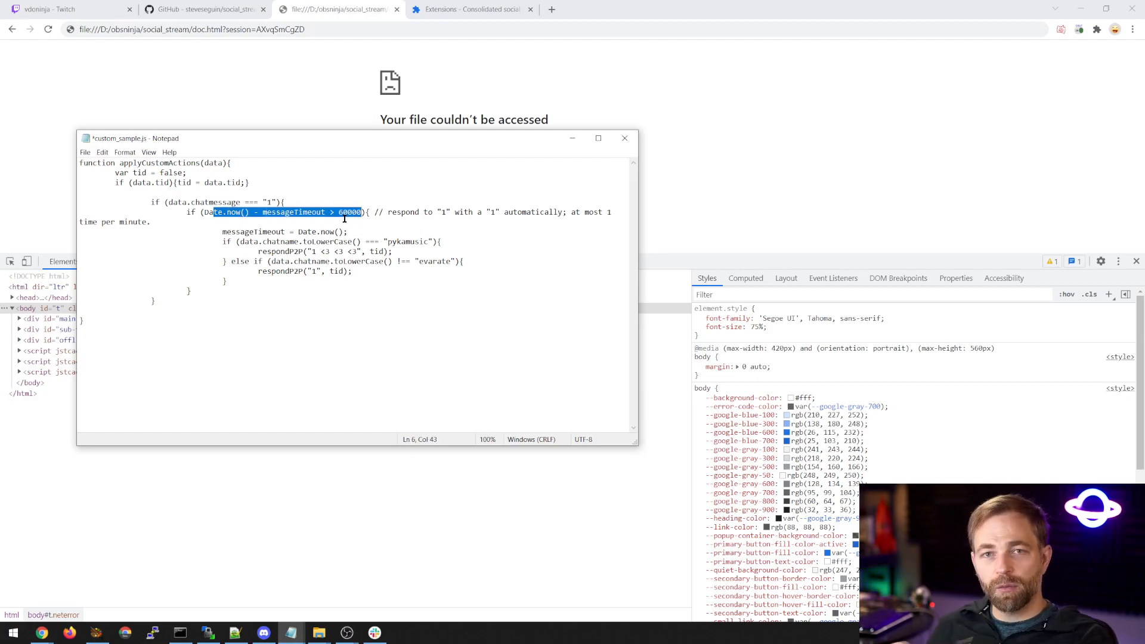
pyautogui.moveTo(250, 242); pyautogui.dragTo(336, 243)
pyautogui.click(262, 260)
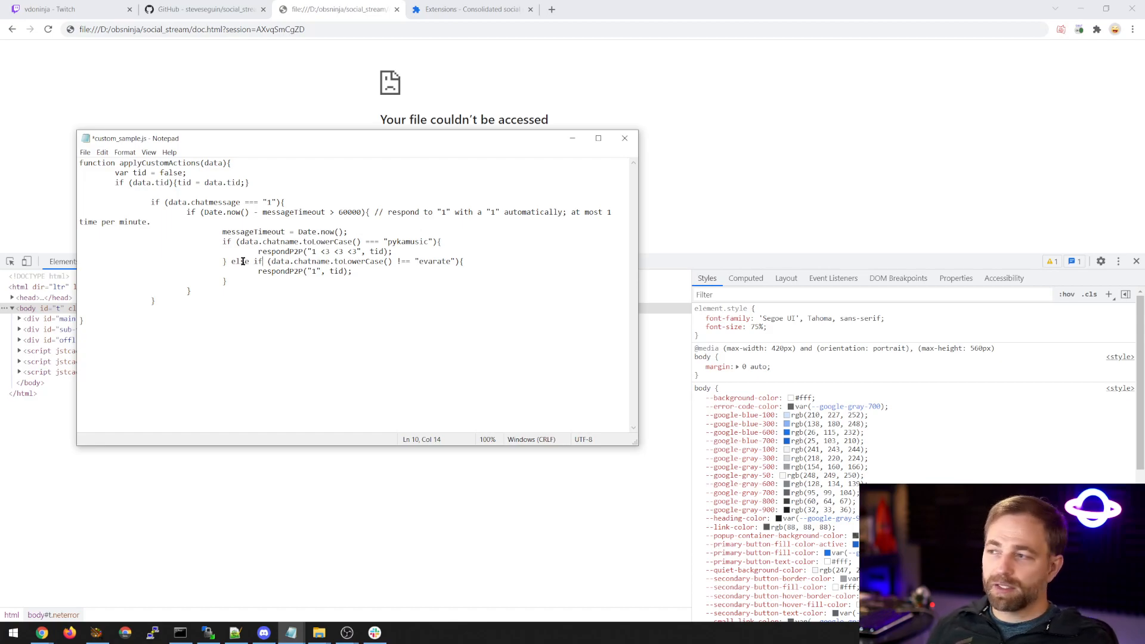
pyautogui.doubleClick(445, 263)
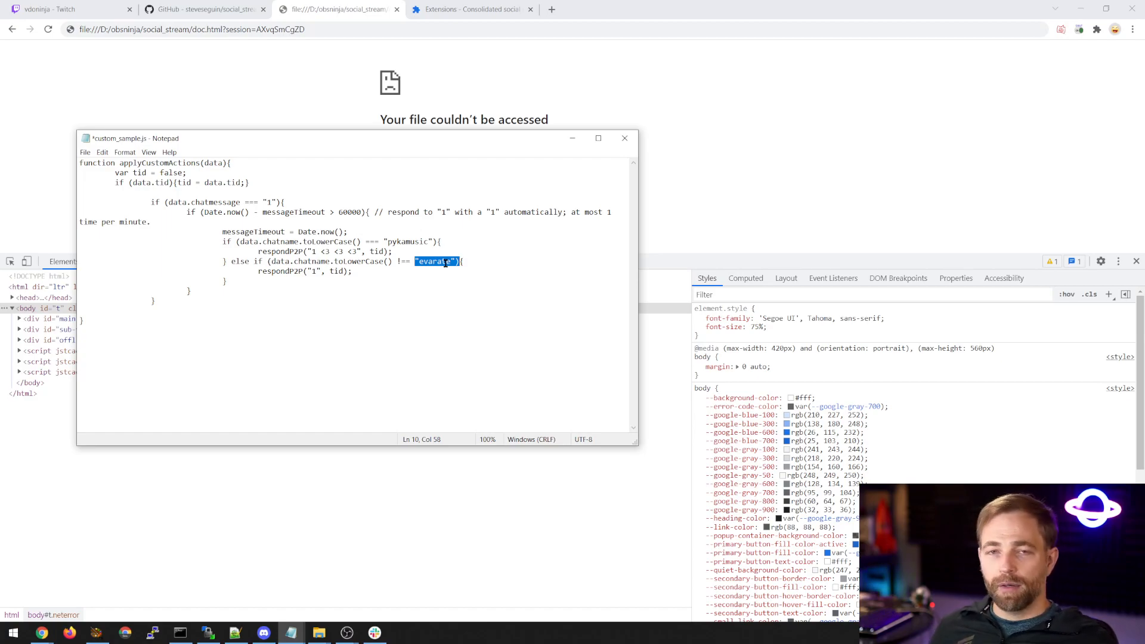
pyautogui.click(401, 241)
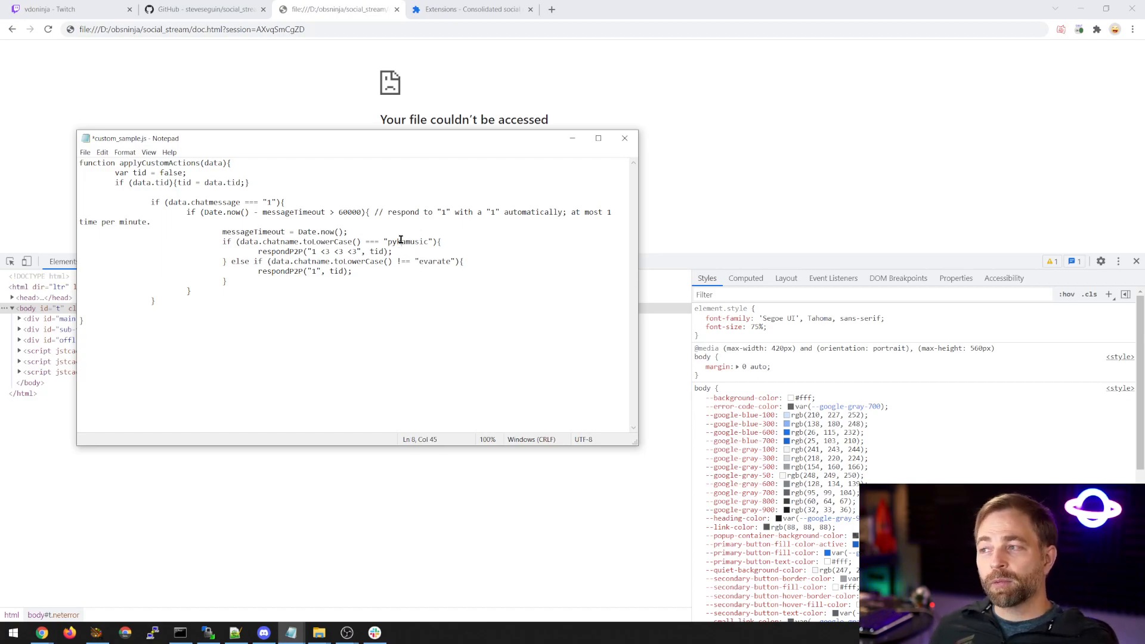
pyautogui.doubleClick(401, 241)
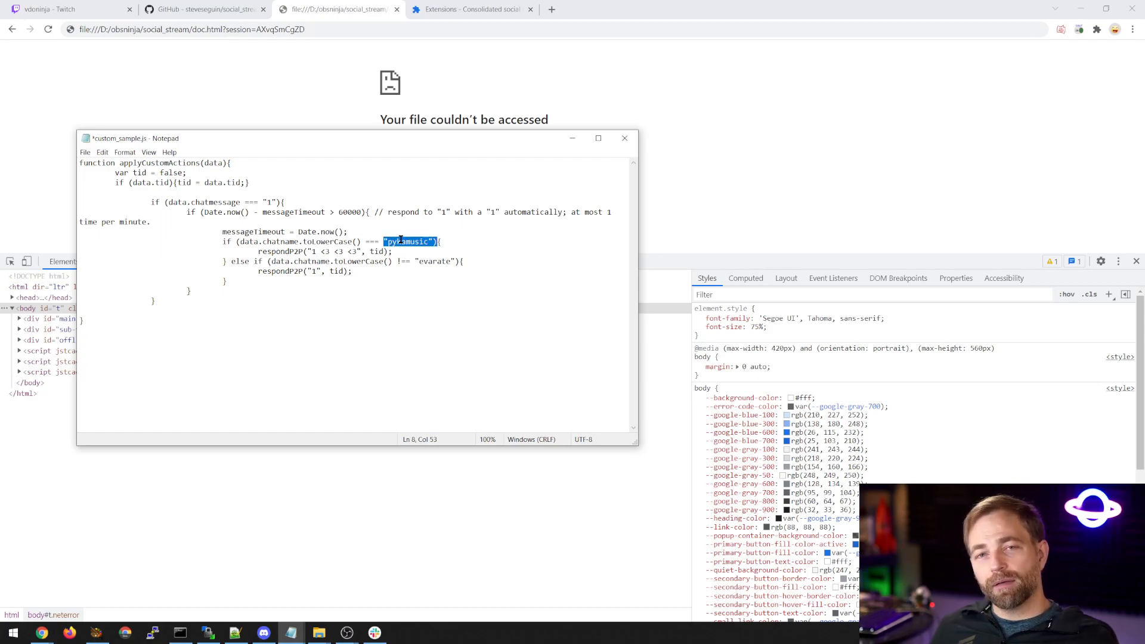
pyautogui.doubleClick(276, 272)
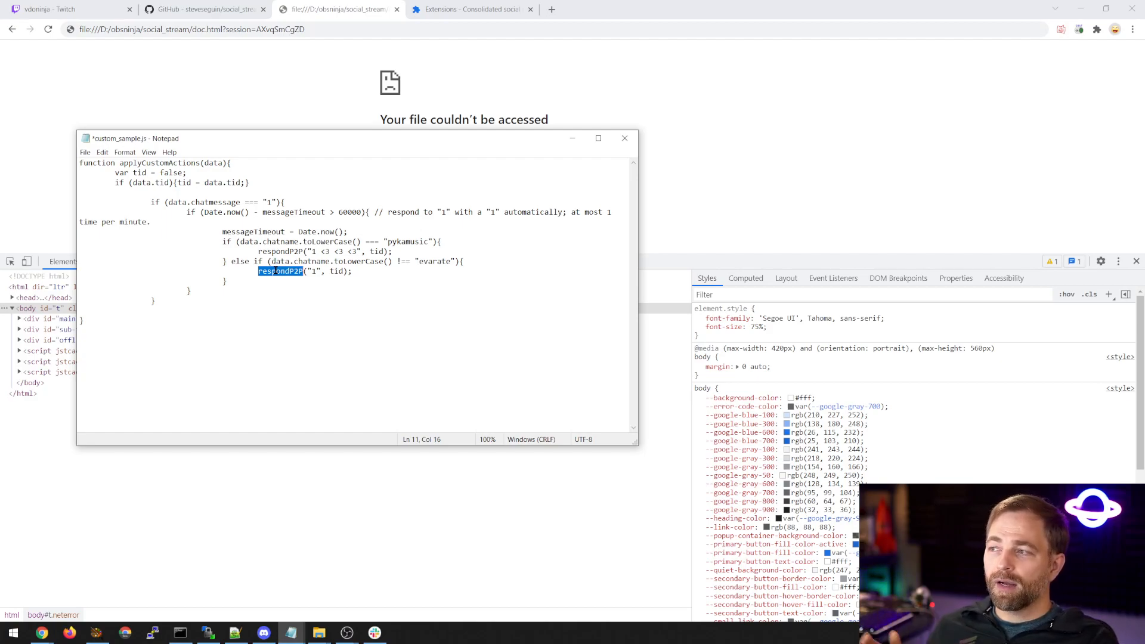
pyautogui.doubleClick(269, 202)
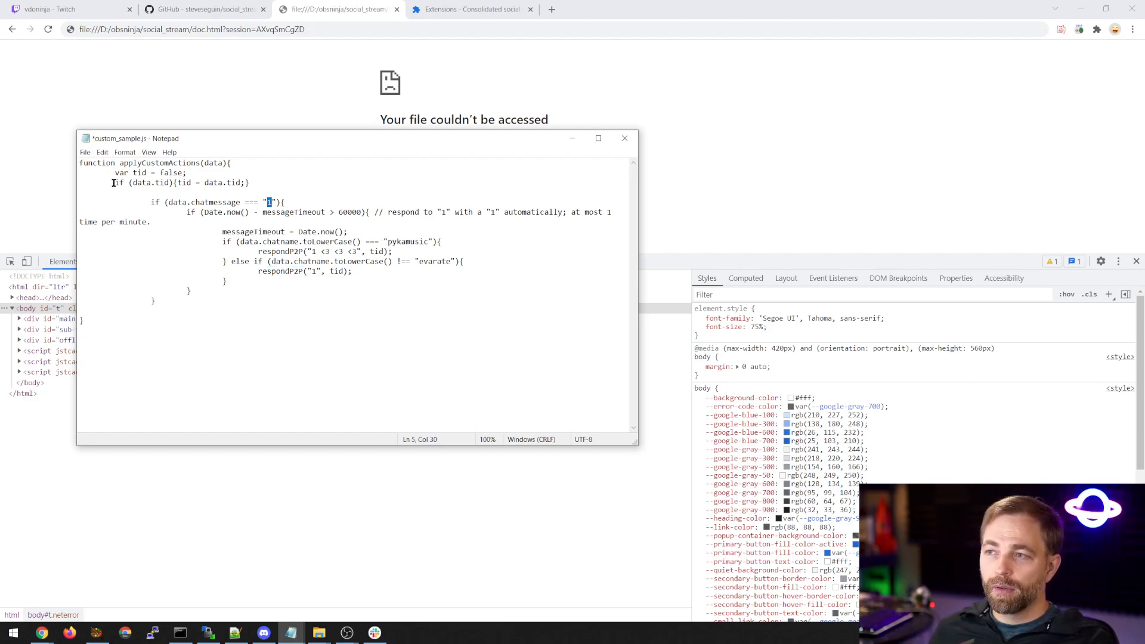
# Paste two more copies of the chatmessage "1" block below the original and close custom_sample.js without saving.
pyautogui.moveTo(138, 201); pyautogui.dragTo(199, 299)
pyautogui.hotkey('ctrl', 'c')
pyautogui.click(199, 300)
pyautogui.press('Return')
pyautogui.press('Return')
pyautogui.hotkey('ctrl', 'v')
pyautogui.press('Return')
pyautogui.press('Return')
pyautogui.hotkey('ctrl', 'v')
pyautogui.press('Return')
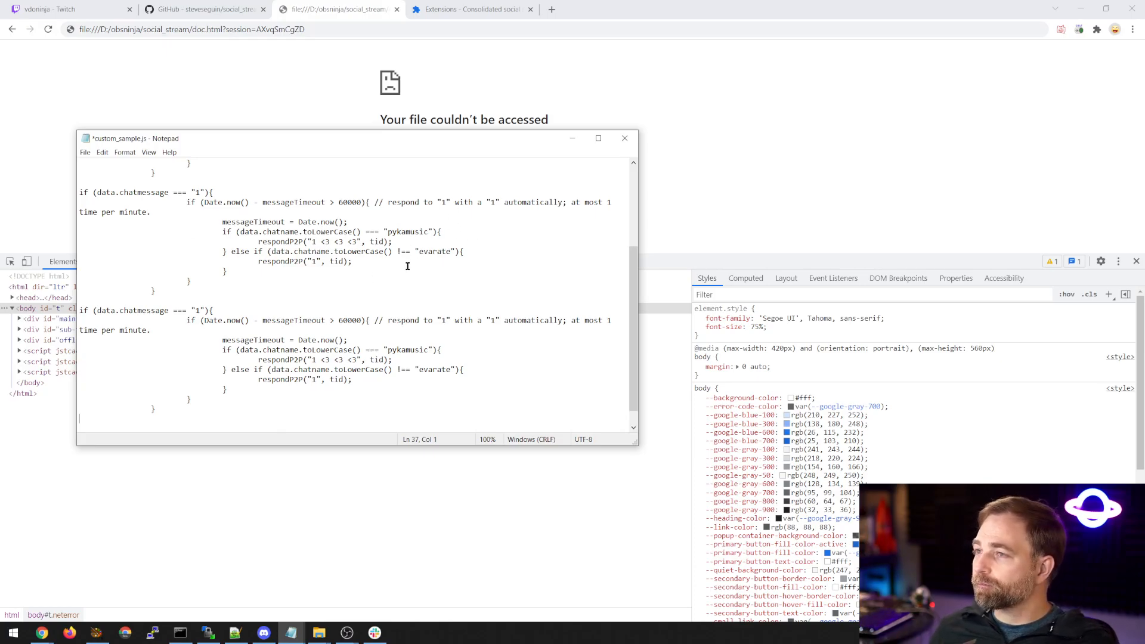
pyautogui.click(624, 138)
pyautogui.click(592, 324)
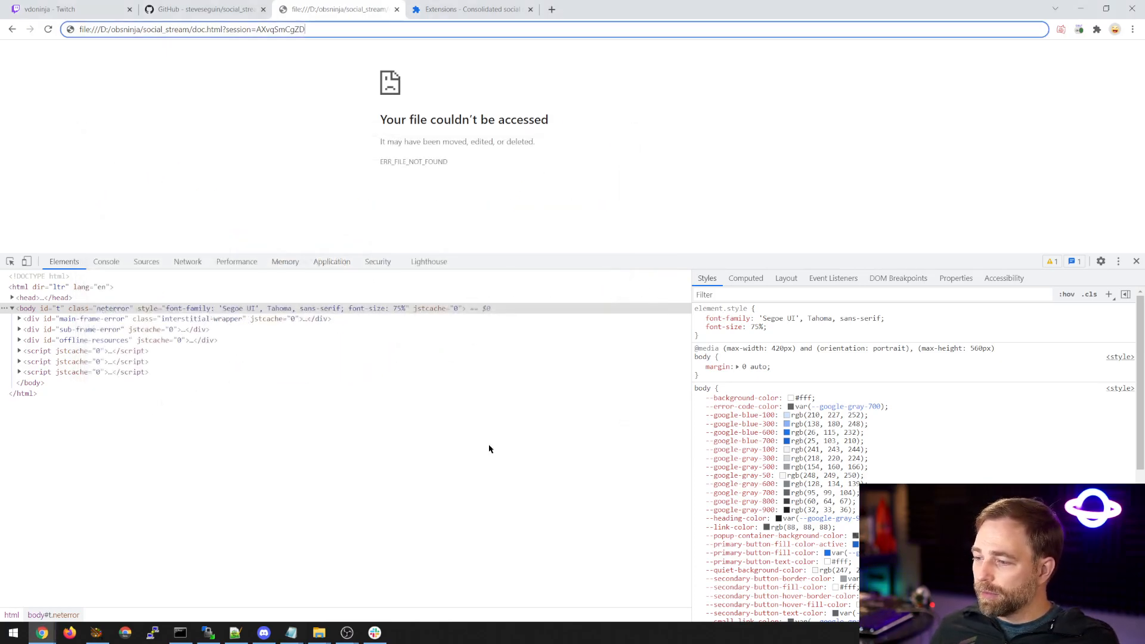
# Switch to the social_stream folder in File Explorer and open background.js in Notepad.
pyautogui.moveTo(319, 632)
pyautogui.click(397, 578)
pyautogui.click(584, 407)
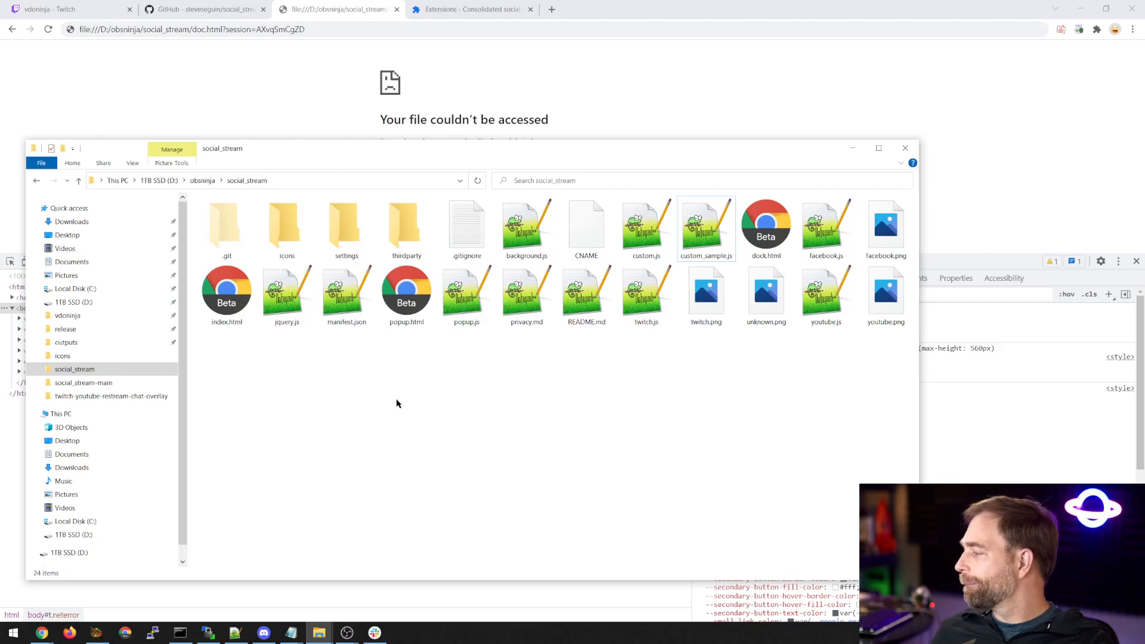
pyautogui.click(507, 243)
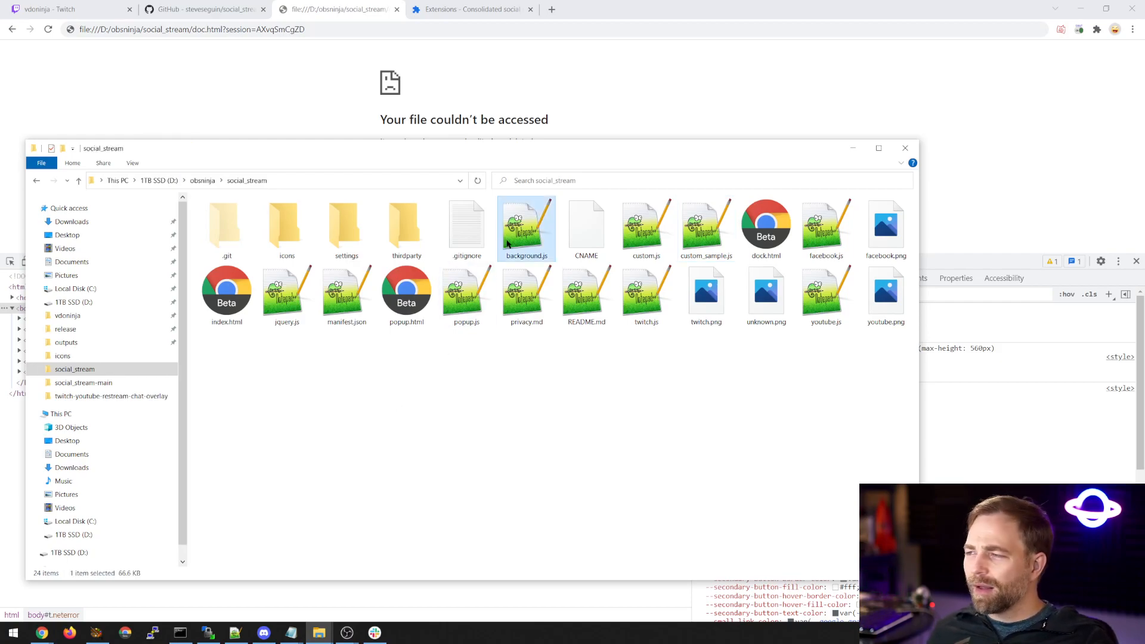
pyautogui.rightClick(523, 243)
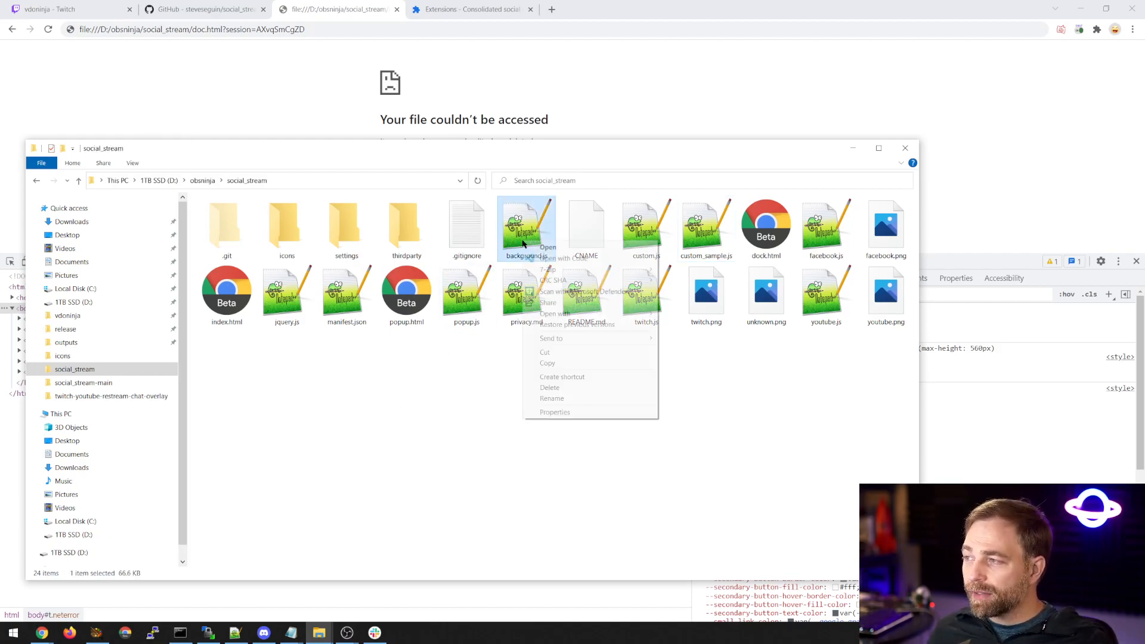
pyautogui.moveTo(574, 314)
pyautogui.click(686, 325)
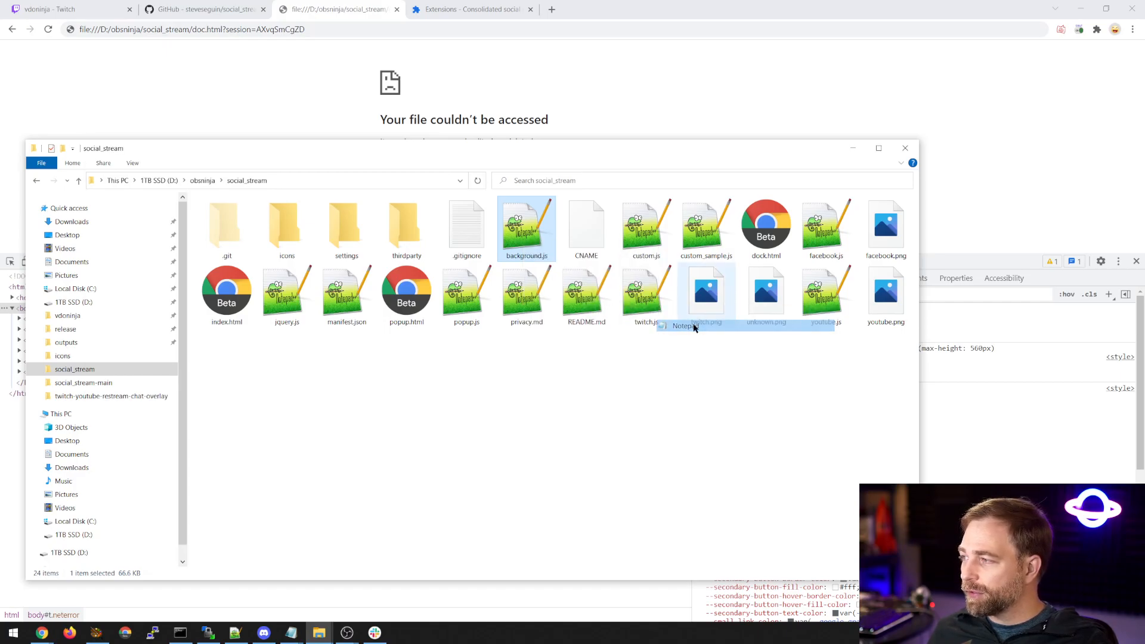
# Maximize the Notepad window and look through background.js for the joke list and the MIDI hotkey functions.
pyautogui.scroll(-15, 448, 268)
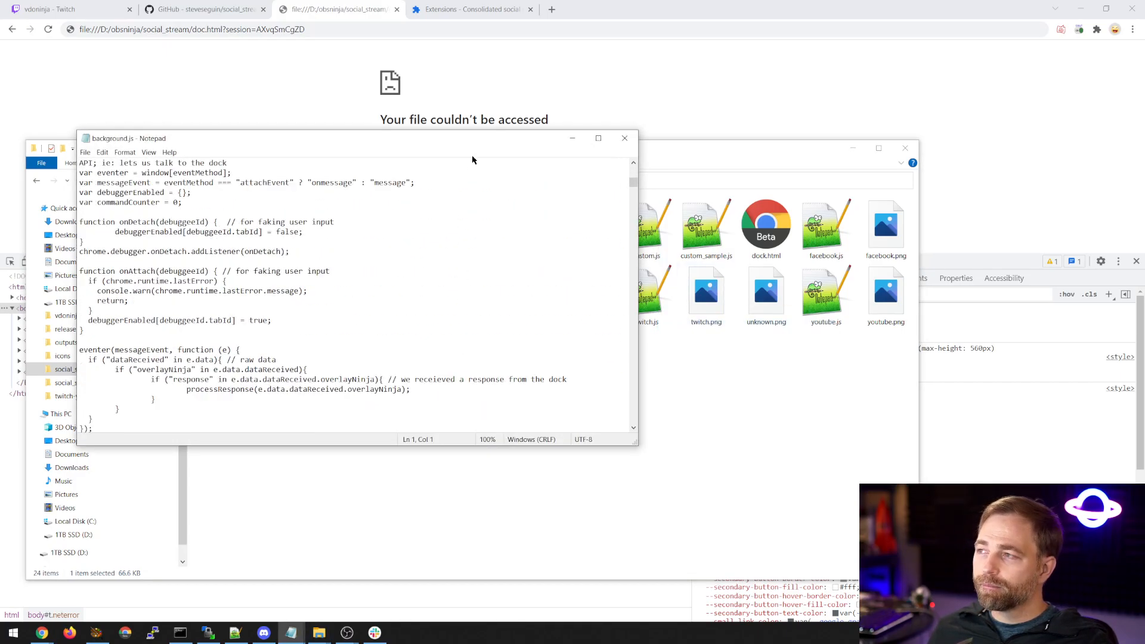
pyautogui.doubleClick(480, 145)
pyautogui.moveTo(1139, 65); pyautogui.dragTo(1139, 510)
pyautogui.scroll(-15, 618, 409)
pyautogui.scroll(20, 373, 348)
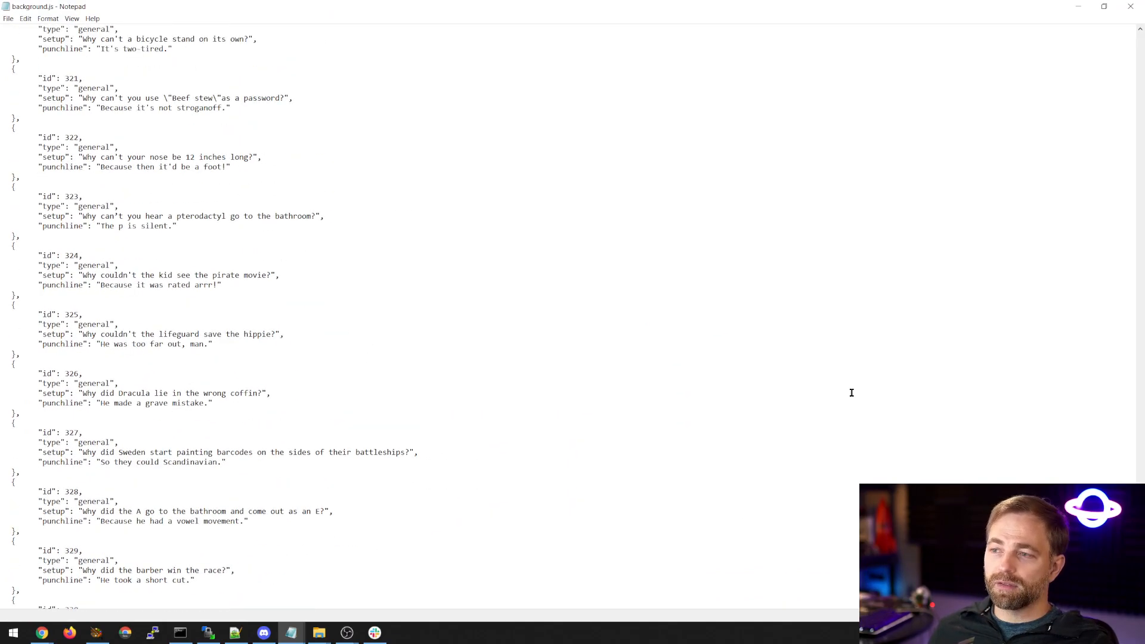
pyautogui.moveTo(1140, 516); pyautogui.dragTo(1125, 112)
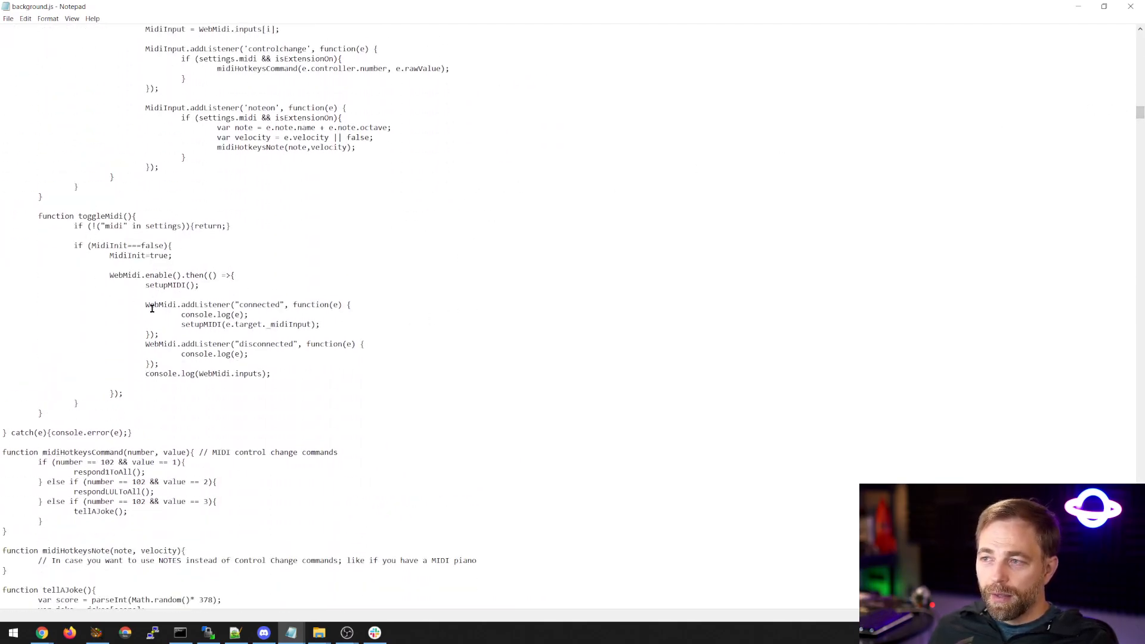
# Examine the toggleMidi function and the command 102 conditions of the midiHotkeysCommand function in background.js.
pyautogui.moveTo(102, 279); pyautogui.dragTo(186, 388)
pyautogui.click(231, 402)
pyautogui.scroll(-5, 235, 396)
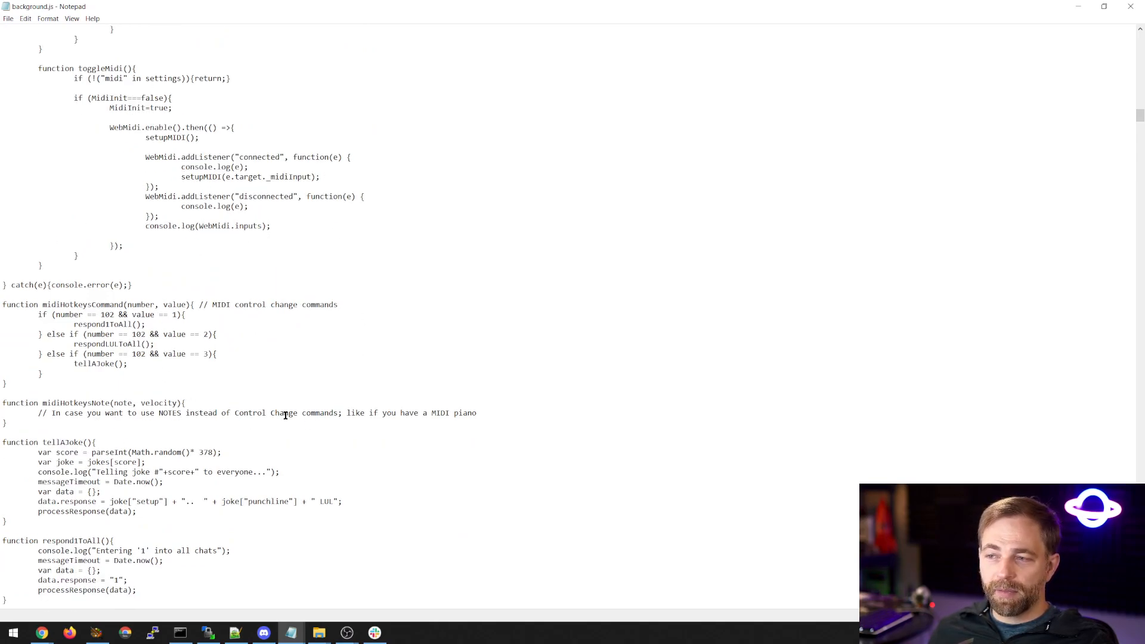
pyautogui.moveTo(38, 311); pyautogui.dragTo(69, 375)
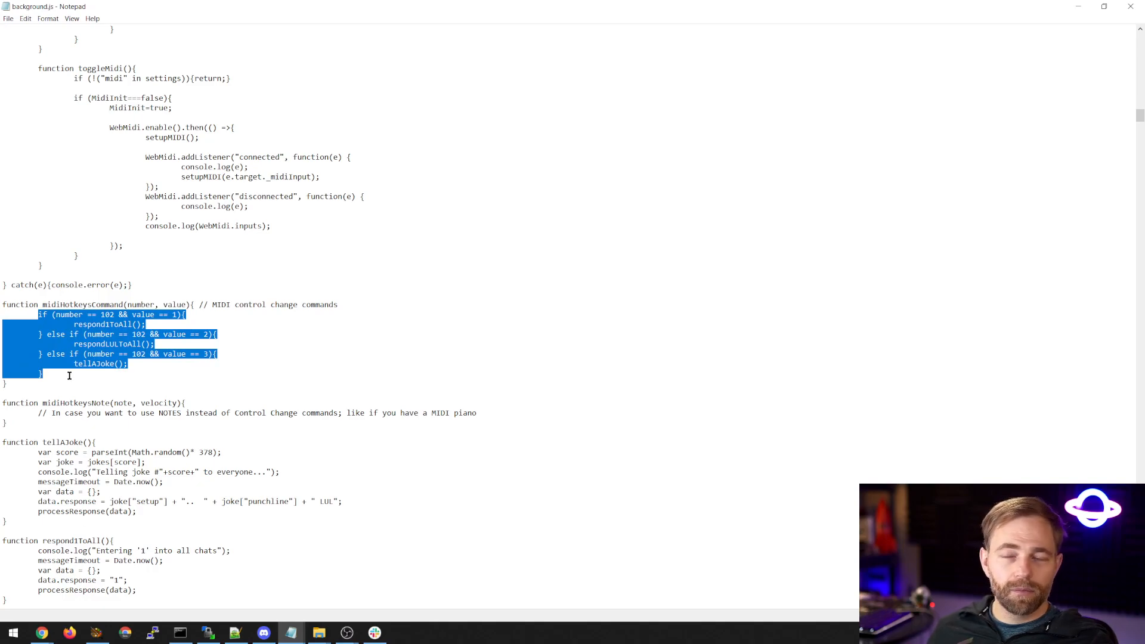
pyautogui.click(145, 314)
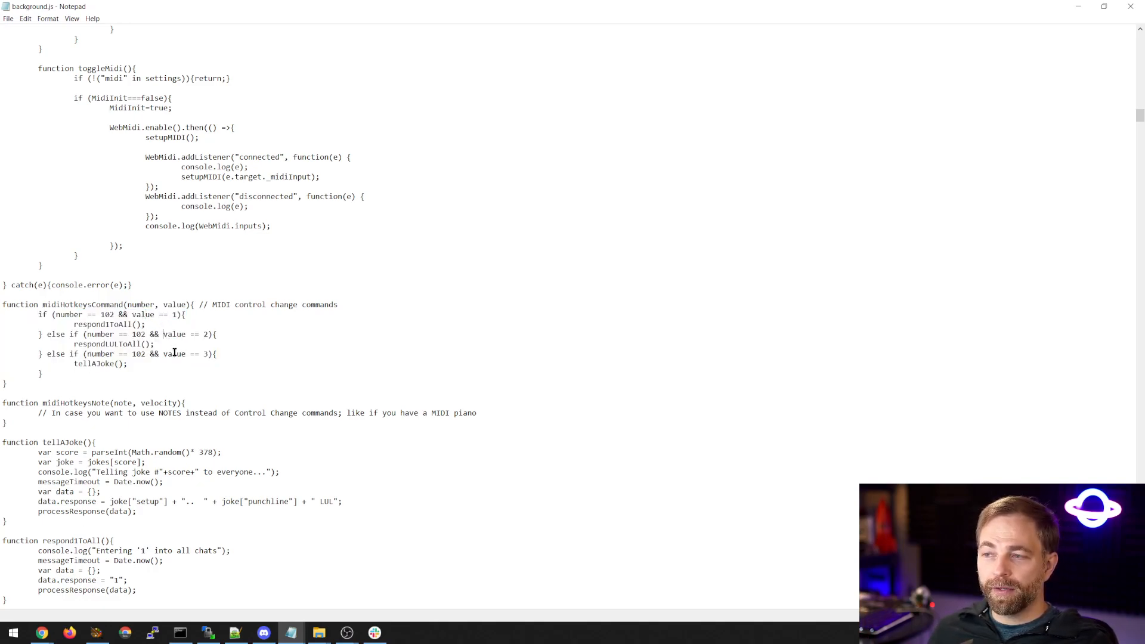
# Search background.js for the tellAJoke function and examine its code and the response functions below it.
pyautogui.doubleClick(102, 361)
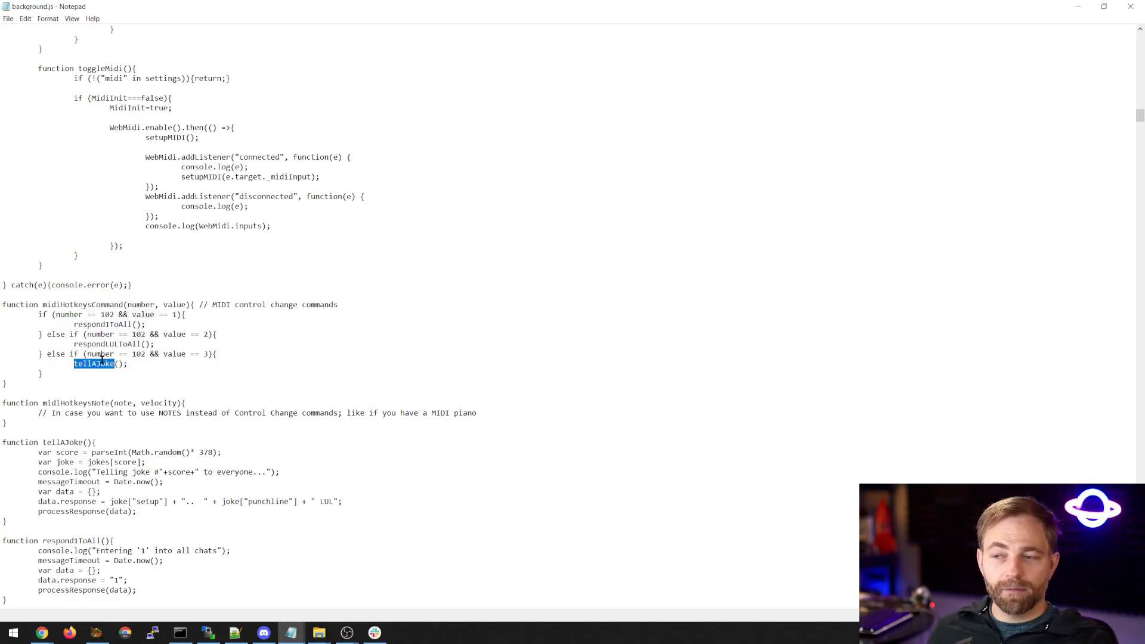
pyautogui.hotkey('ctrl', 'f')
pyautogui.press('Return')
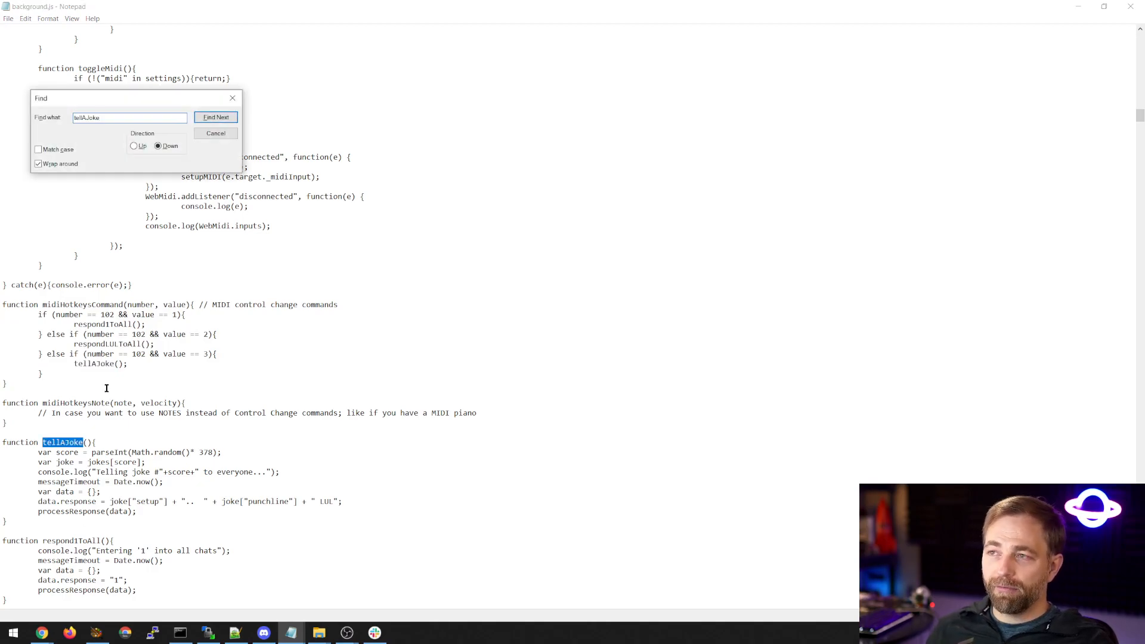
pyautogui.scroll(-2, 101, 387)
pyautogui.moveTo(38, 393); pyautogui.dragTo(183, 450)
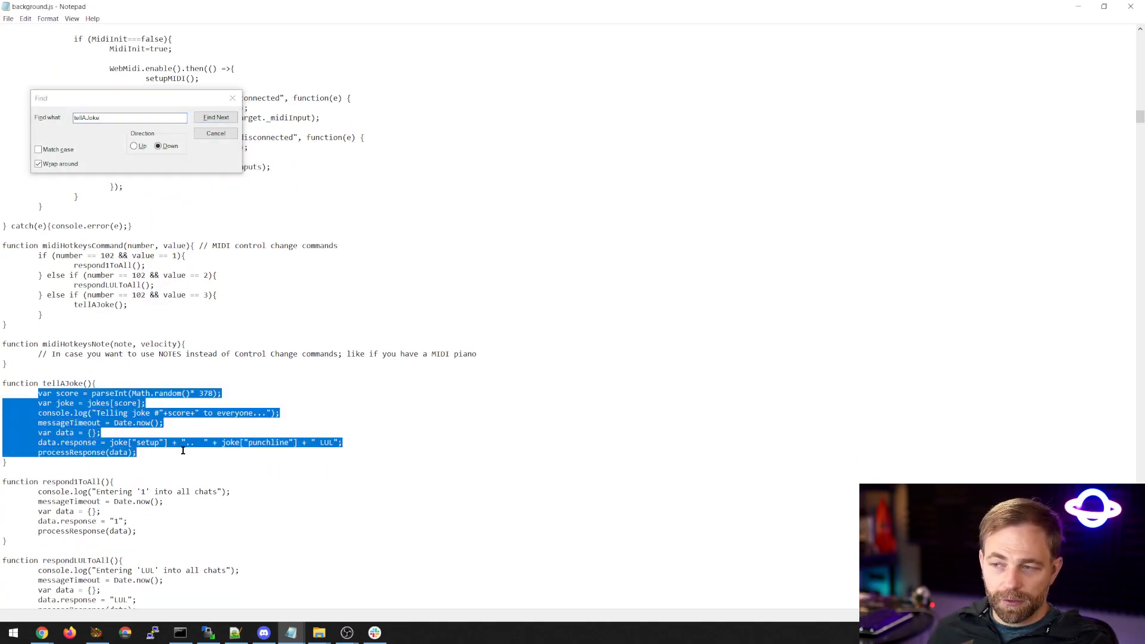
pyautogui.click(158, 462)
pyautogui.scroll(-2, 74, 426)
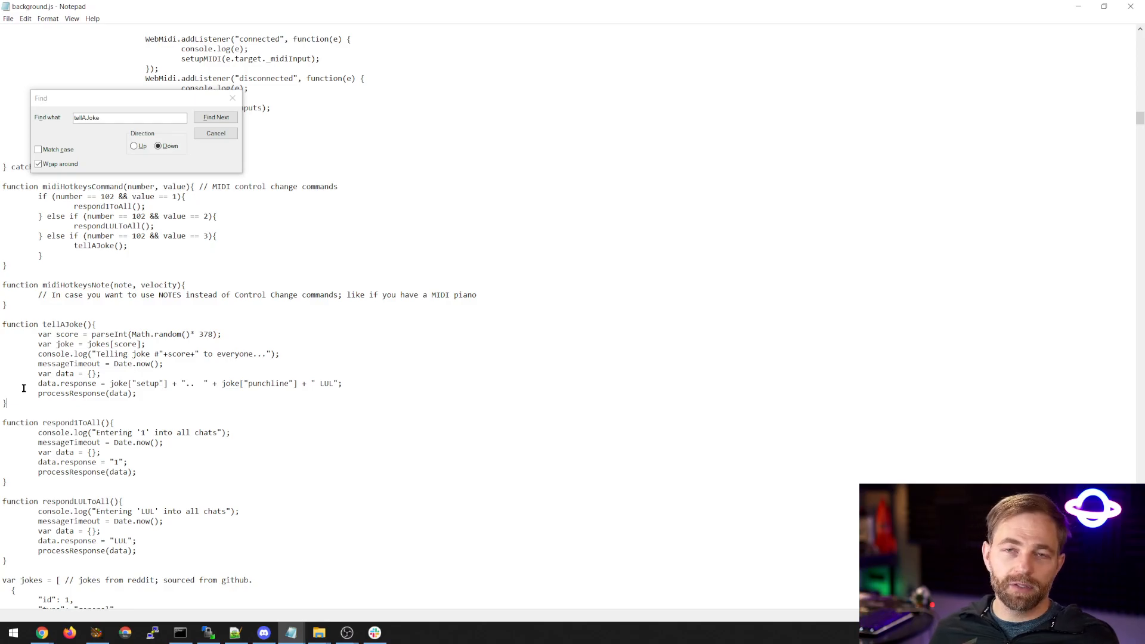
# Move the Find dialog away from the code, review the setupMIDI function and close background.js.
pyautogui.scroll(4, 54, 385)
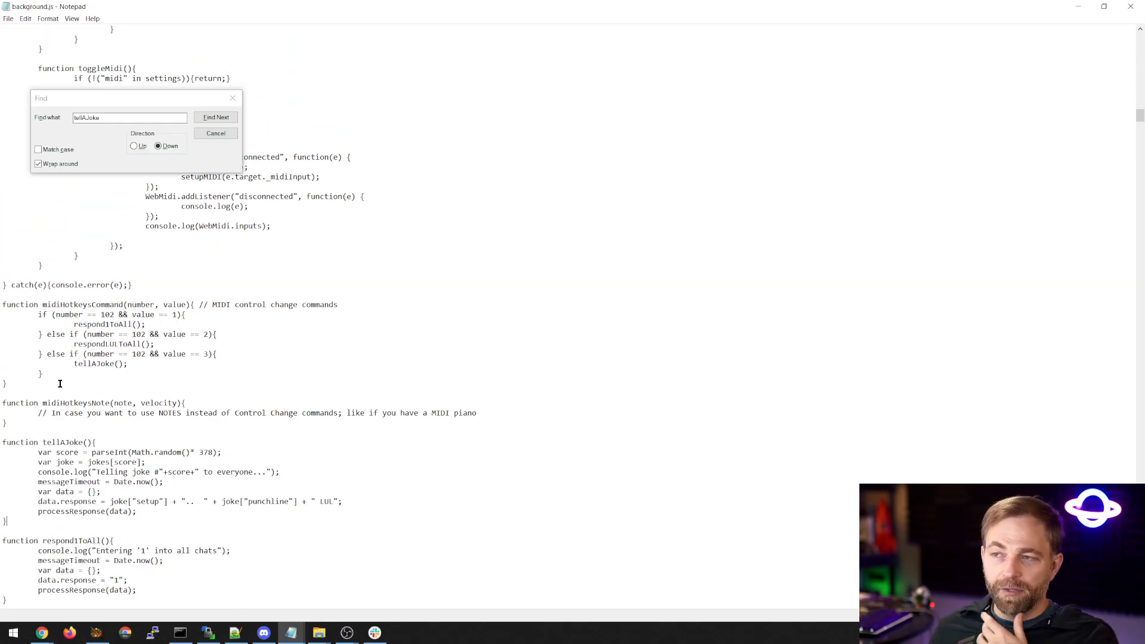
pyautogui.moveTo(164, 99); pyautogui.dragTo(958, 107)
pyautogui.scroll(12, 325, 376)
pyautogui.scroll(4, 317, 376)
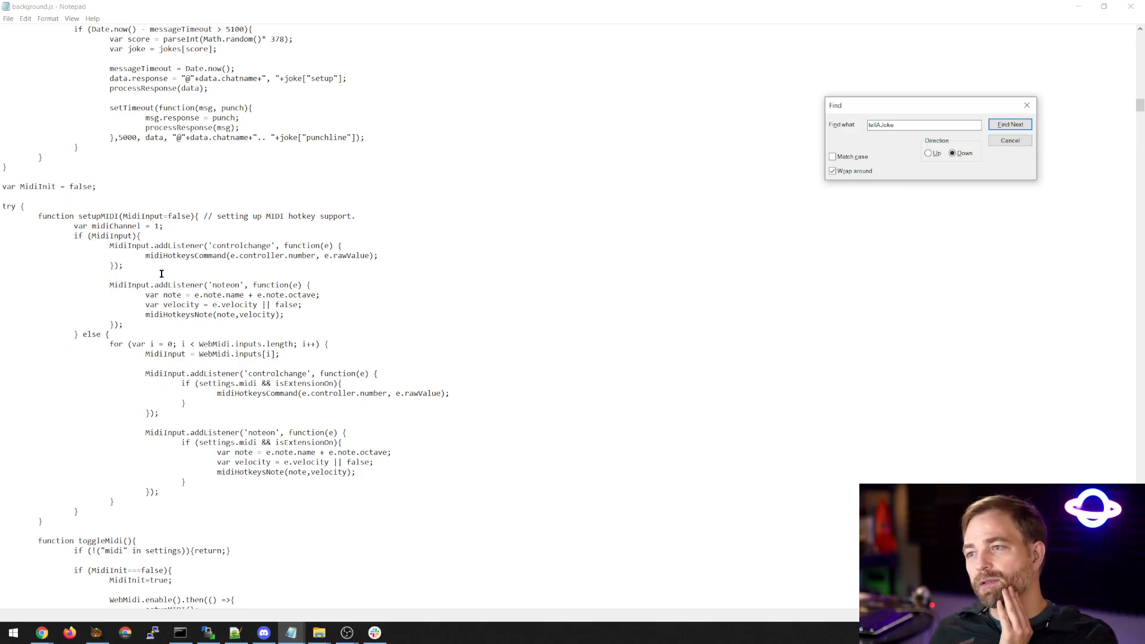
pyautogui.scroll(-10, 162, 273)
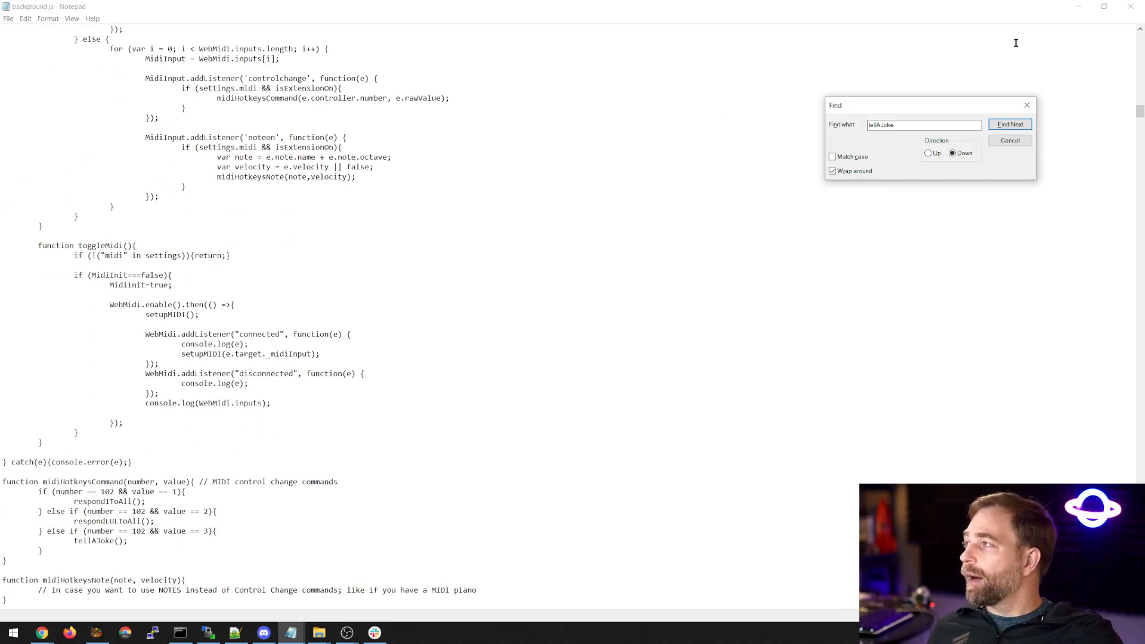
pyautogui.click(1130, 6)
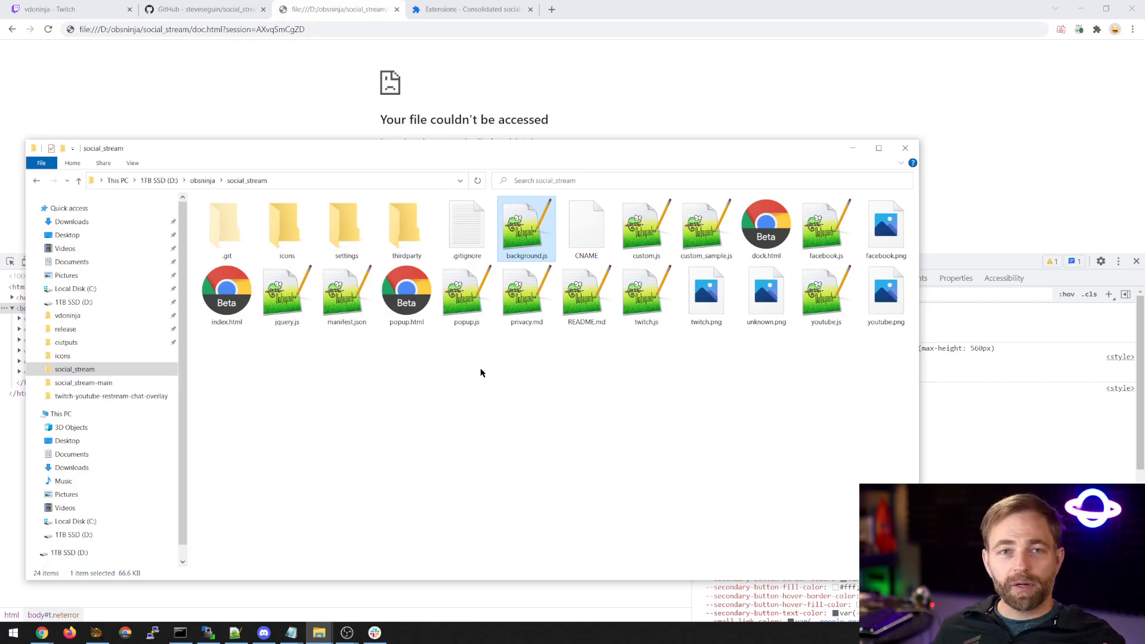
# Bring the Twitch pop-out chat into view, and close both it and the browser's Extensions page.
pyautogui.moveTo(1144, 125); pyautogui.dragTo(551, 124)
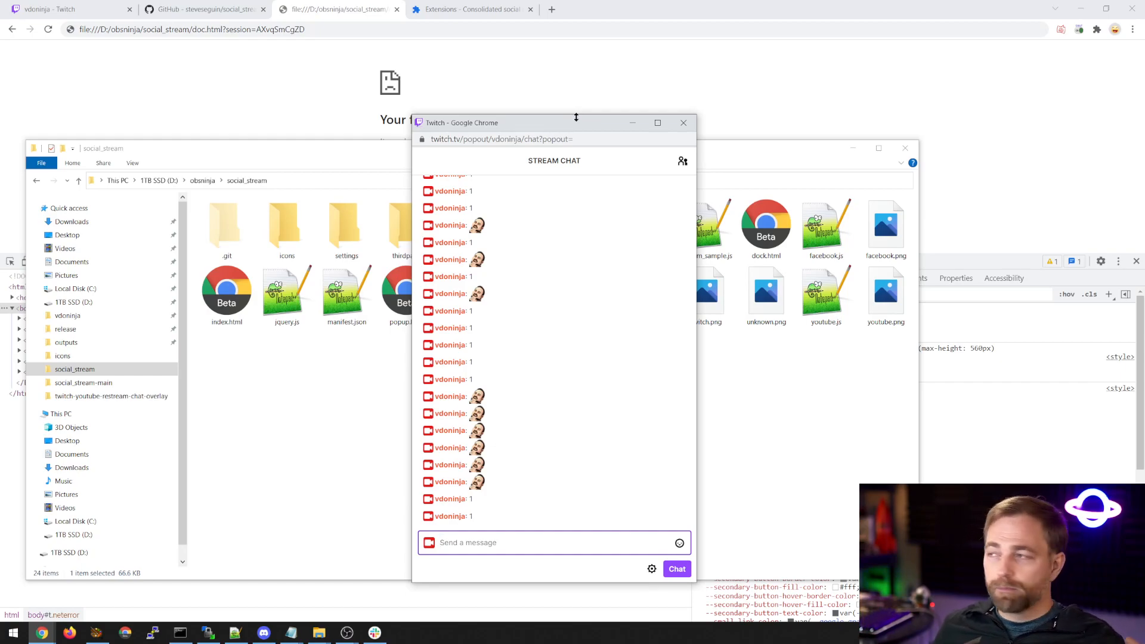
pyautogui.click(684, 122)
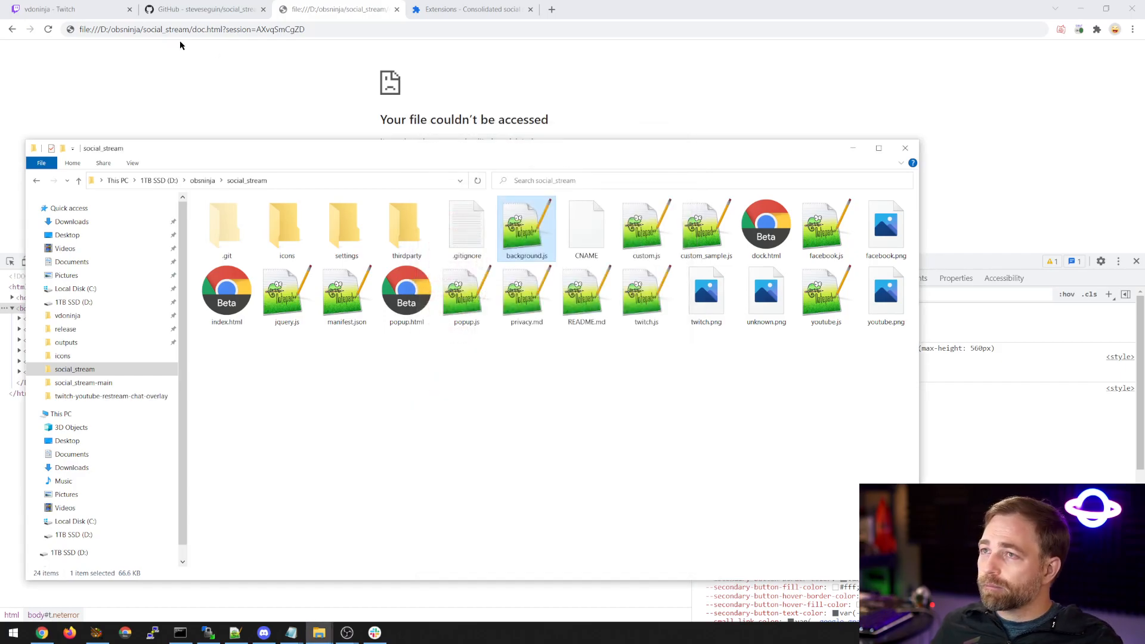
pyautogui.click(449, 12)
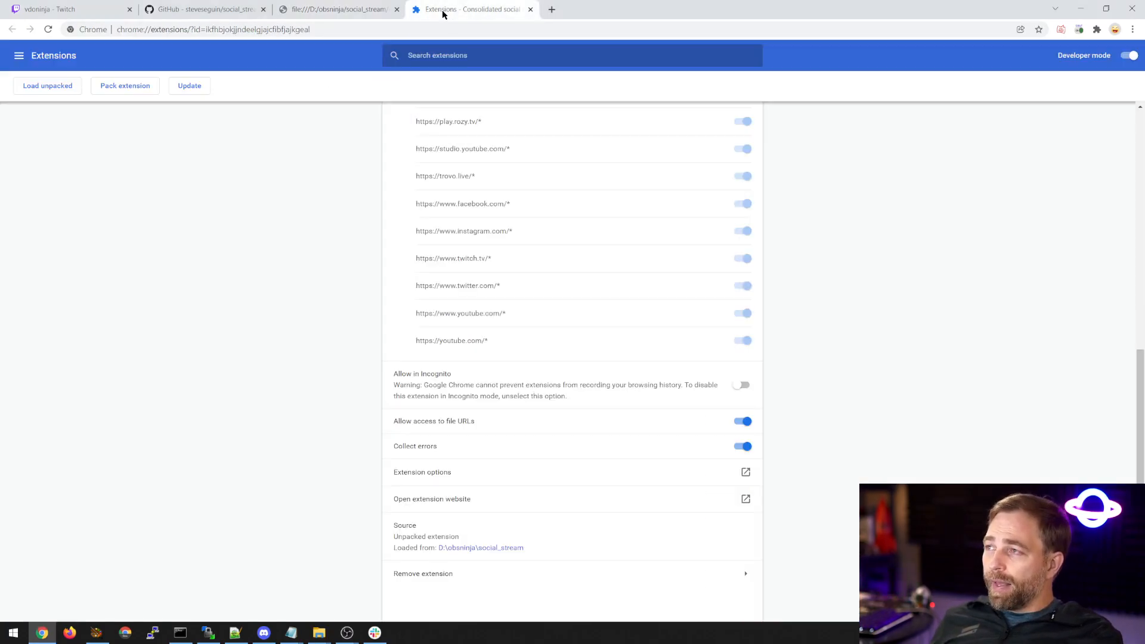
pyautogui.click(529, 9)
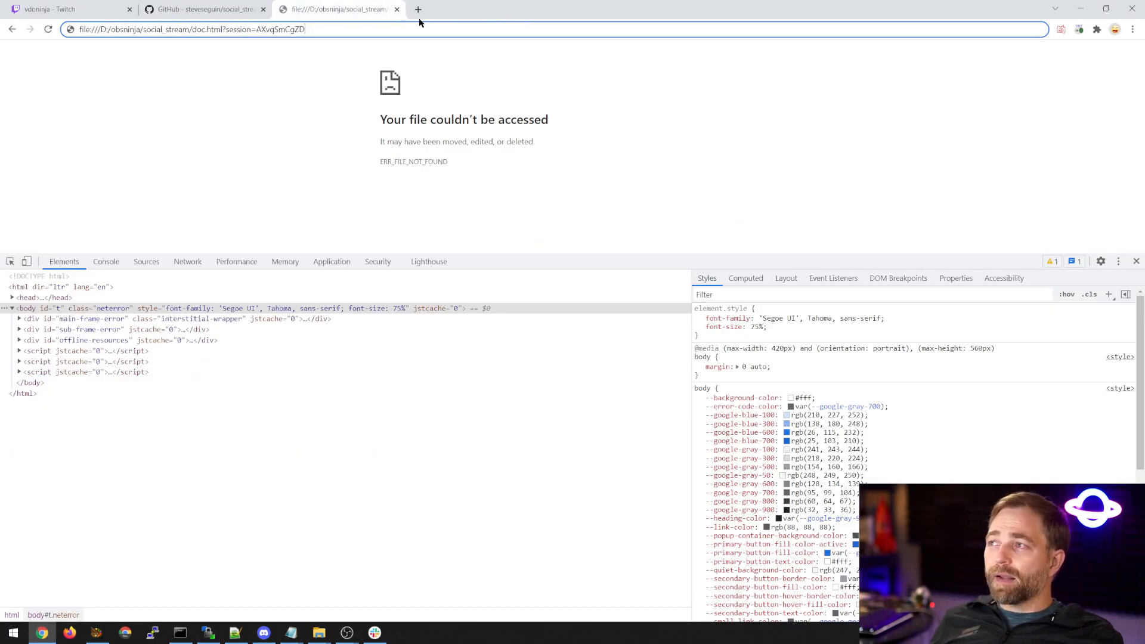
# Switch to the social_stream GitHub page and open the repository owner's profile.
pyautogui.click(252, 18)
pyautogui.scroll(15, 307, 210)
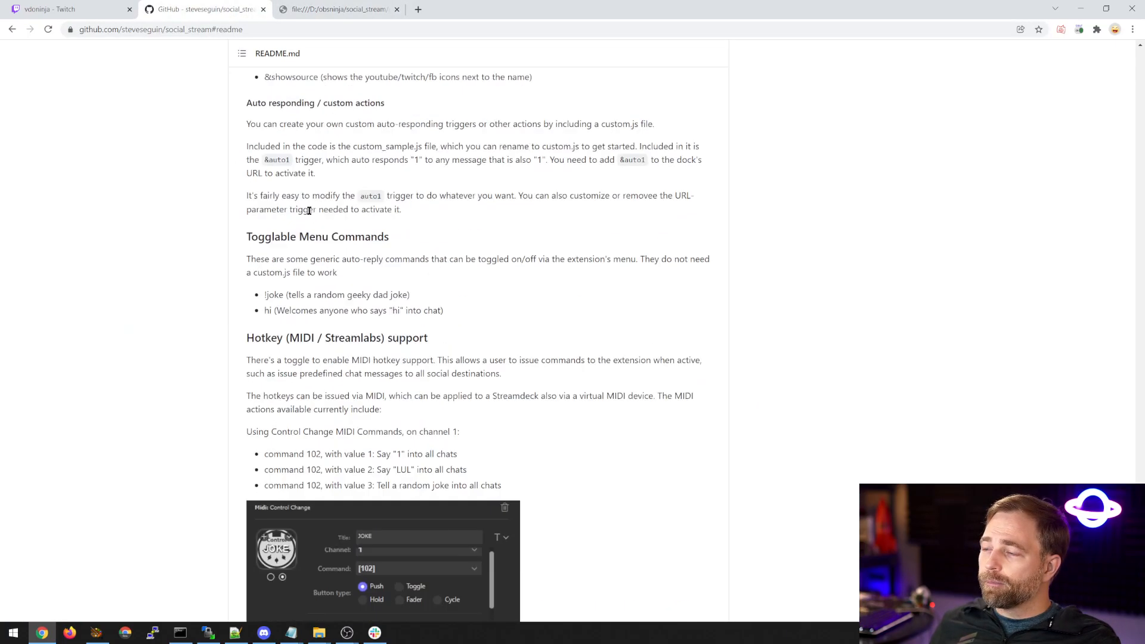
pyautogui.scroll(10, 291, 212)
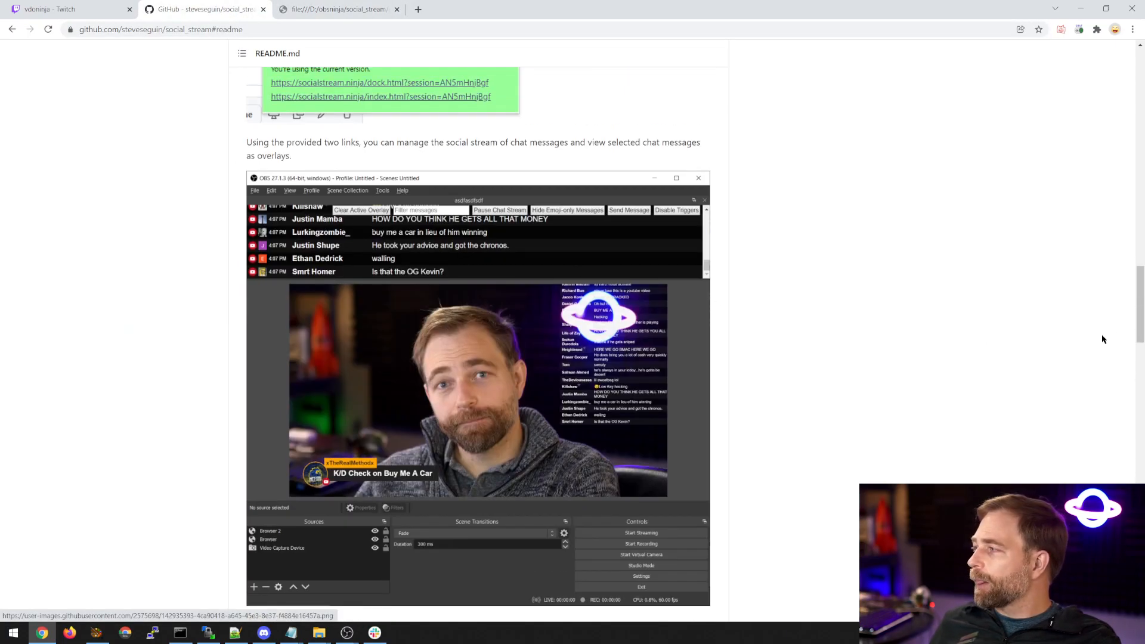
pyautogui.moveTo(1139, 325); pyautogui.dragTo(1086, 88)
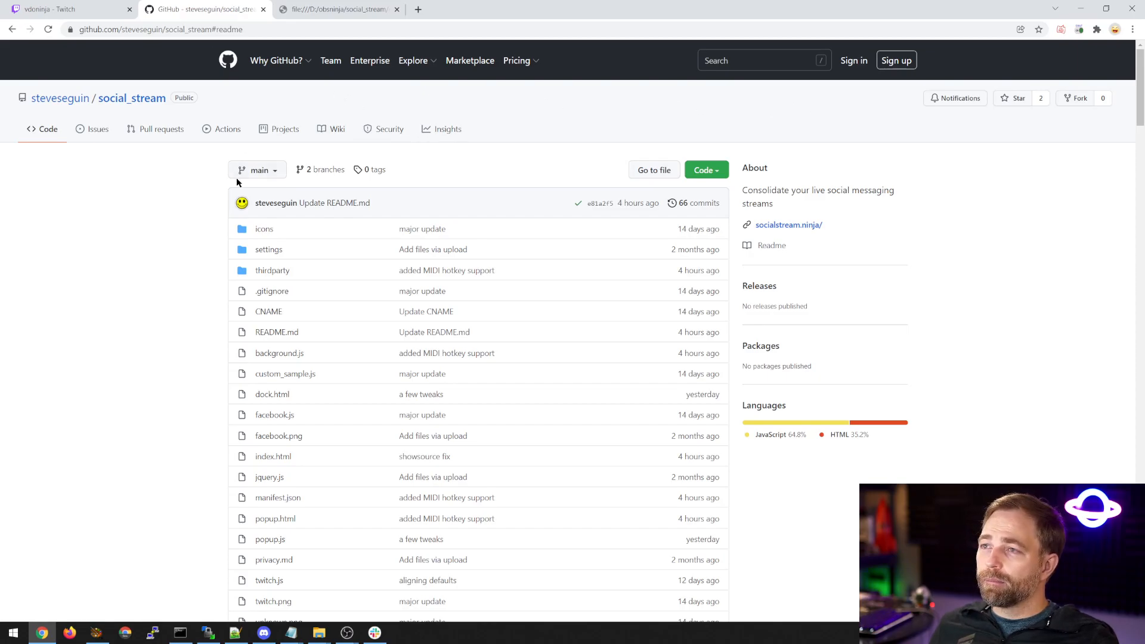
pyautogui.click(144, 100)
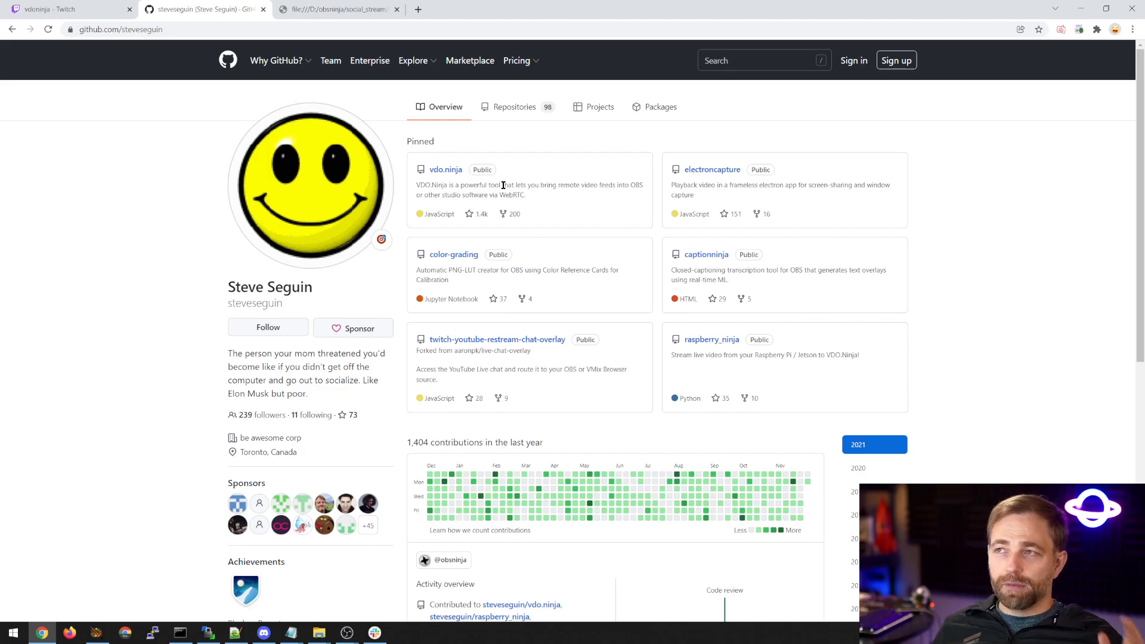
# Load vdo.ninja/beta/ in place of the inaccessible local file page and close the developer tools.
pyautogui.click(308, 9)
pyautogui.click(306, 27)
pyautogui.write('vdso')
pyautogui.press('BackSpace')
pyautogui.press('BackSpace')
pyautogui.write('o.ninja/beta/')
pyautogui.press('Return')
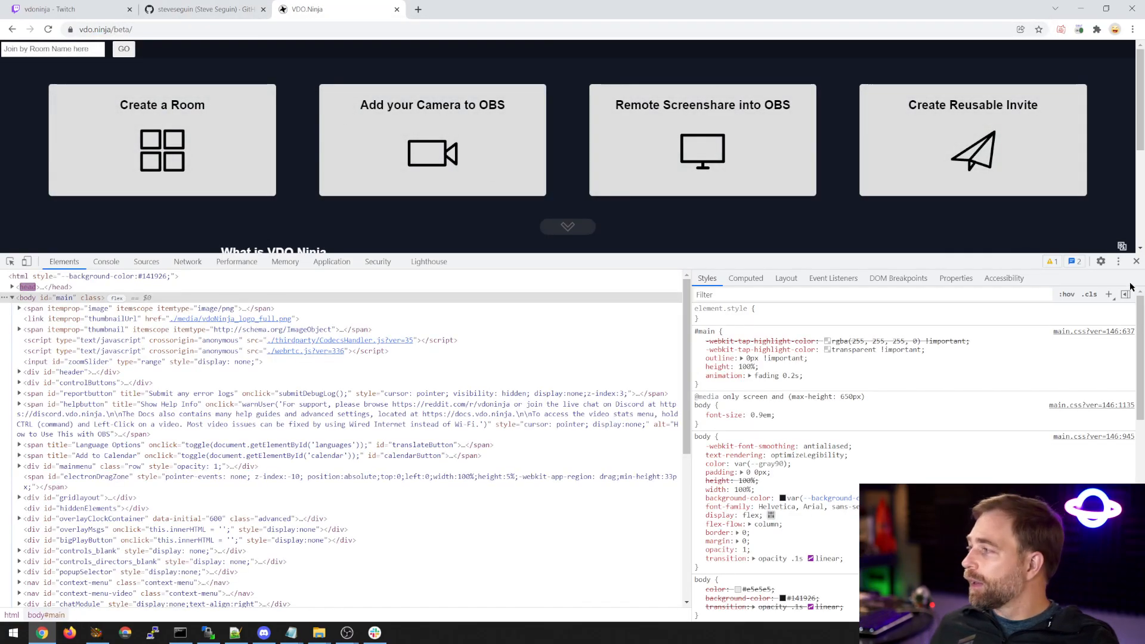
pyautogui.click(1136, 262)
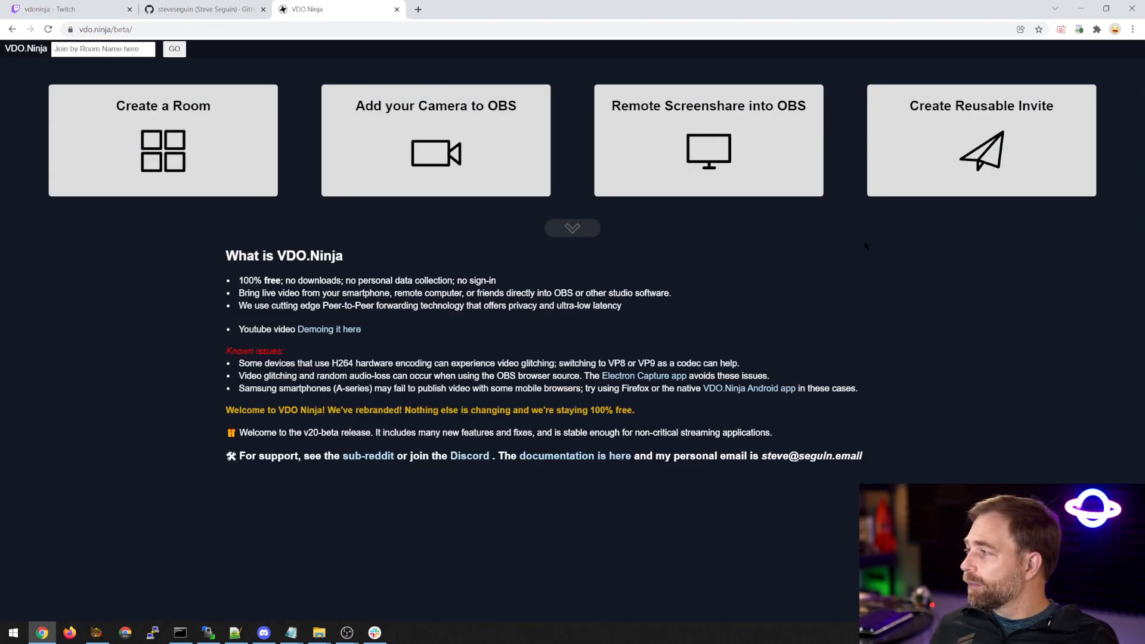
# Start adding a camera to OBS in VDO.Ninja with Snap Camera as the video source.
pyautogui.click(511, 156)
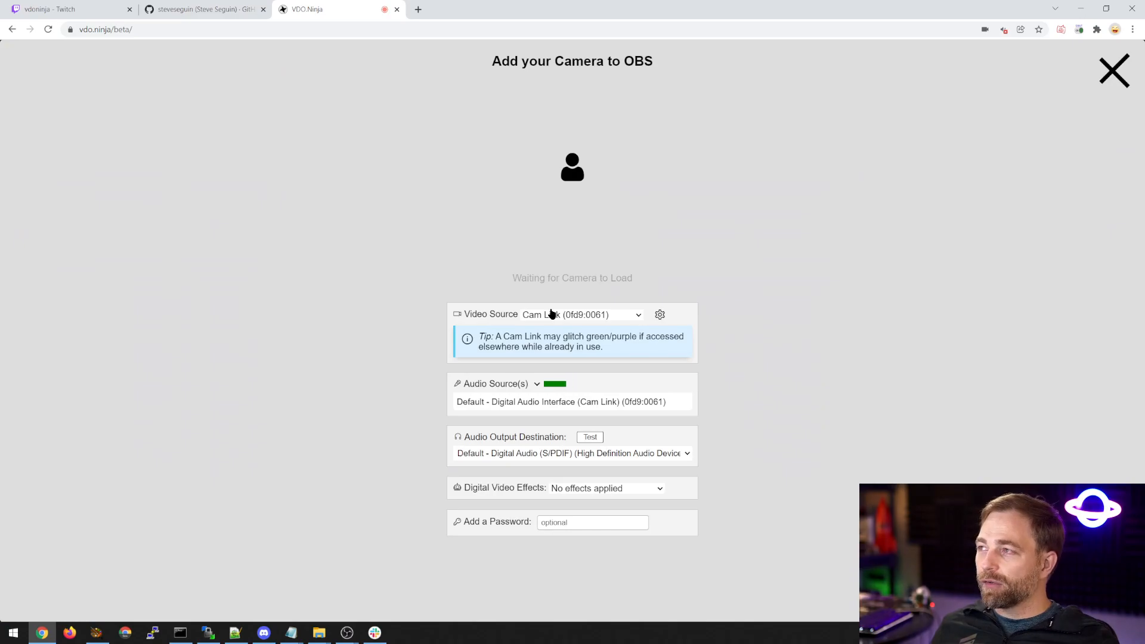
pyautogui.click(550, 314)
pyautogui.click(565, 337)
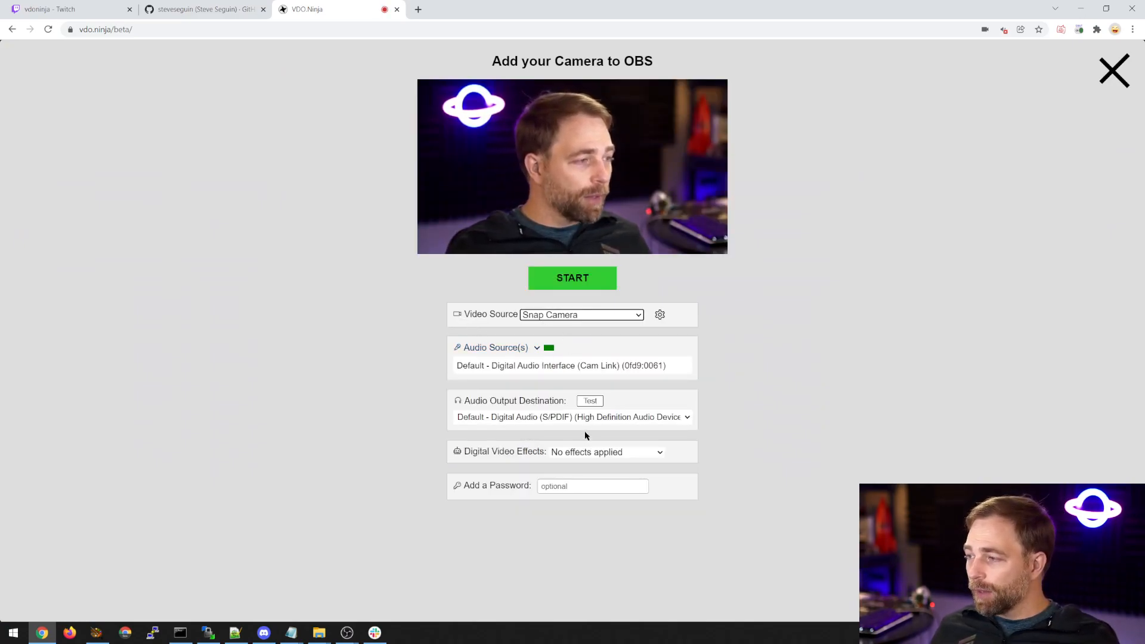
# Try the Digital greenscreen video effect, replace it with Dog ears and nose, and dismiss the loading message.
pyautogui.click(586, 451)
pyautogui.click(588, 486)
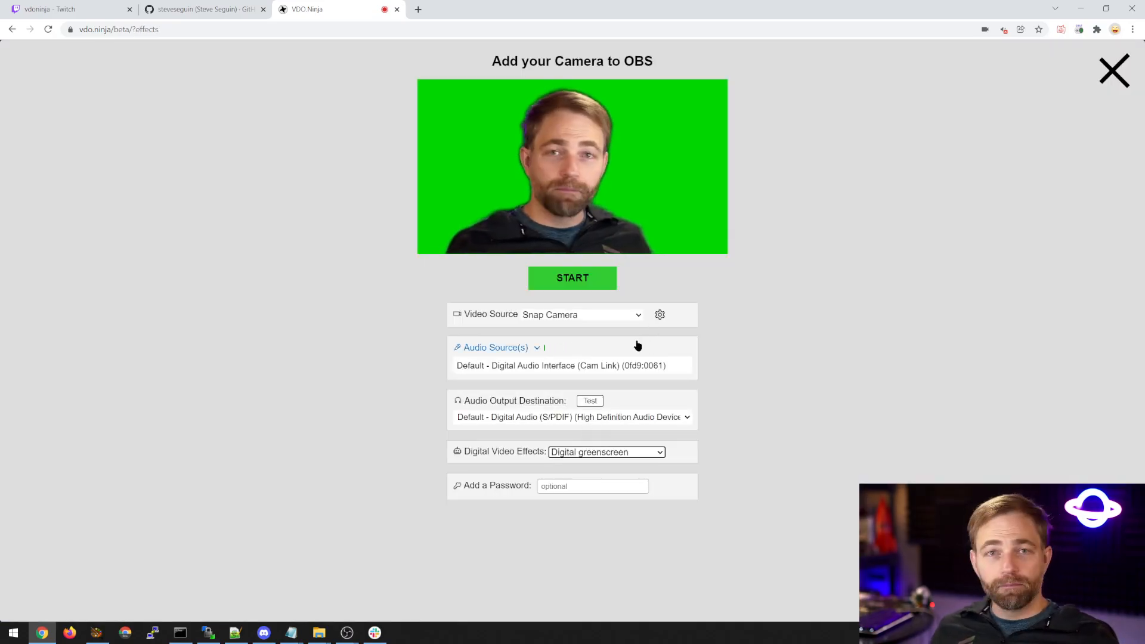
pyautogui.click(596, 452)
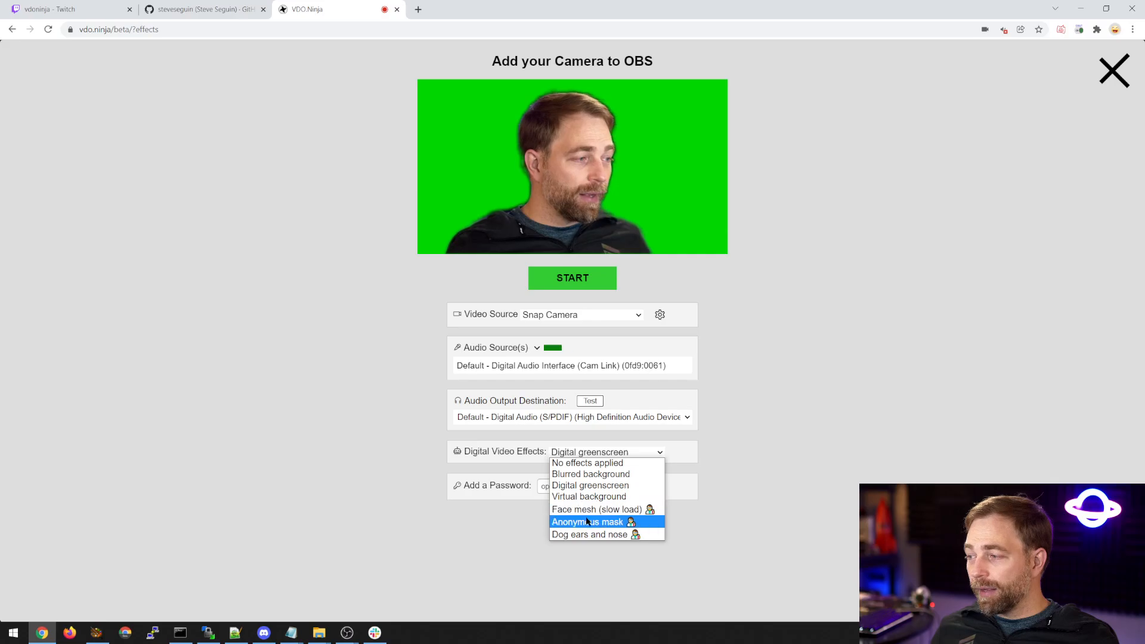
pyautogui.click(587, 537)
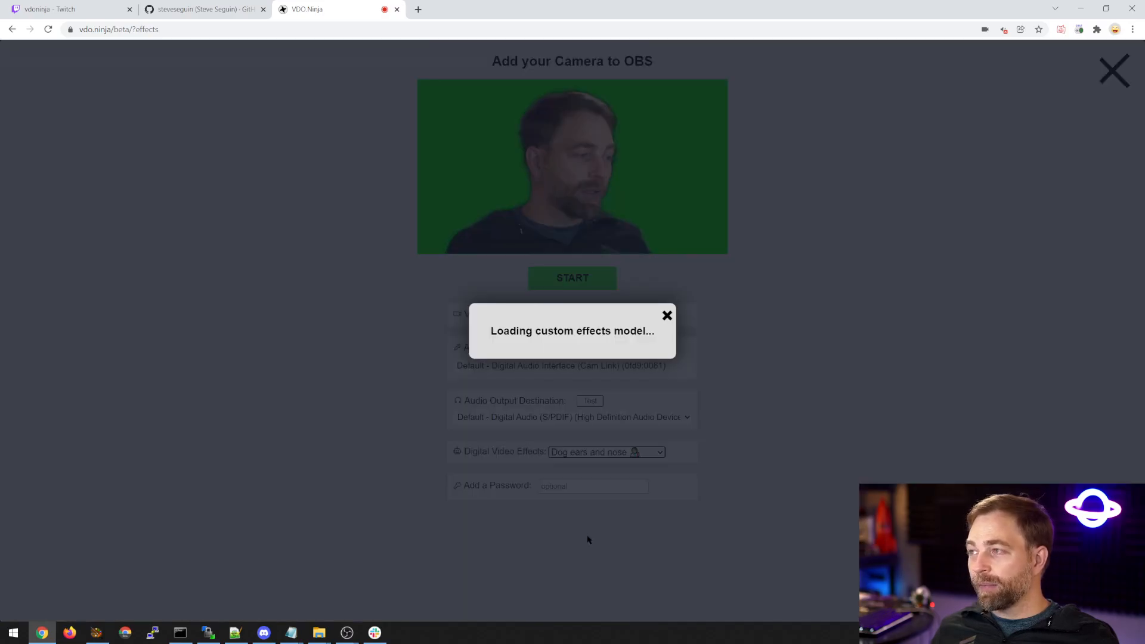
pyautogui.click(666, 316)
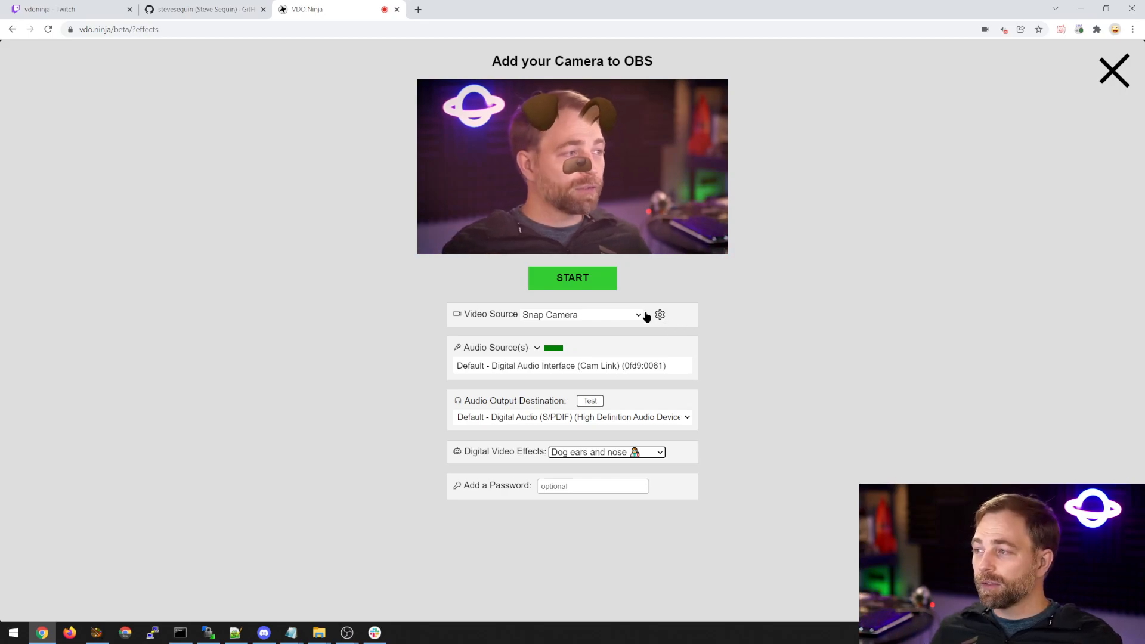
# Start the camera stream, copy its view link and load the link in a new browser tab.
pyautogui.click(534, 284)
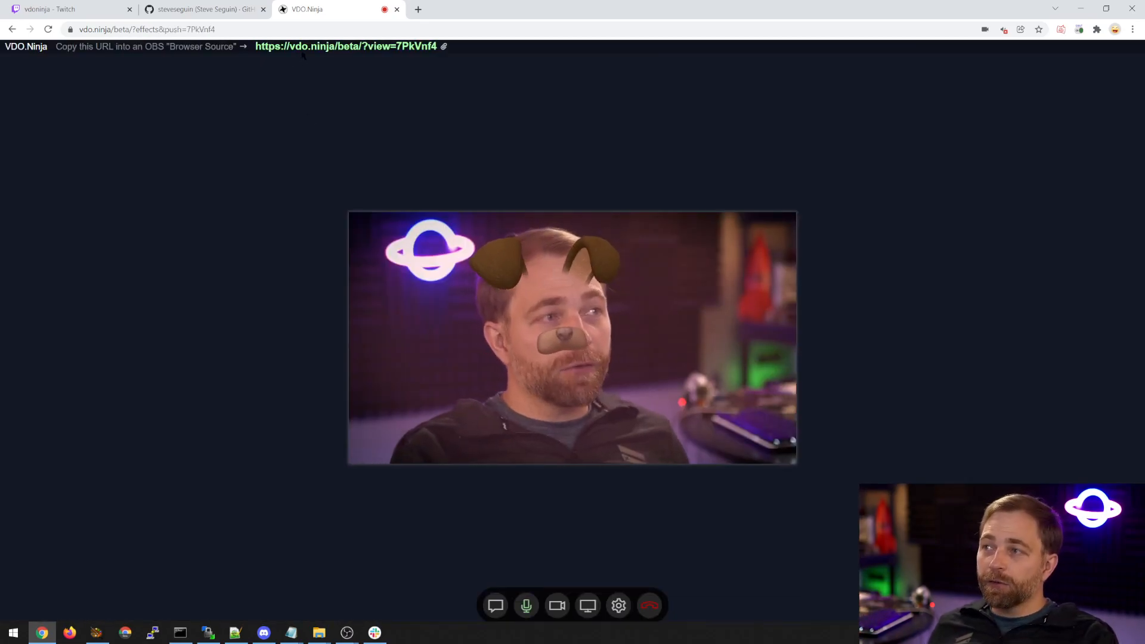
pyautogui.click(304, 48)
pyautogui.click(418, 9)
pyautogui.hotkey('ctrl', 'v')
pyautogui.press('Return')
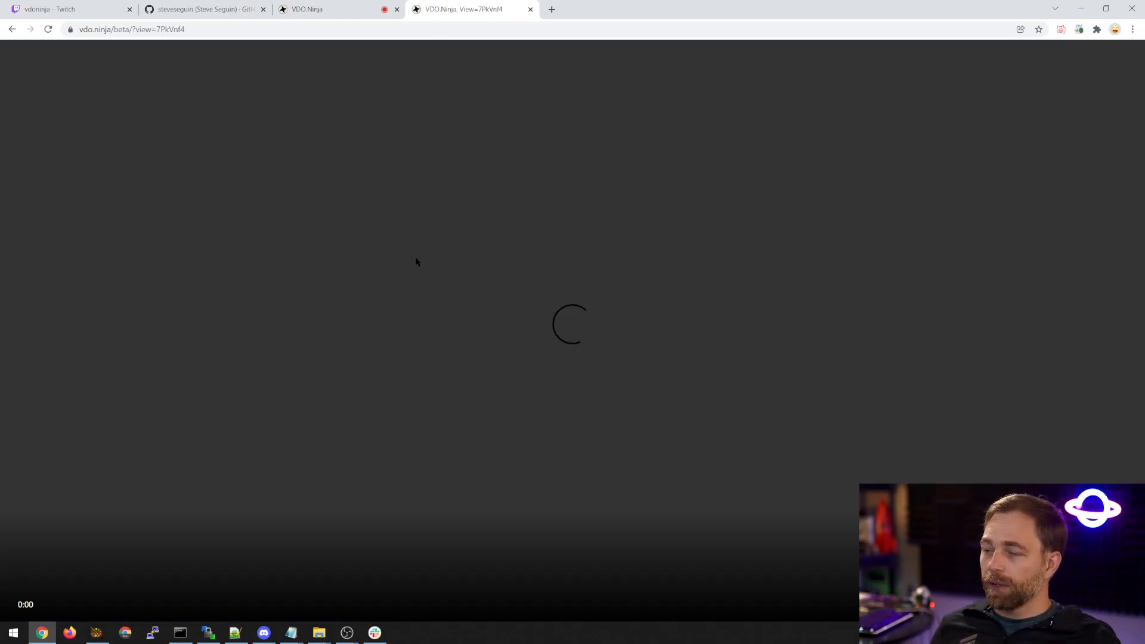
# Detach the stream's view page into its own window to check the video, and close that window.
pyautogui.click(333, 9)
pyautogui.click(456, 9)
pyautogui.moveTo(442, 14); pyautogui.dragTo(248, 115)
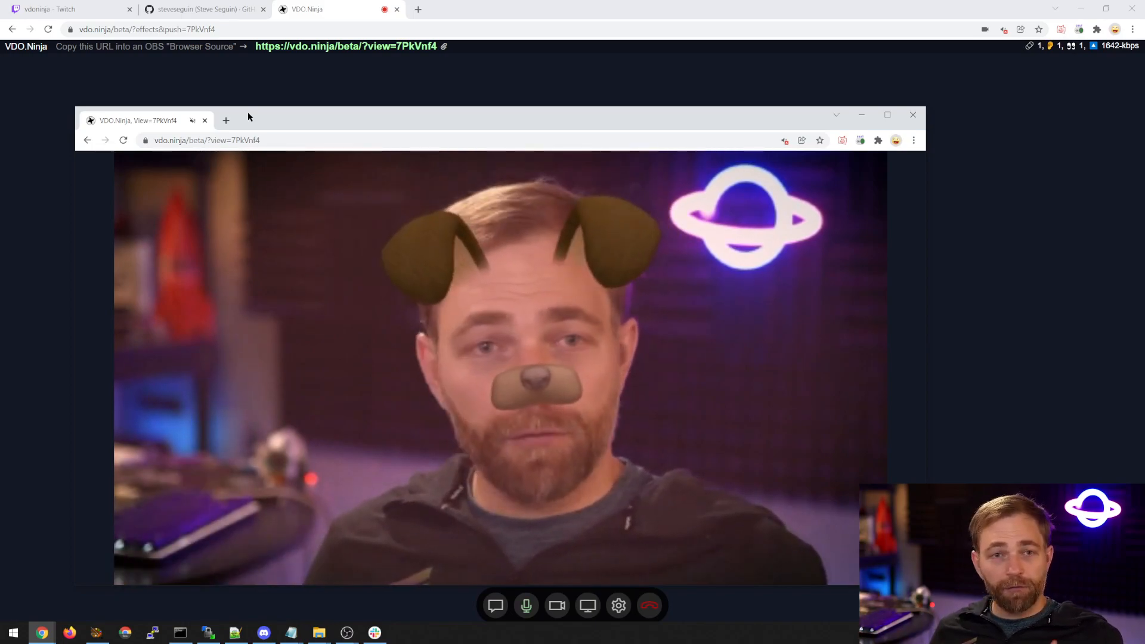
pyautogui.click(681, 142)
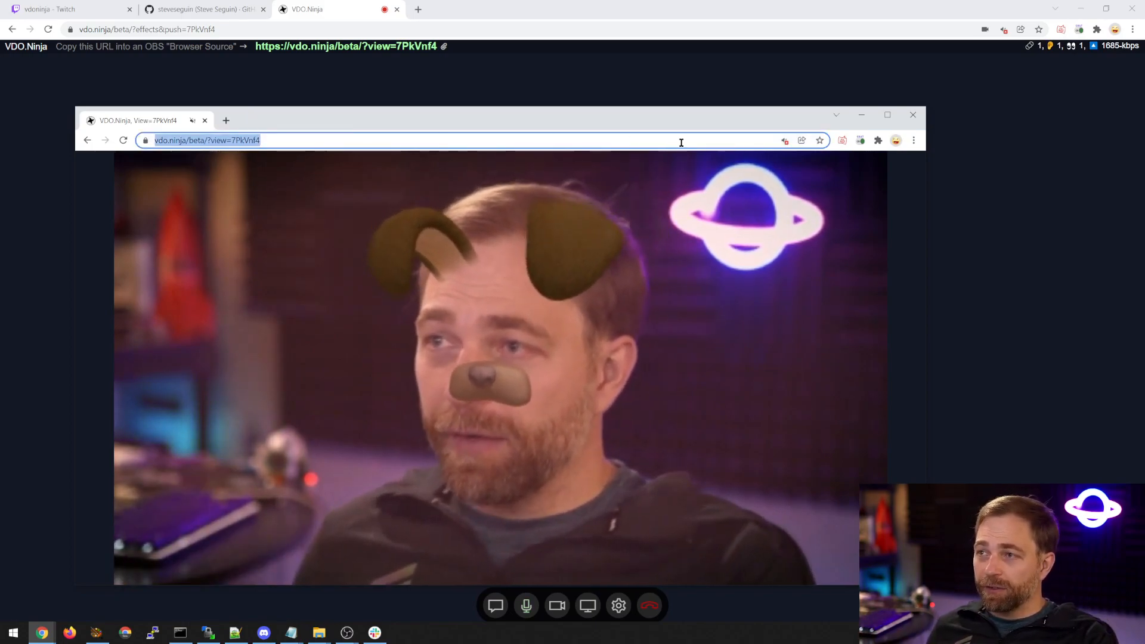
pyautogui.click(913, 114)
# Switch to OBS and add a browser source with the VDO.Ninja view link as its URL and a height of 720.
pyautogui.moveTo(347, 632)
pyautogui.click(395, 581)
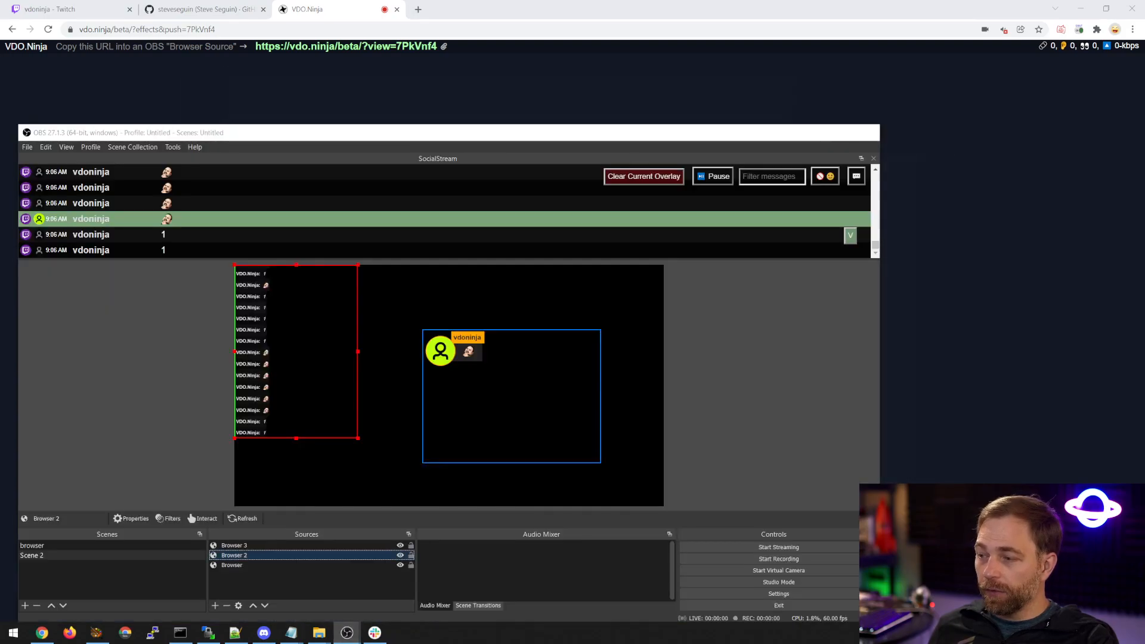
pyautogui.click(214, 605)
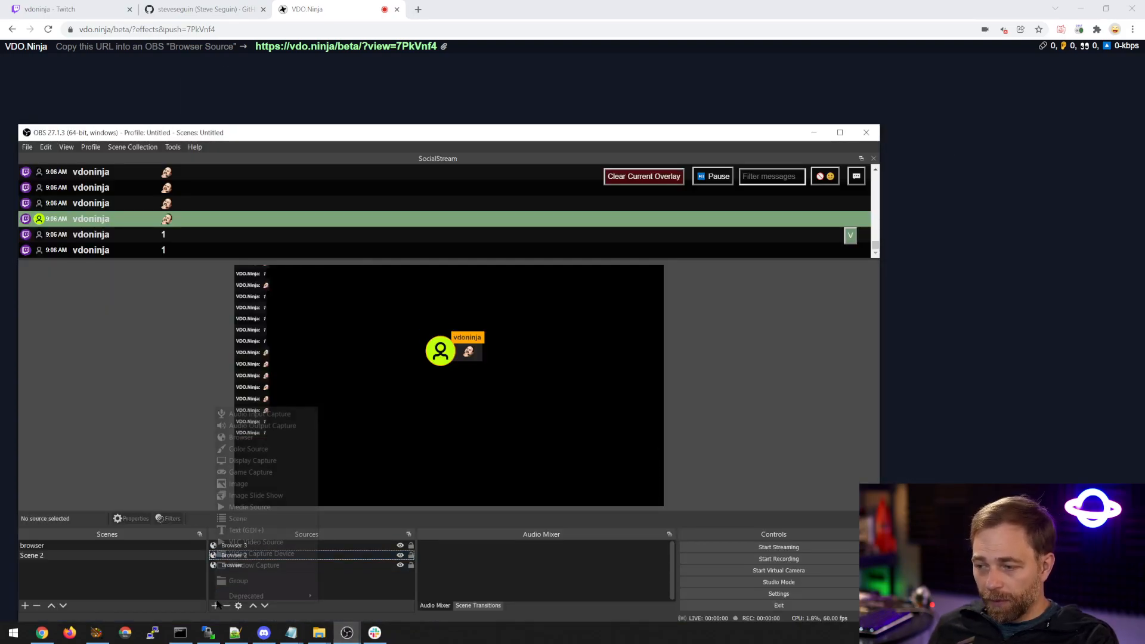
pyautogui.click(251, 437)
pyautogui.click(465, 441)
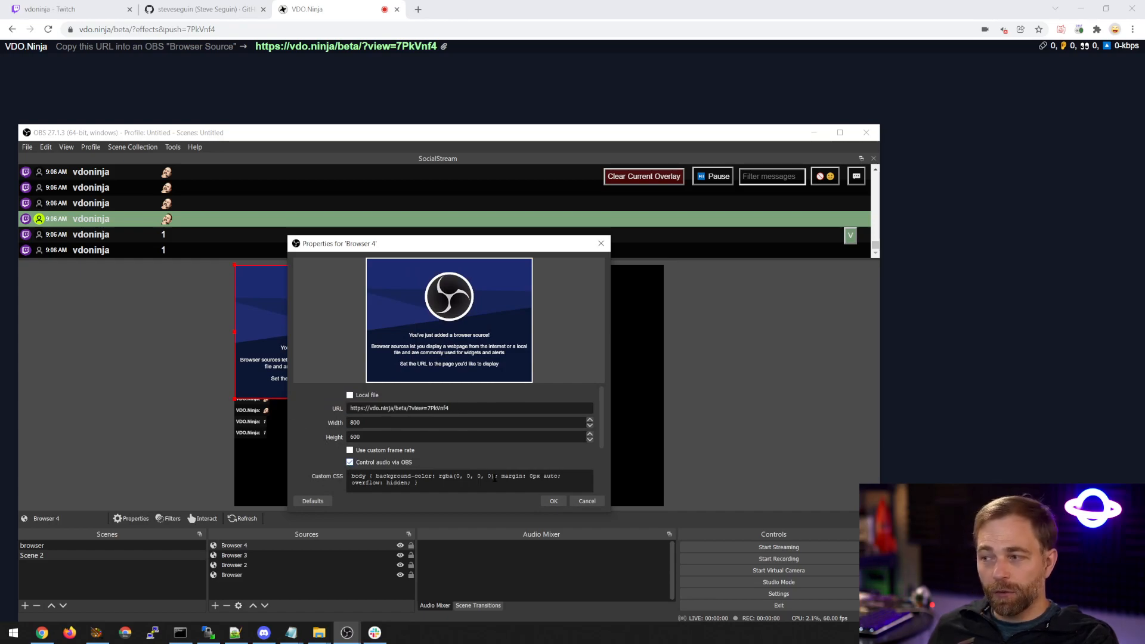
pyautogui.moveTo(387, 425); pyautogui.dragTo(325, 425)
pyautogui.write('720')
pyautogui.press('Return')
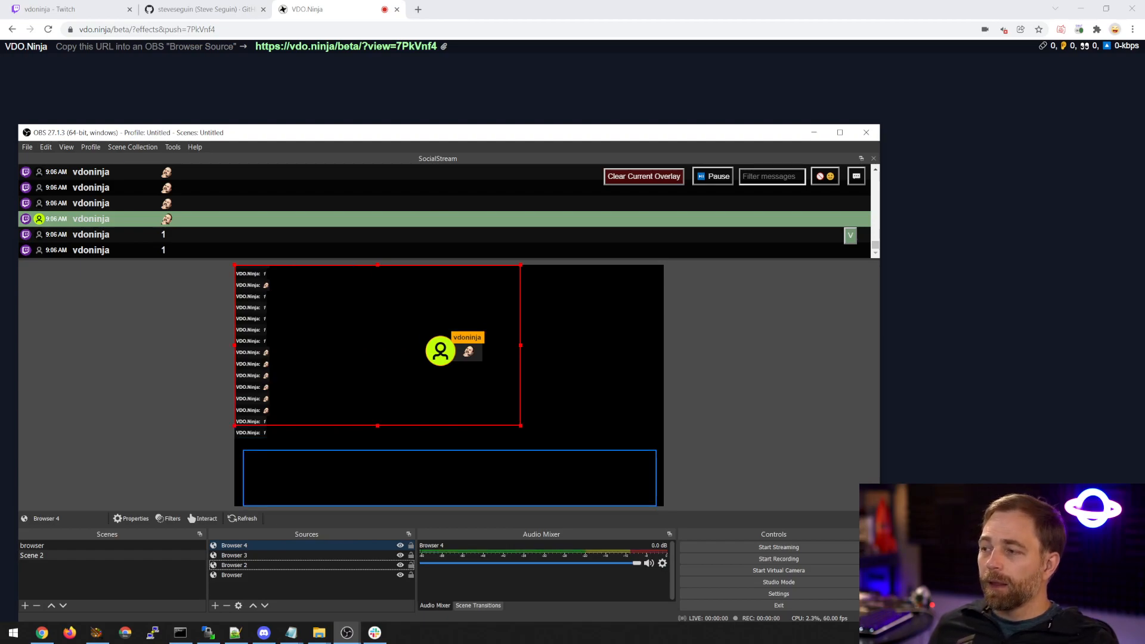
# Place Browser 4 beneath the other sources, filling the canvas, and move the featured chat overlay to the canvas's lower edge.
pyautogui.moveTo(238, 545); pyautogui.dragTo(246, 581)
pyautogui.moveTo(521, 425); pyautogui.dragTo(633, 505)
pyautogui.click(724, 481)
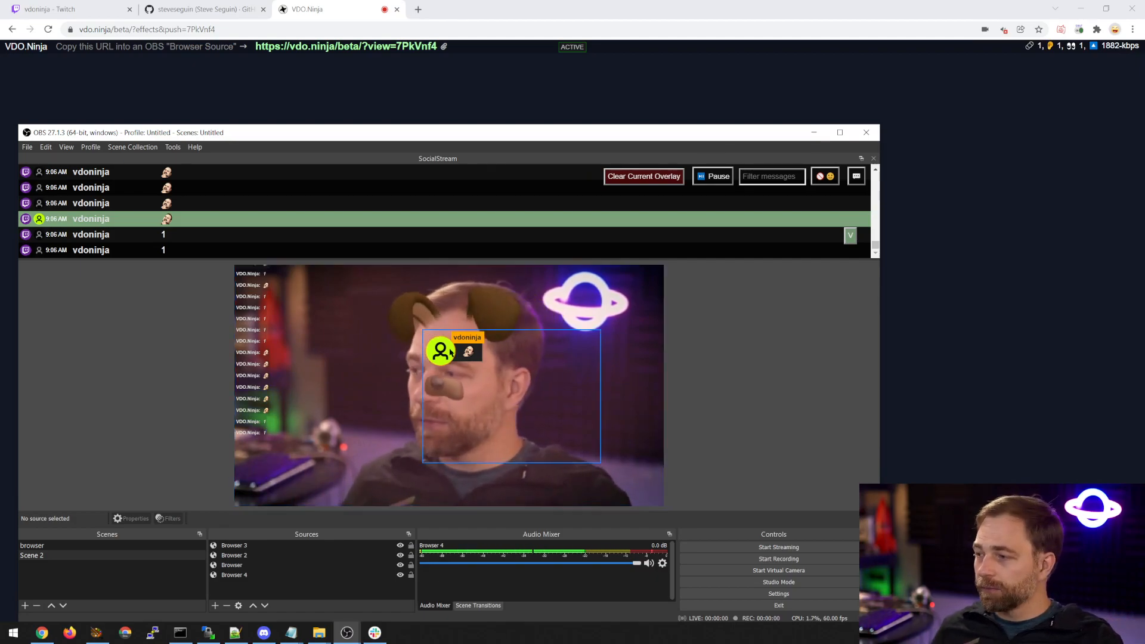
pyautogui.moveTo(375, 132); pyautogui.dragTo(399, 83)
pyautogui.moveTo(479, 317); pyautogui.dragTo(452, 444)
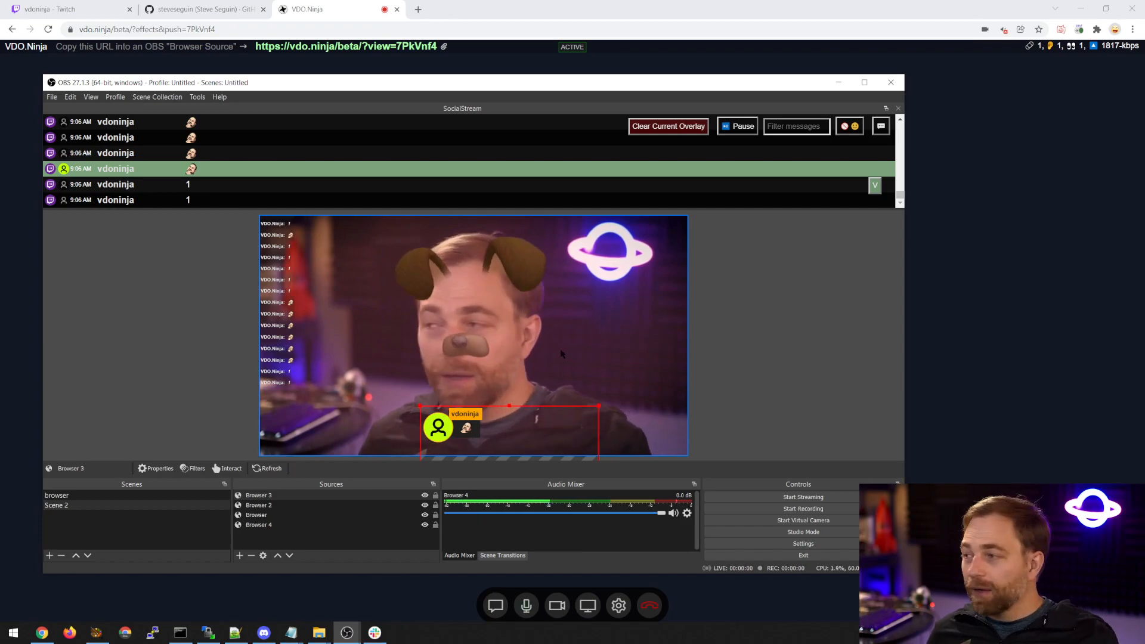
# Shrink the camera source to under half the canvas width and paste a copy of it beside the original.
pyautogui.click(637, 336)
pyautogui.moveTo(690, 334); pyautogui.dragTo(636, 333)
pyautogui.hotkey('ctrl', 'c')
pyautogui.hotkey('ctrl', 'v')
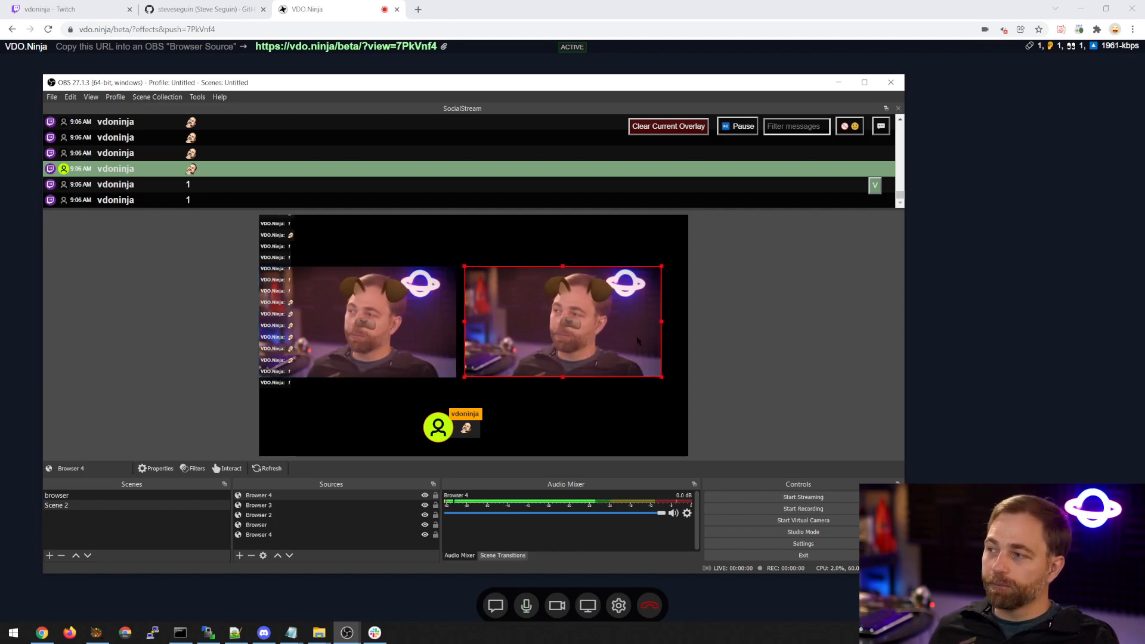
pyautogui.click(828, 335)
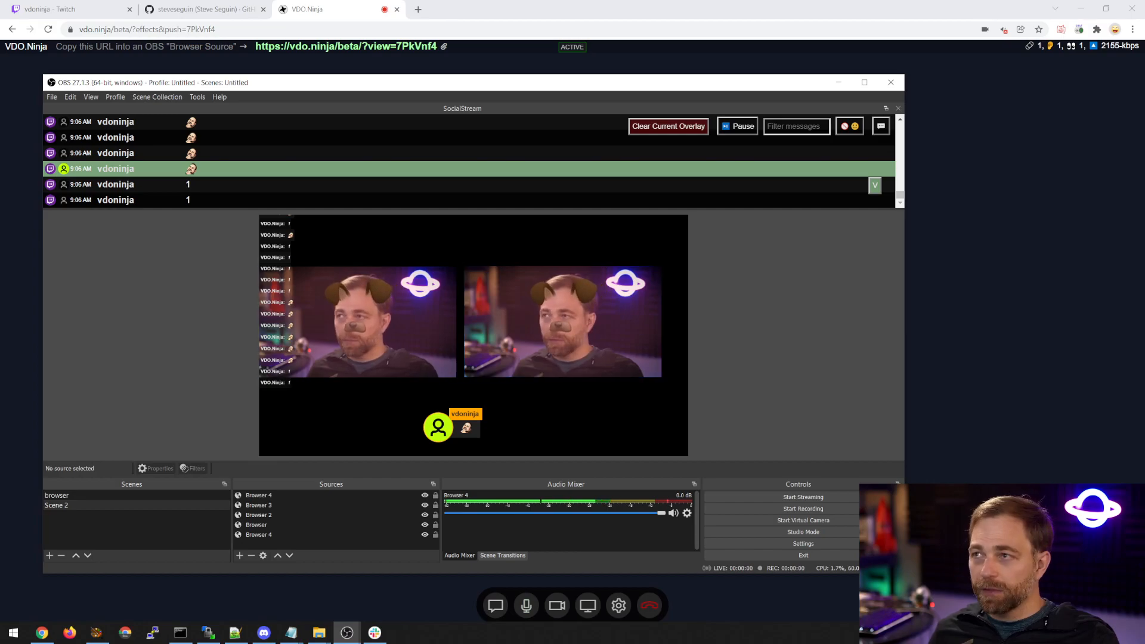
# Switch to Chrome, return to the VDO.Ninja start page, and open and close the Create a Room card.
pyautogui.click(346, 11)
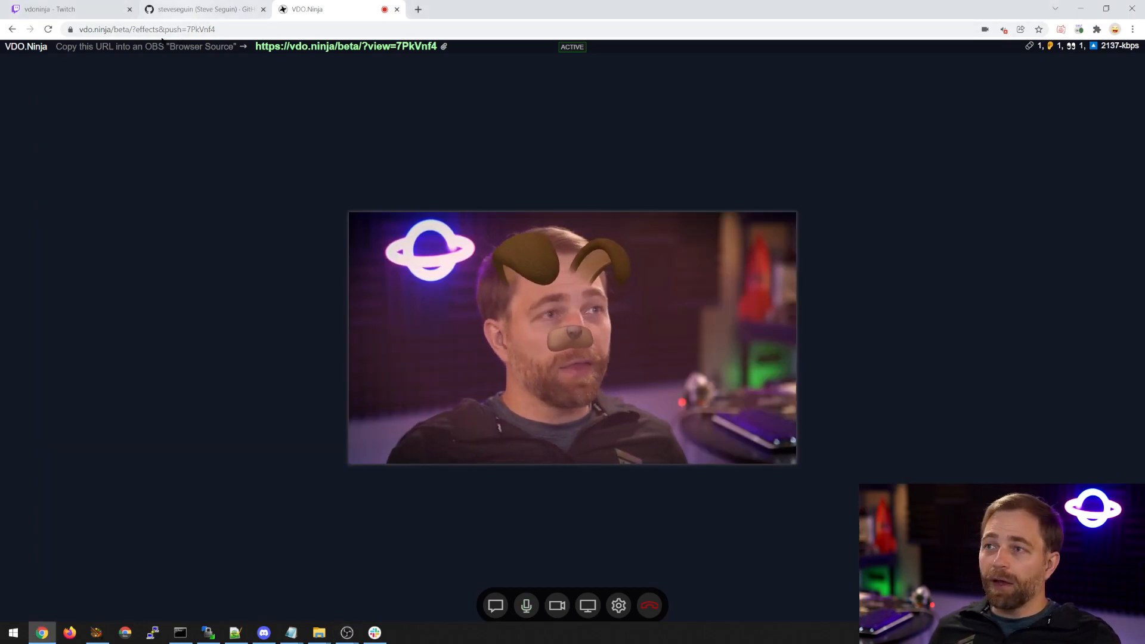
pyautogui.click(27, 52)
pyautogui.click(143, 160)
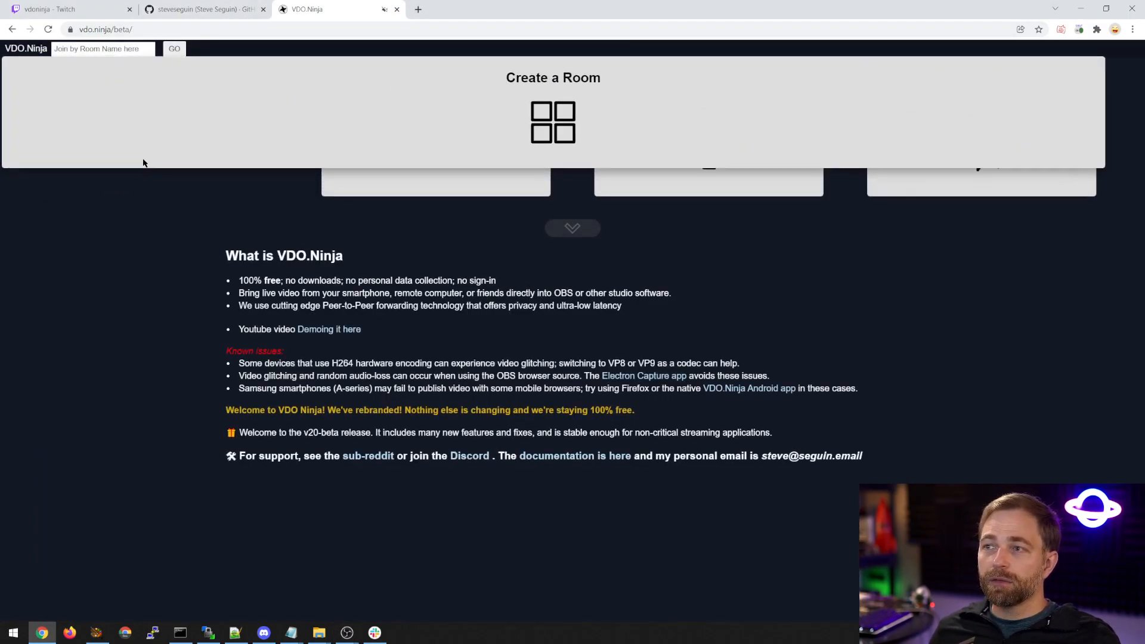
pyautogui.click(1114, 71)
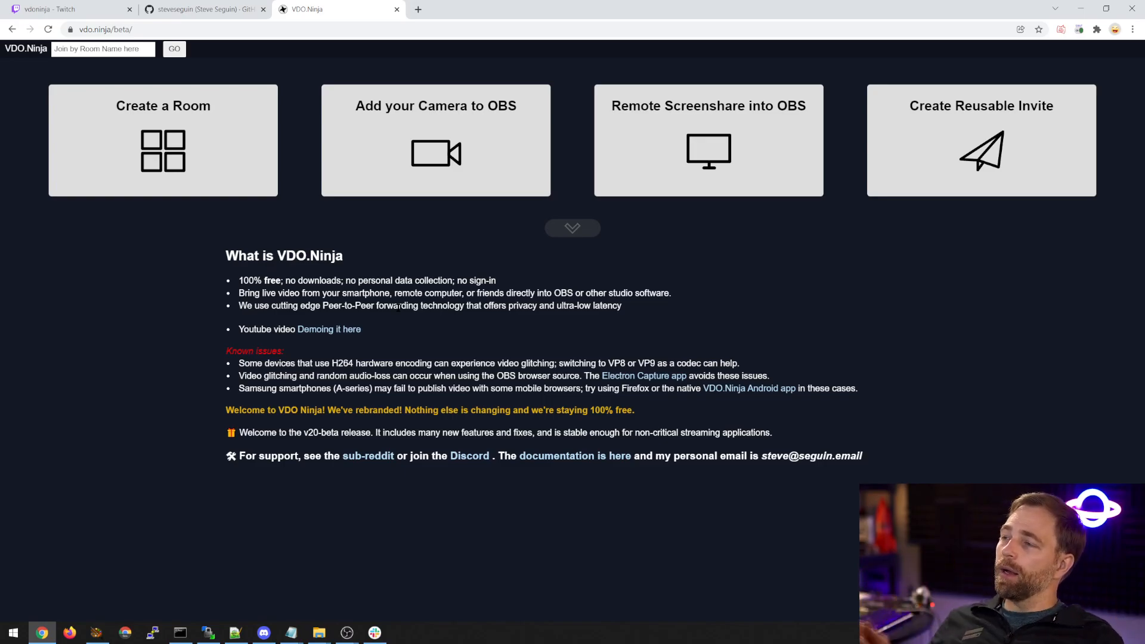
# Close the GitHub profile page in the browser and switch back to OBS.
pyautogui.click(230, 7)
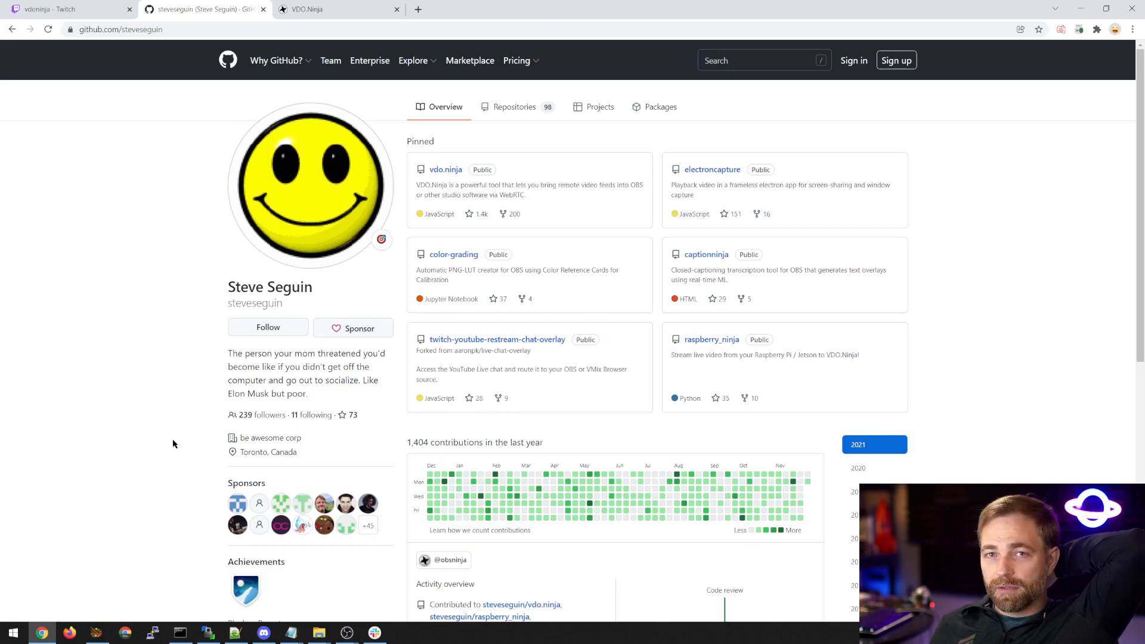
pyautogui.click(263, 10)
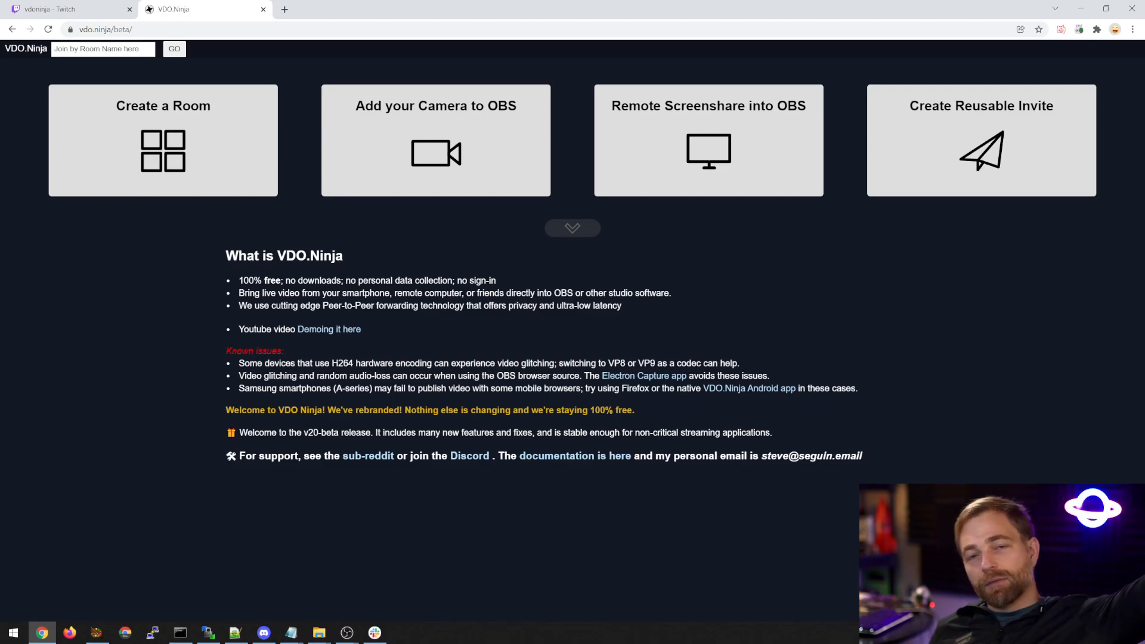
pyautogui.hotkey('alt', 'Tab')
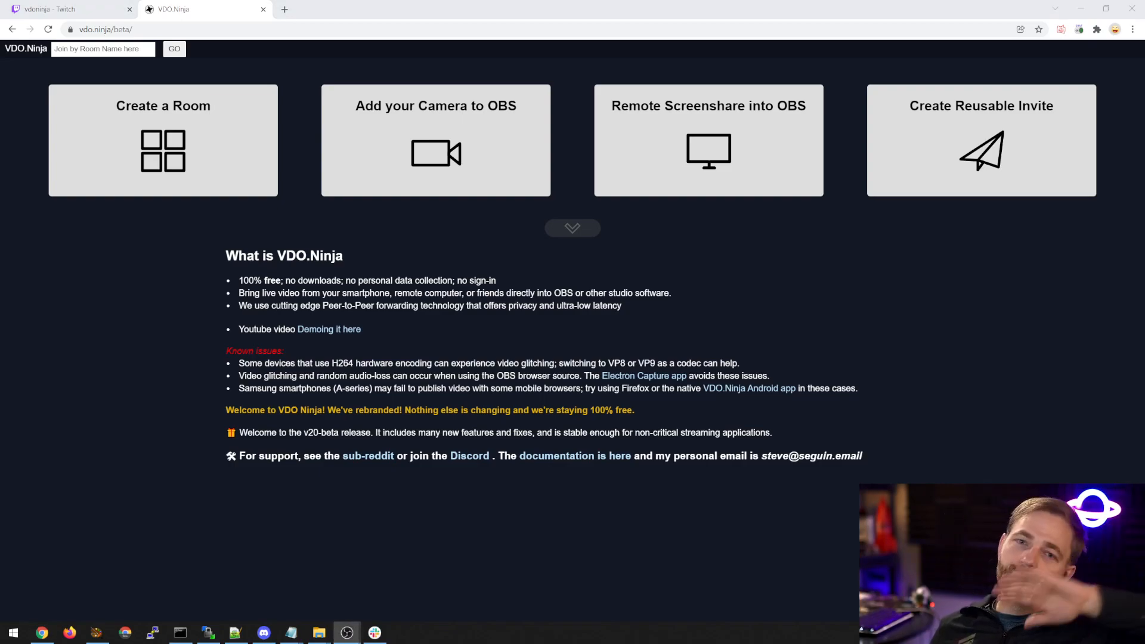